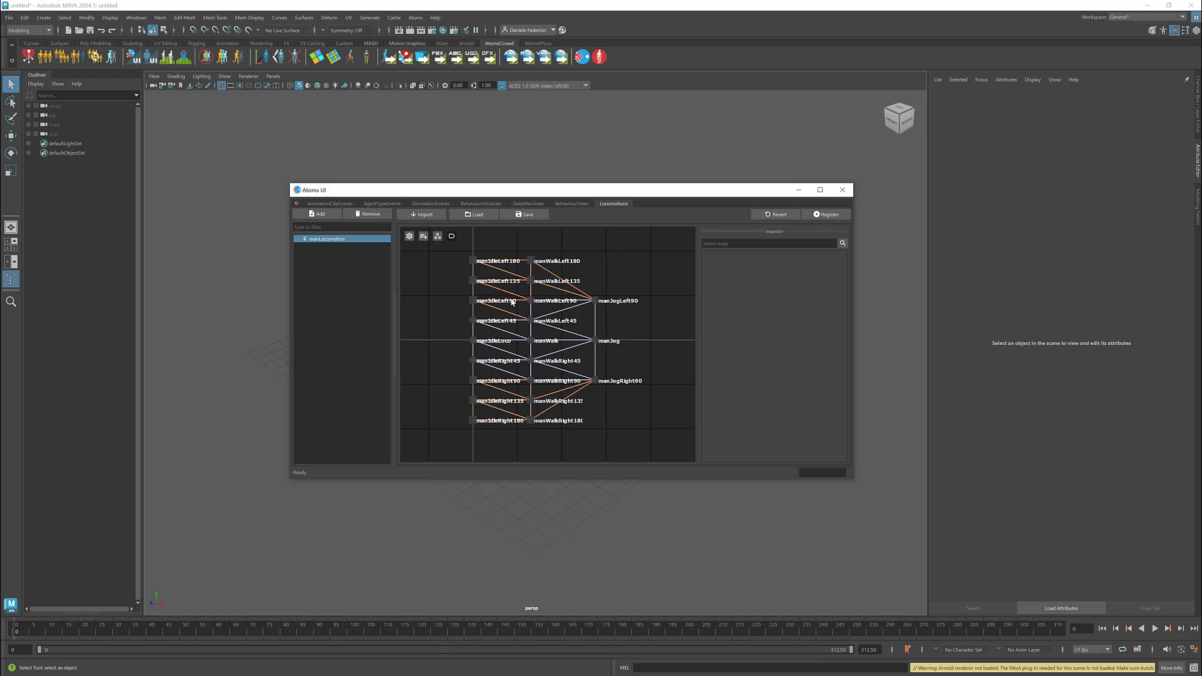
- Close the Atoms UI window and create a new agent group in the scene
{"action": "scroll", "coordinate": [528, 335], "scroll_direction": "up", "scroll_amount": 1}
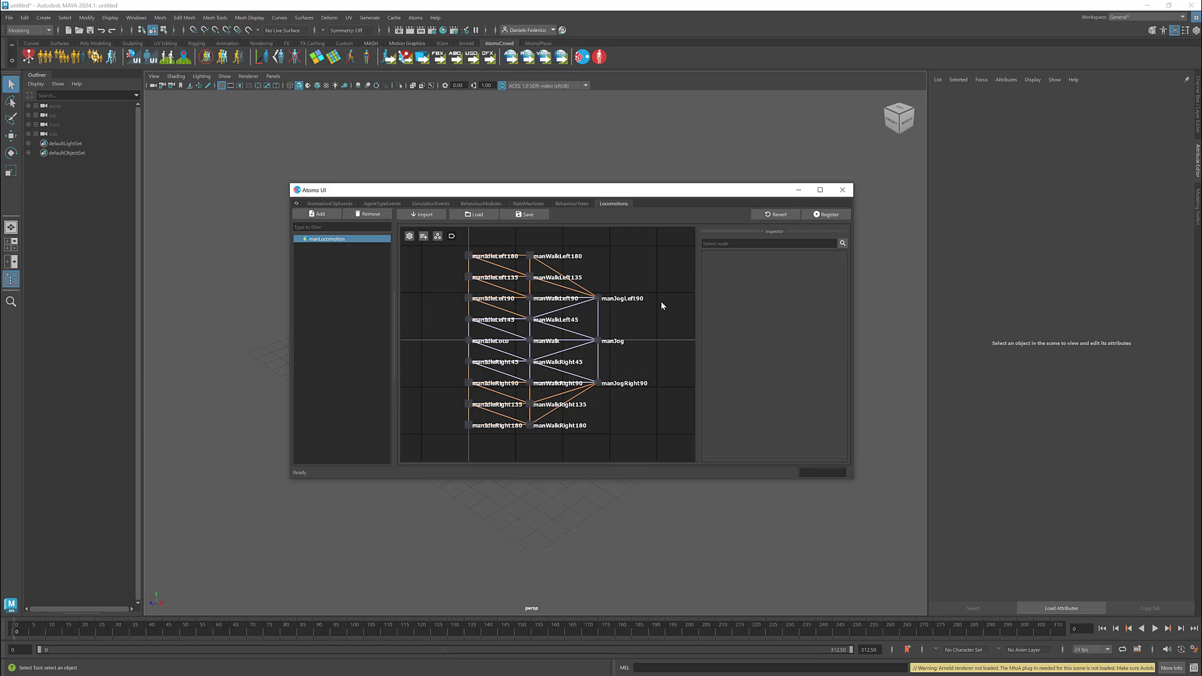
{"action": "left_click", "coordinate": [842, 190]}
{"action": "left_click", "coordinate": [421, 20]}
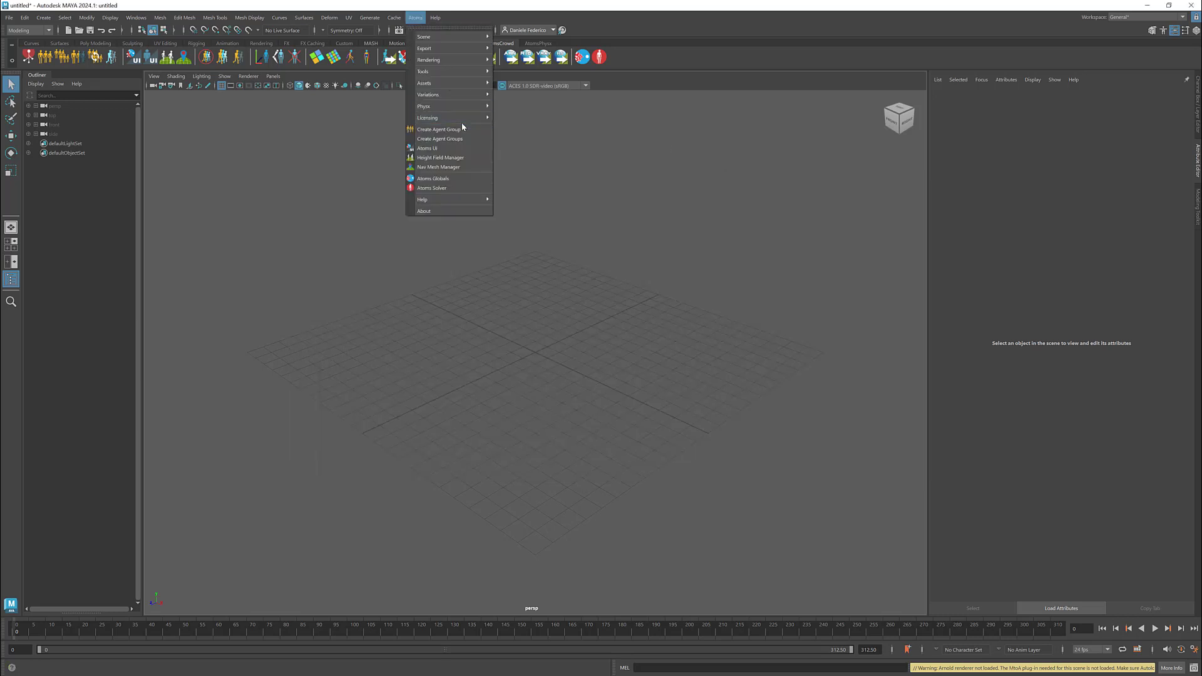
{"action": "left_click", "coordinate": [460, 125]}
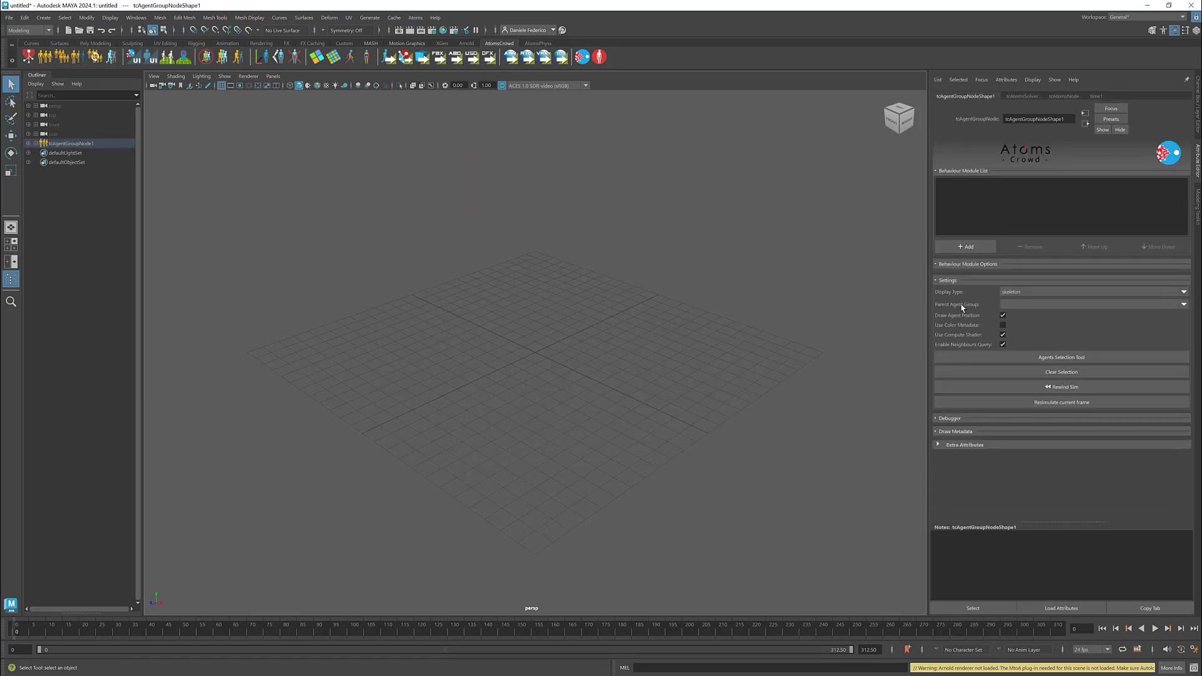
- Add a gridLayout and a locomotion behaviour module to the agent group
{"action": "left_click", "coordinate": [963, 248]}
{"action": "type", "text": "h"}
{"action": "key", "text": "BackSpace"}
{"action": "type", "text": "gridLayout"}
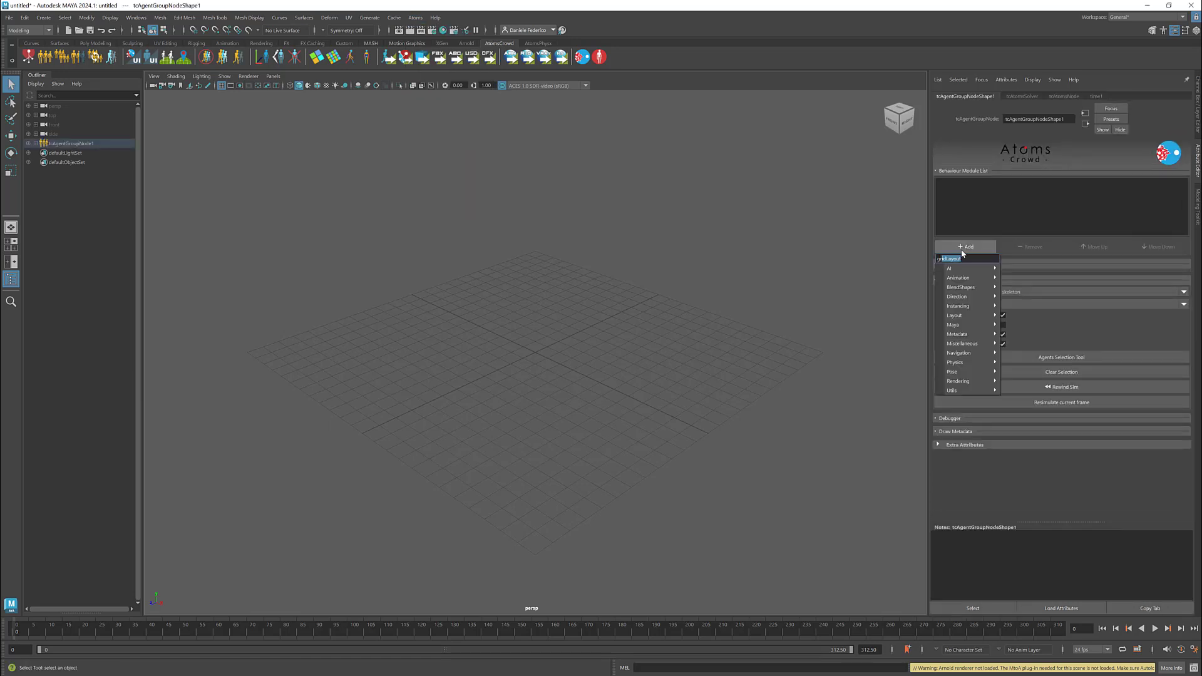
{"action": "key", "text": "Return"}
{"action": "left_click", "coordinate": [962, 251]}
{"action": "type", "text": "locomotion"}
{"action": "key", "text": "Return"}
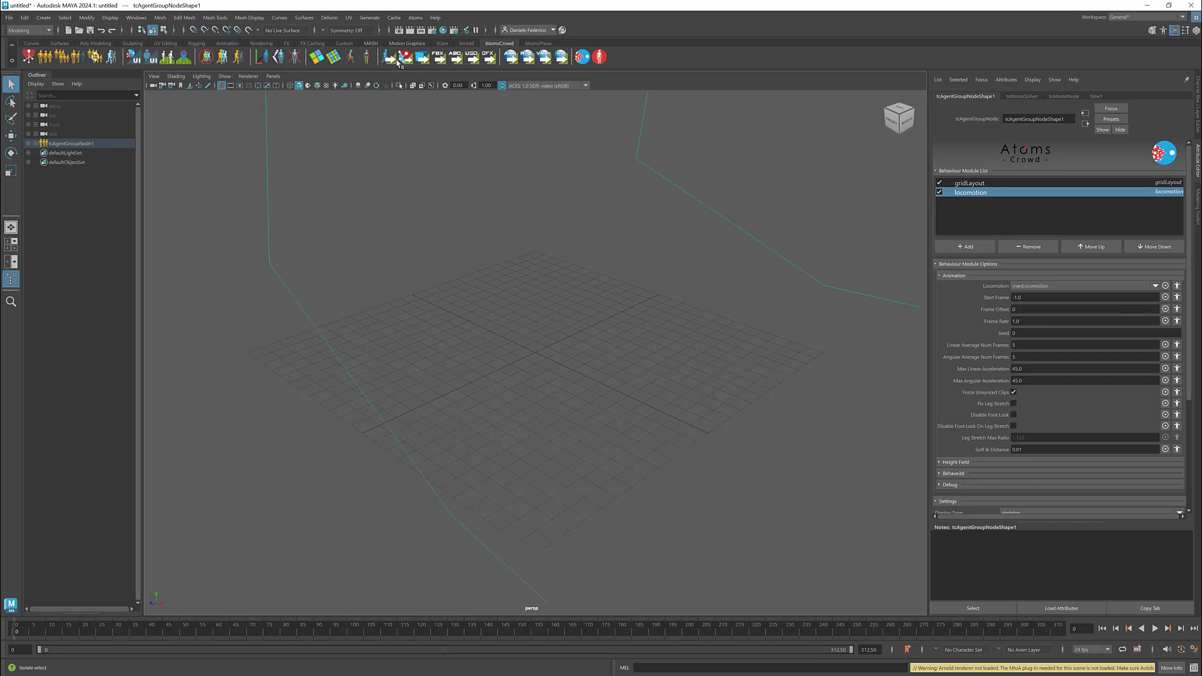
- Review the manLocomotion graph in the Atoms UI, close it and inspect the skeleton agent
{"action": "left_click", "coordinate": [415, 17]}
{"action": "left_click", "coordinate": [452, 144]}
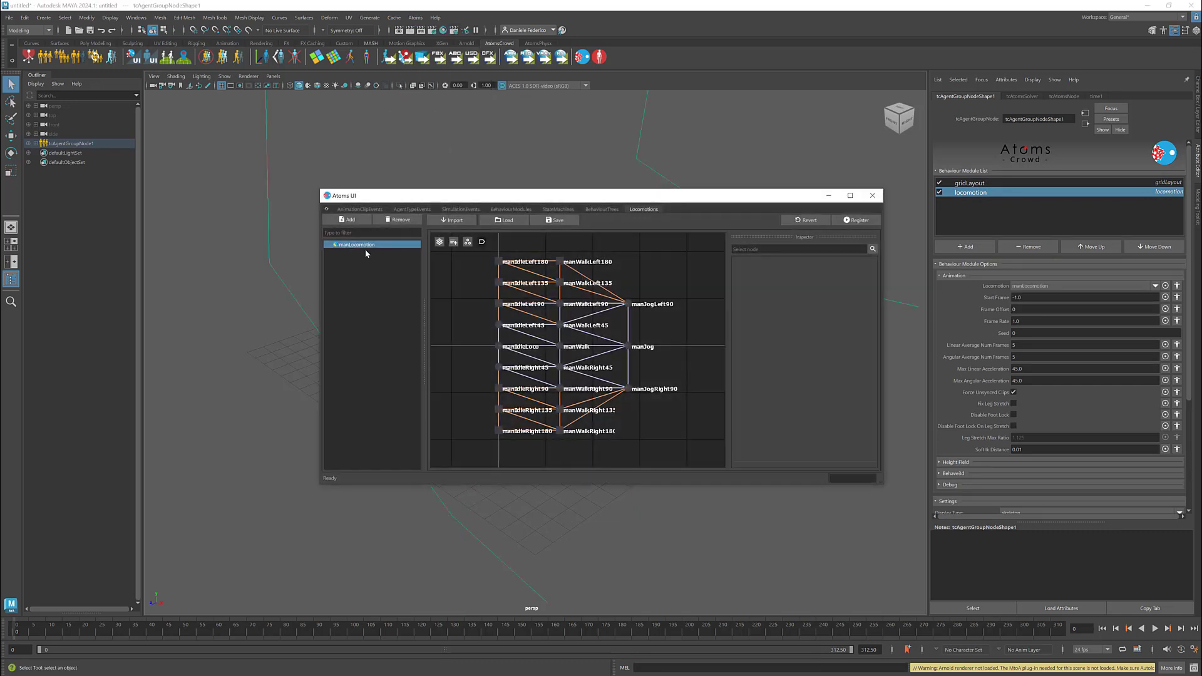
{"action": "left_click", "coordinate": [872, 197]}
{"action": "right_click_drag", "start_coordinate": [623, 224], "coordinate": [118, 190], "text": "alt"}
{"action": "middle_click_drag", "start_coordinate": [494, 219], "coordinate": [453, 331], "text": "alt"}
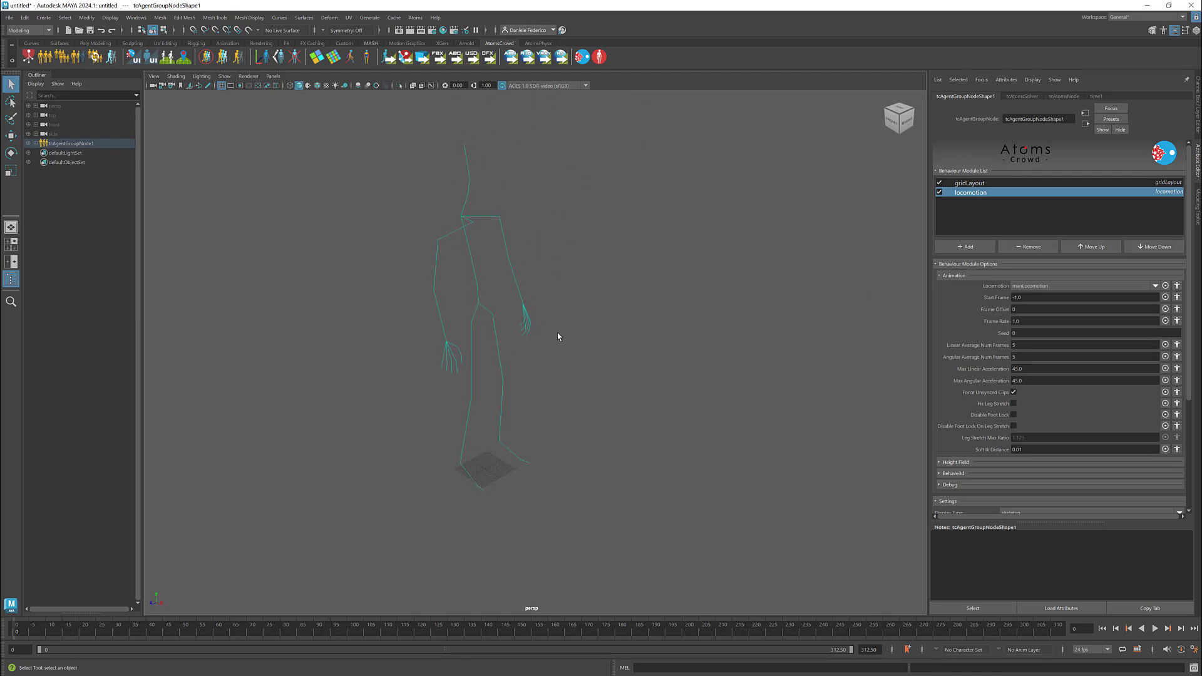
{"action": "right_click_drag", "start_coordinate": [558, 333], "coordinate": [545, 331], "text": "alt"}
- Set both the linear and angular average number of frames of the locomotion module to 10
{"action": "left_click", "coordinate": [1014, 346]}
{"action": "type", "text": "10"}
{"action": "key", "text": "Tab"}
{"action": "type", "text": "1"}
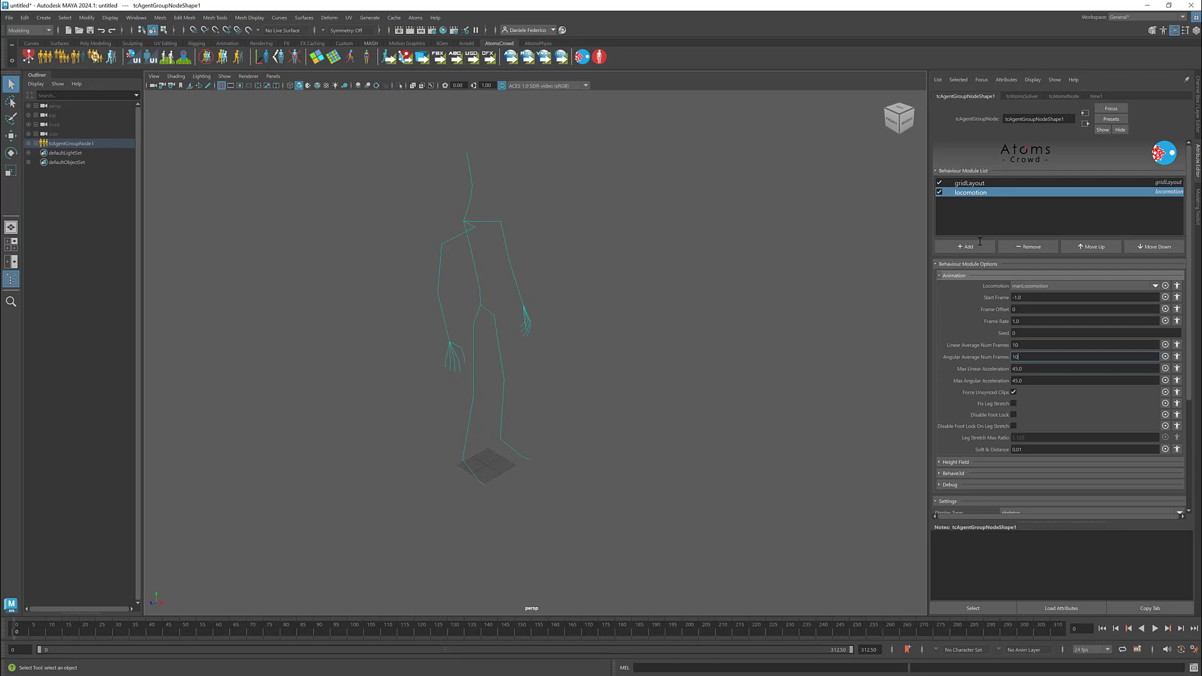
- Set the gridLayout module's size to 4 in the first and third components for a 4 by 4 grid of agents
{"action": "left_click", "coordinate": [969, 183]}
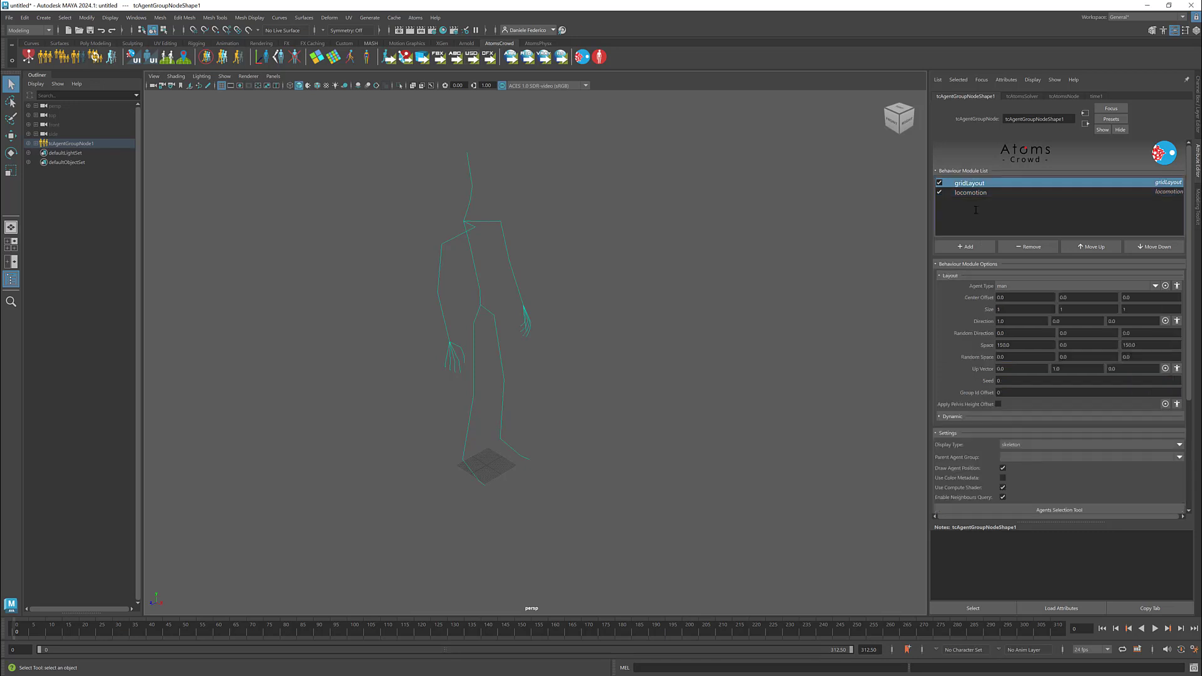
{"action": "double_click", "coordinate": [1008, 309]}
{"action": "type", "text": "4"}
{"action": "key", "text": "Tab"}
{"action": "key", "text": "Tab"}
{"action": "type", "text": "4"}
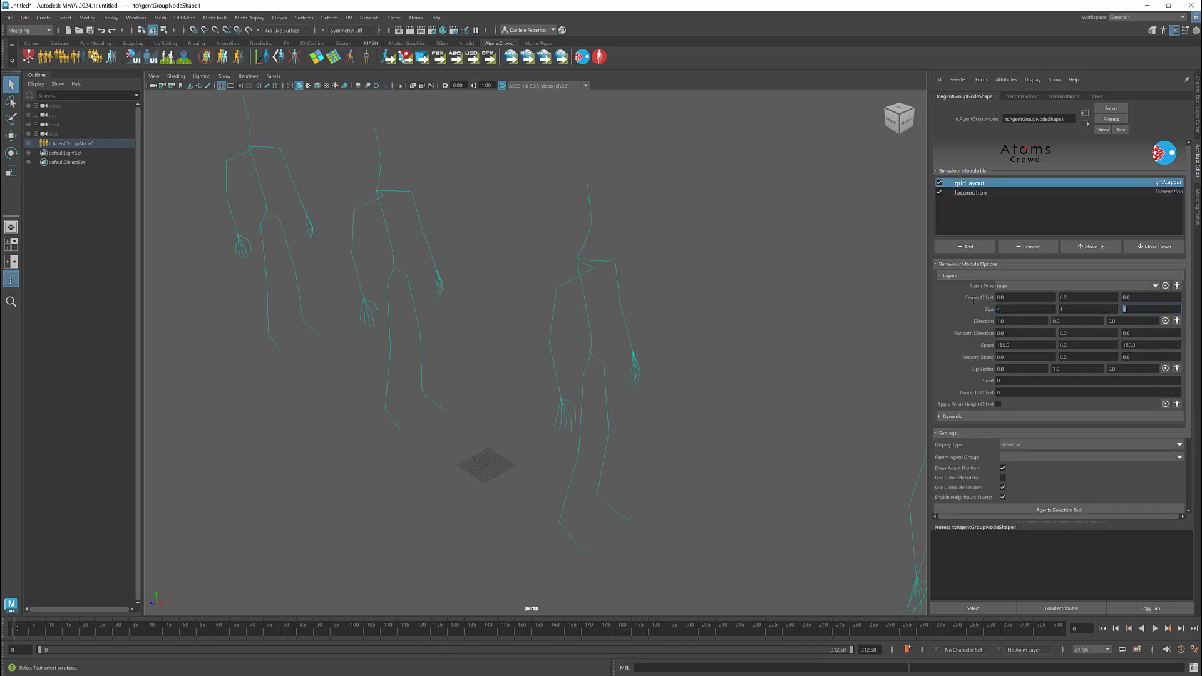
{"action": "key", "text": "Tab"}
- Change the agent group's display type to skin and show the viewport with textured shading
{"action": "left_click", "coordinate": [1090, 444]}
{"action": "left_click", "coordinate": [1027, 468]}
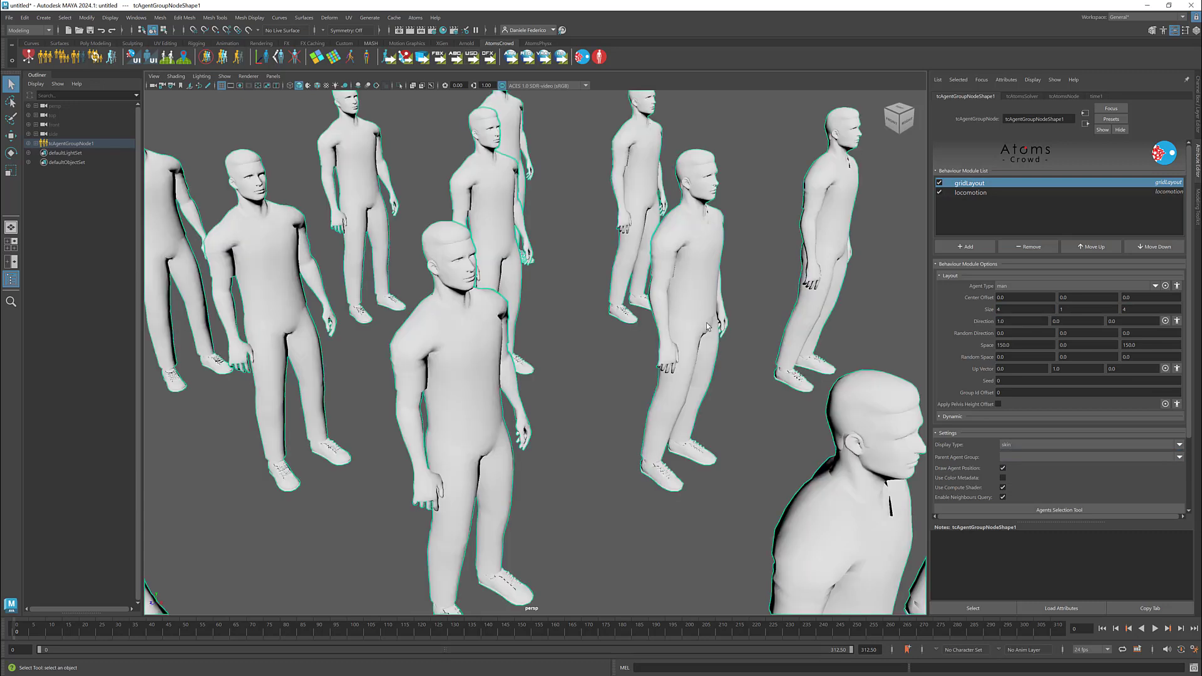
{"action": "key", "text": "6"}
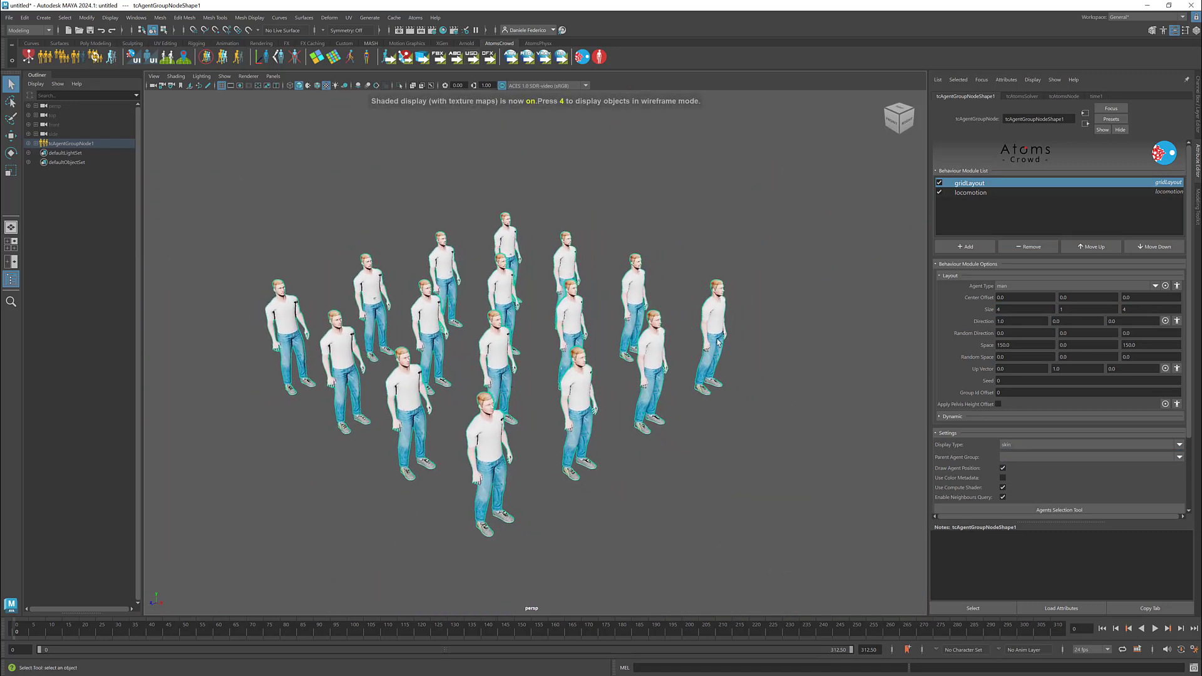
- Set the gridLayout random direction to 0.5 in its first and third components, and play and rewind the simulation
{"action": "double_click", "coordinate": [1014, 332]}
{"action": "type", "text": ".5"}
{"action": "key", "text": "Tab"}
{"action": "key", "text": "Tab"}
{"action": "type", "text": ".5"}
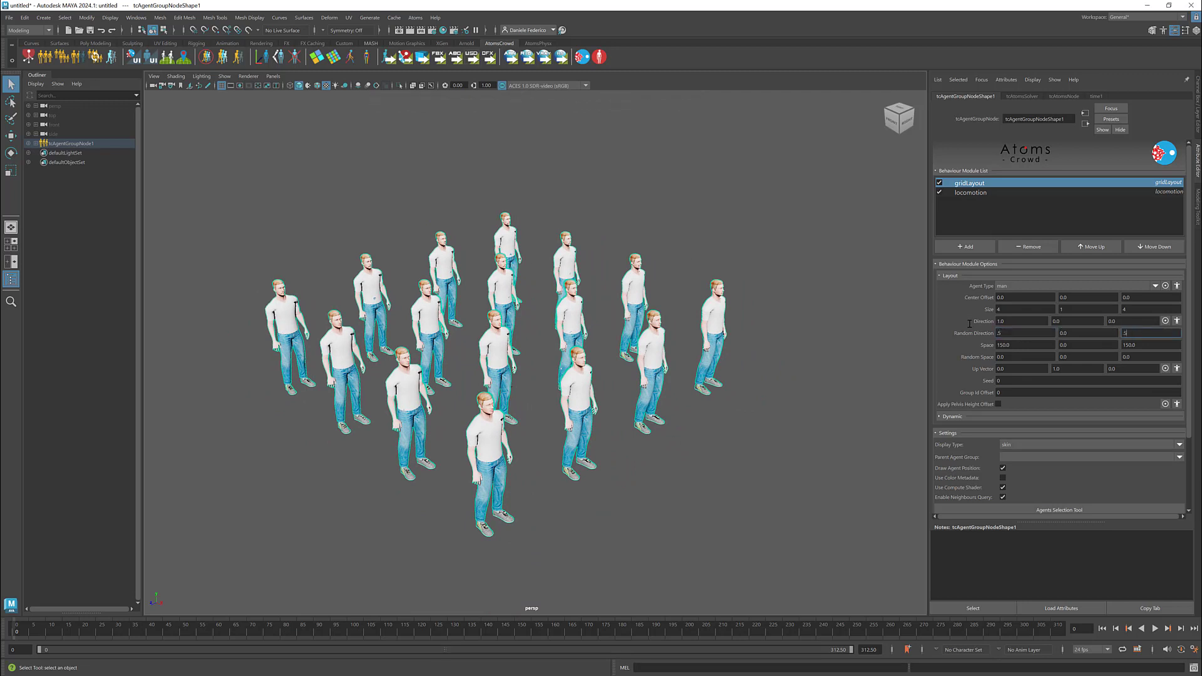
{"action": "key", "text": "Return"}
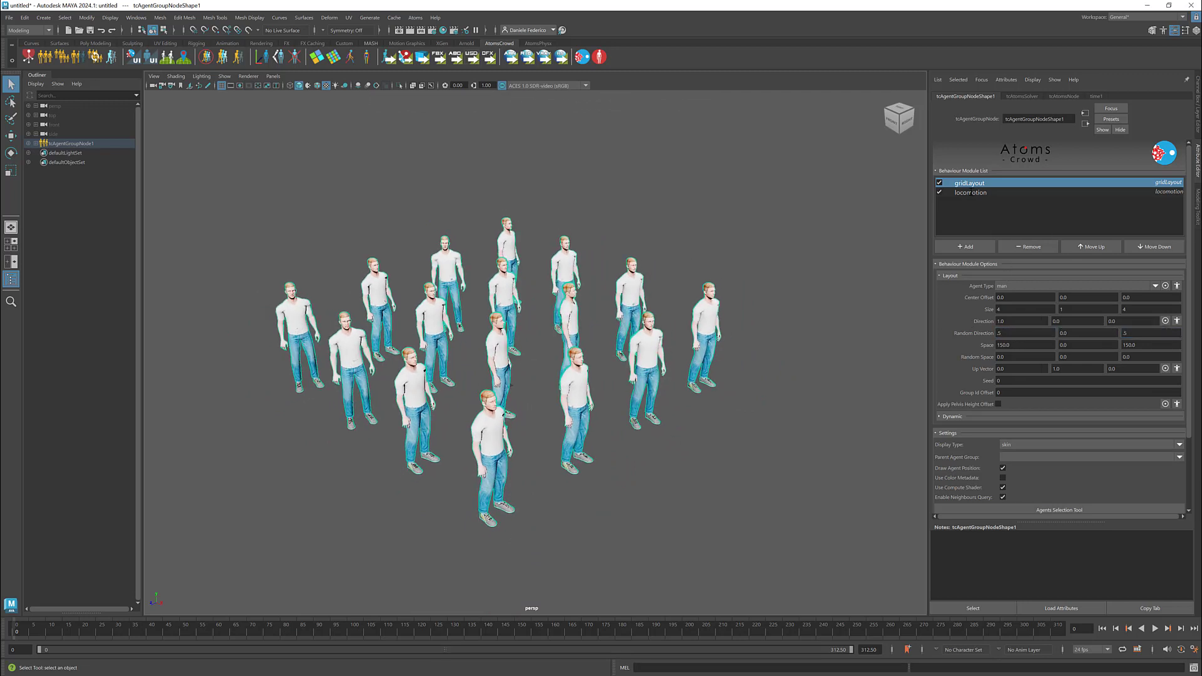
{"action": "left_click", "coordinate": [1155, 628]}
{"action": "left_click", "coordinate": [1102, 628]}
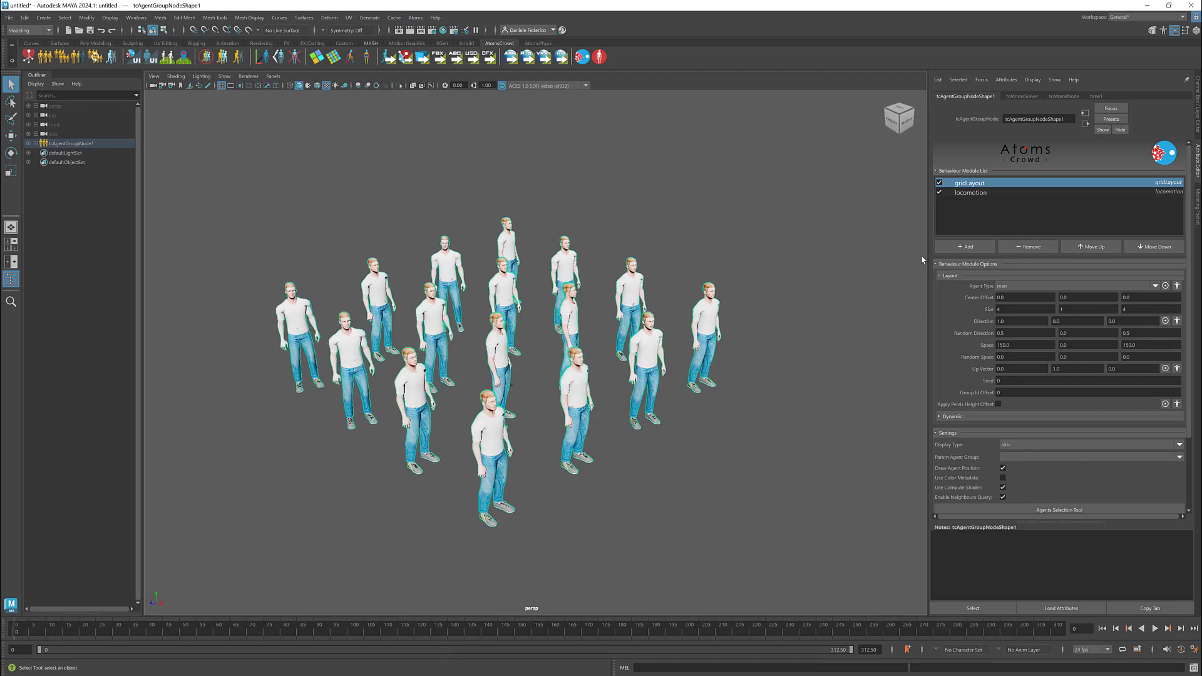
- Add an addMetadata module and move it above the locomotion module
{"action": "left_click", "coordinate": [971, 248]}
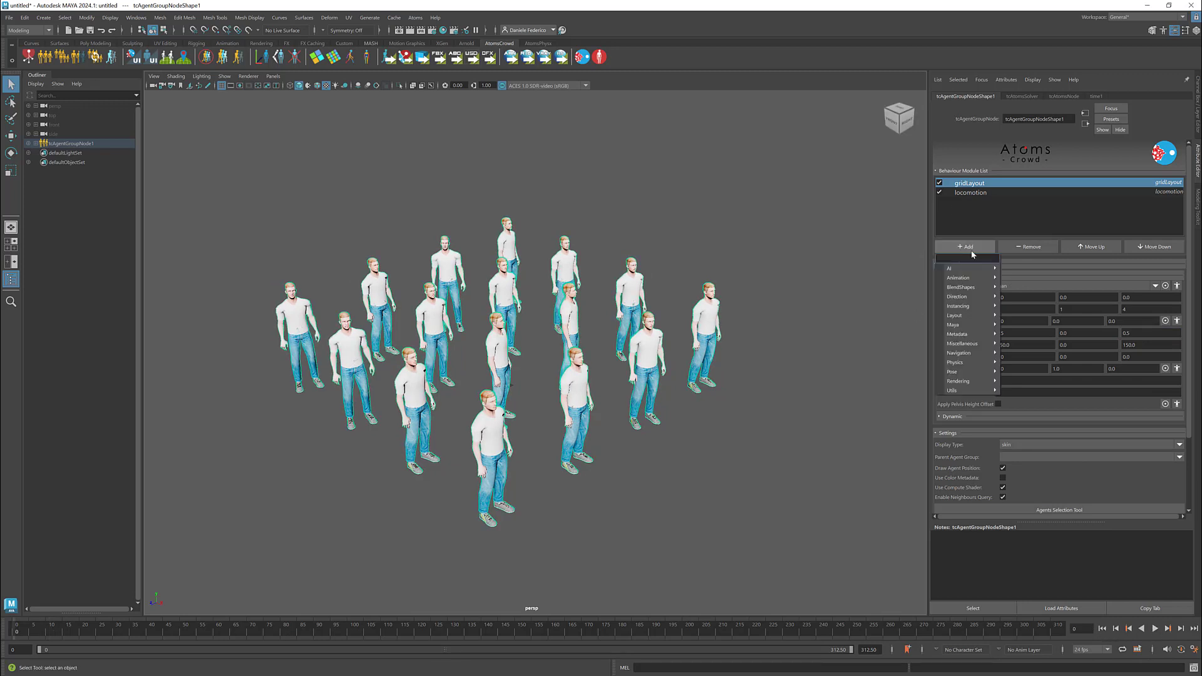
{"action": "type", "text": "addMetadata"}
{"action": "key", "text": "Return"}
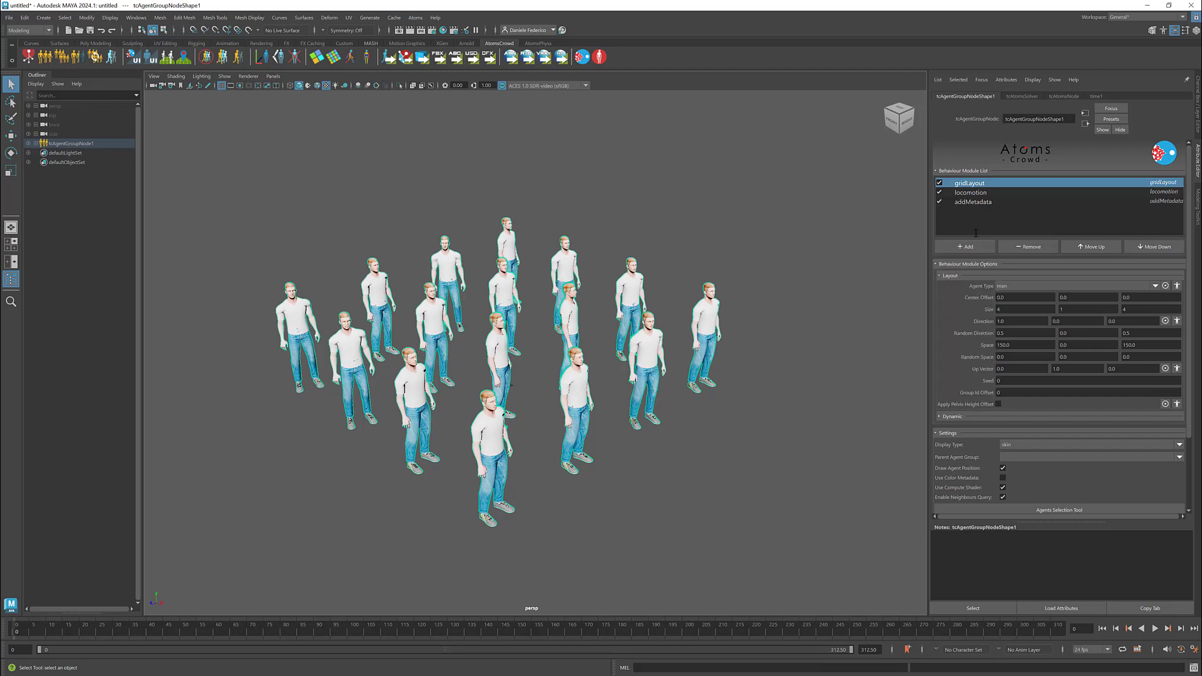
{"action": "left_click", "coordinate": [968, 201]}
{"action": "left_click", "coordinate": [1091, 246]}
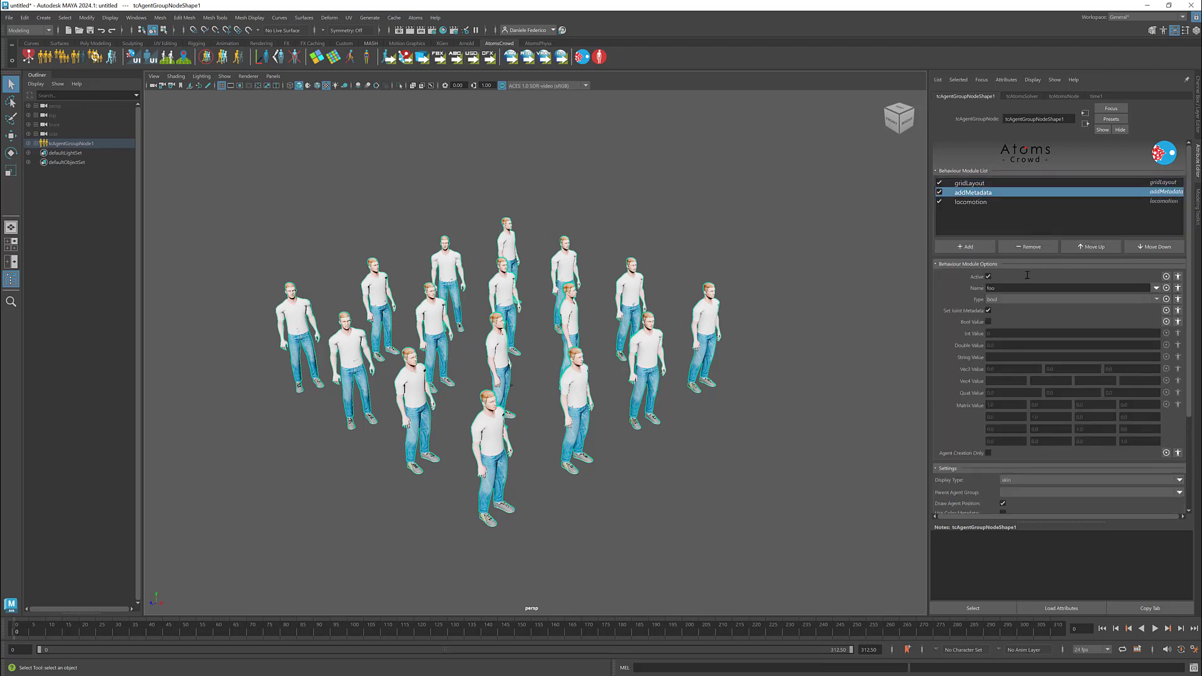
- Configure the addMetadata module with the name targetLinearVelocity, type double and a double value of 130
{"action": "left_click", "coordinate": [1156, 288]}
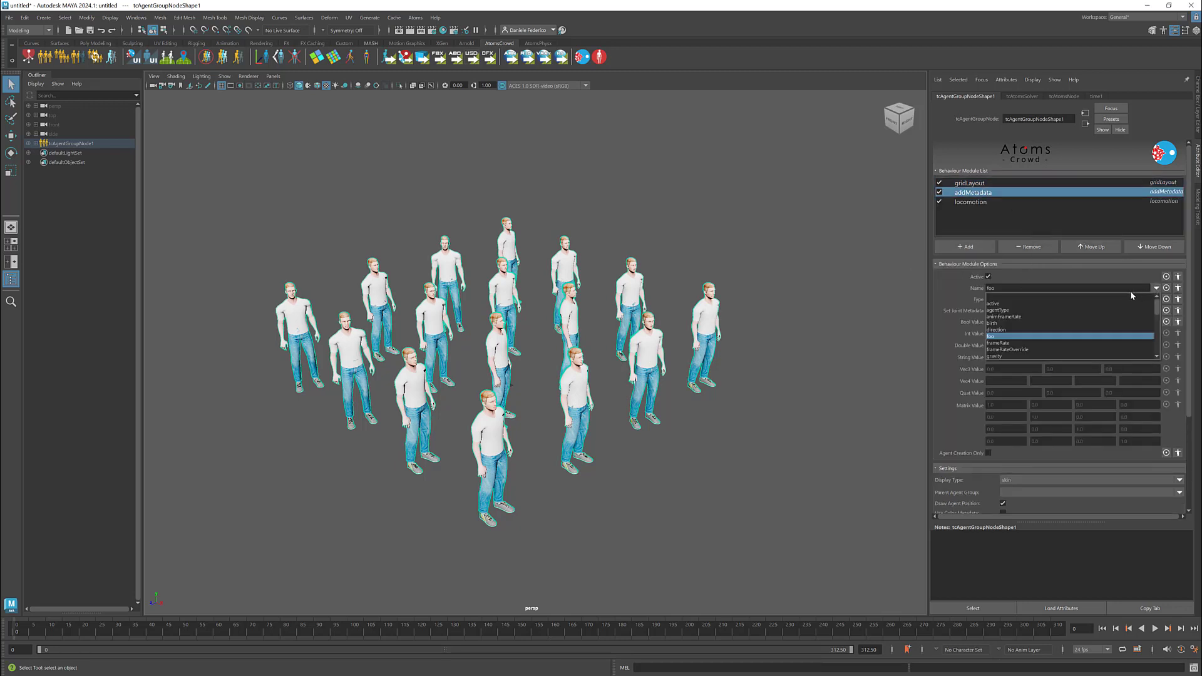
{"action": "scroll", "coordinate": [1076, 328], "scroll_direction": "down", "scroll_amount": 6}
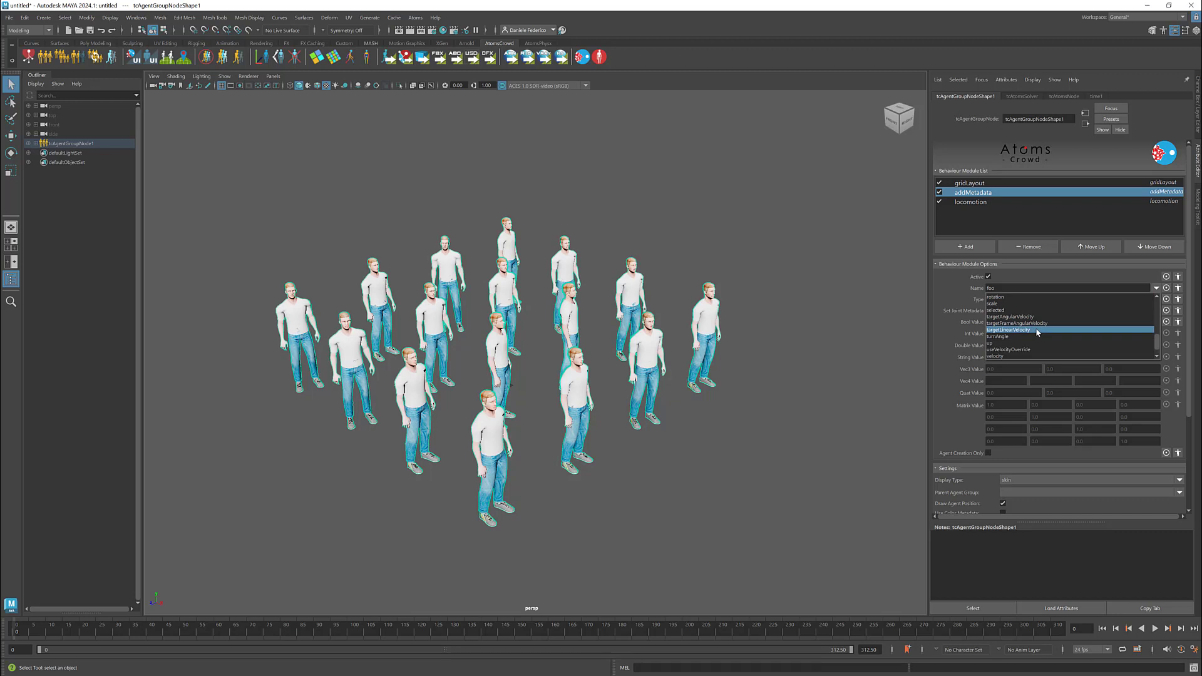
{"action": "left_click", "coordinate": [1038, 331]}
{"action": "left_click", "coordinate": [1153, 299]}
{"action": "left_click", "coordinate": [1052, 320]}
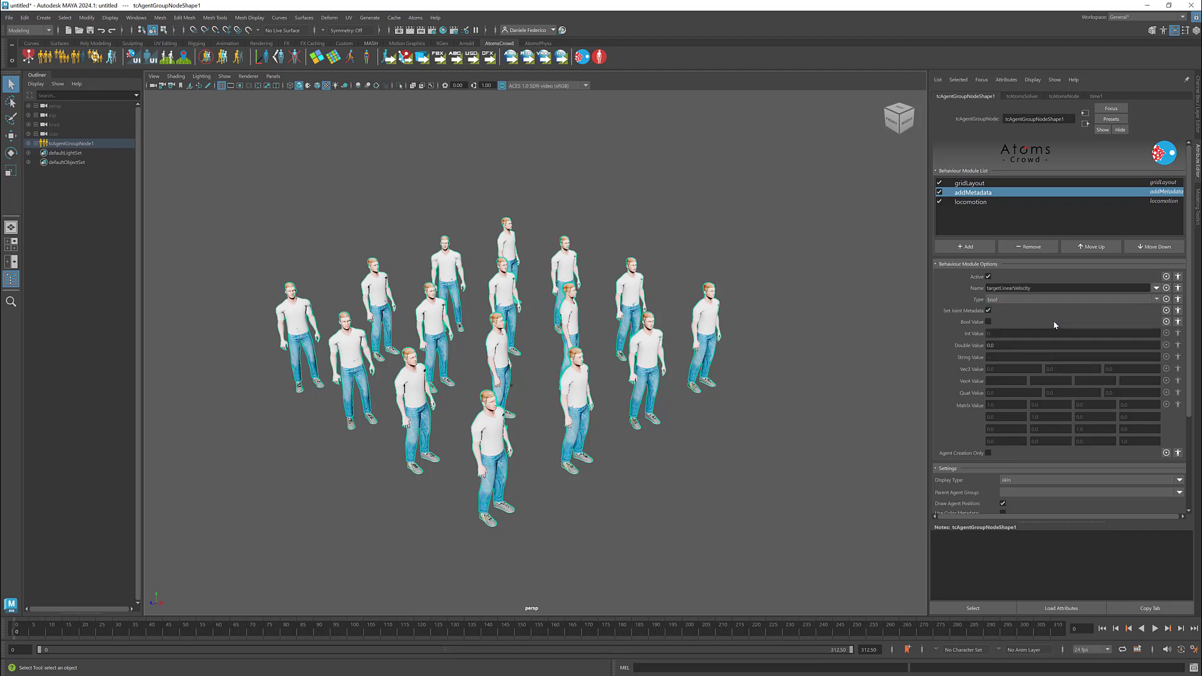
{"action": "left_click", "coordinate": [1010, 346]}
{"action": "type", "text": "130"}
{"action": "key", "text": "Return"}
- Check the manWalk node's position values in the locomotion graph and close the Atoms UI
{"action": "left_click", "coordinate": [415, 18]}
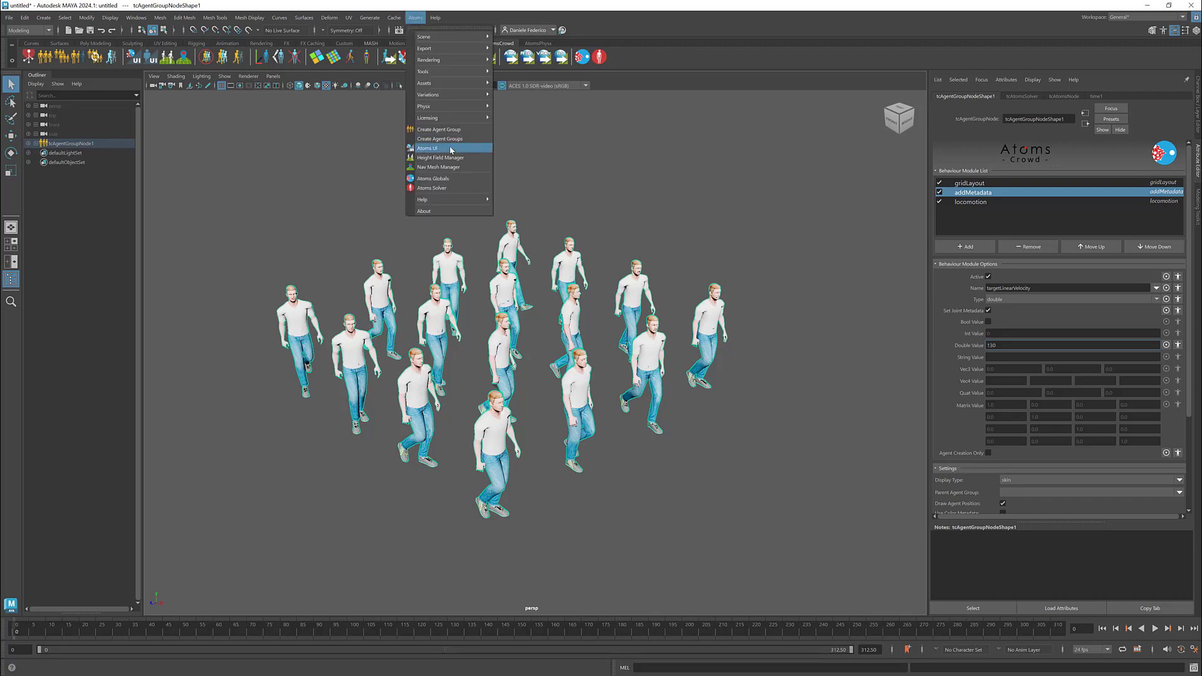
{"action": "left_click", "coordinate": [489, 144]}
{"action": "left_click", "coordinate": [568, 357]}
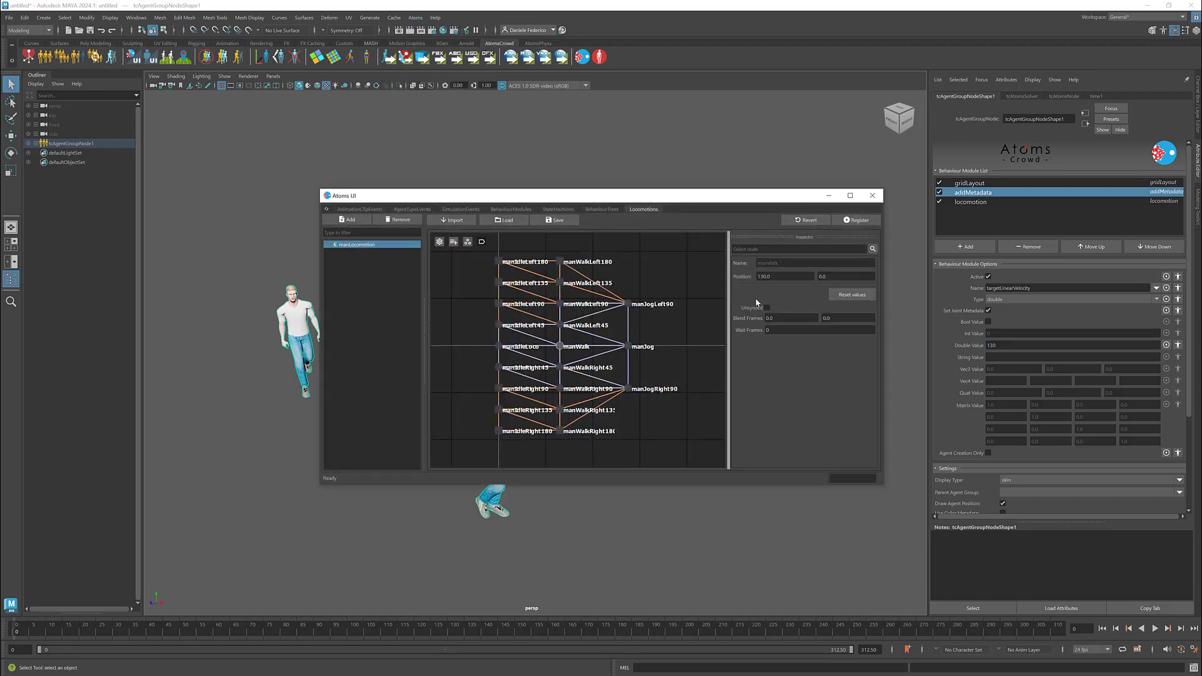
{"action": "left_click", "coordinate": [872, 195]}
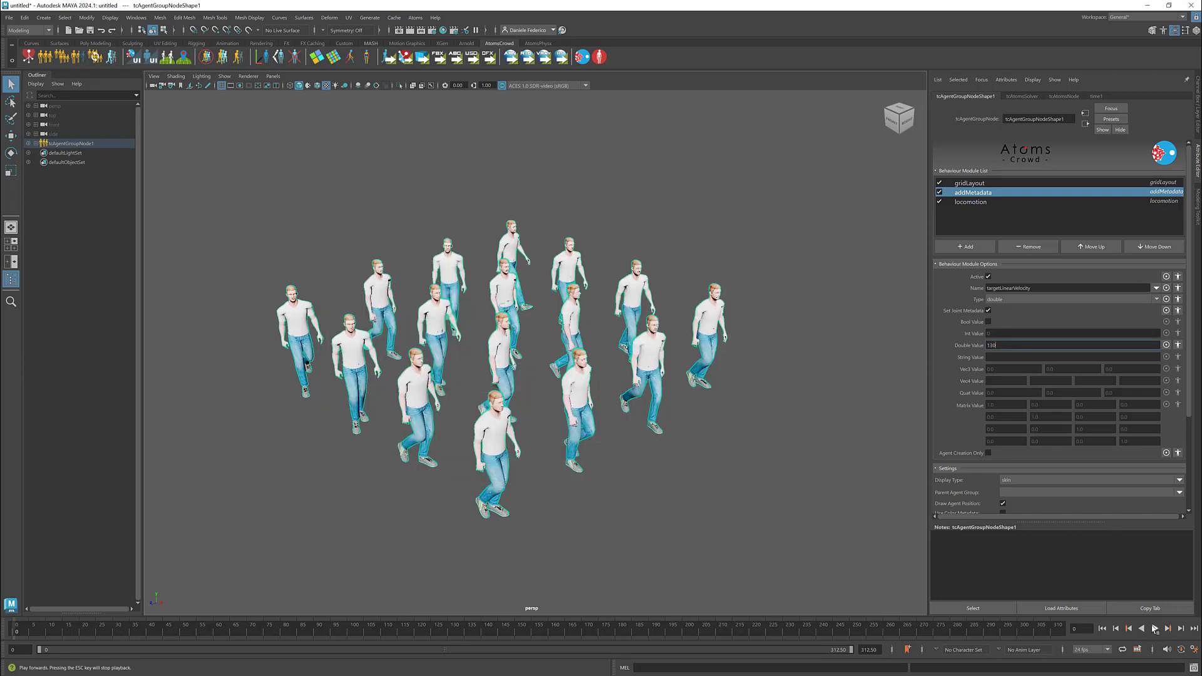
- Play the walking crowd simulation, stop it to examine how the agents move, and return to the first frame
{"action": "left_click", "coordinate": [1155, 628]}
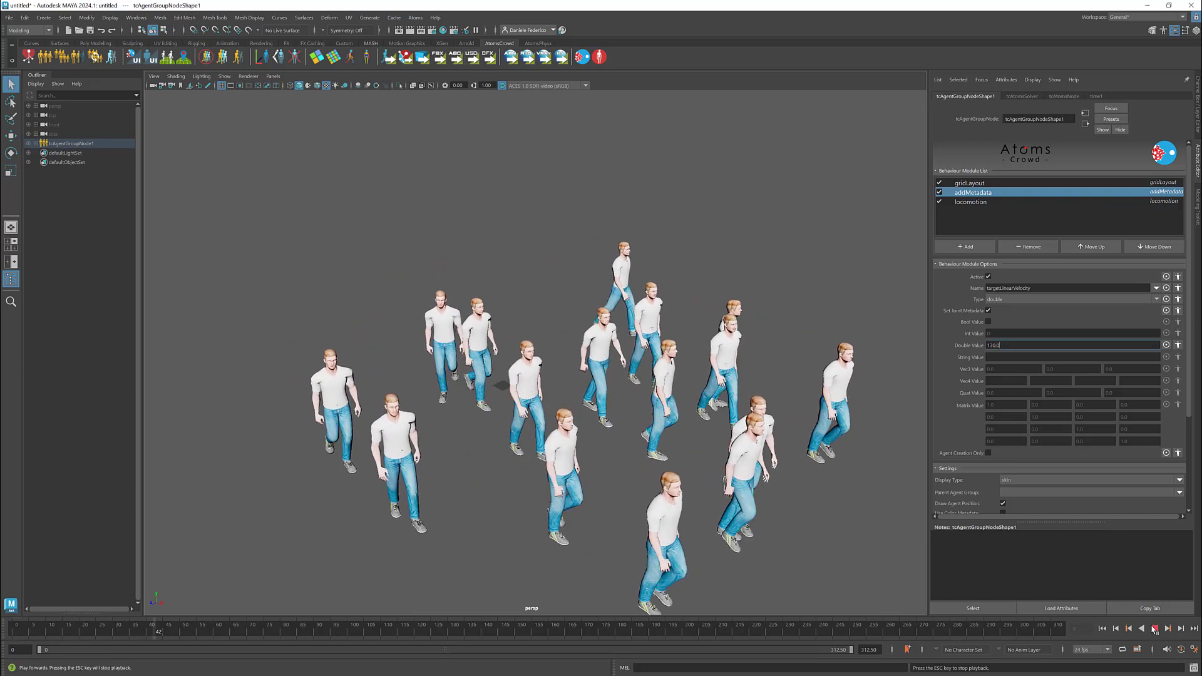
{"action": "key", "text": "Escape"}
{"action": "scroll", "coordinate": [726, 474], "scroll_direction": "down", "scroll_amount": 4}
{"action": "left_click_drag", "start_coordinate": [745, 409], "coordinate": [704, 420], "text": "alt"}
{"action": "middle_click_drag", "start_coordinate": [705, 420], "coordinate": [649, 409], "text": "alt"}
{"action": "left_click", "coordinate": [1102, 629]}
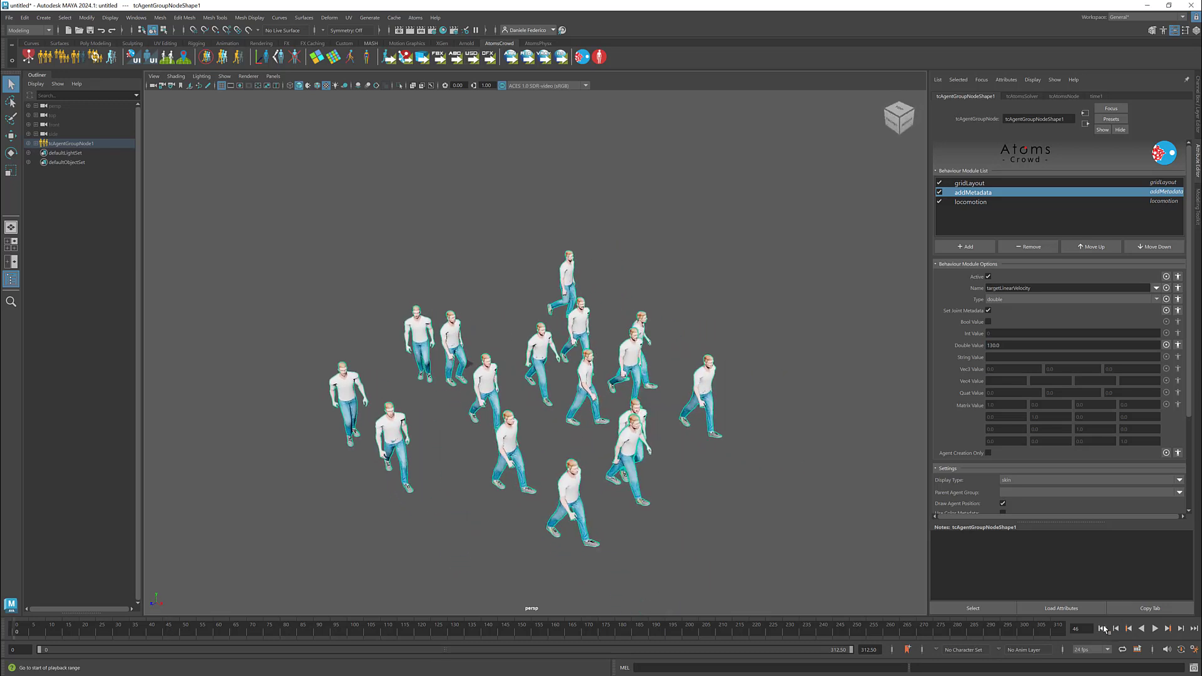
- Add an agentAvoidance behaviour module to the agent group and show its options
{"action": "left_click", "coordinate": [979, 245]}
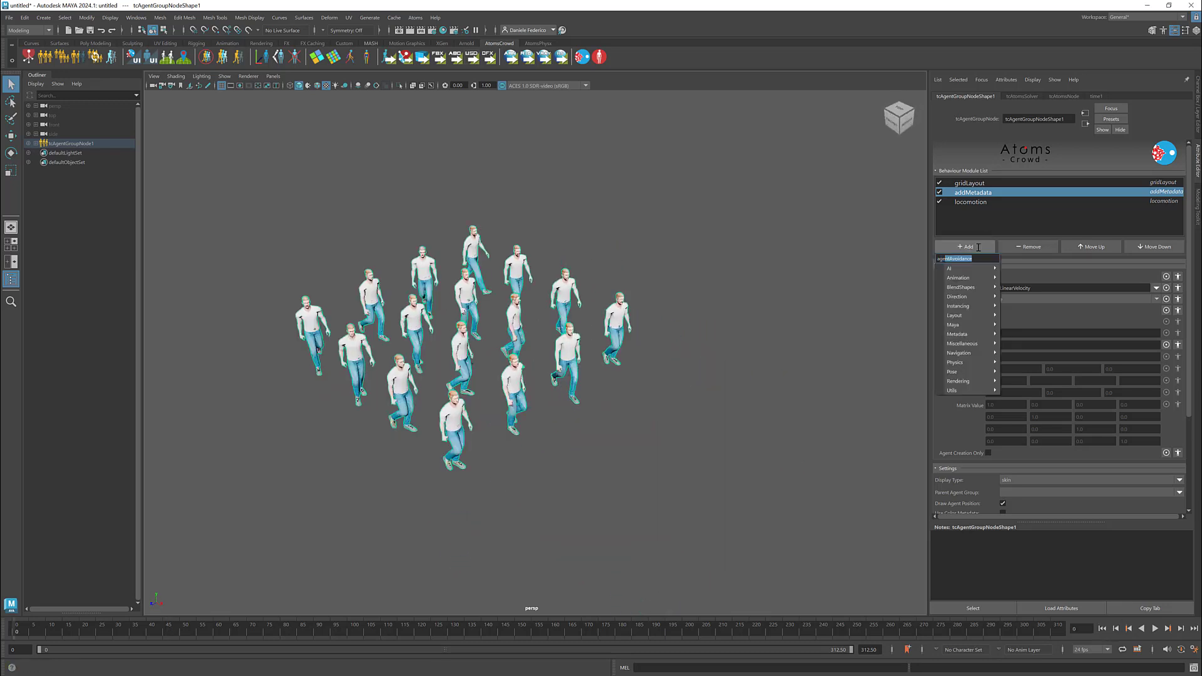
{"action": "type", "text": "ag"}
{"action": "key", "text": "Return"}
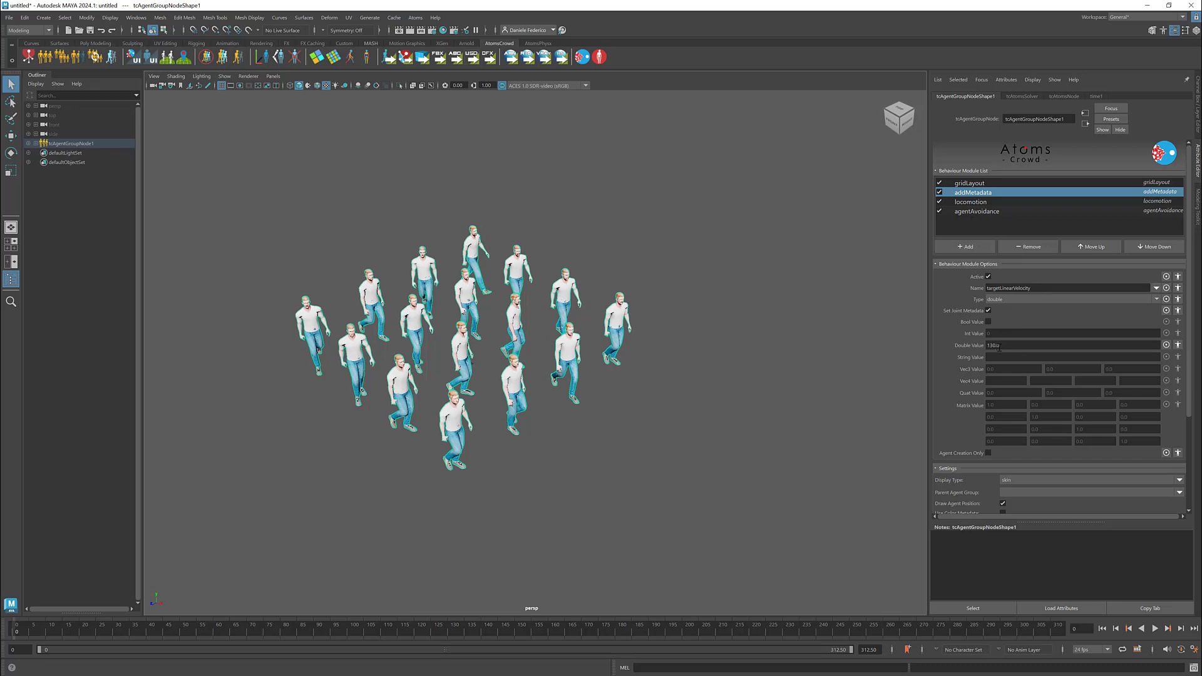
{"action": "left_click_drag", "start_coordinate": [1009, 346], "coordinate": [951, 348]}
{"action": "left_click", "coordinate": [983, 213]}
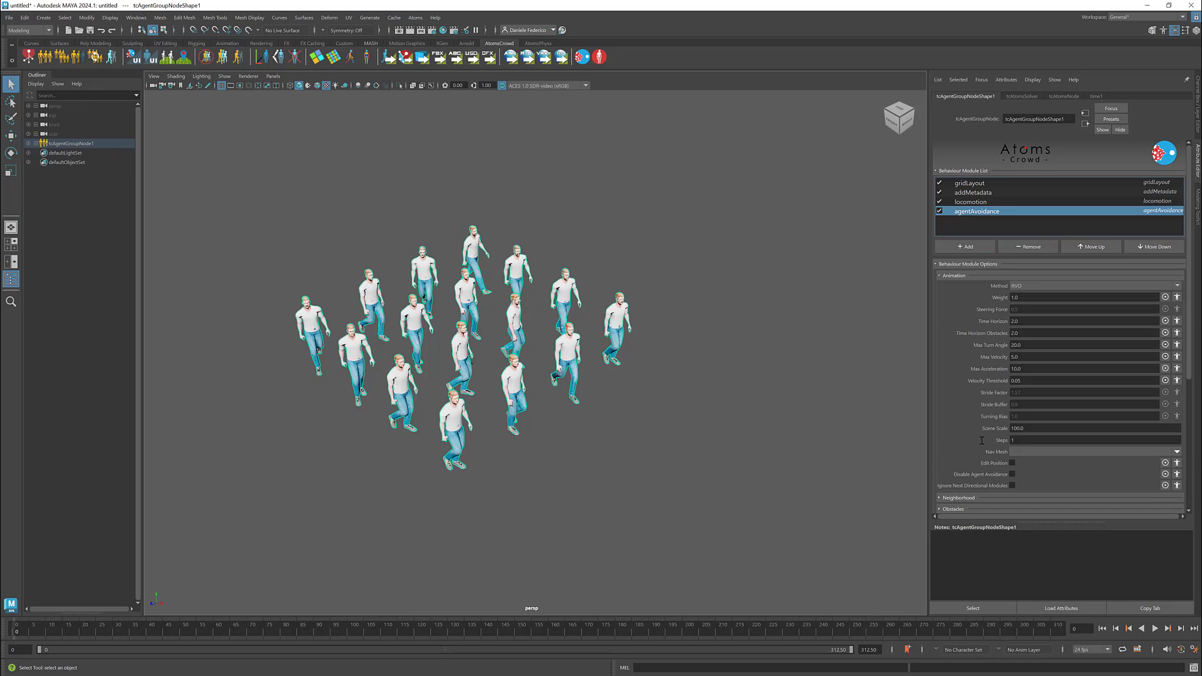
- Set Linear Velocity Max in the agentAvoidance module's locomotion options to 130
{"action": "scroll", "coordinate": [956, 486], "scroll_direction": "down", "scroll_amount": 1}
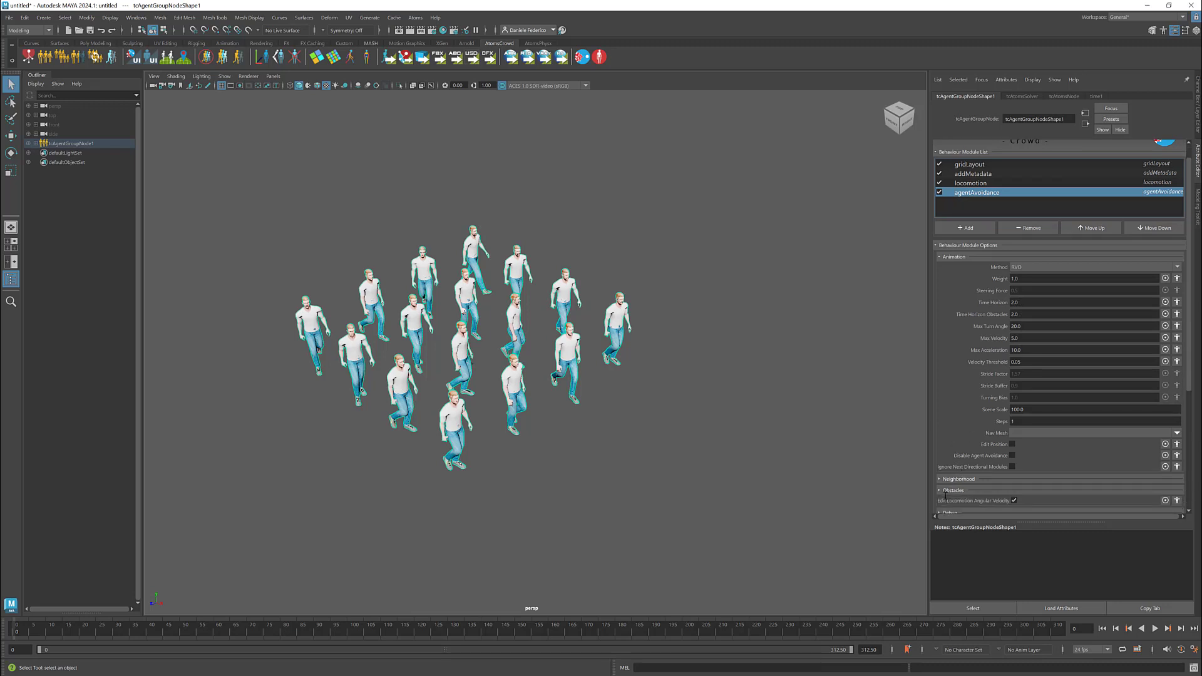
{"action": "scroll", "coordinate": [945, 496], "scroll_direction": "down", "scroll_amount": 3}
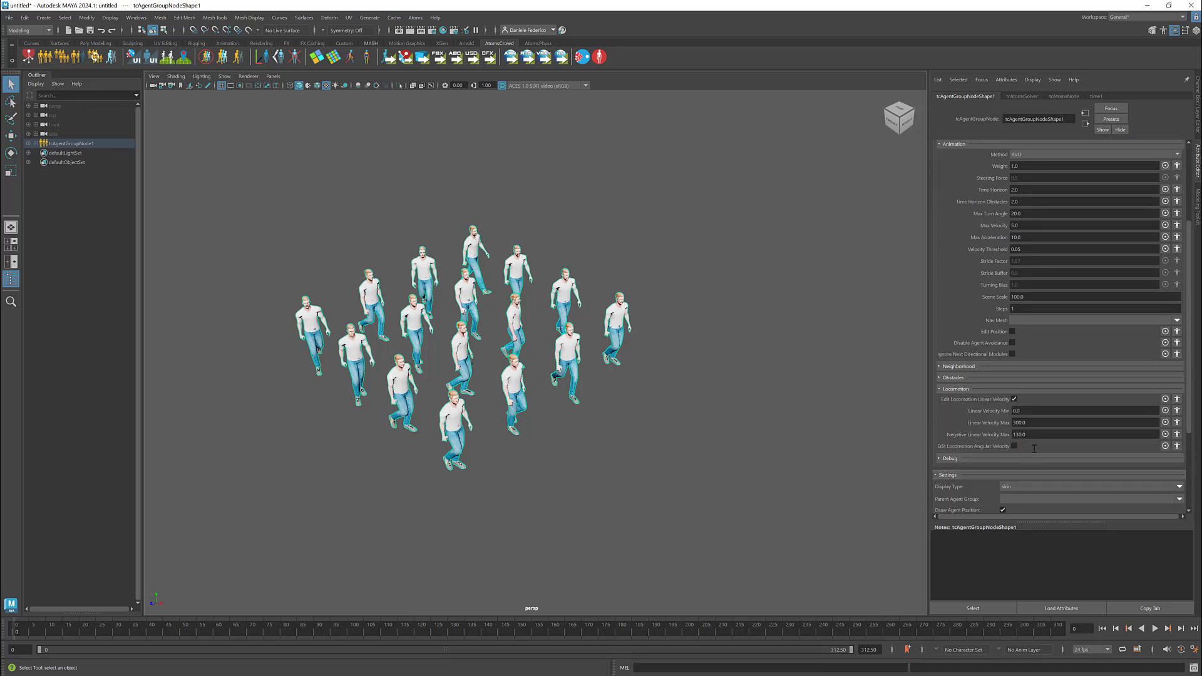
{"action": "double_click", "coordinate": [1023, 423]}
{"action": "type", "text": "130"}
{"action": "left_click", "coordinate": [1033, 433]}
{"action": "scroll", "coordinate": [980, 186], "scroll_direction": "up", "scroll_amount": 5}
{"action": "scroll", "coordinate": [999, 375], "scroll_direction": "down", "scroll_amount": 3}
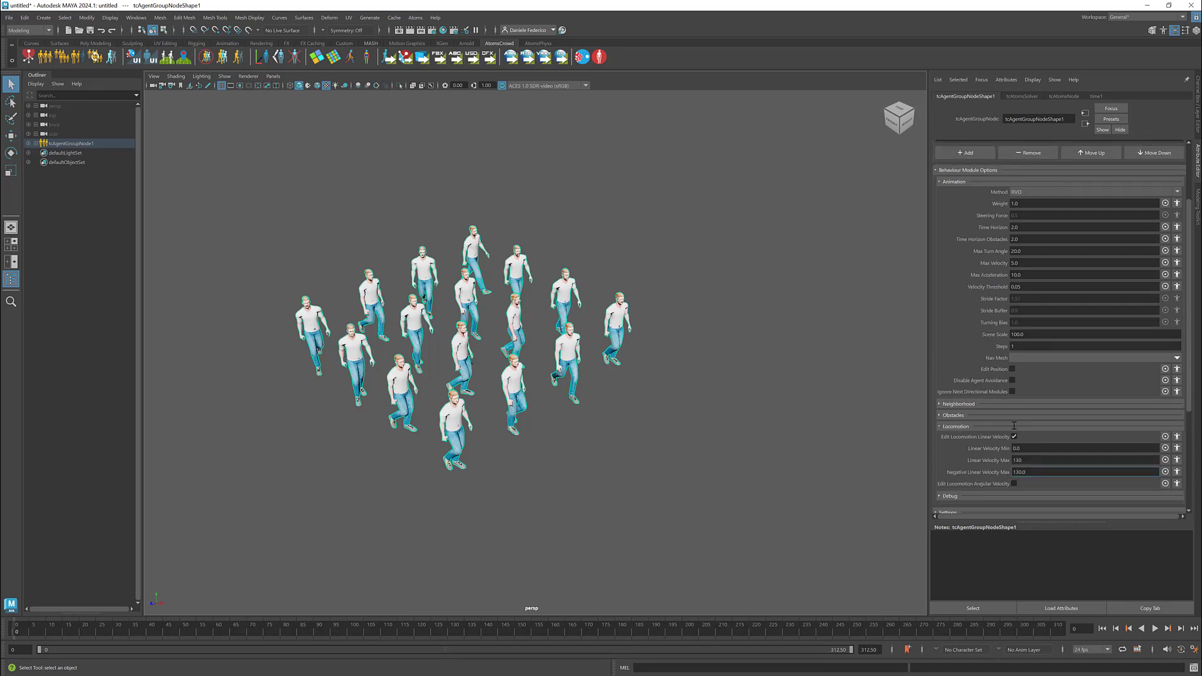
{"action": "left_click", "coordinate": [1030, 460]}
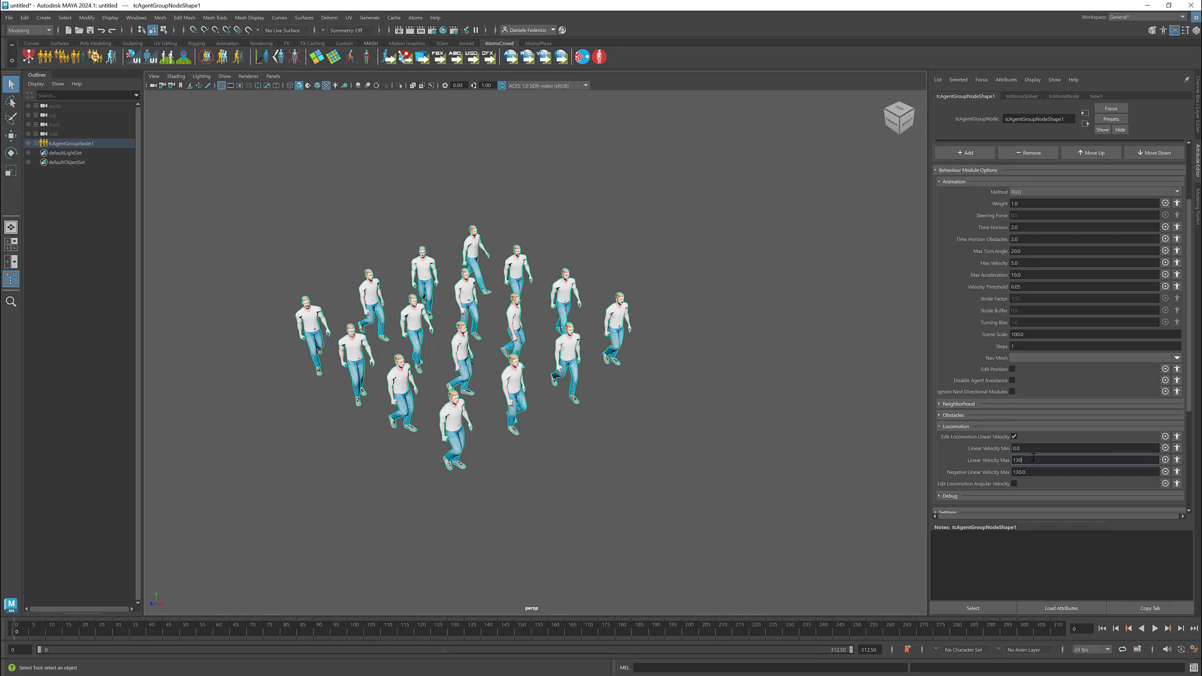
{"action": "left_click", "coordinate": [1035, 448]}
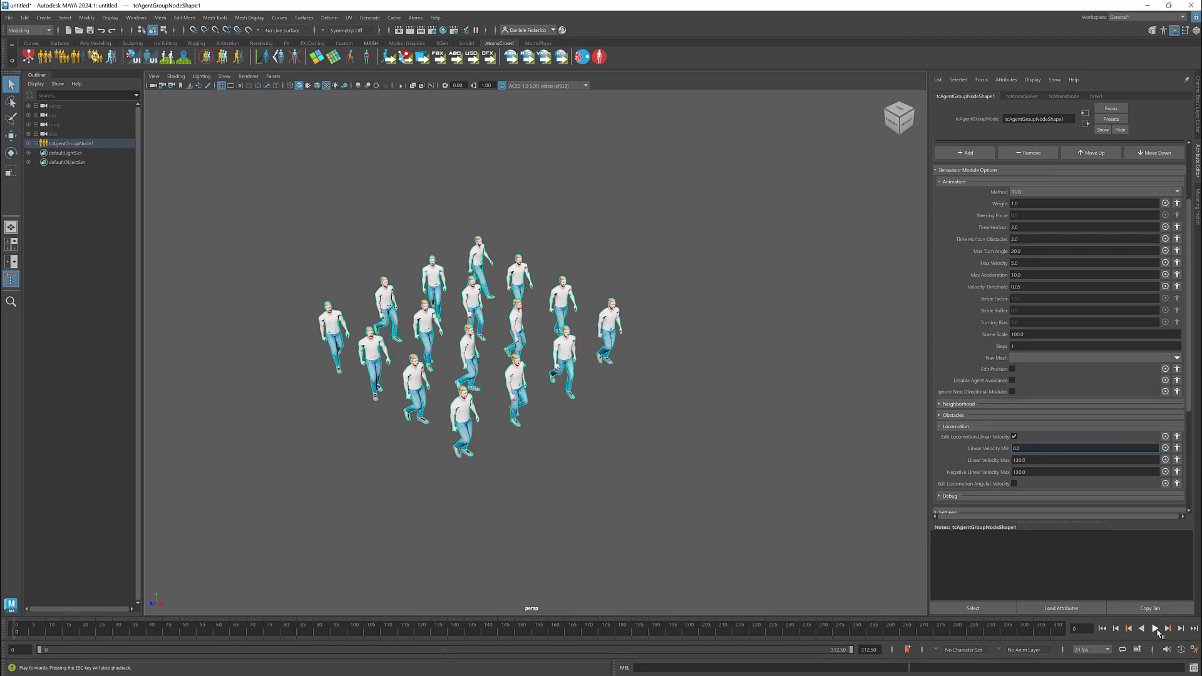
- Replay the crowd simulation several times from the first frame to examine how the agents turn and avoid each other
{"action": "left_click", "coordinate": [1156, 629]}
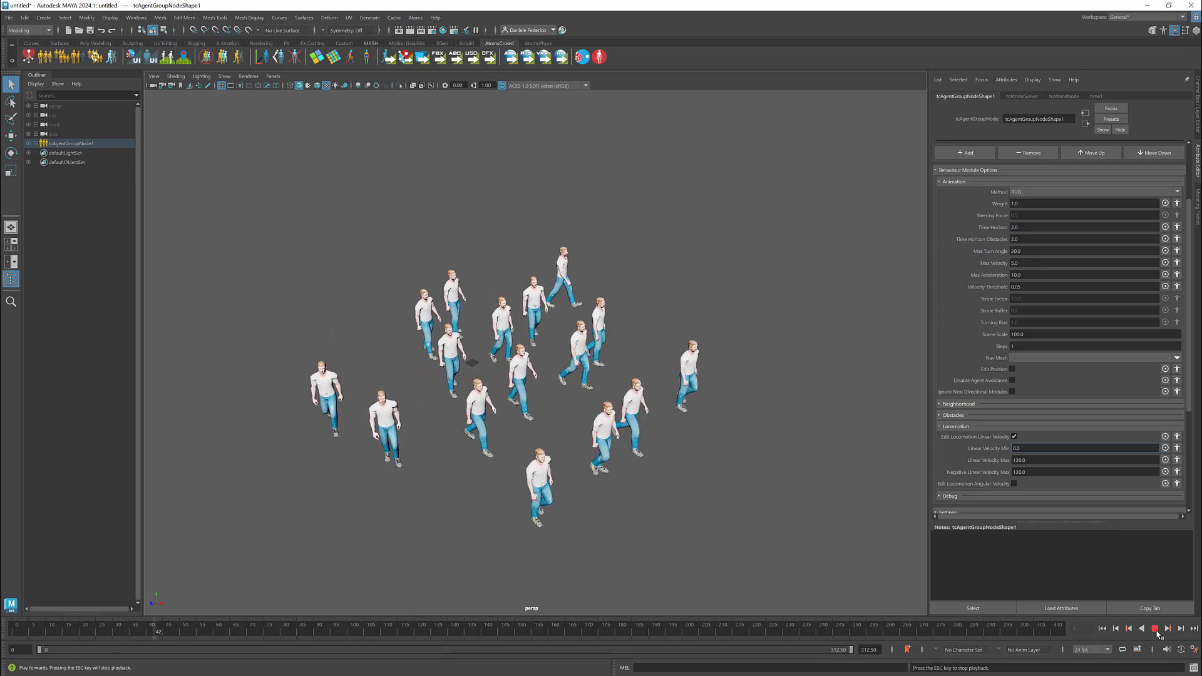
{"action": "left_click", "coordinate": [1155, 629]}
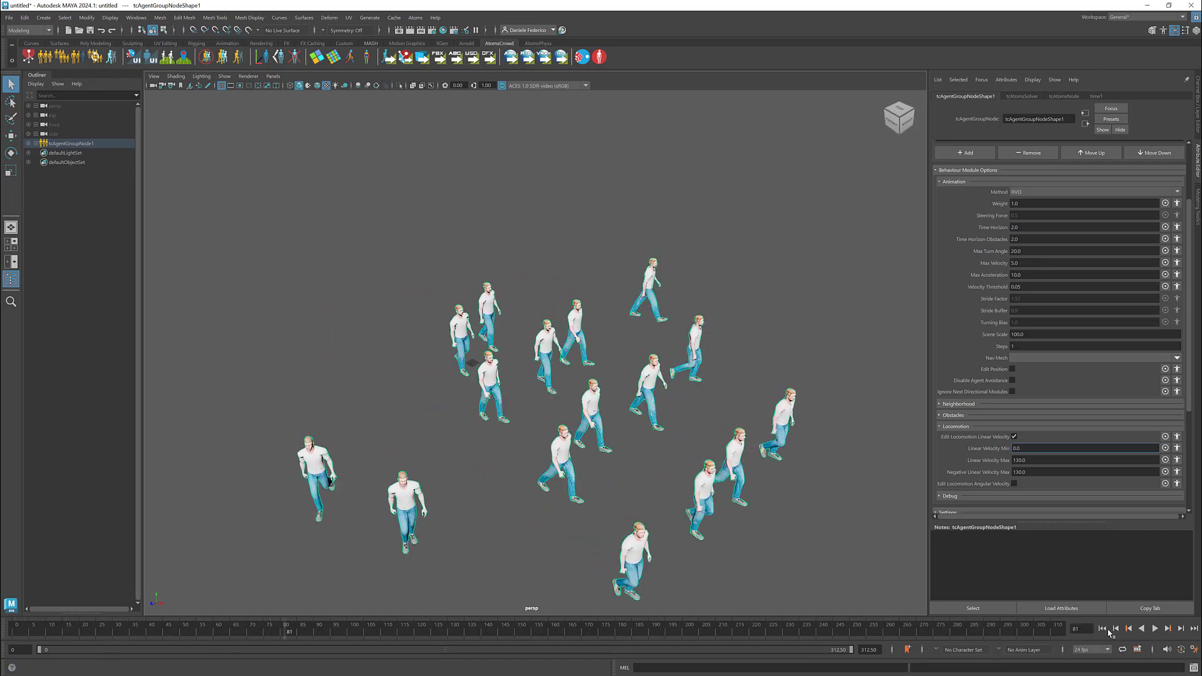
{"action": "left_click", "coordinate": [1106, 630]}
{"action": "left_click", "coordinate": [1156, 629]}
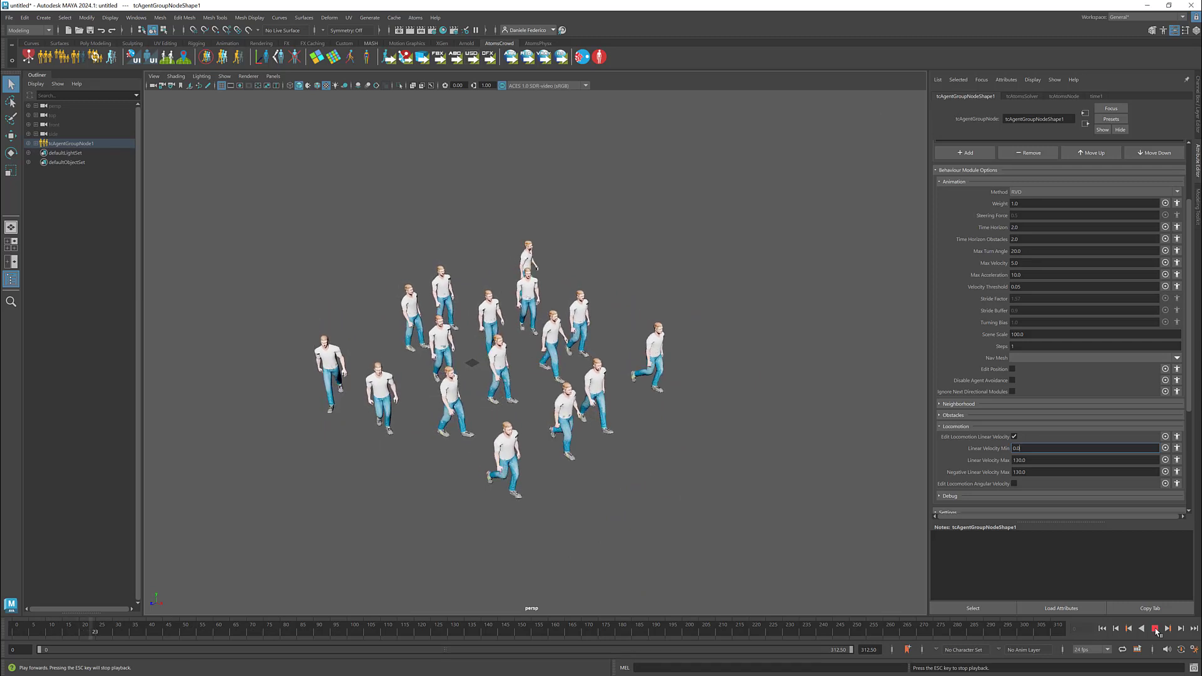
{"action": "left_click", "coordinate": [1156, 630]}
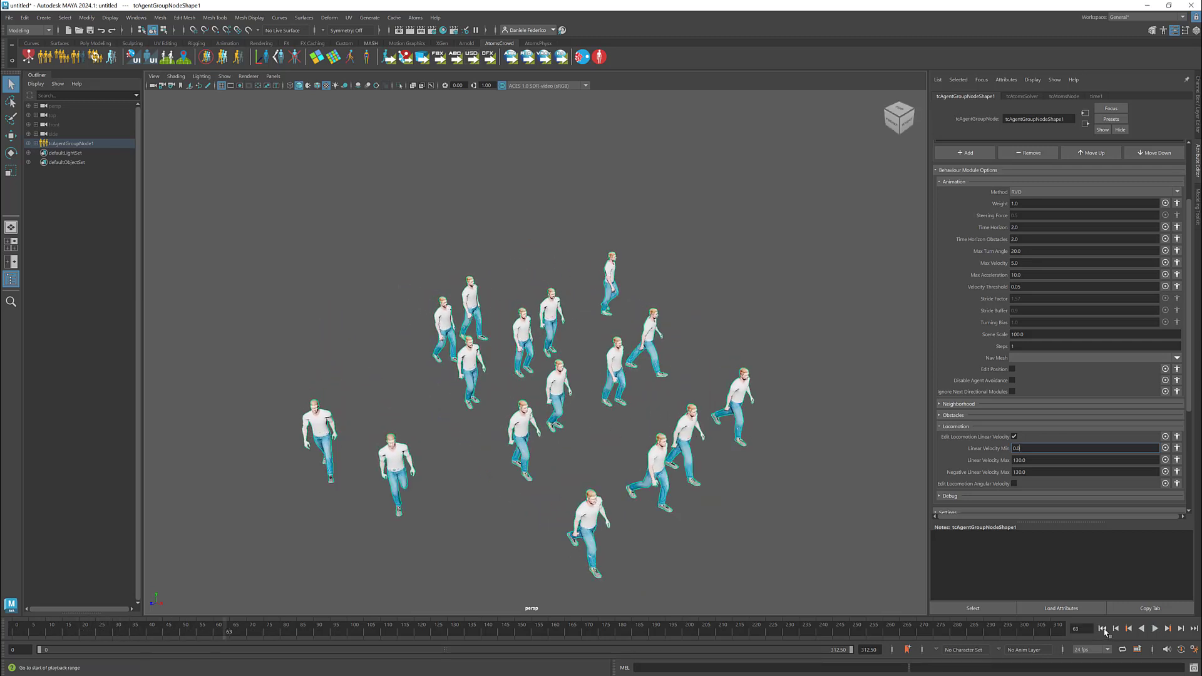
{"action": "left_click", "coordinate": [1106, 629]}
{"action": "left_click", "coordinate": [1155, 628]}
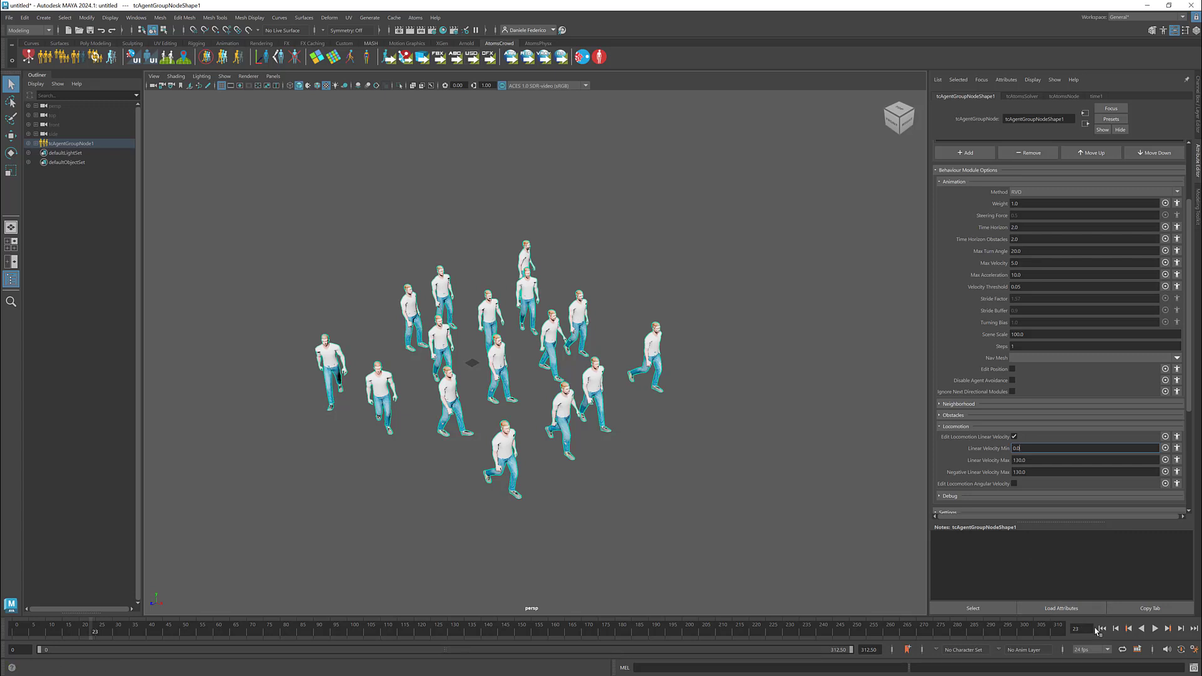
{"action": "left_click", "coordinate": [1105, 629]}
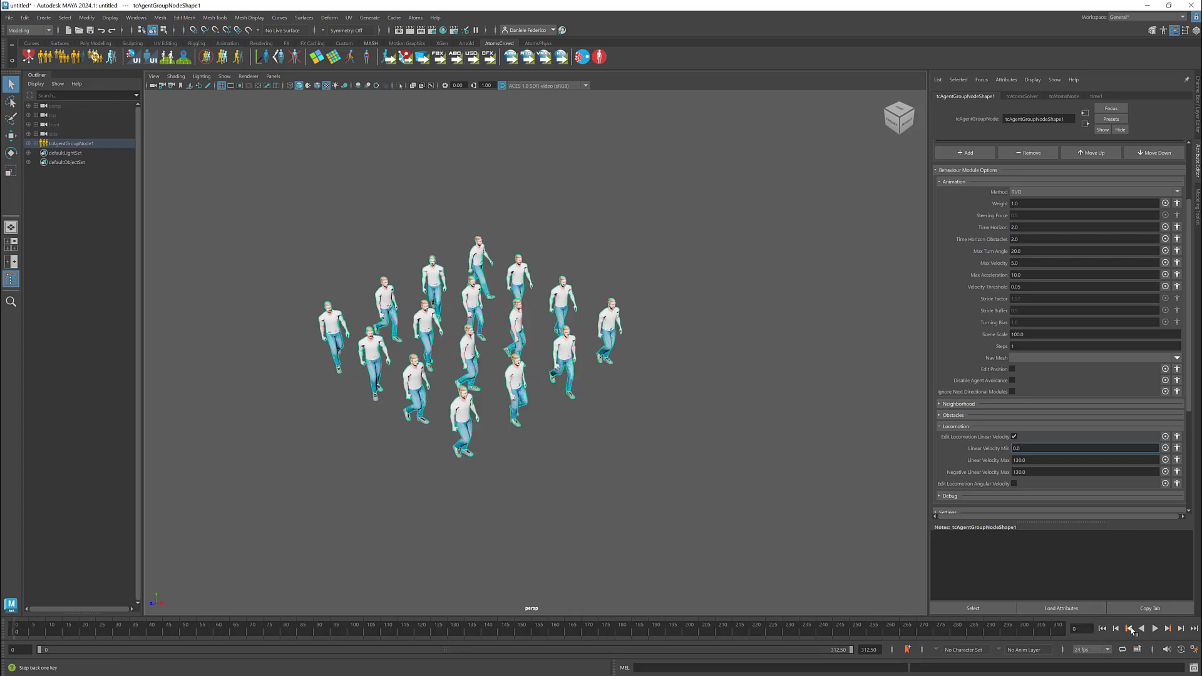
{"action": "left_click", "coordinate": [1158, 629]}
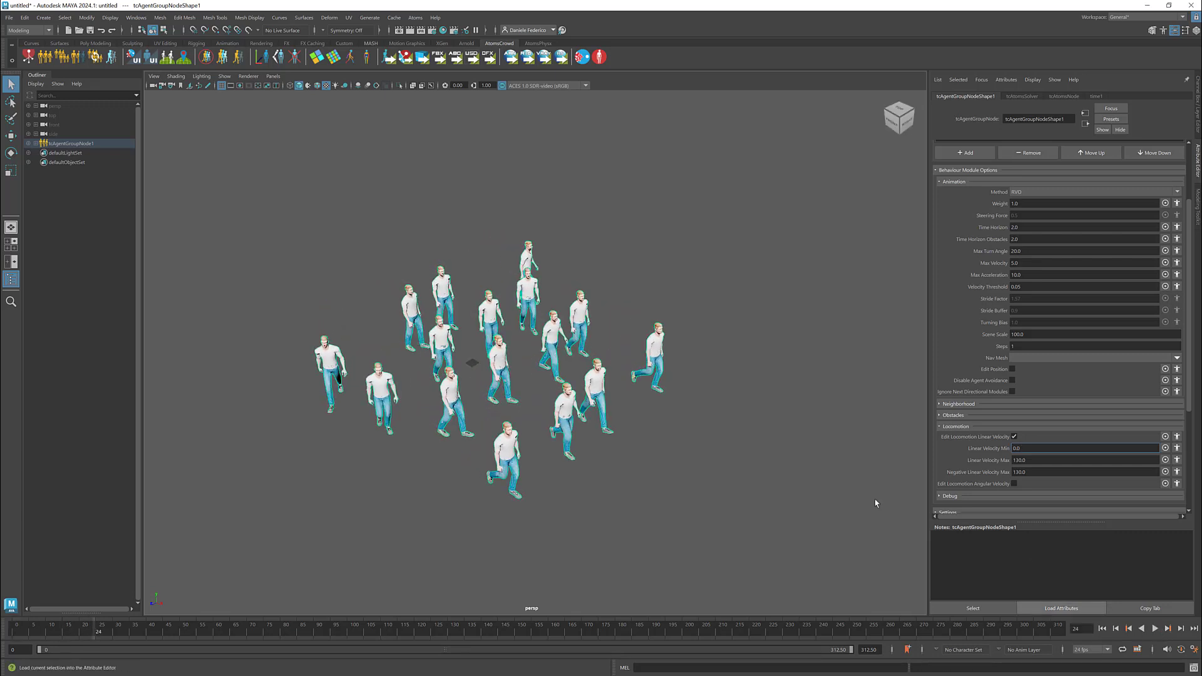
{"action": "left_click", "coordinate": [1102, 629]}
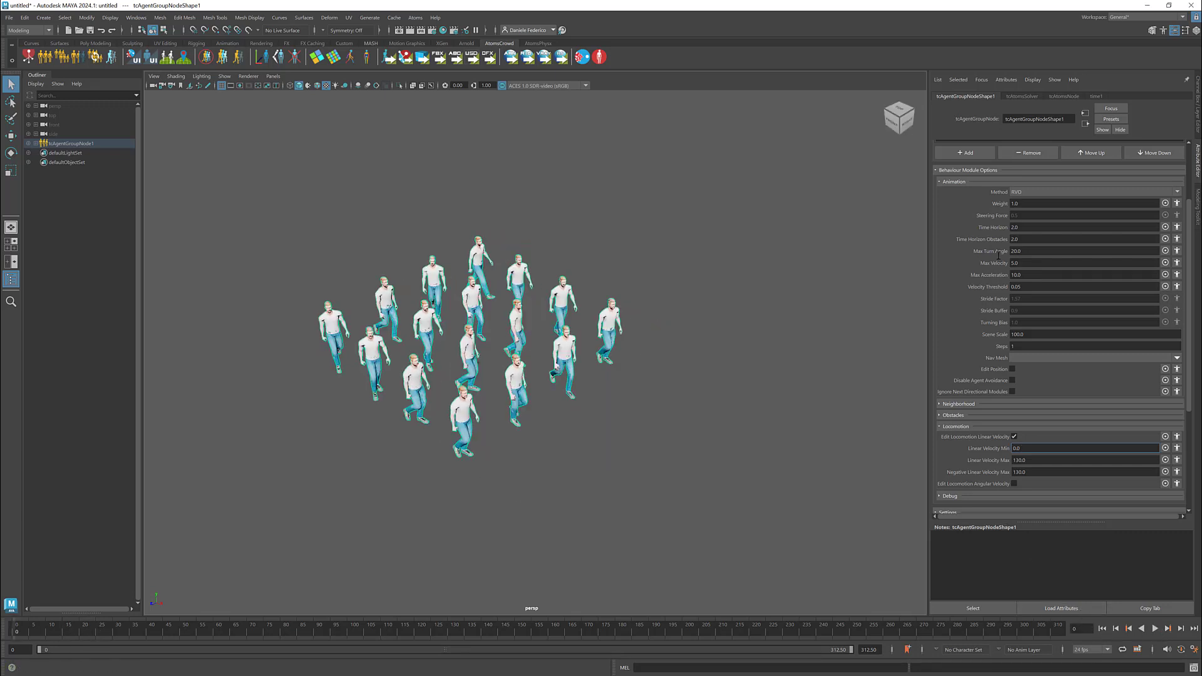
- Set Max Turn Angle in the agentAvoidance options to 5, play the simulation, and return to the first frame
{"action": "left_click", "coordinate": [1023, 252]}
{"action": "type", "text": "5"}
{"action": "key", "text": "Return"}
{"action": "left_click", "coordinate": [1155, 629]}
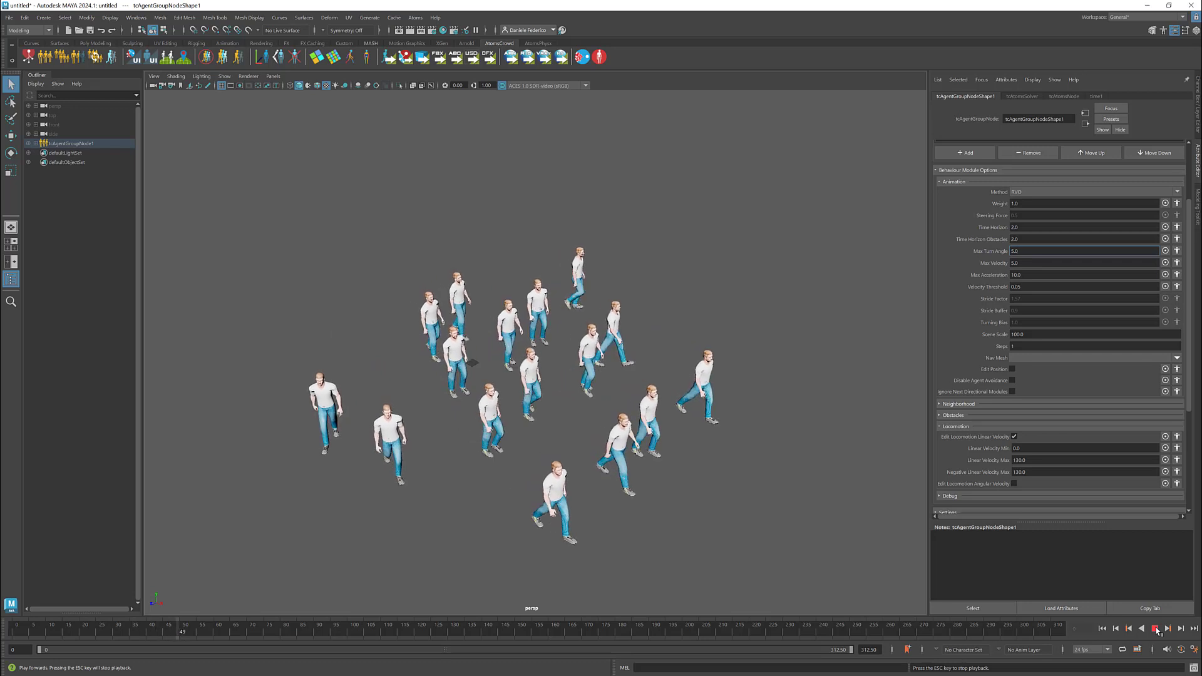
{"action": "left_click", "coordinate": [1155, 628]}
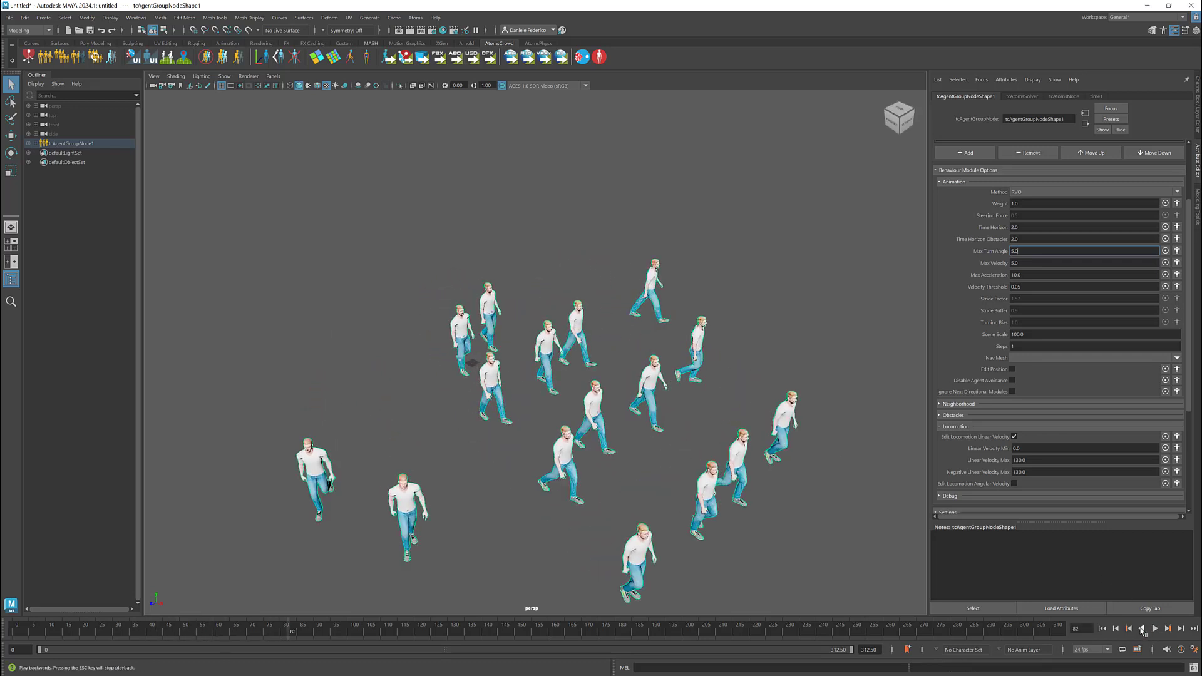
{"action": "left_click", "coordinate": [1102, 629]}
- Set Max Turn Angle in the agentAvoidance options to 1, play the simulation twice, and return to the first frame
{"action": "type", "text": "1"}
{"action": "key", "text": "Tab"}
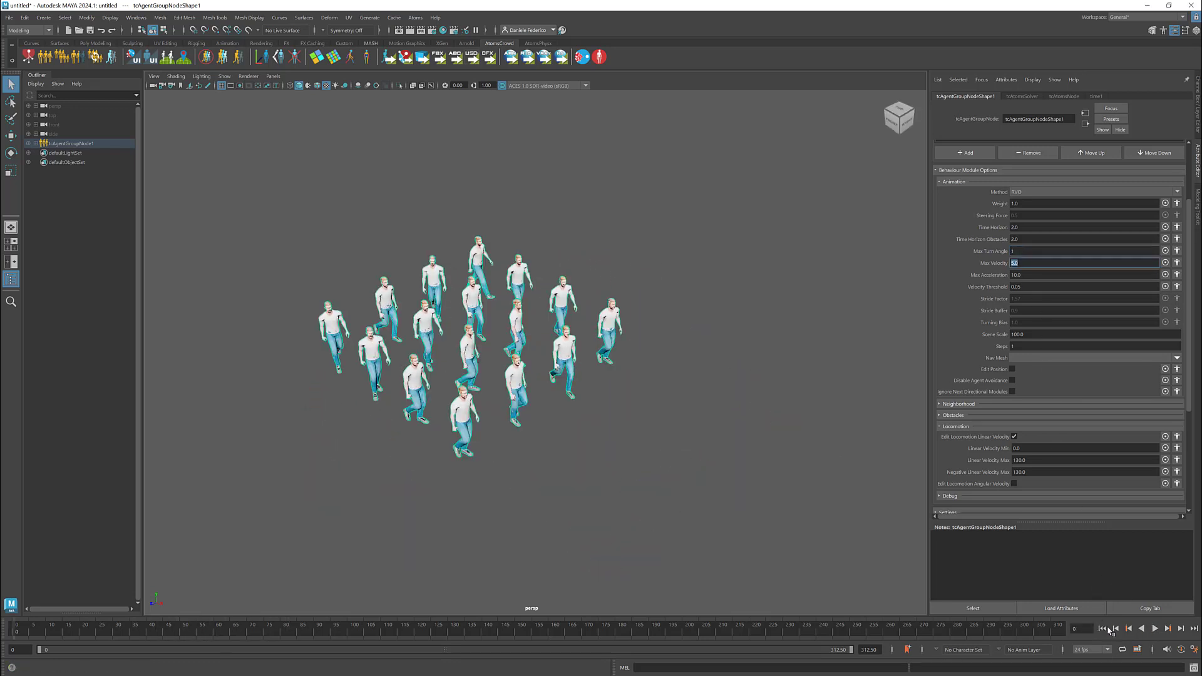
{"action": "left_click", "coordinate": [1155, 628]}
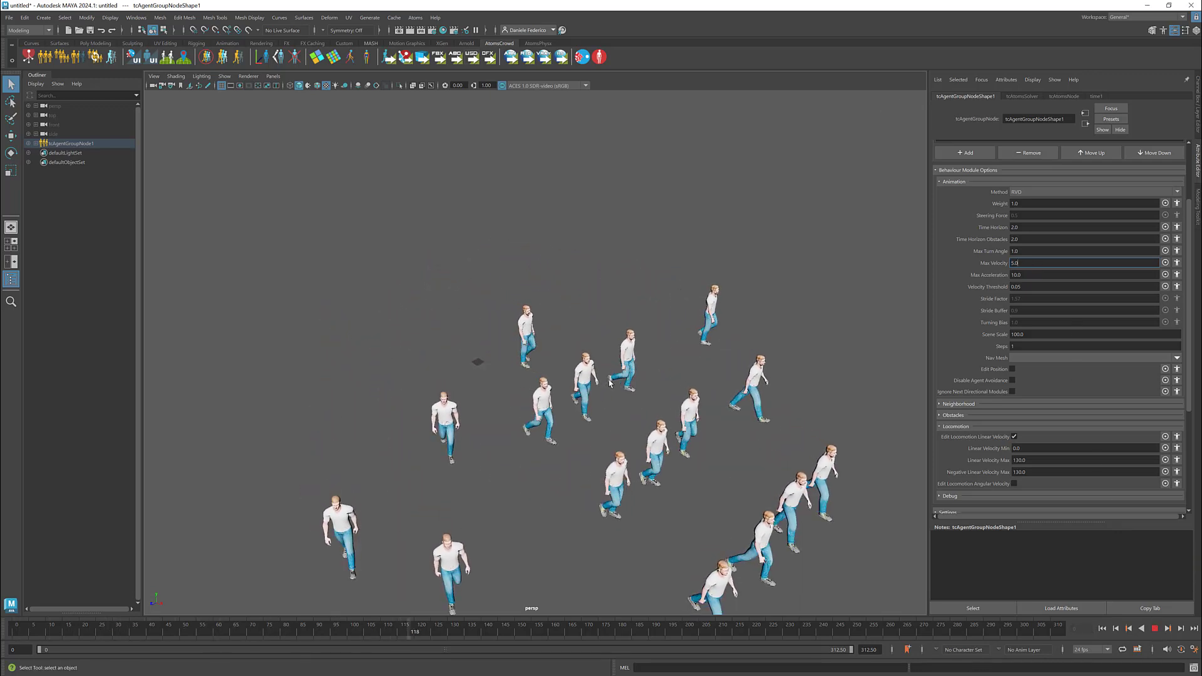
{"action": "left_click", "coordinate": [1154, 628]}
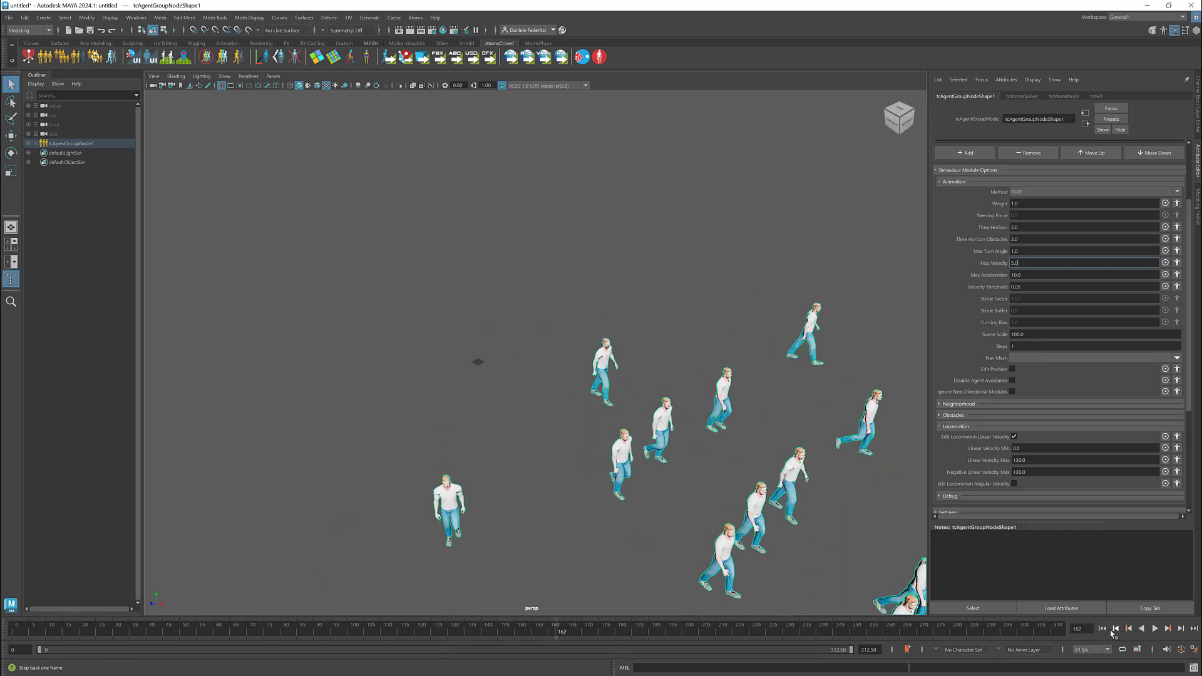
{"action": "left_click", "coordinate": [1103, 629]}
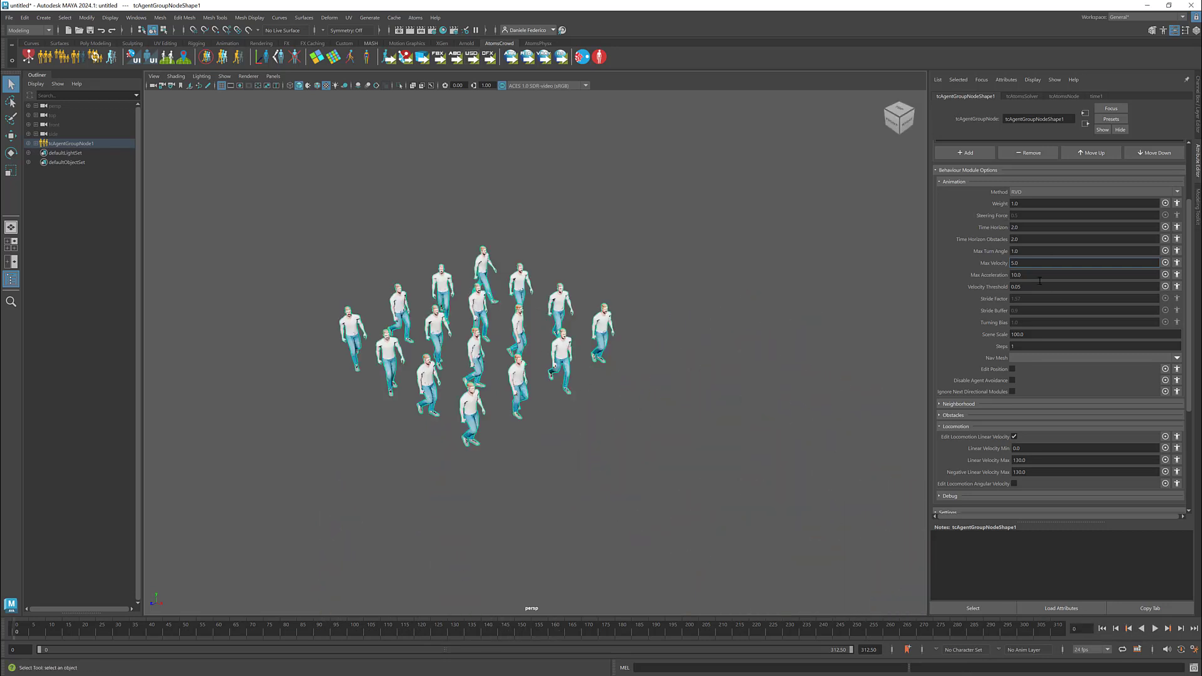
{"action": "left_click", "coordinate": [1157, 631]}
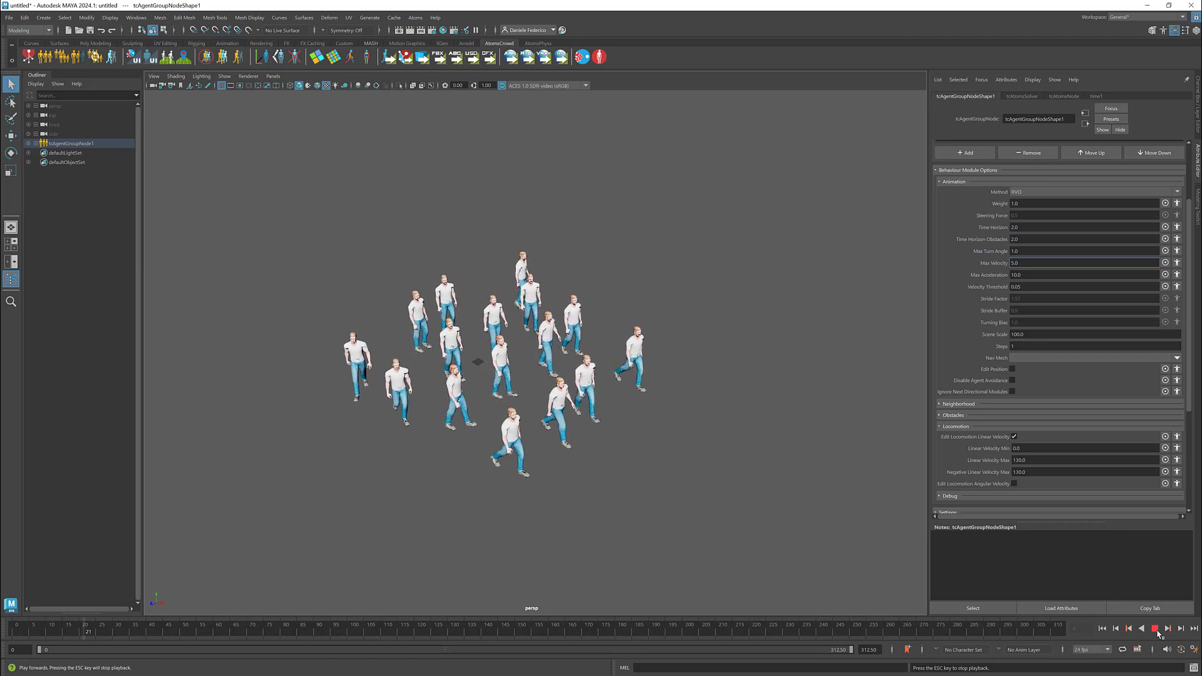
{"action": "key", "text": "Escape"}
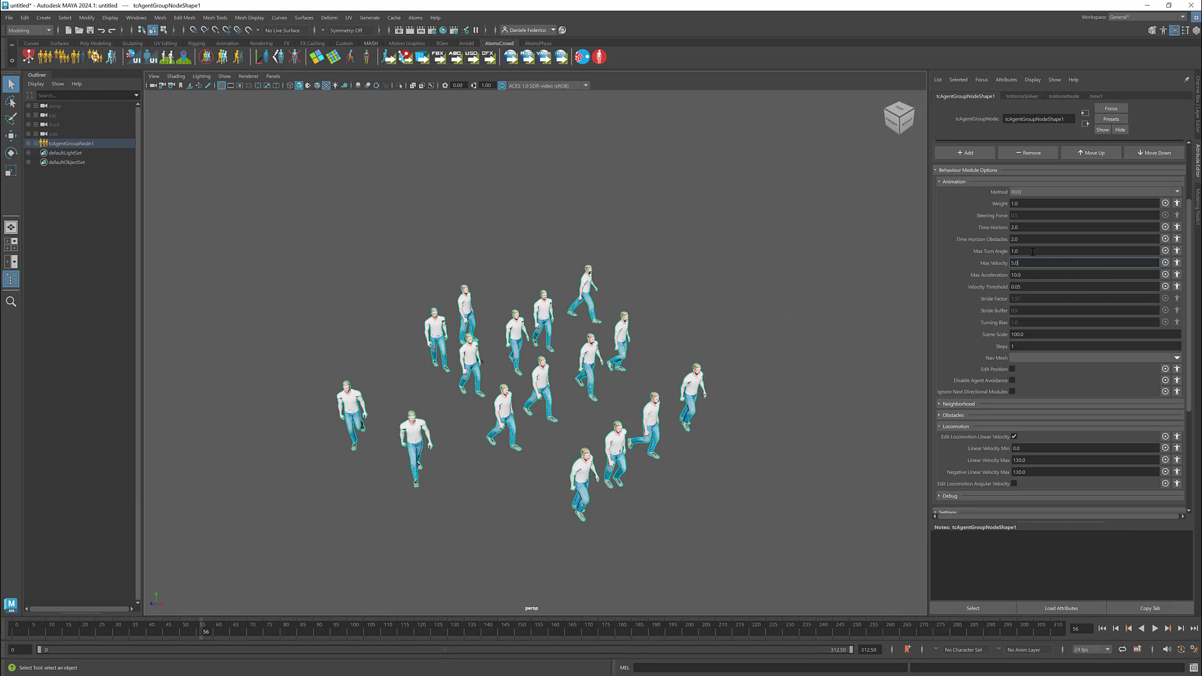
{"action": "left_click", "coordinate": [1101, 628]}
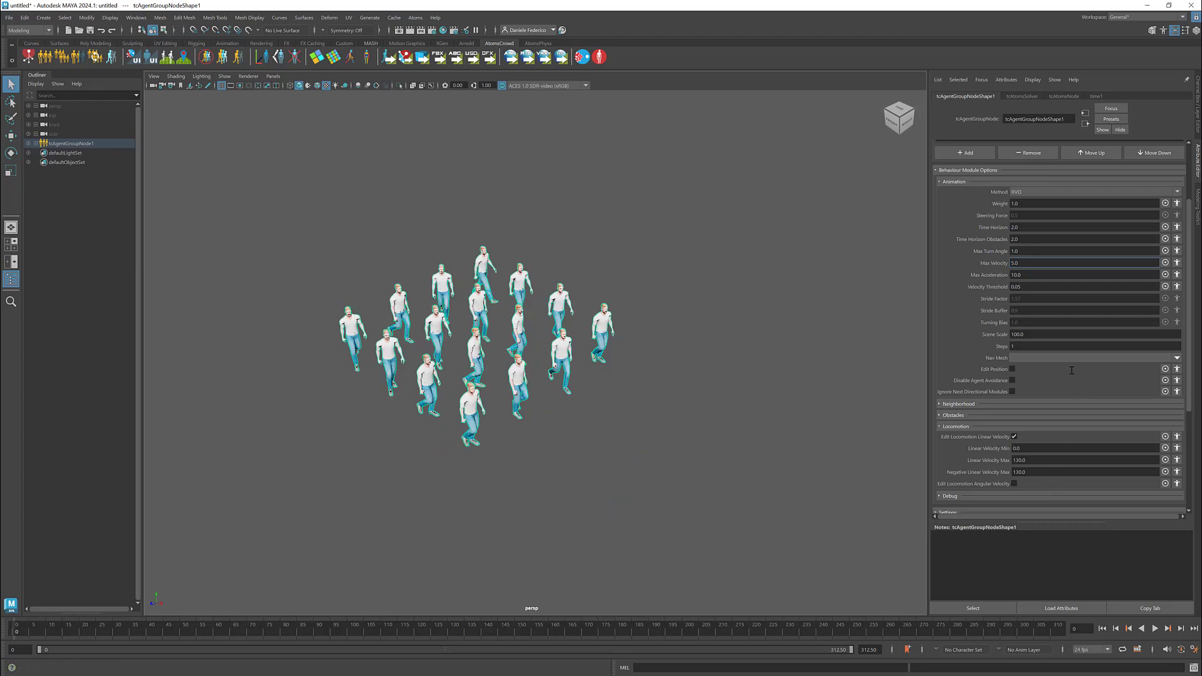
- Set the agentAvoidance module's Max Turn Angle back to 5
{"action": "key", "text": "Return"}
{"action": "left_click_drag", "start_coordinate": [1025, 250], "coordinate": [985, 252]}
{"action": "type", "text": "5"}
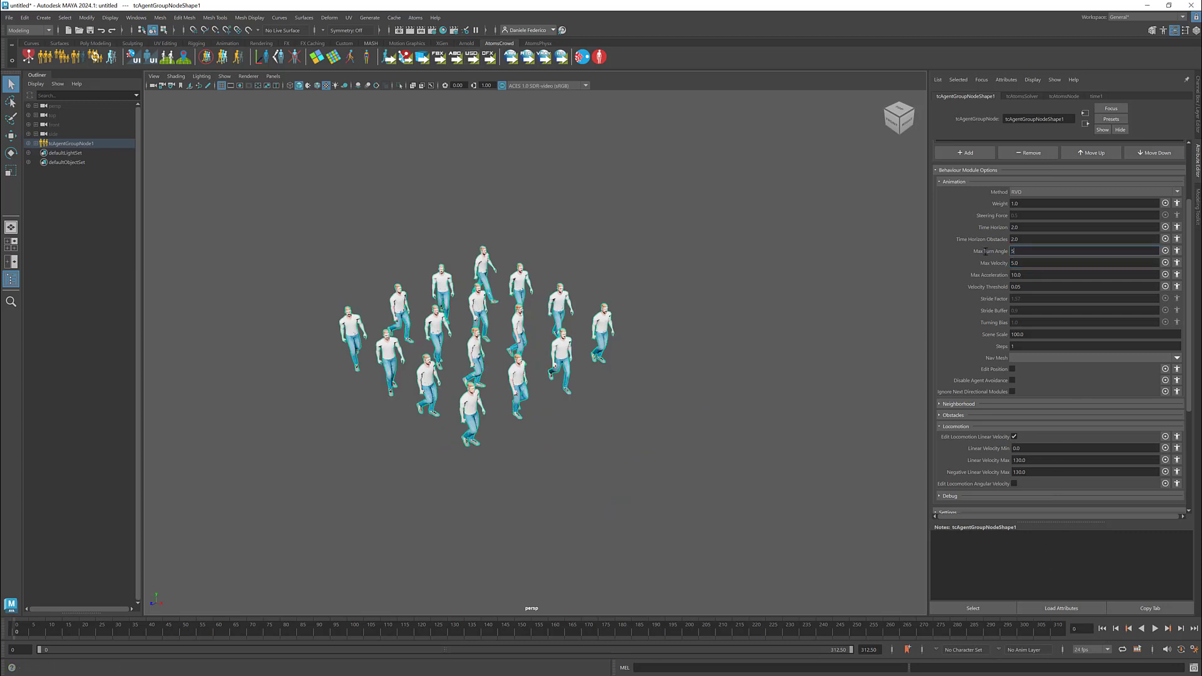
{"action": "left_click", "coordinate": [1018, 240]}
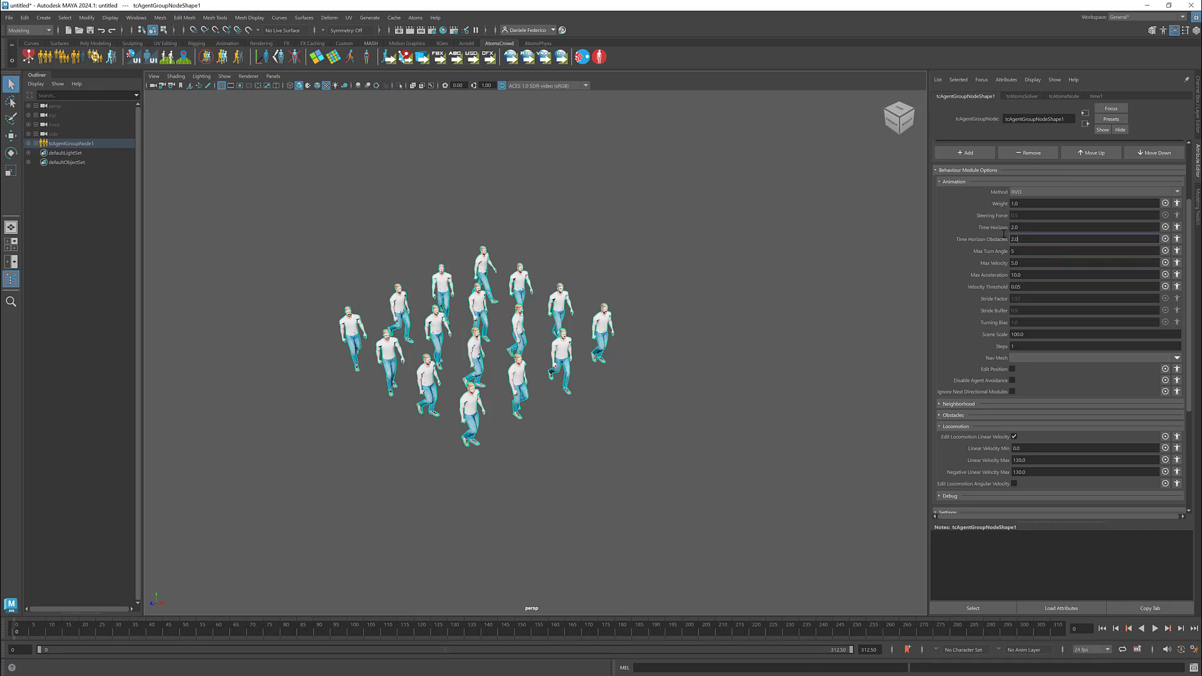
- Enter 1 as the Time Horizon in the agentAvoidance options and change it back to 2
{"action": "left_click", "coordinate": [1015, 228]}
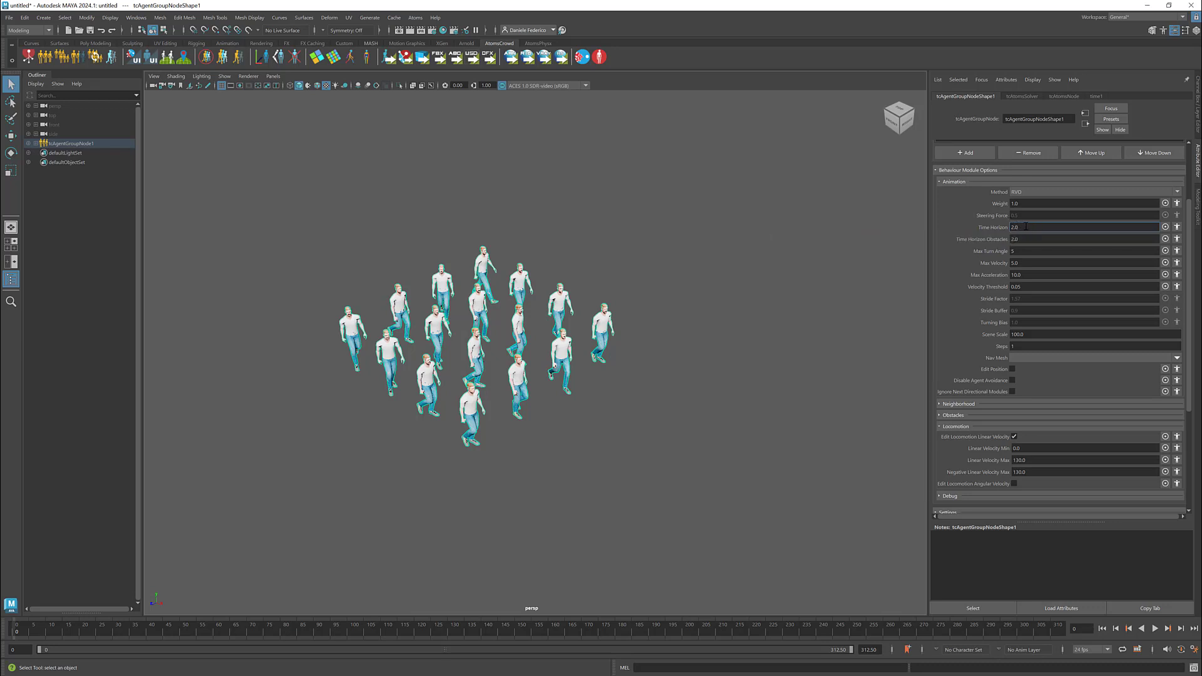
{"action": "double_click", "coordinate": [1028, 228]}
{"action": "type", "text": "1"}
{"action": "type", "text": "2"}
{"action": "key", "text": "Tab"}
{"action": "left_click", "coordinate": [1027, 205]}
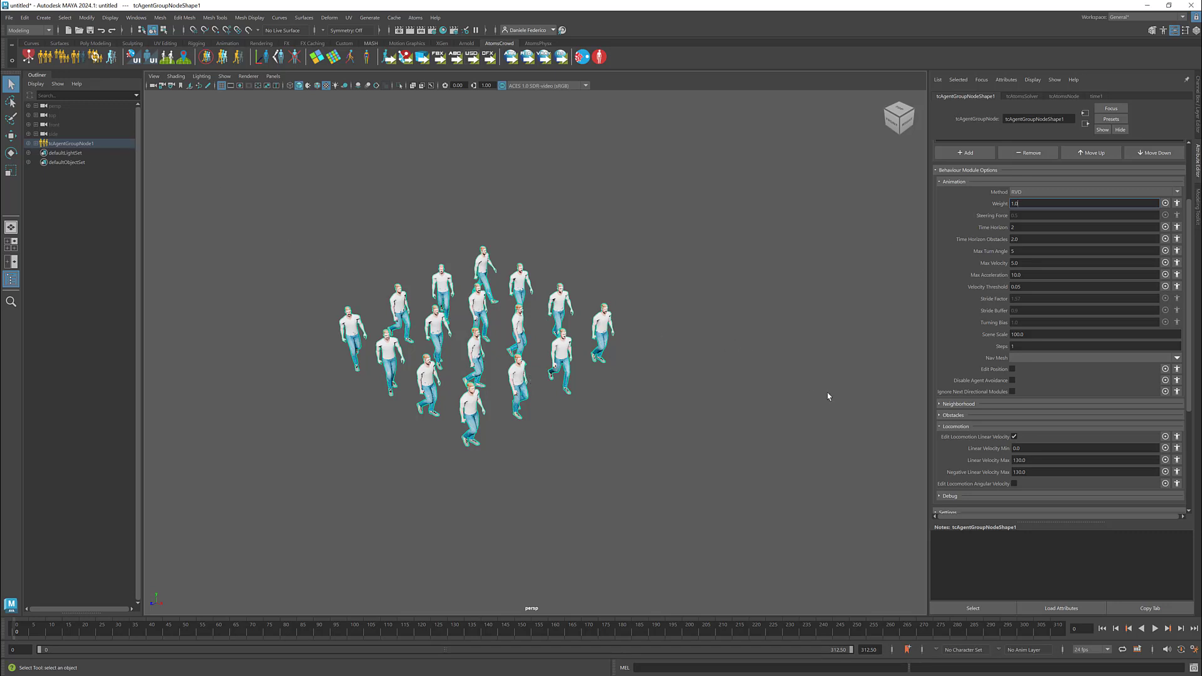
- Play the simulation briefly to check the avoidance settings and return to the first frame
{"action": "left_click", "coordinate": [1155, 629]}
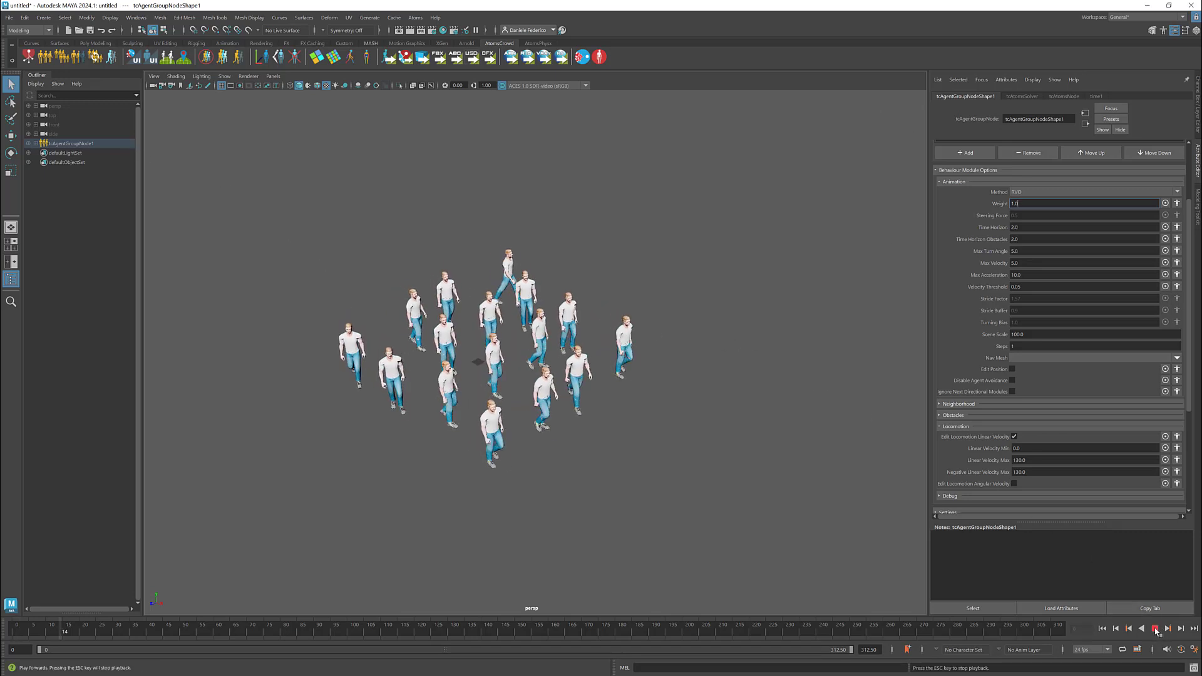
{"action": "left_click", "coordinate": [1155, 629]}
{"action": "left_click", "coordinate": [1101, 629]}
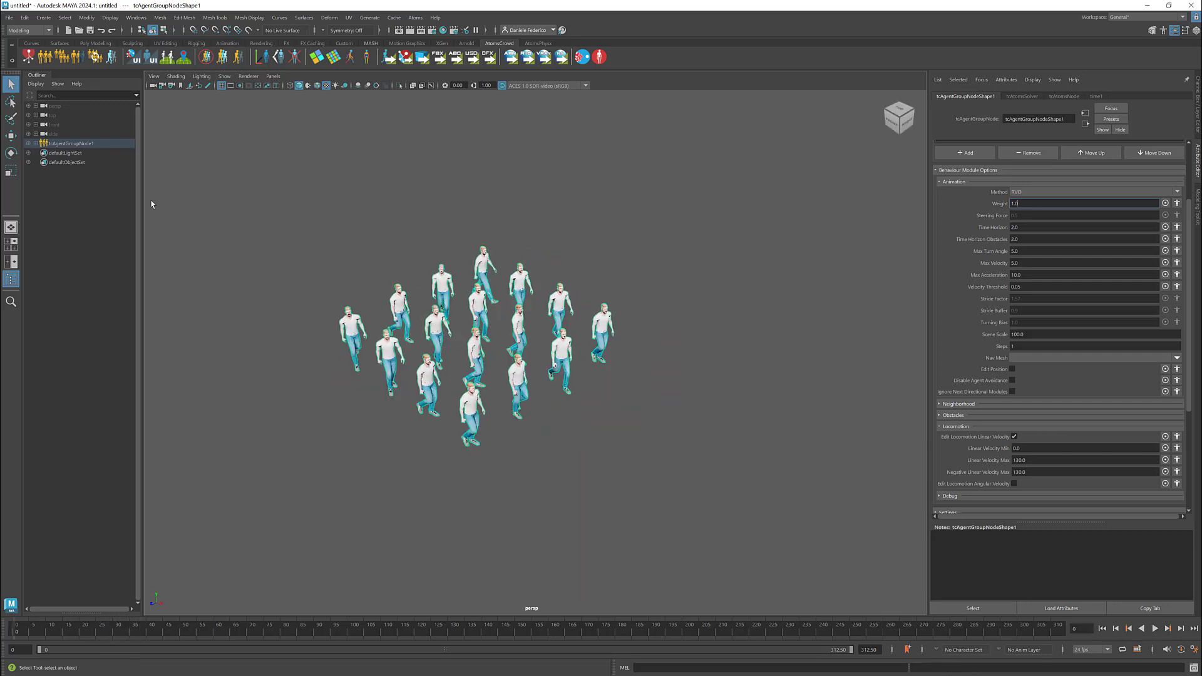
- Duplicate the agent group and move the copy about 844 cm along the positive X axis, in front of the original crowd
{"action": "left_click", "coordinate": [78, 144]}
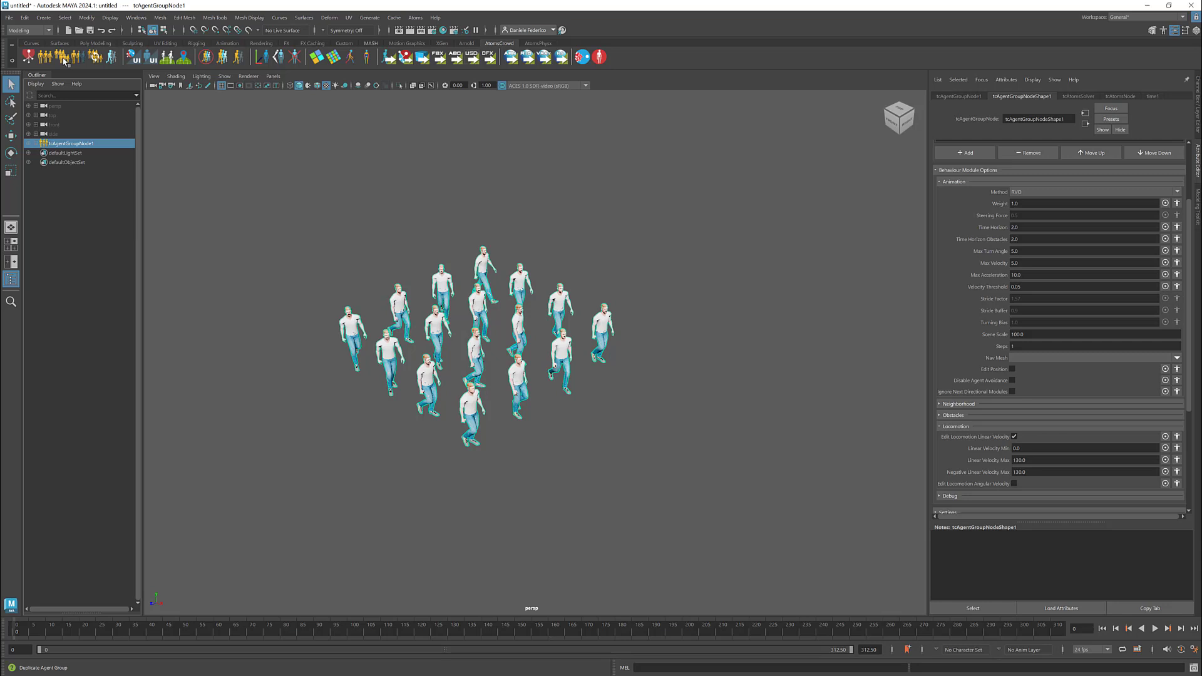
{"action": "left_click", "coordinate": [64, 59]}
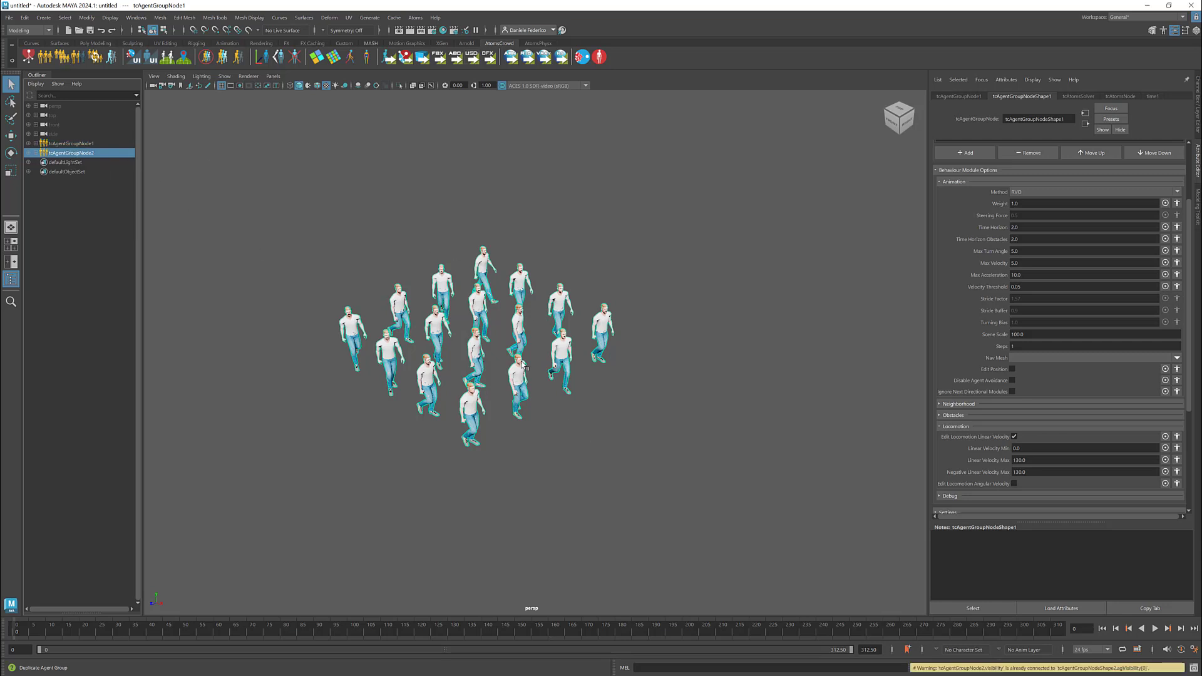
{"action": "left_click", "coordinate": [90, 152]}
{"action": "key", "text": "w"}
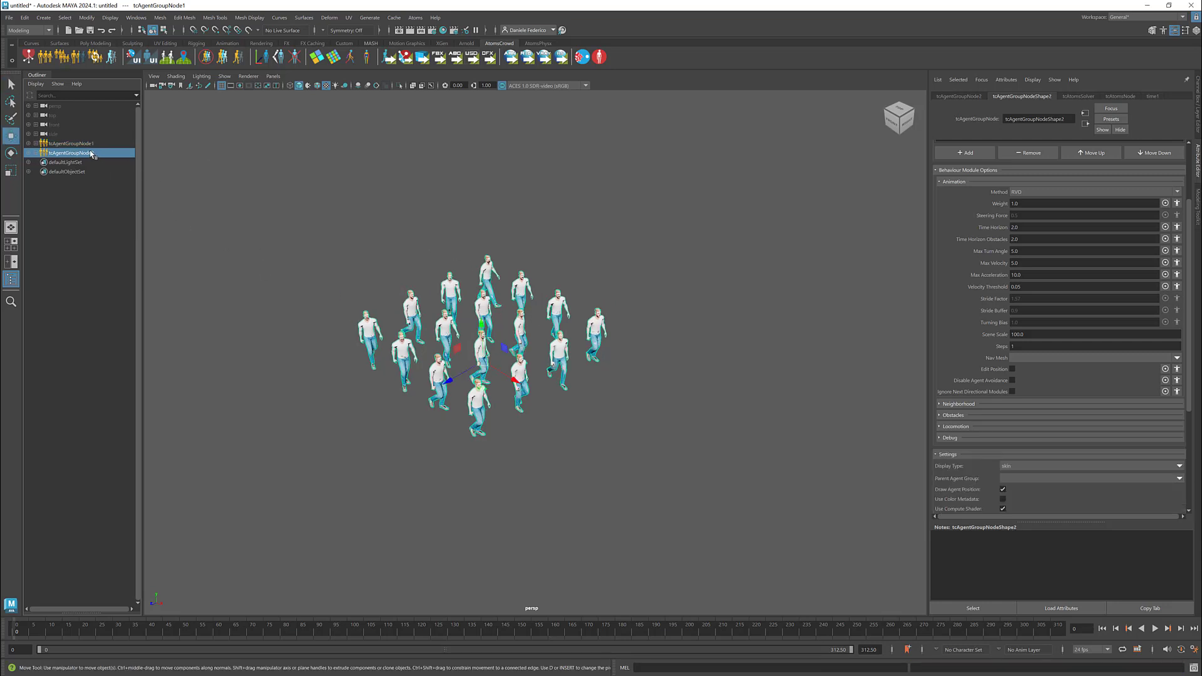
{"action": "left_click_drag", "start_coordinate": [515, 380], "coordinate": [805, 515]}
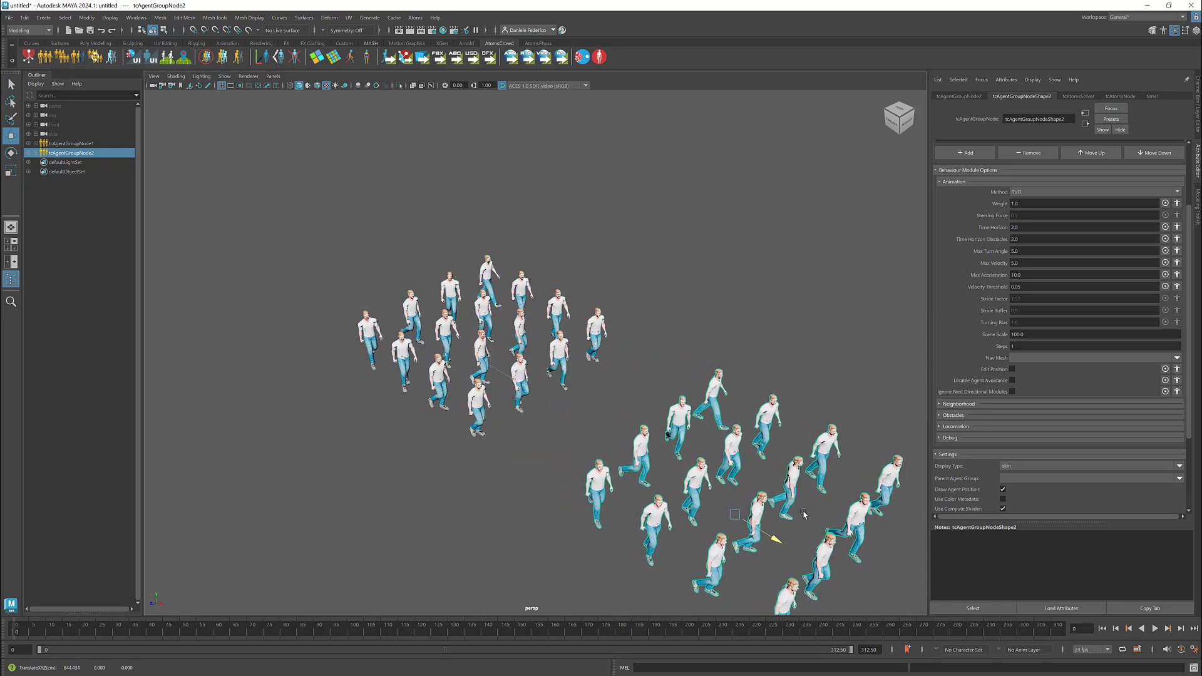
{"action": "scroll", "coordinate": [804, 514], "scroll_direction": "down", "scroll_amount": 3}
{"action": "middle_click_drag", "start_coordinate": [718, 477], "coordinate": [690, 465], "text": "alt"}
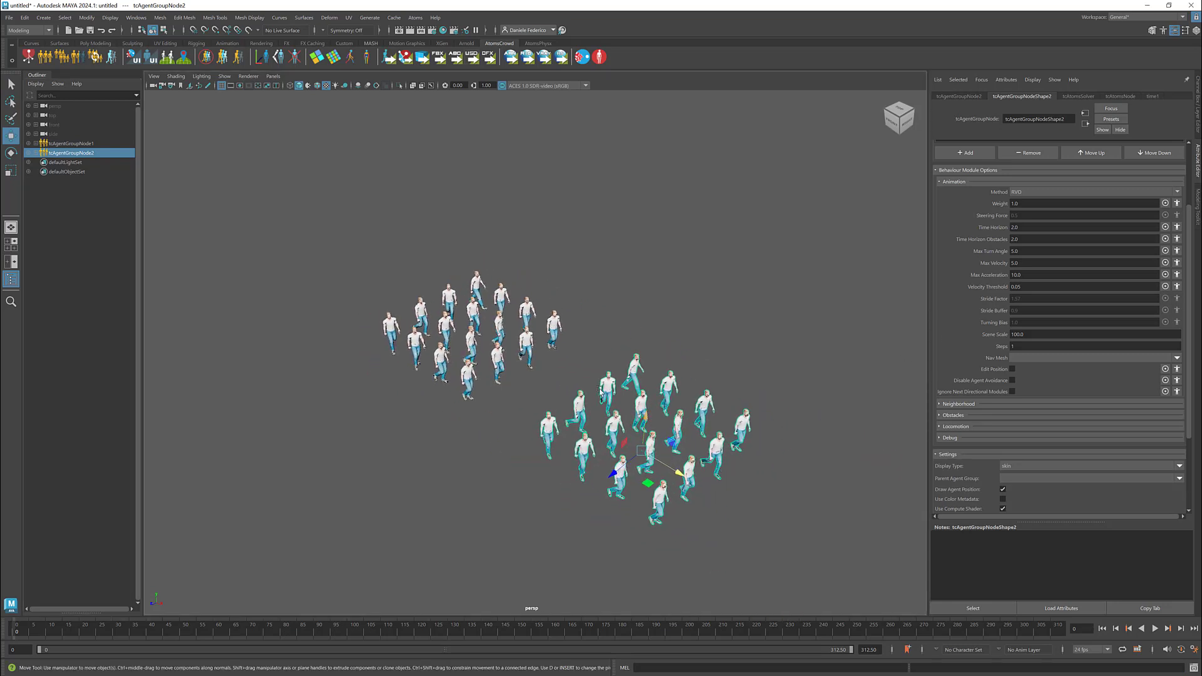
- Set the X direction in the duplicated group's gridLayout module to -1 so its agents face the original crowd
{"action": "scroll", "coordinate": [992, 310], "scroll_direction": "up", "scroll_amount": 3}
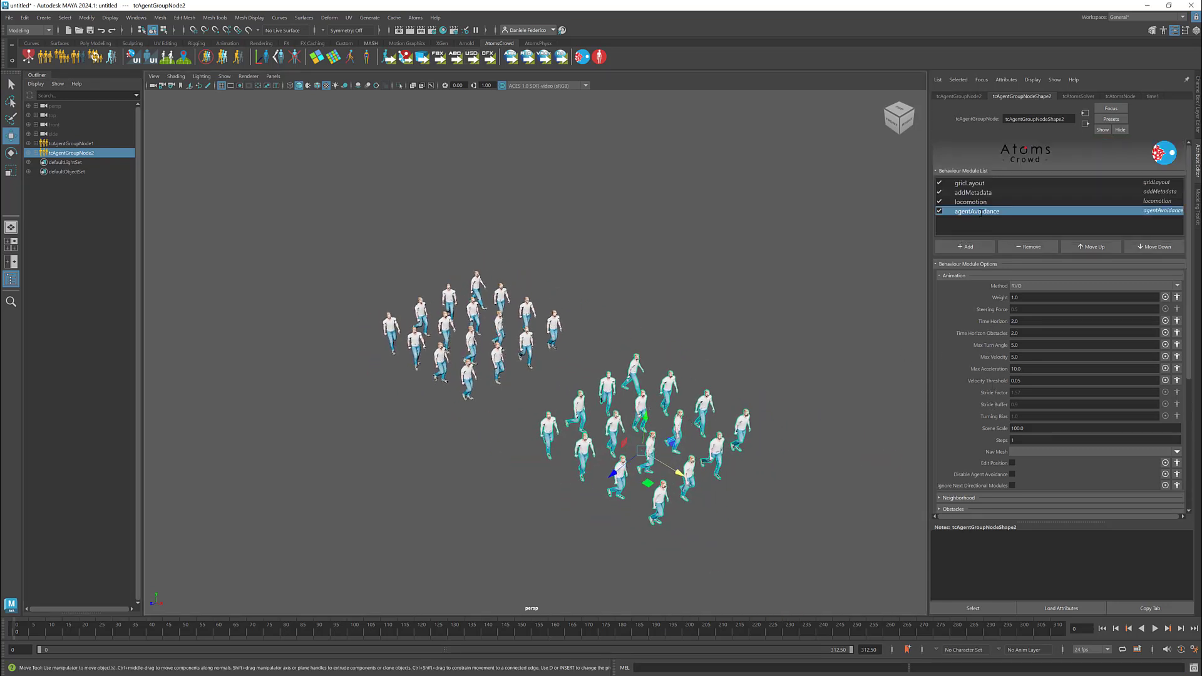
{"action": "left_click", "coordinate": [969, 182]}
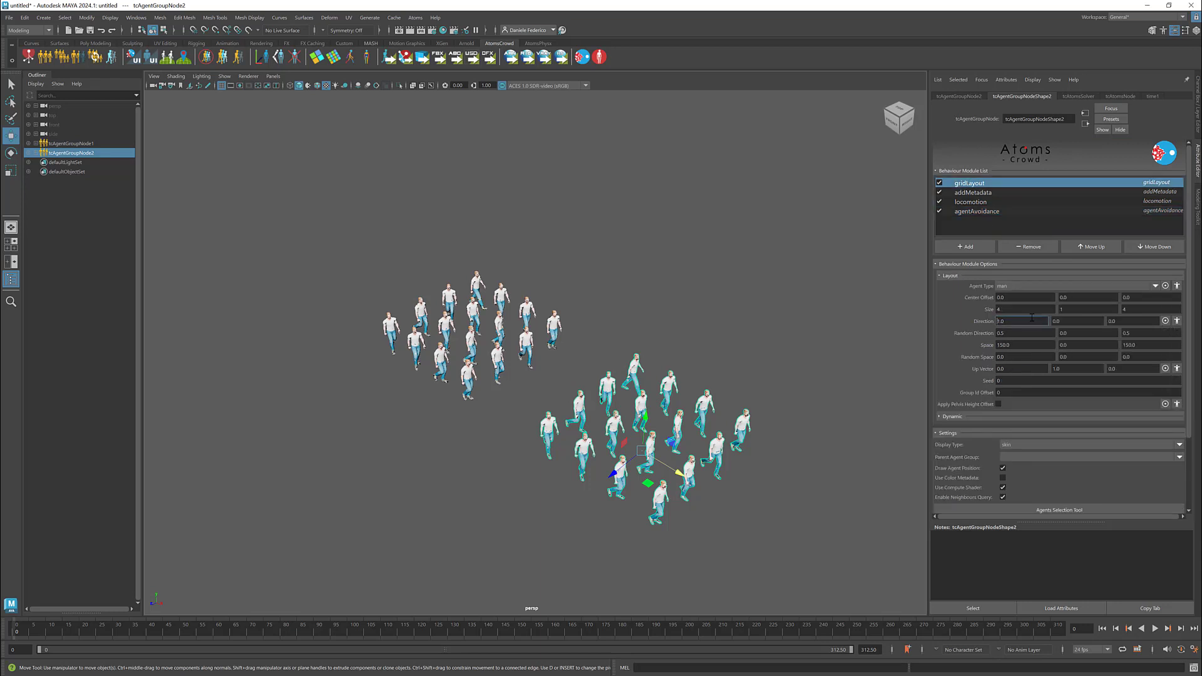
{"action": "type", "text": "-1"}
{"action": "key", "text": "Return"}
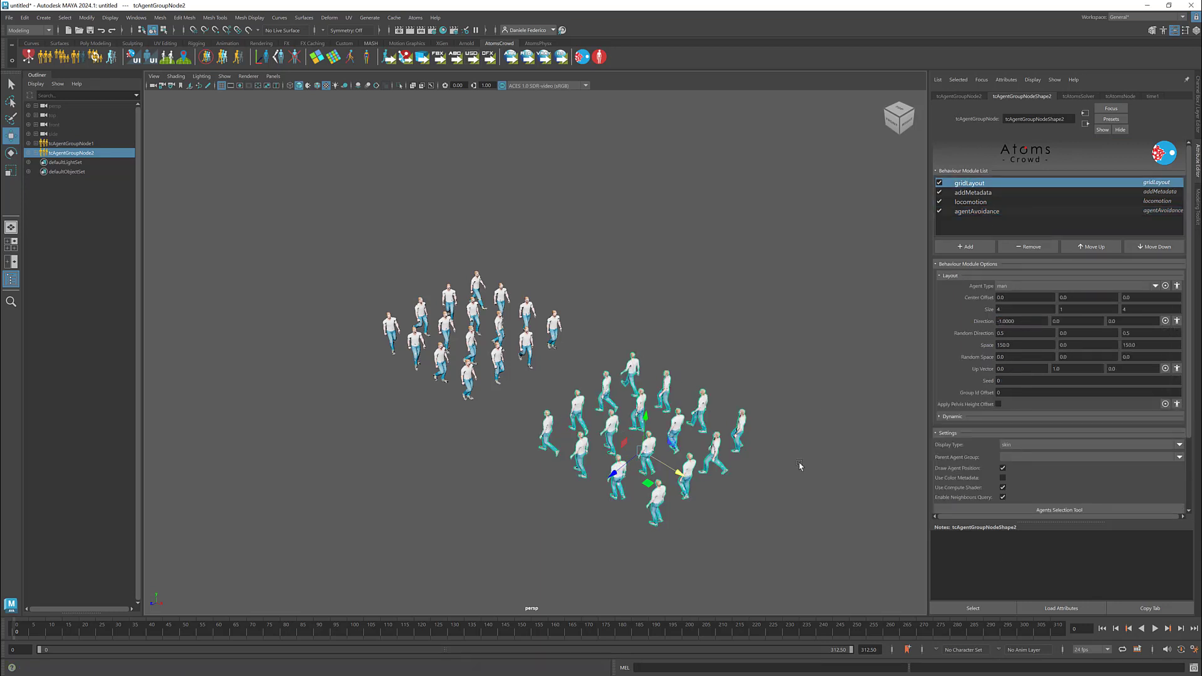
- Replay the simulation from the first frame to examine how the two opposing crowds pass through each other
{"action": "left_click", "coordinate": [1154, 629]}
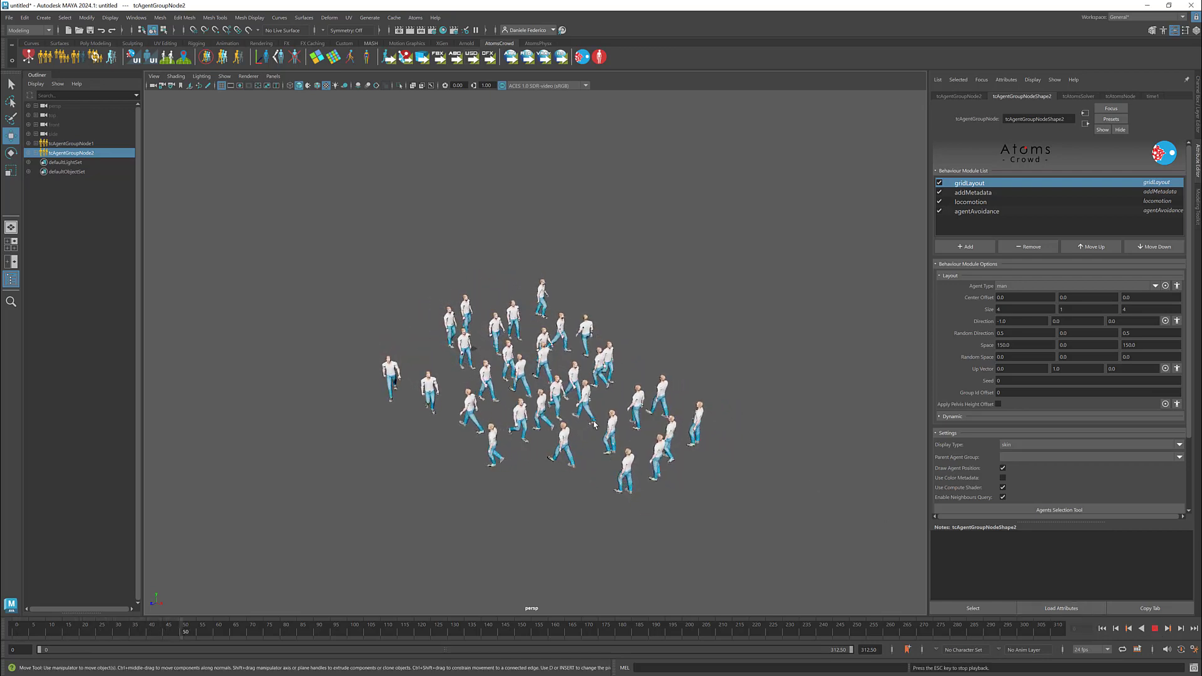
{"action": "left_click", "coordinate": [1155, 629]}
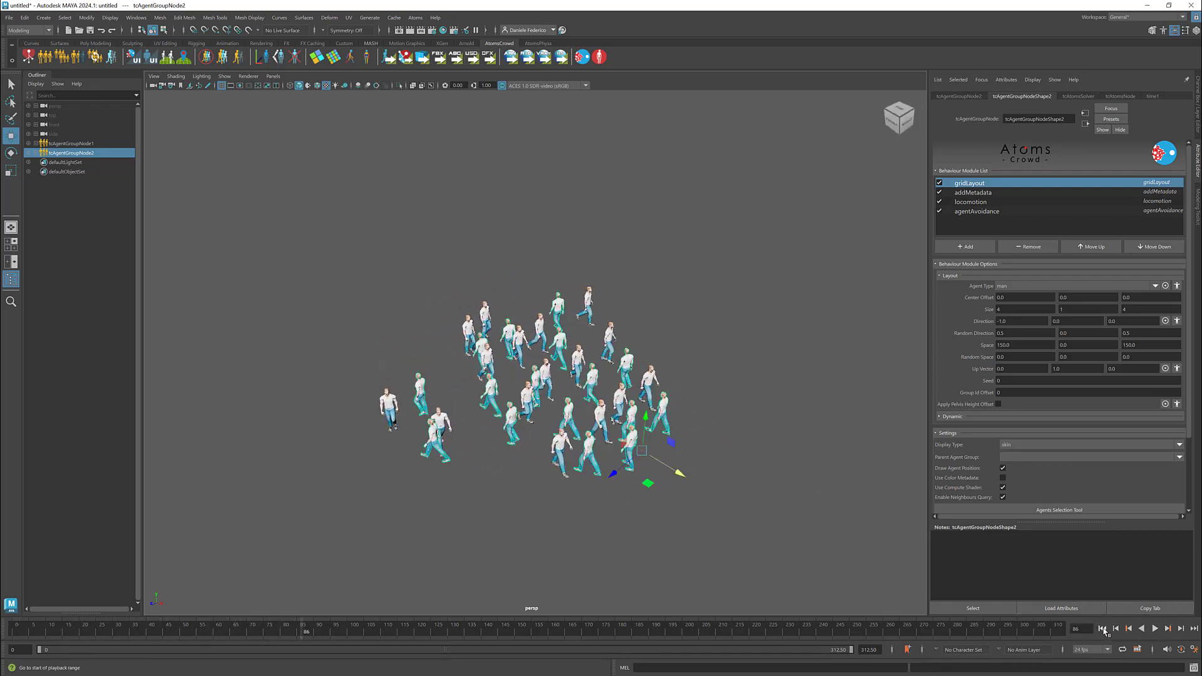
{"action": "left_click", "coordinate": [1102, 629]}
{"action": "left_click", "coordinate": [1155, 629]}
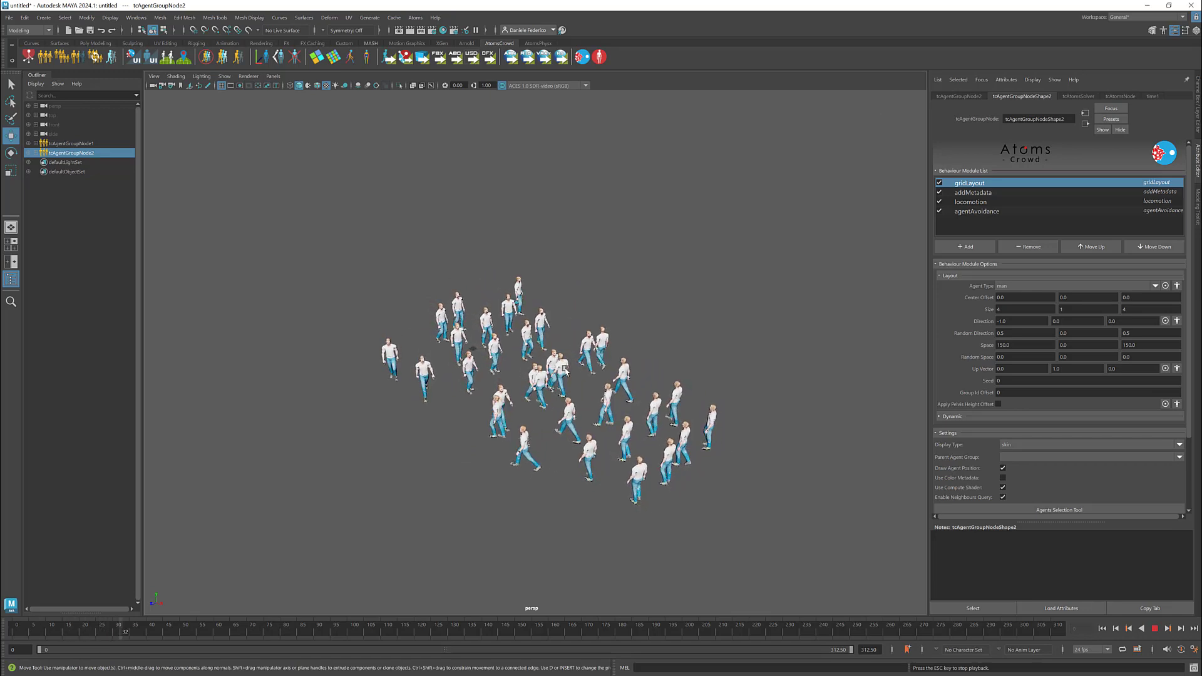
{"action": "left_click", "coordinate": [1103, 629]}
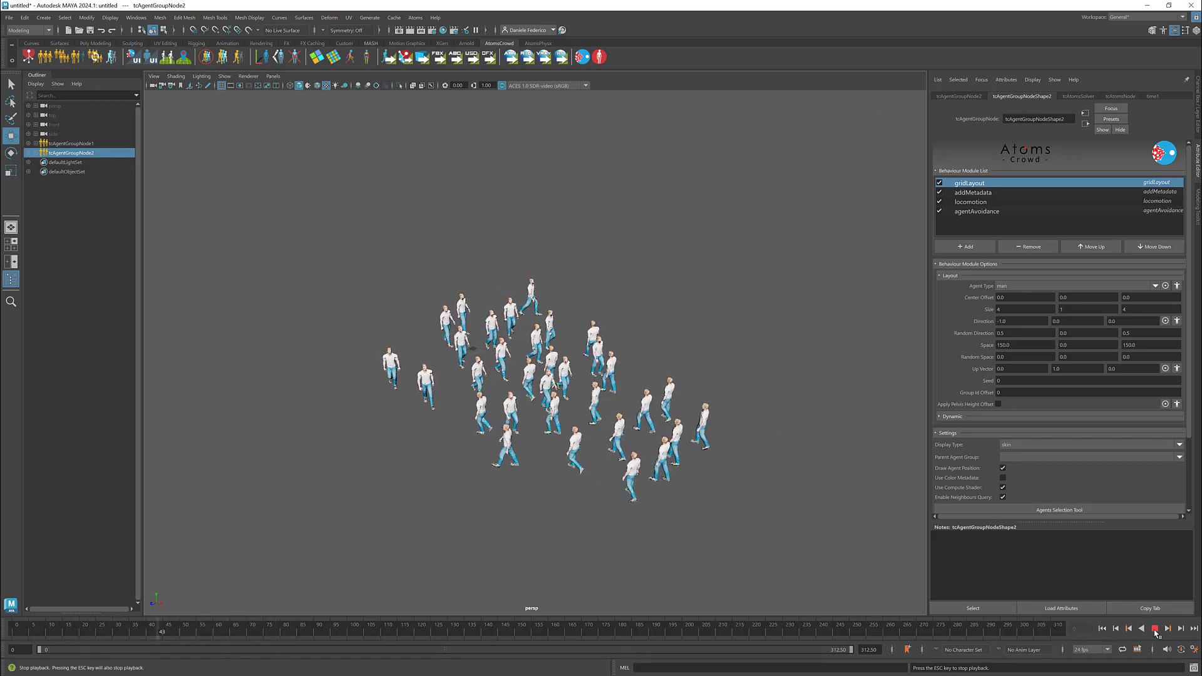
- Return to the first frame and add tcAgentGroupNodeShape1 to the neighborhood agent groups in the duplicated group's agentAvoidance module
{"action": "left_click", "coordinate": [1155, 629]}
{"action": "left_click", "coordinate": [1102, 628]}
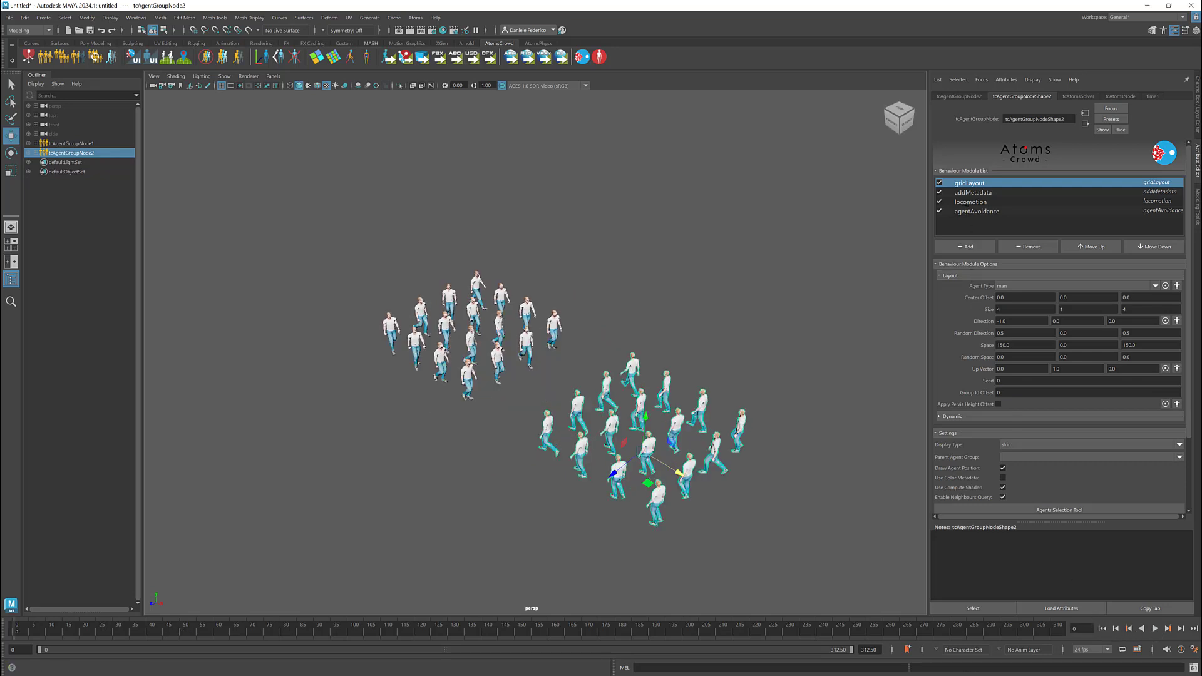
{"action": "left_click", "coordinate": [975, 212]}
{"action": "scroll", "coordinate": [966, 371], "scroll_direction": "down", "scroll_amount": 1}
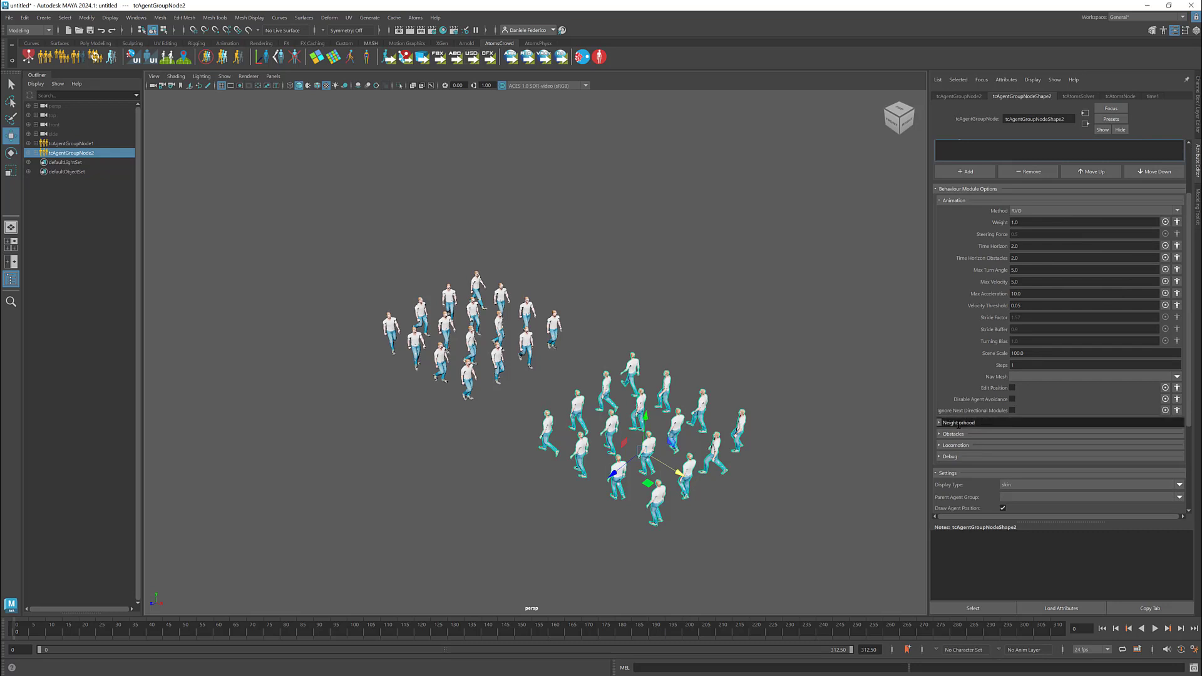
{"action": "left_click", "coordinate": [959, 422]}
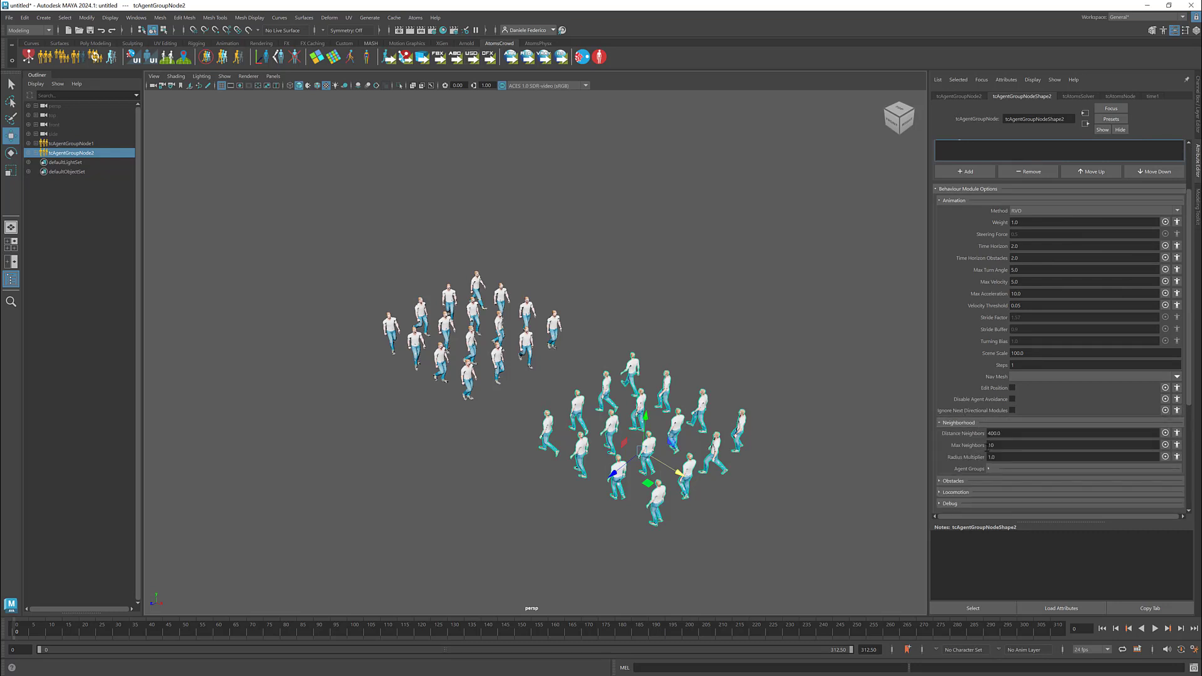
{"action": "left_click", "coordinate": [988, 469]}
{"action": "scroll", "coordinate": [1064, 438], "scroll_direction": "down", "scroll_amount": 3}
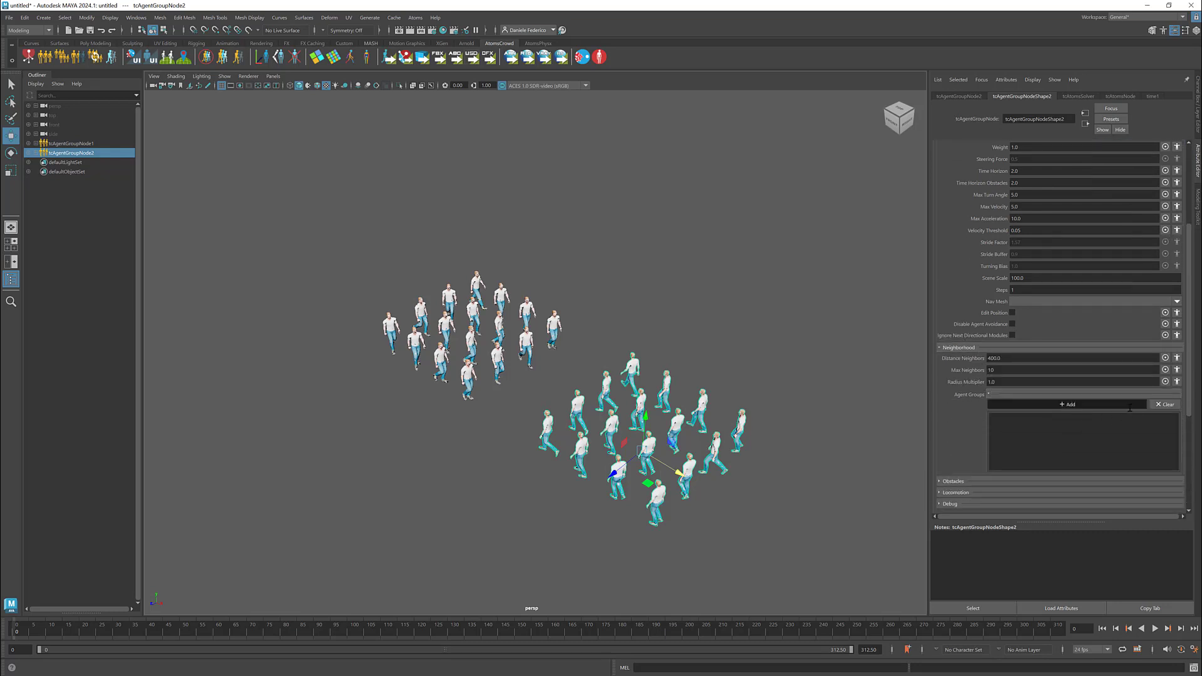
{"action": "left_click", "coordinate": [1129, 407]}
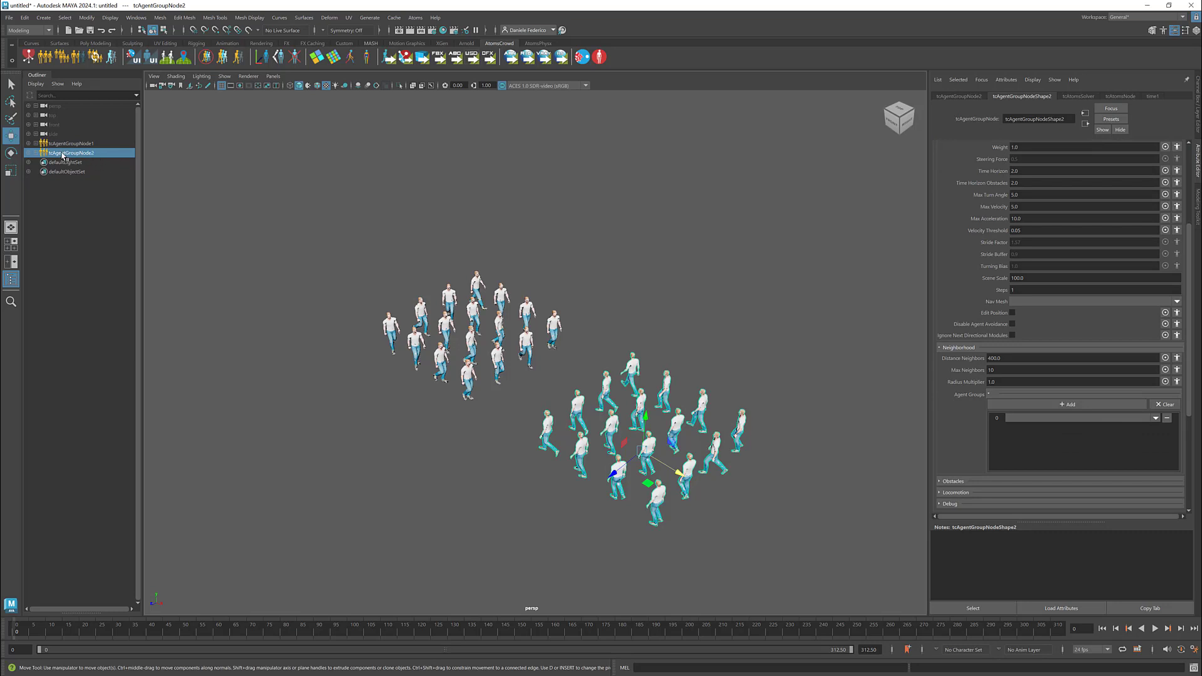
{"action": "left_click", "coordinate": [1156, 419]}
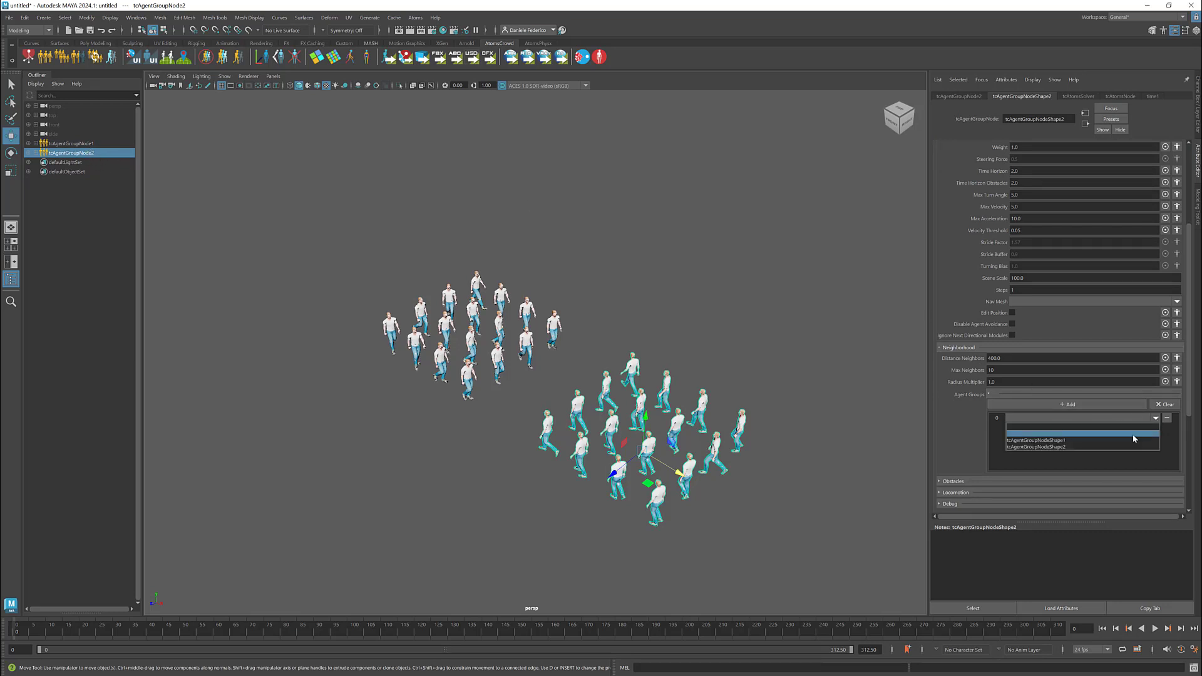
{"action": "left_click", "coordinate": [1064, 436]}
- Add tcAgentGroupNodeShape2 to the neighborhood agent groups in the original group's agentAvoidance module and clear the selection
{"action": "left_click", "coordinate": [94, 145]}
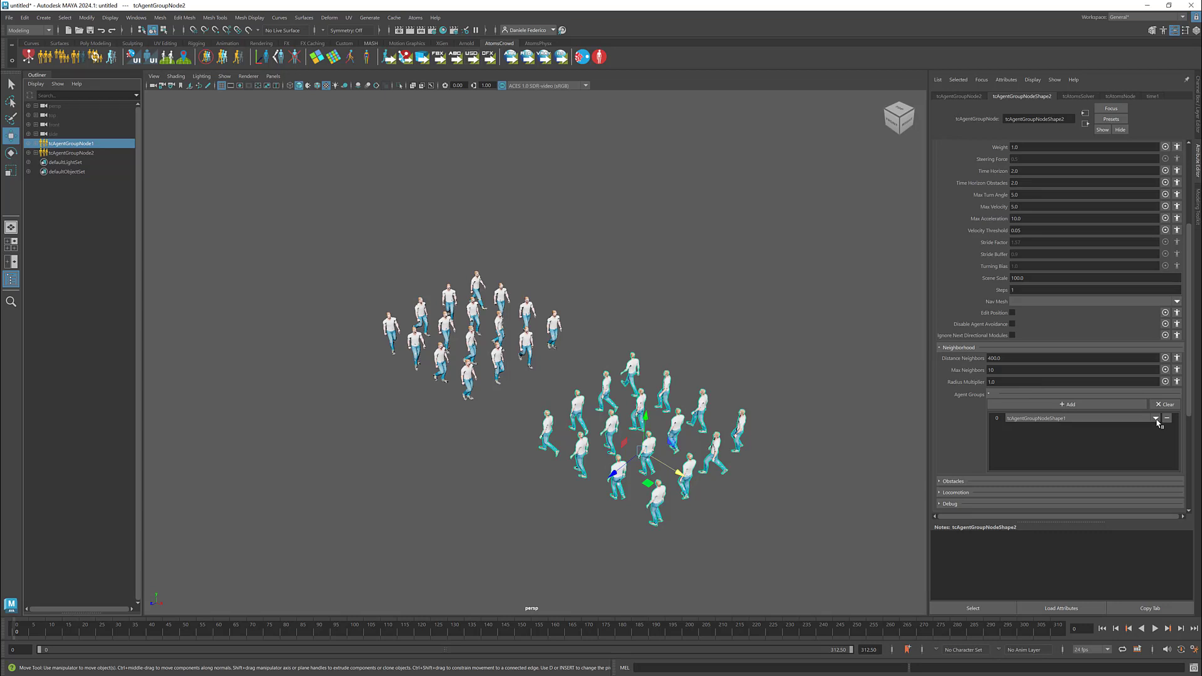
{"action": "left_click", "coordinate": [967, 347]}
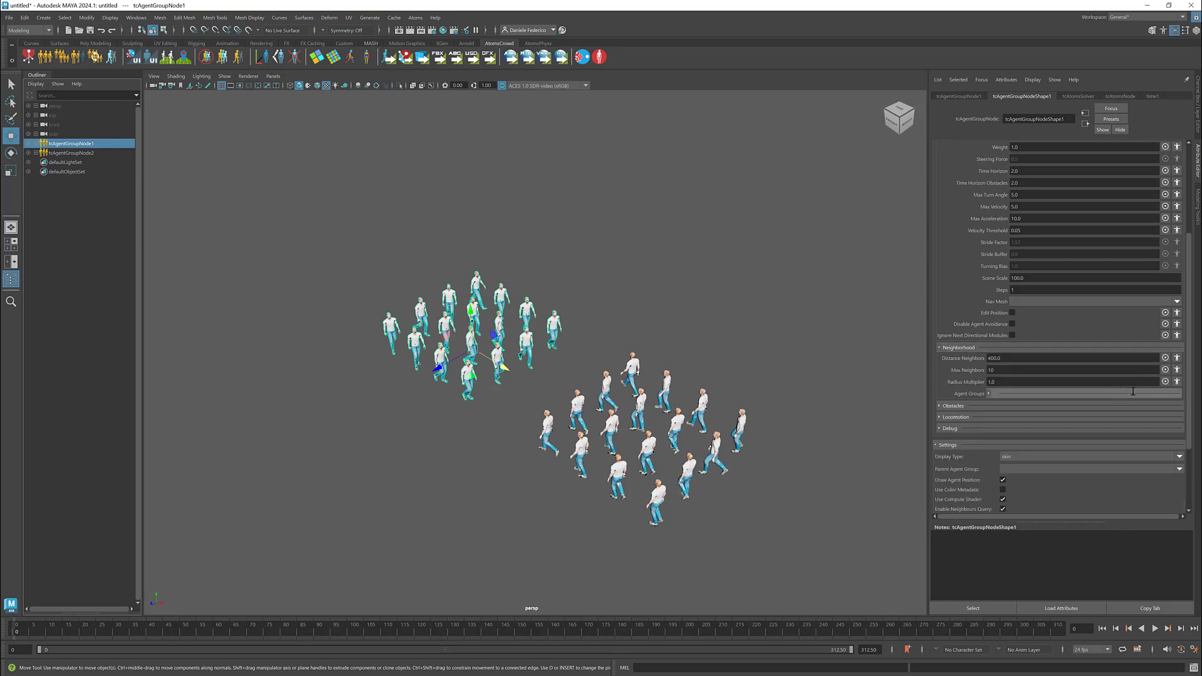
{"action": "left_click", "coordinate": [1061, 391]}
{"action": "left_click", "coordinate": [1067, 405]}
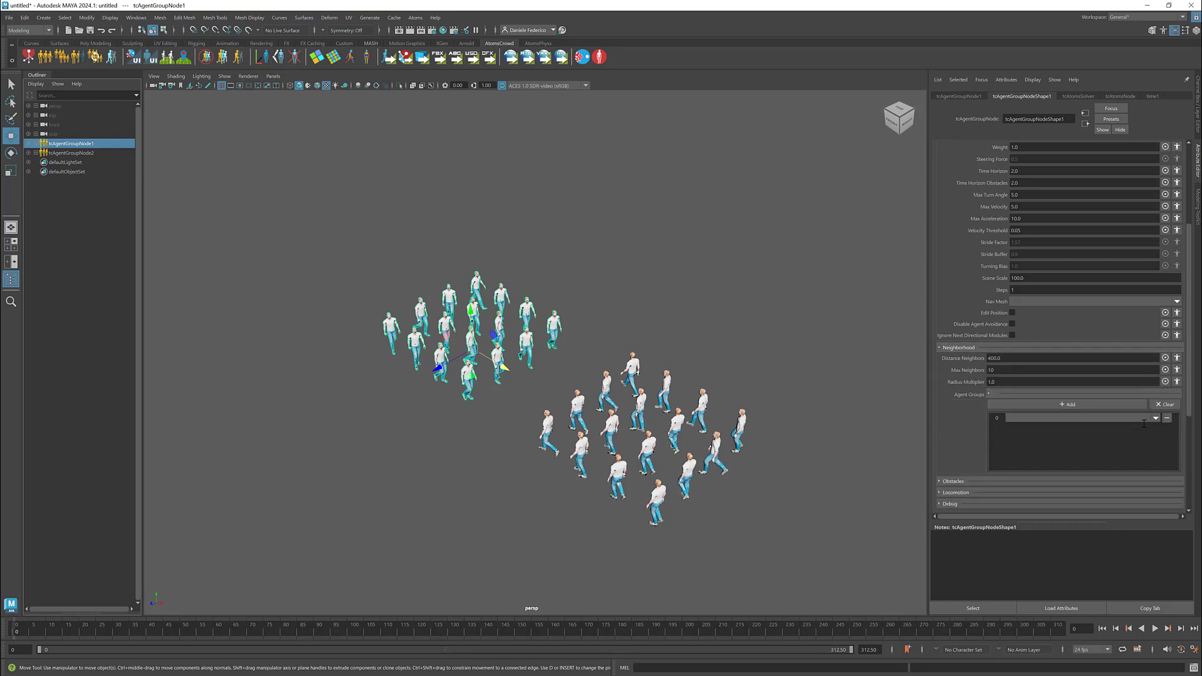
{"action": "left_click", "coordinate": [1155, 418]}
{"action": "left_click", "coordinate": [1106, 446]}
{"action": "left_click", "coordinate": [876, 342]}
- Hide the duplicated agent group and enable debug drawing in the original group's agentAvoidance module
{"action": "left_click", "coordinate": [95, 154]}
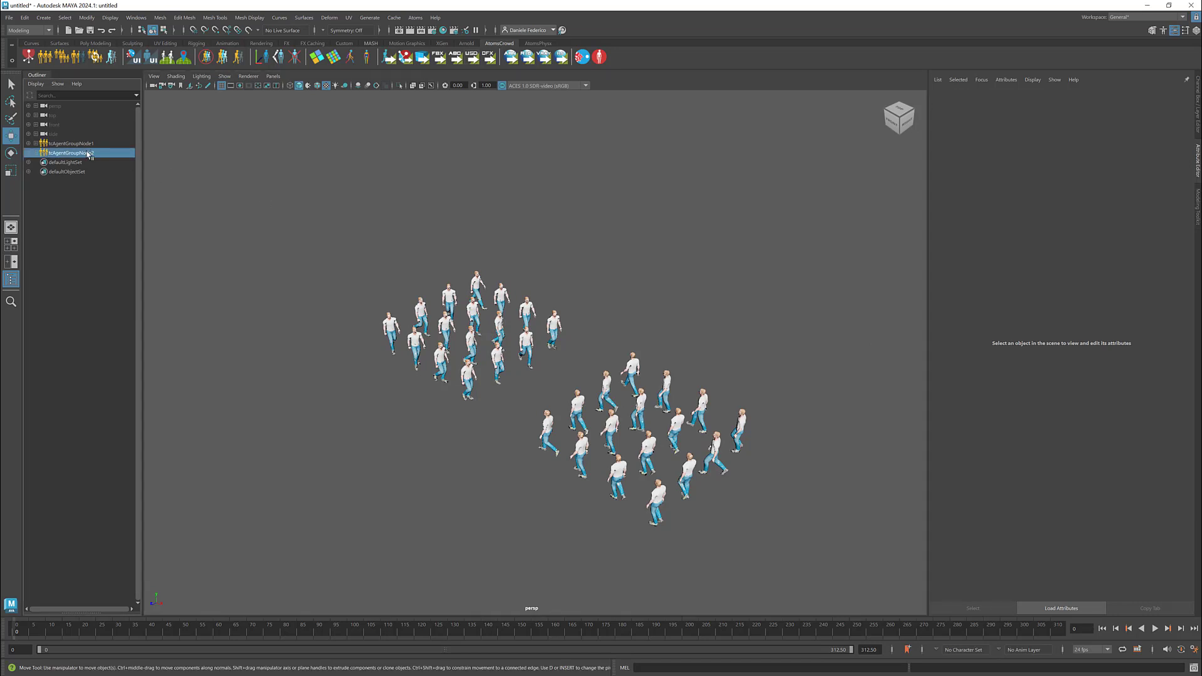
{"action": "key", "text": "ctrl+h"}
{"action": "left_click", "coordinate": [88, 145]}
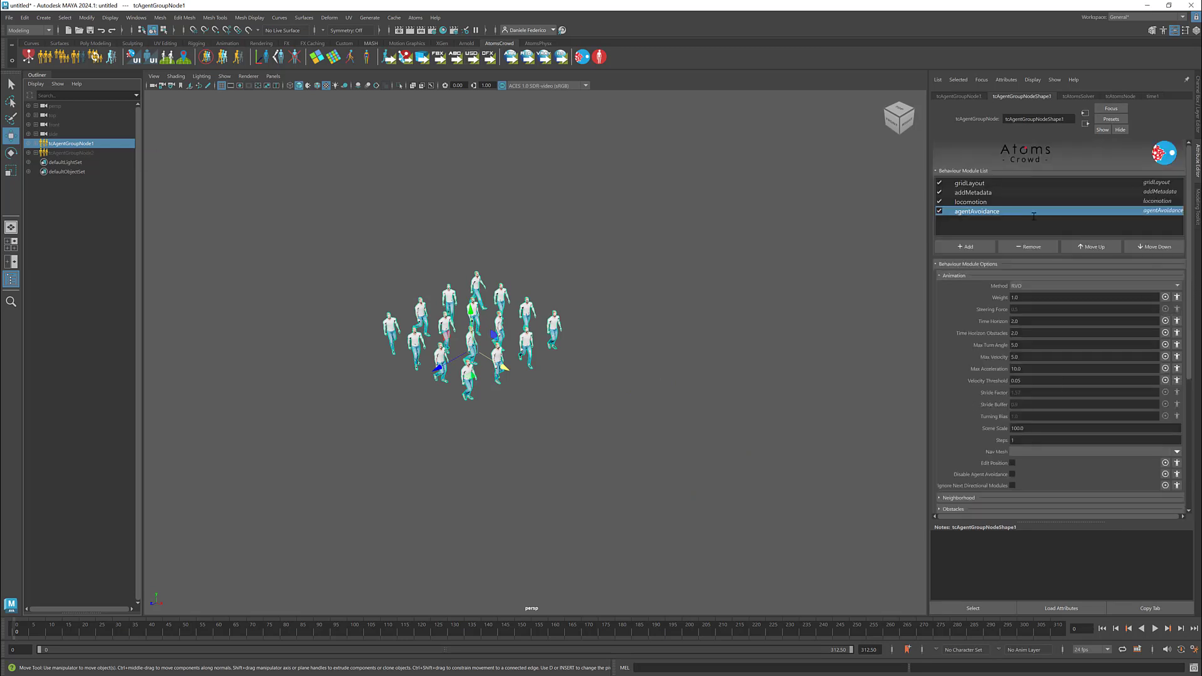
{"action": "scroll", "coordinate": [989, 361], "scroll_direction": "down", "scroll_amount": 2}
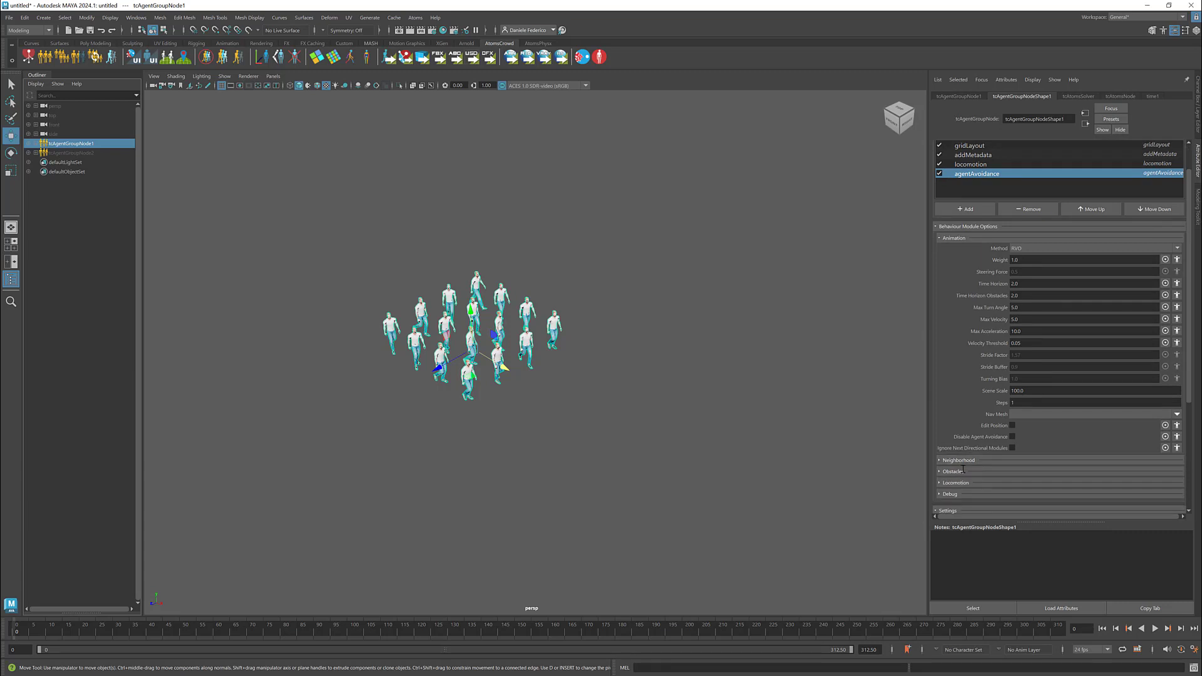
{"action": "left_click", "coordinate": [964, 494]}
{"action": "scroll", "coordinate": [968, 463], "scroll_direction": "down", "scroll_amount": 3}
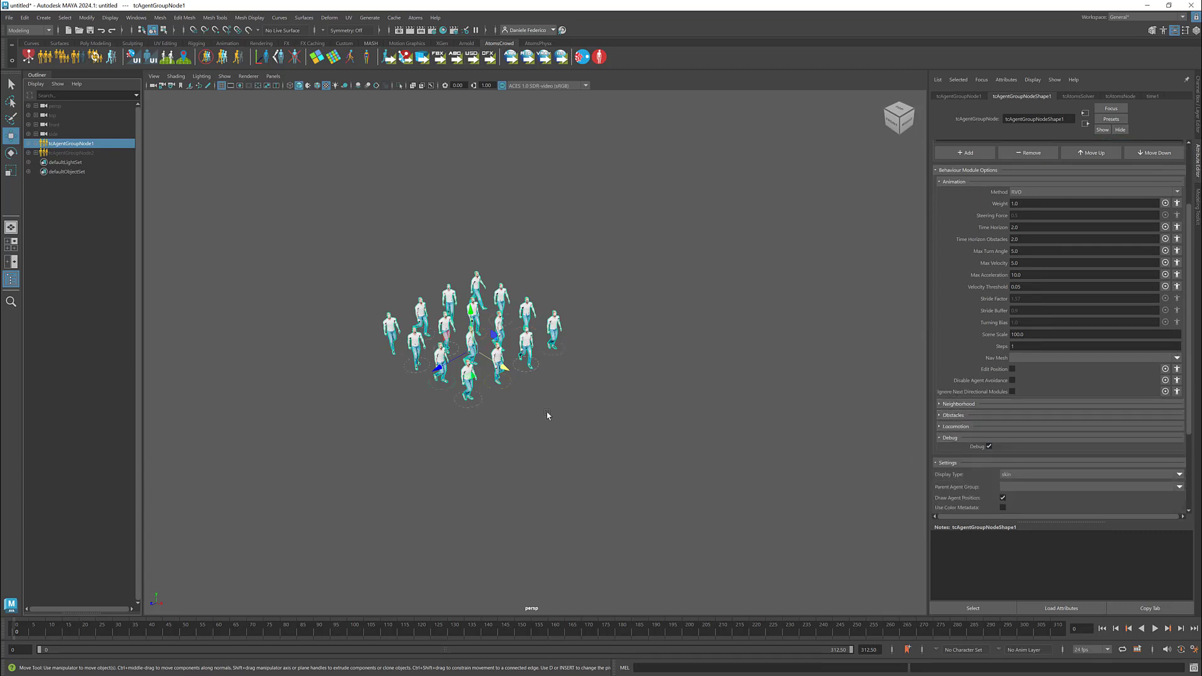
- Play the simulation for a few frames to examine the neighbor connections drawn between the agents
{"action": "scroll", "coordinate": [508, 380], "scroll_direction": "up", "scroll_amount": 2}
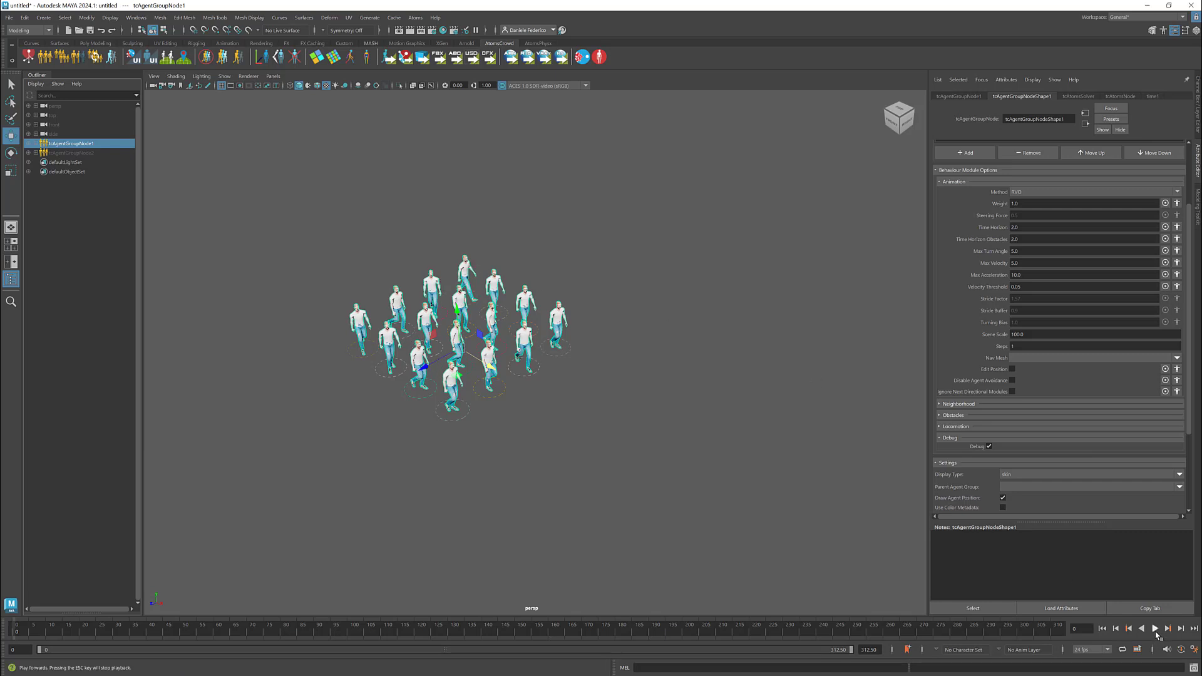
{"action": "left_click", "coordinate": [1155, 629]}
{"action": "left_click", "coordinate": [1155, 628]}
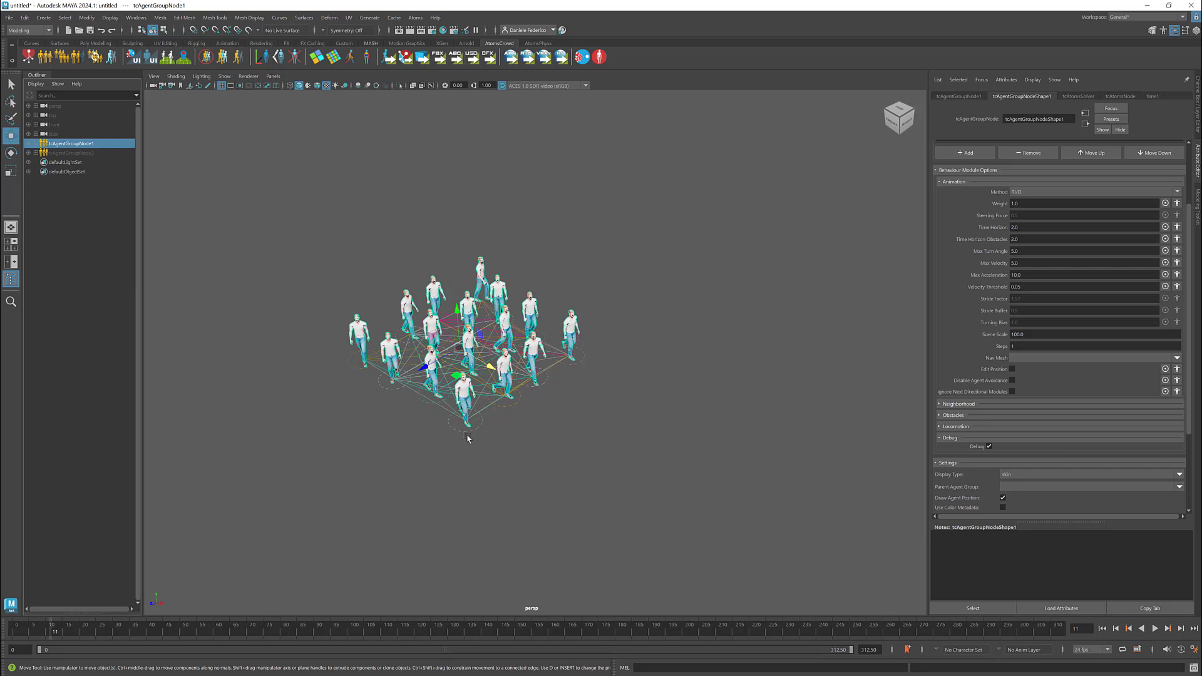
- Set the original group's Distance Neighbors to 300 and replay the simulation from the first frame to check the neighbor connections
{"action": "left_click", "coordinate": [954, 404]}
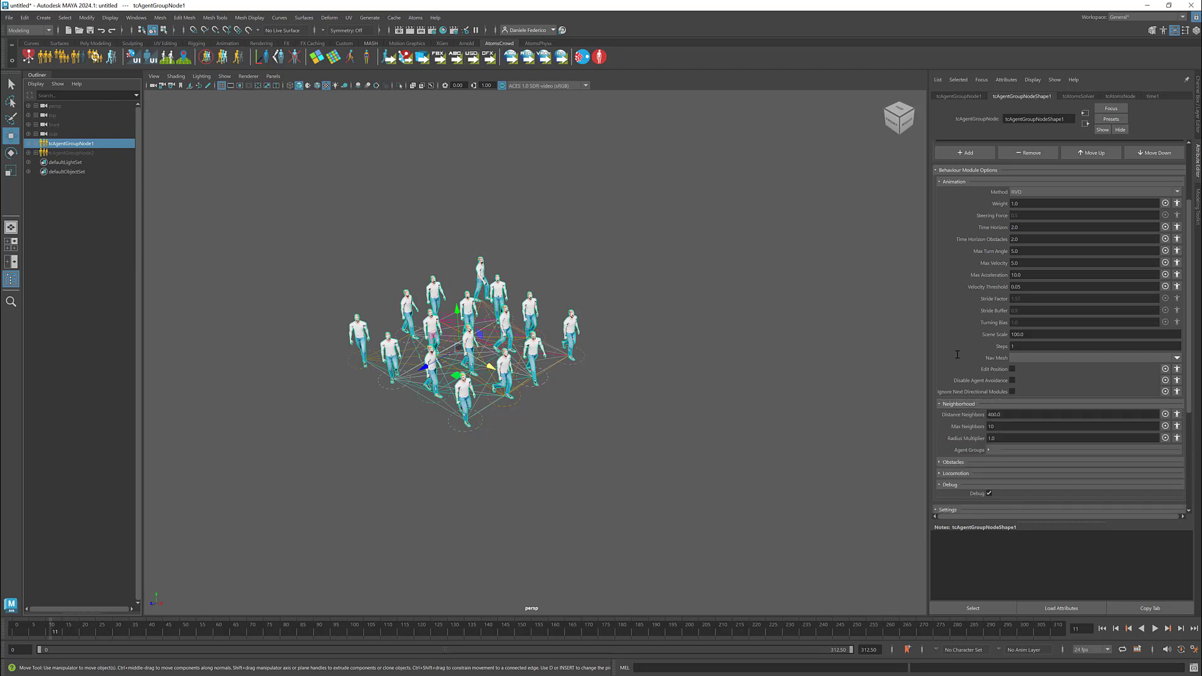
{"action": "scroll", "coordinate": [957, 355], "scroll_direction": "down", "scroll_amount": 2}
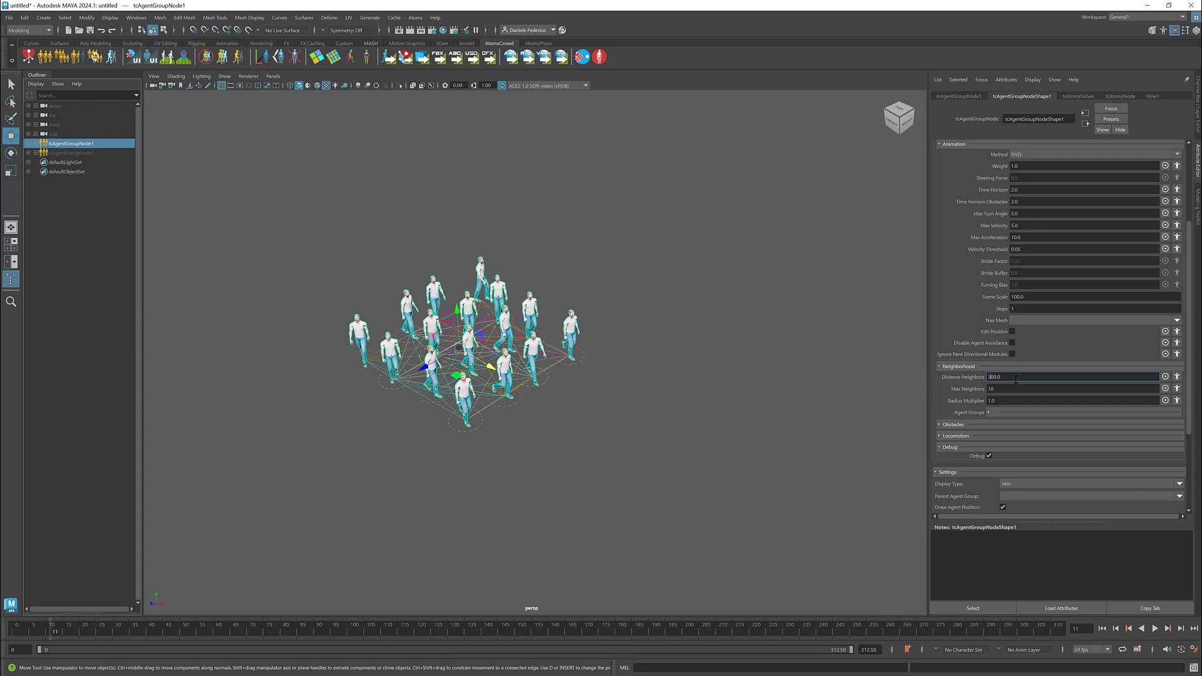
{"action": "left_click", "coordinate": [1101, 629]}
{"action": "left_click", "coordinate": [1153, 629]}
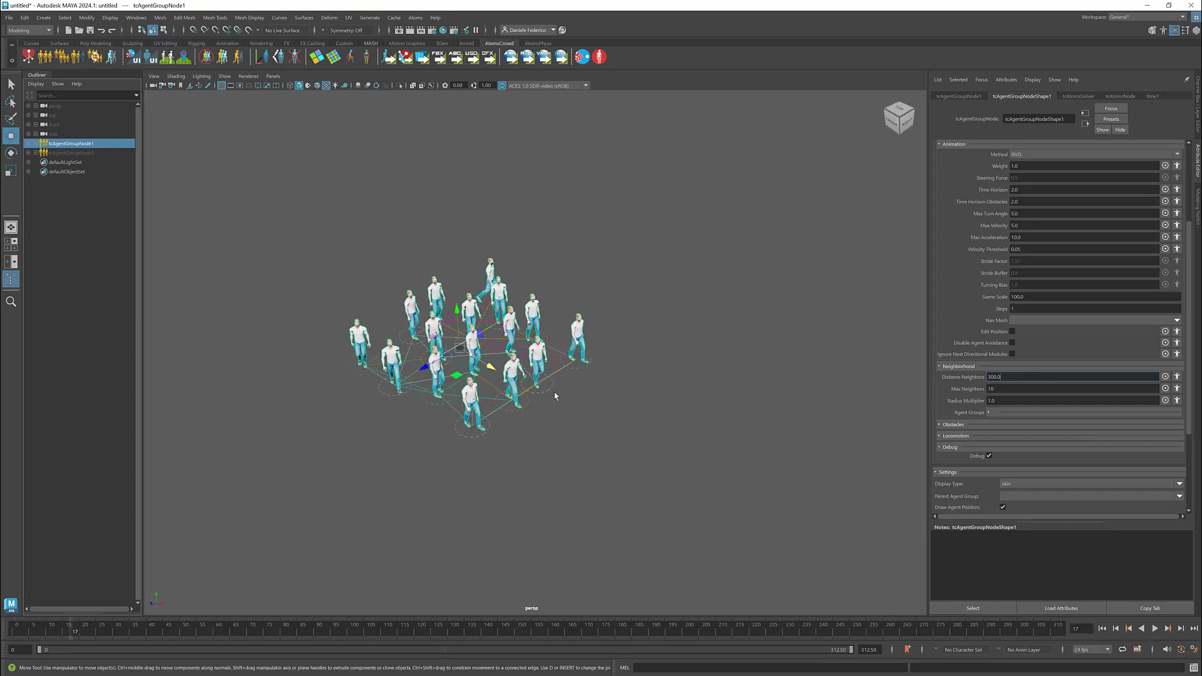
{"action": "left_click", "coordinate": [1102, 629]}
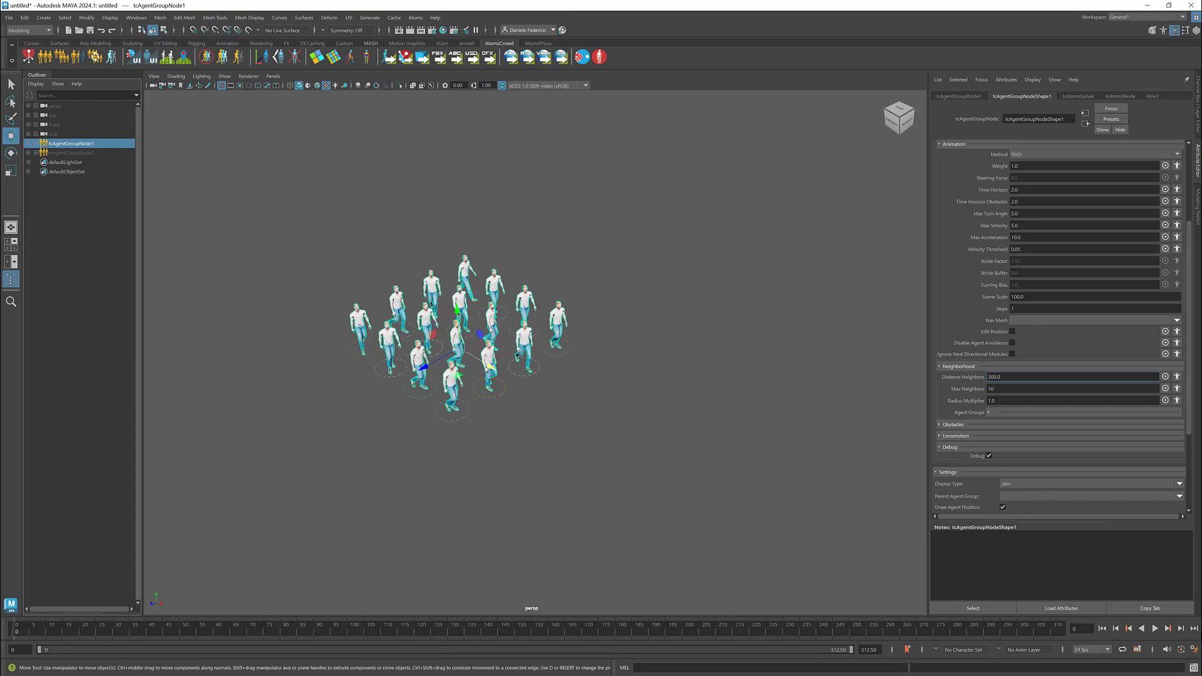
{"action": "left_click", "coordinate": [1155, 629]}
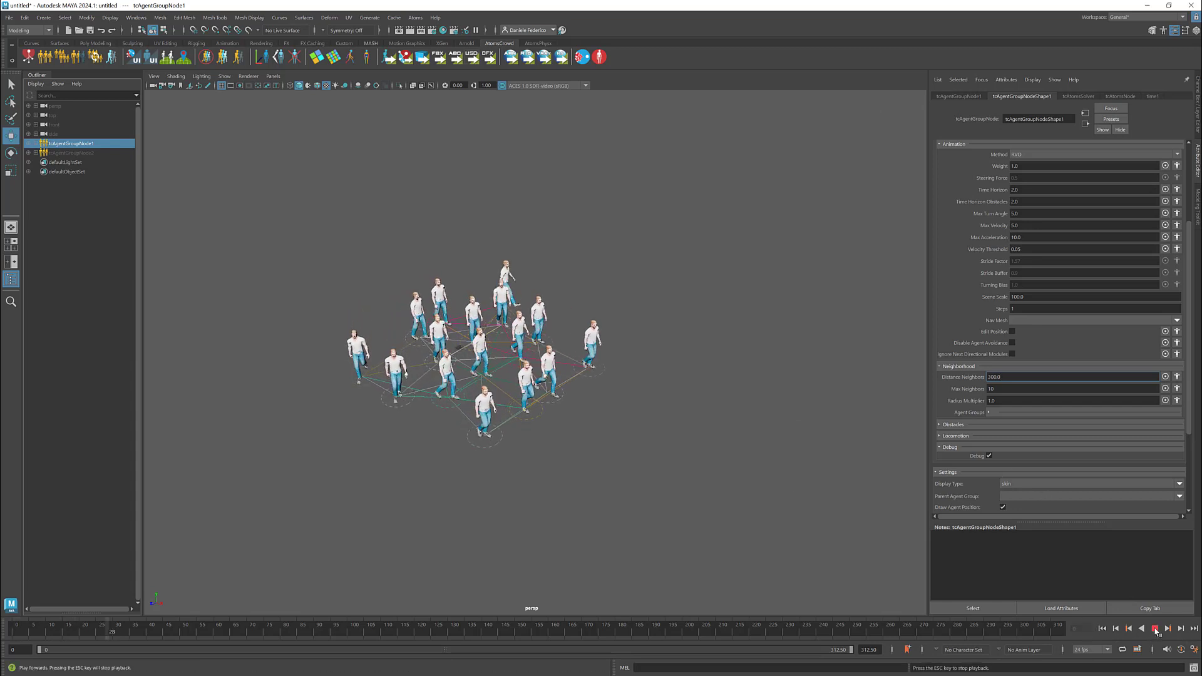
{"action": "left_click", "coordinate": [1156, 630]}
{"action": "left_click", "coordinate": [1102, 629]}
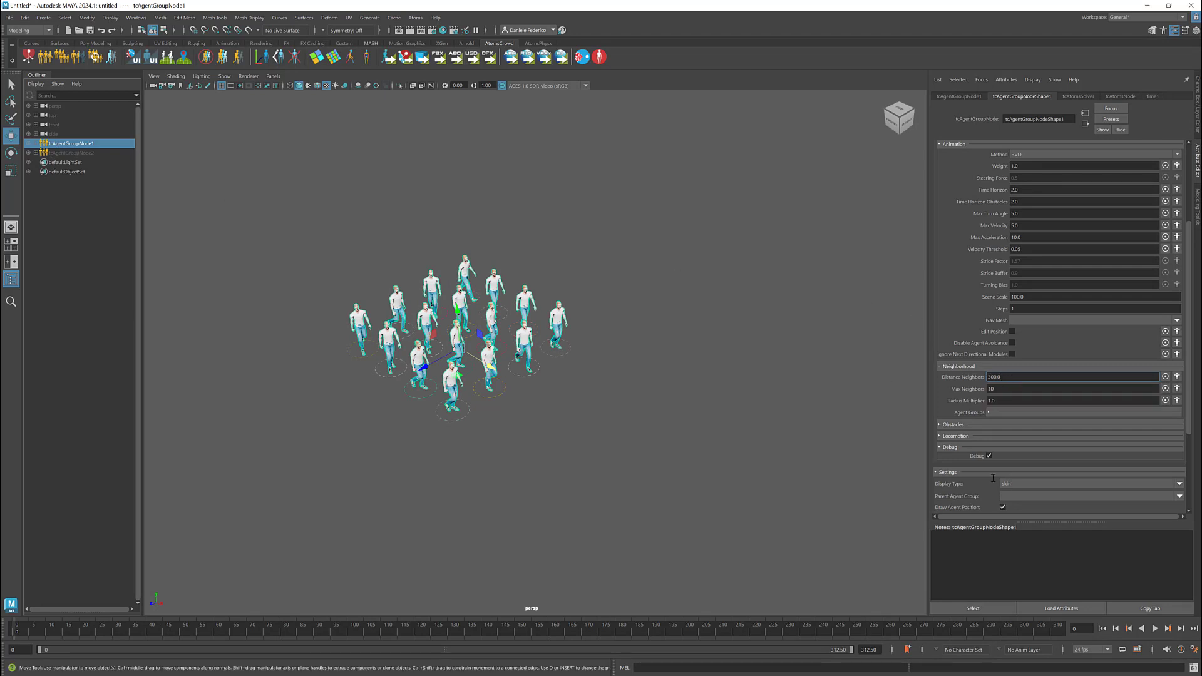
- Disable the debug drawing and show the duplicated agent group again with its Distance Neighbors set to 300
{"action": "left_click", "coordinate": [72, 155]}
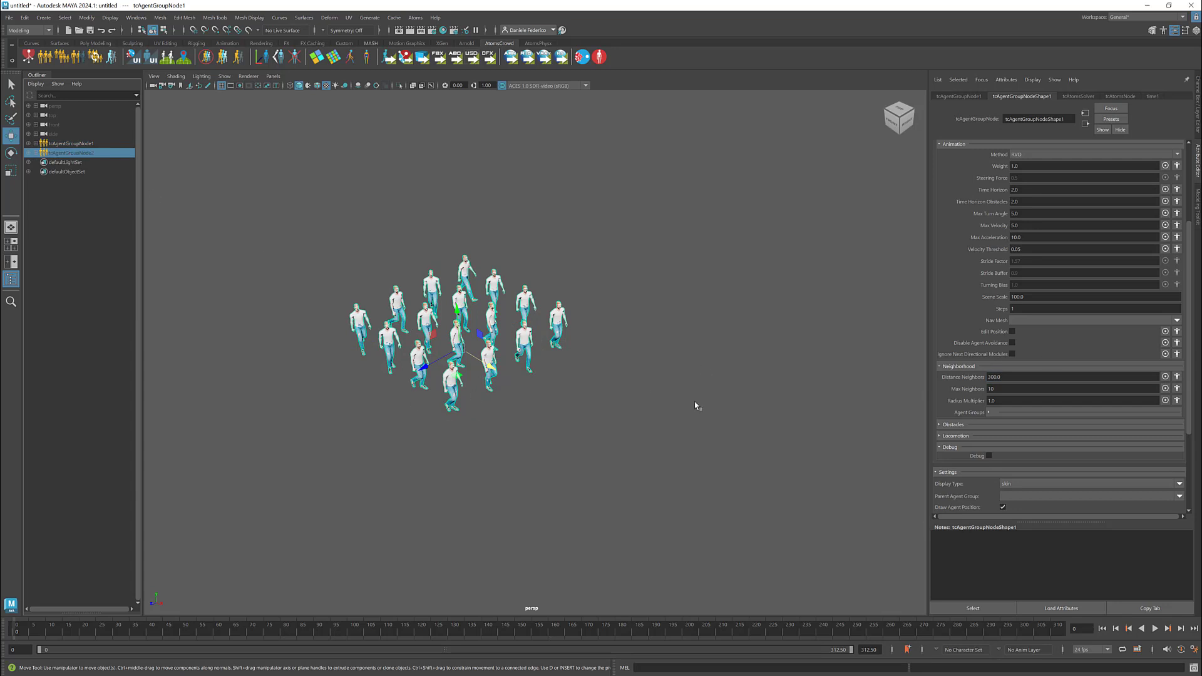
{"action": "left_click_drag", "start_coordinate": [452, 351], "coordinate": [632, 435]}
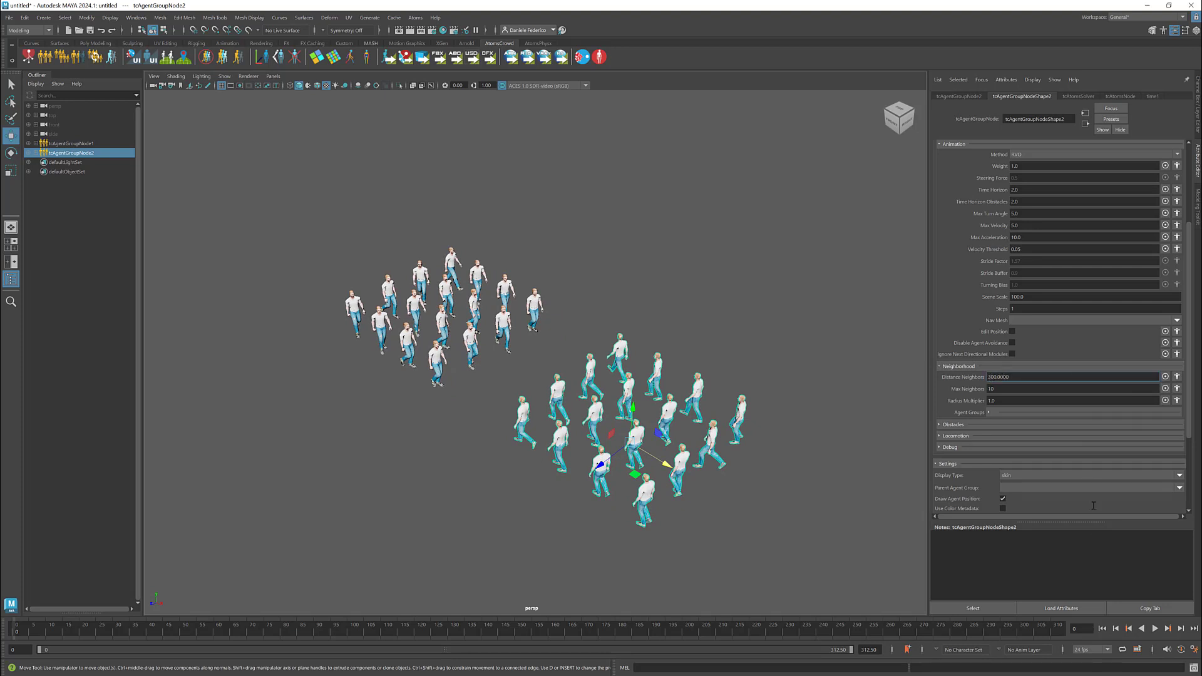
- Play the simulation from the first frame to examine how the two crowds avoid each other, and rewind it
{"action": "left_click", "coordinate": [1103, 630]}
{"action": "left_click", "coordinate": [1155, 630]}
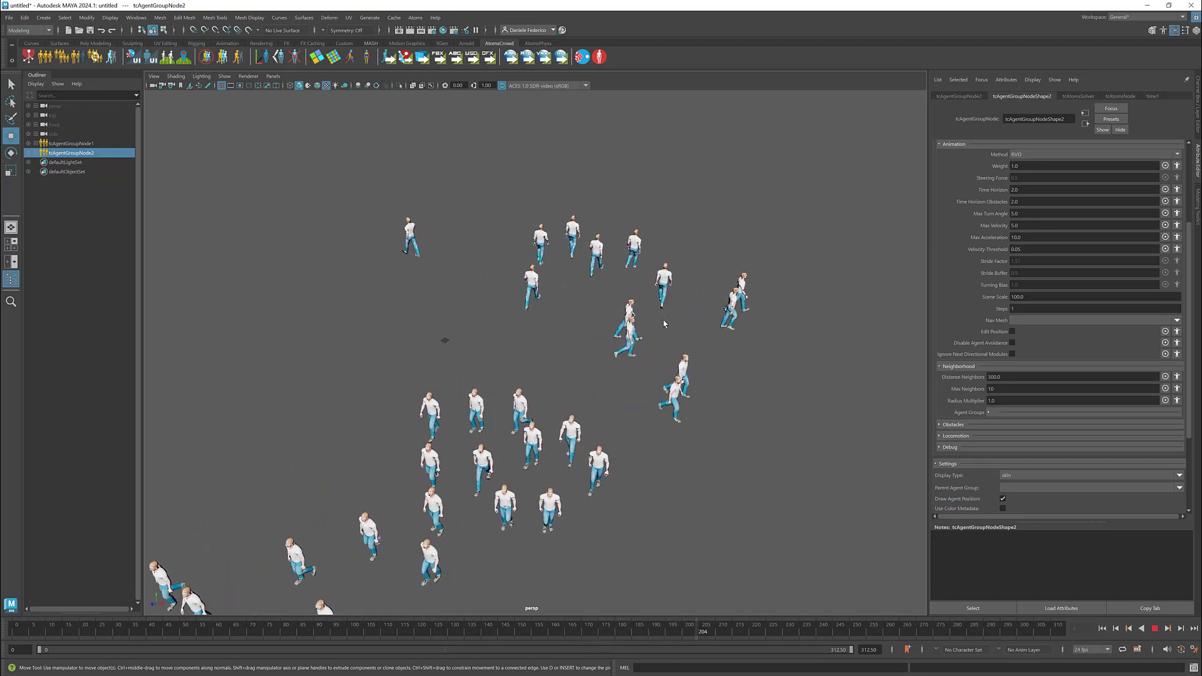
{"action": "left_click", "coordinate": [1155, 629]}
{"action": "scroll", "coordinate": [632, 323], "scroll_direction": "down", "scroll_amount": 3}
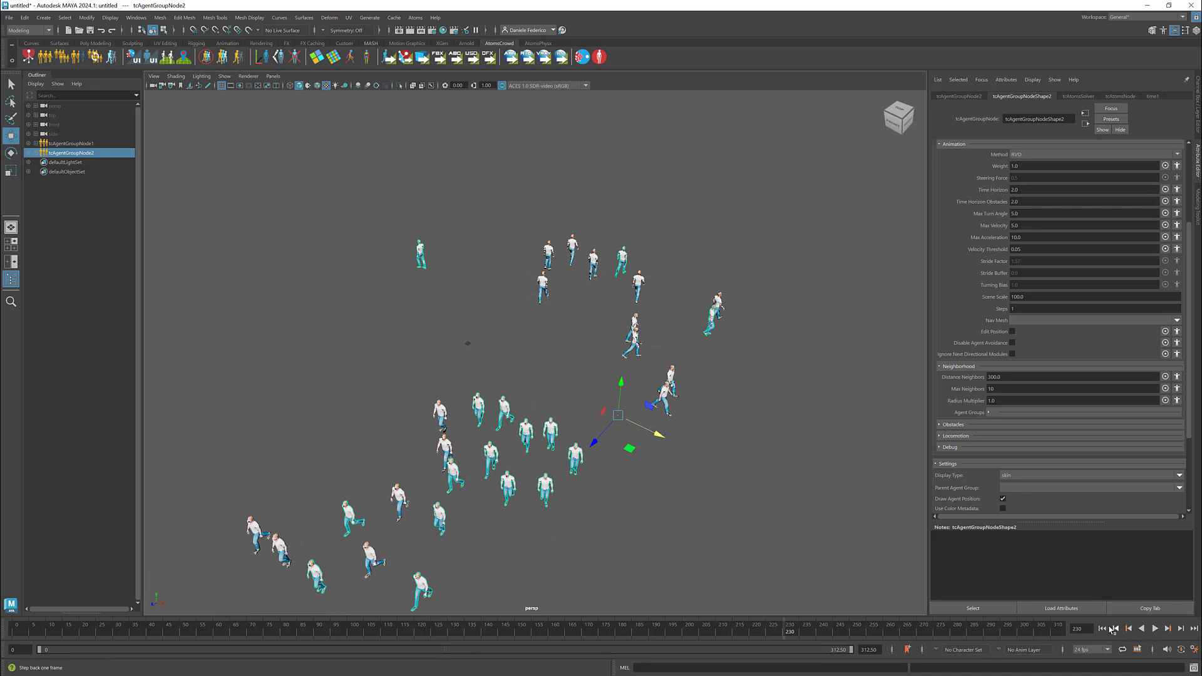
{"action": "left_click", "coordinate": [1111, 629]}
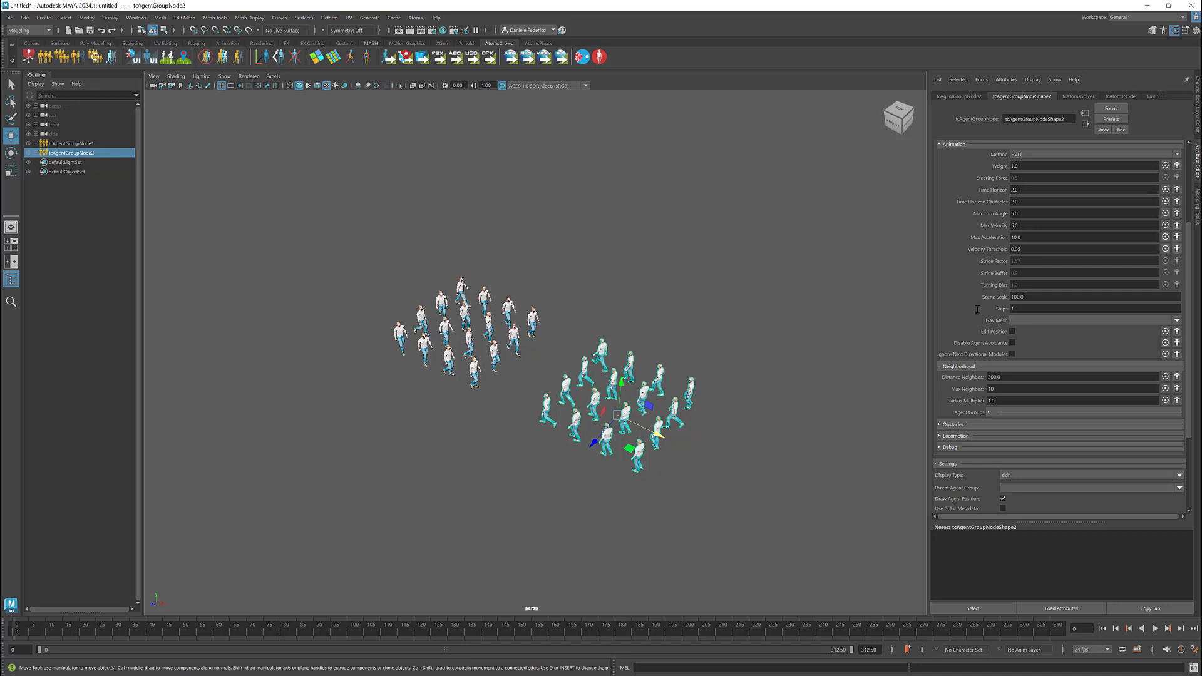
- Set the duplicated group's gridLayout size to 7 by 1 by 7 and move the group to about 1175 cm in X
{"action": "scroll", "coordinate": [977, 309], "scroll_direction": "up", "scroll_amount": 4}
{"action": "left_click", "coordinate": [980, 184]}
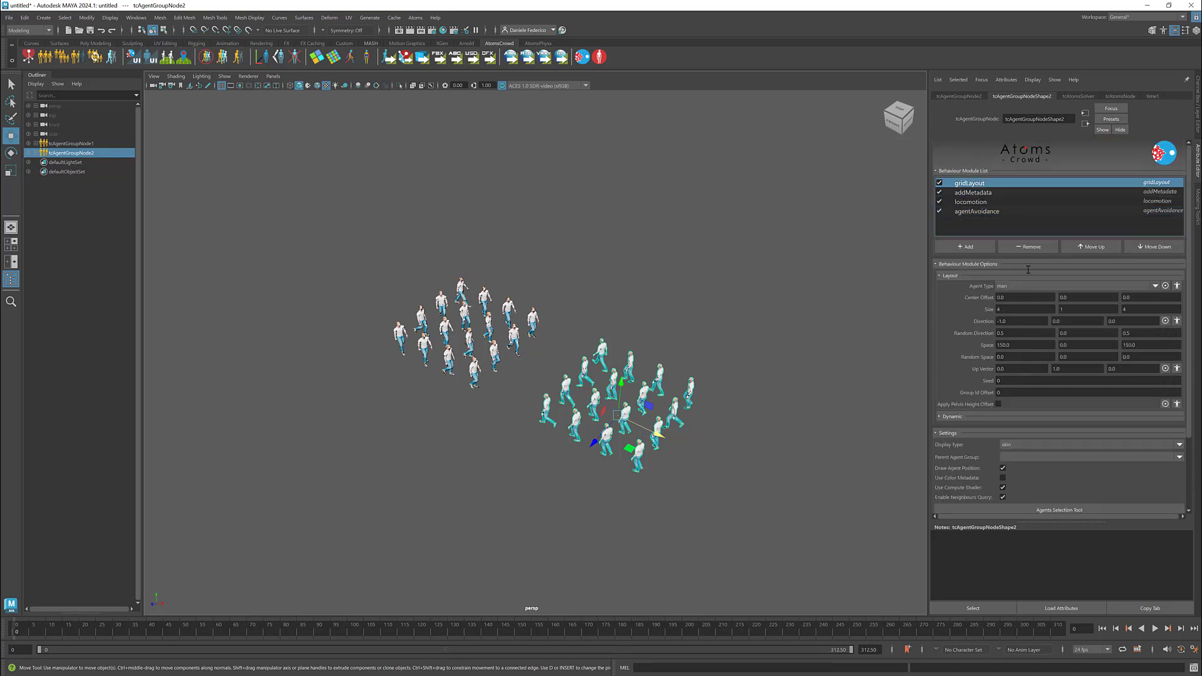
{"action": "double_click", "coordinate": [1029, 310]}
{"action": "type", "text": "7"}
{"action": "key", "text": "Tab"}
{"action": "key", "text": "Tab"}
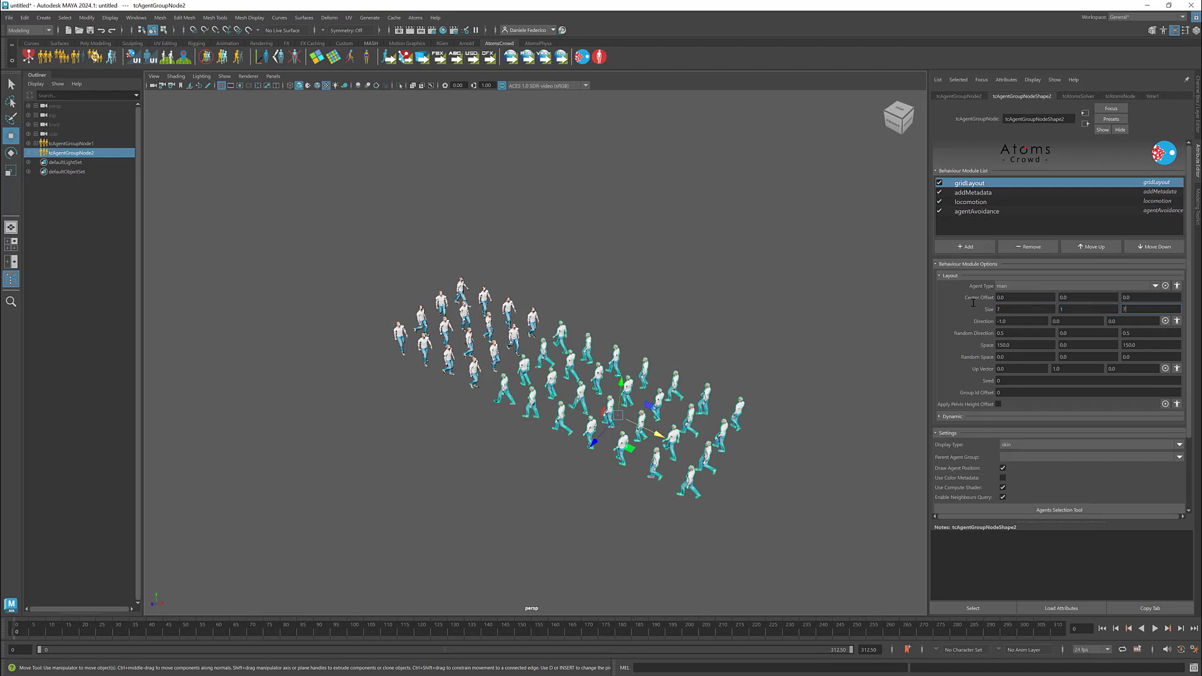
{"action": "type", "text": "7"}
{"action": "left_click_drag", "start_coordinate": [658, 434], "coordinate": [725, 466]}
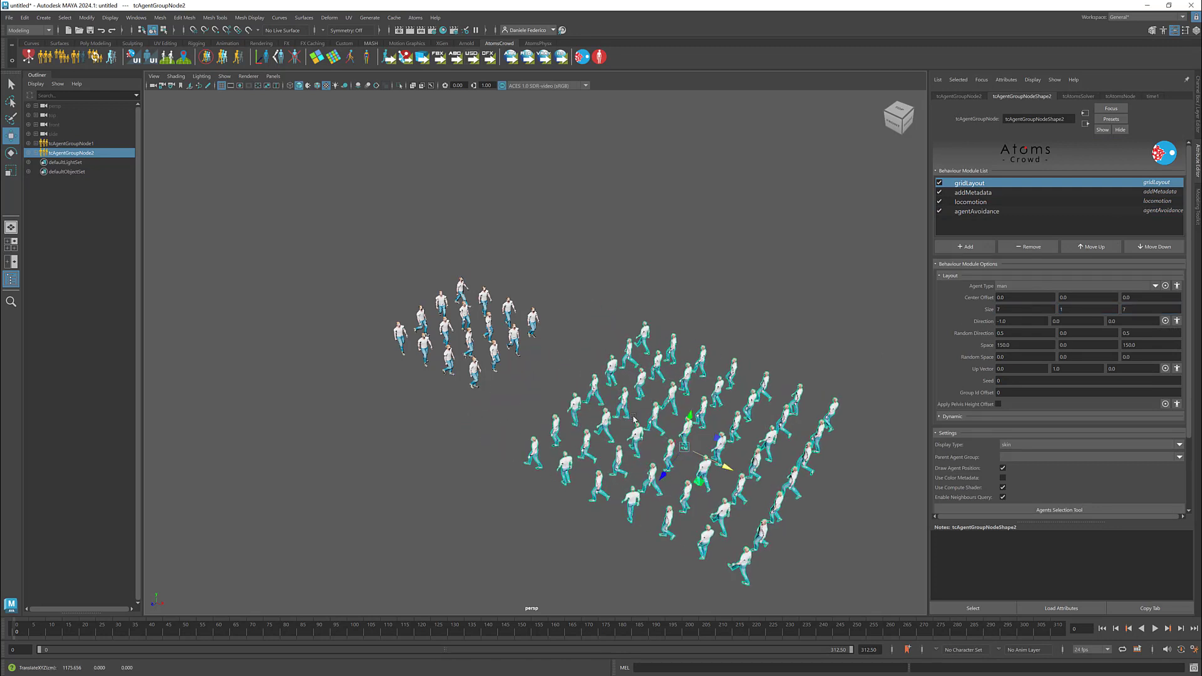
- Set the original group's gridLayout size to 7 by 1 by 7 and move it slightly back, away from the opposing crowd
{"action": "left_click_drag", "start_coordinate": [396, 253], "coordinate": [541, 392]}
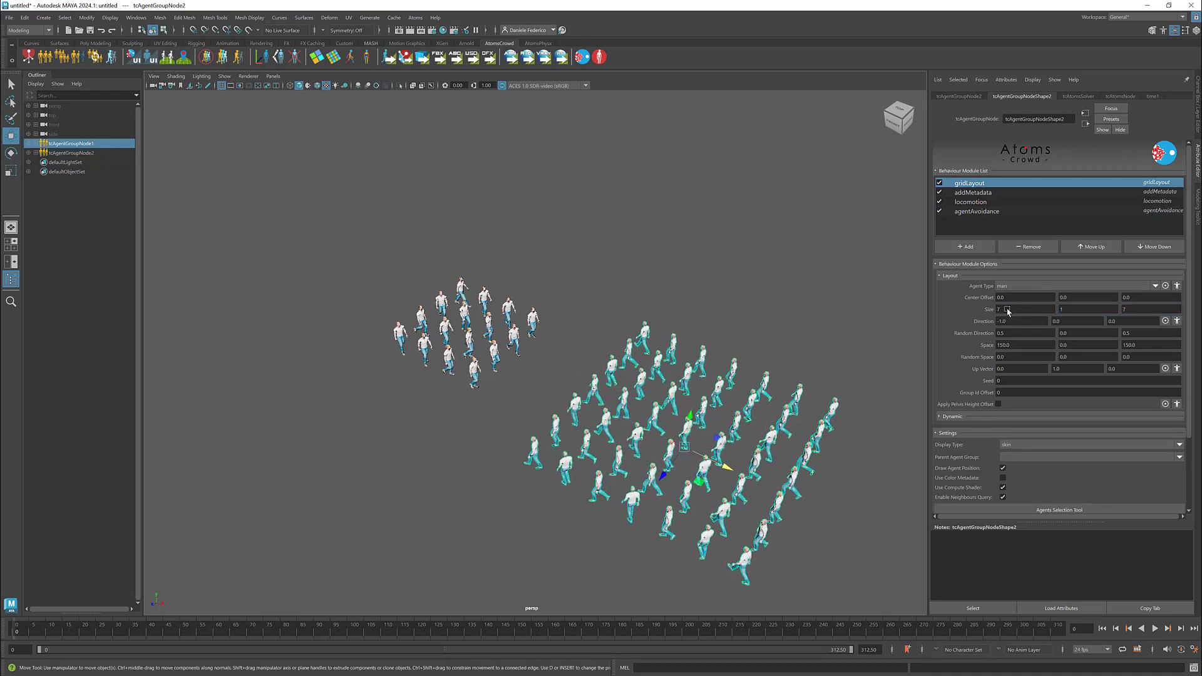
{"action": "left_click", "coordinate": [1008, 310]}
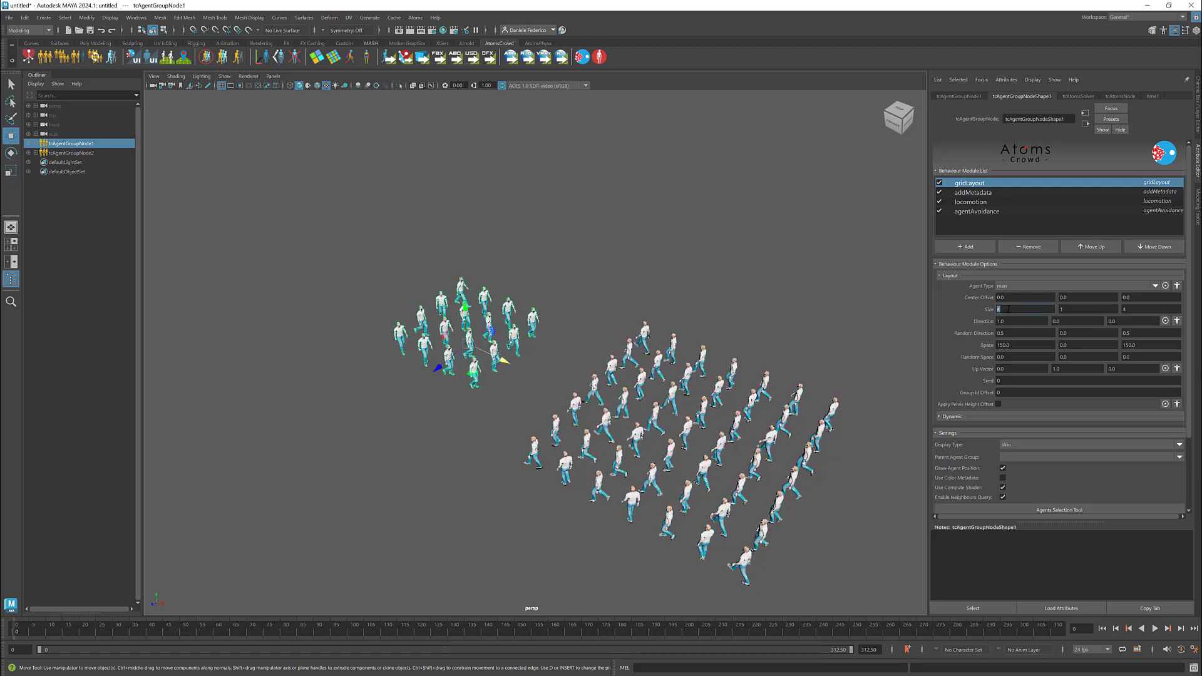
{"action": "type", "text": "7"}
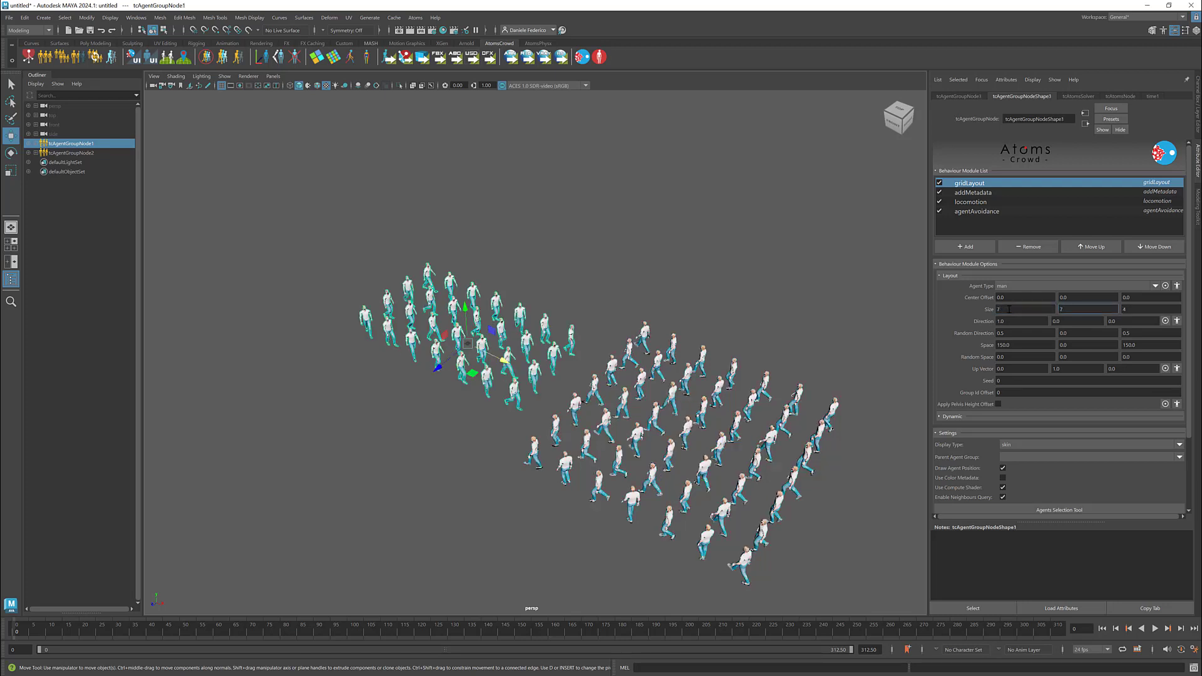
{"action": "type", "text": "7"}
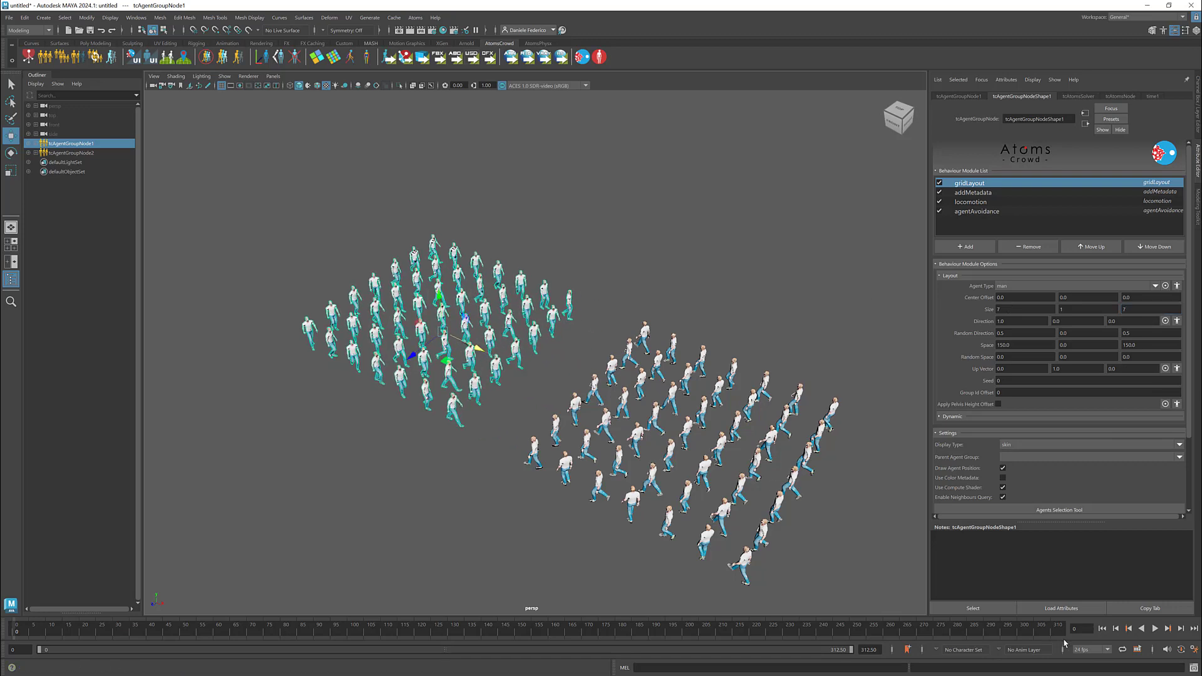
- Play the simulation with the enlarged crowds to examine how they pass each other, and return to the first frame
{"action": "left_click", "coordinate": [1156, 629]}
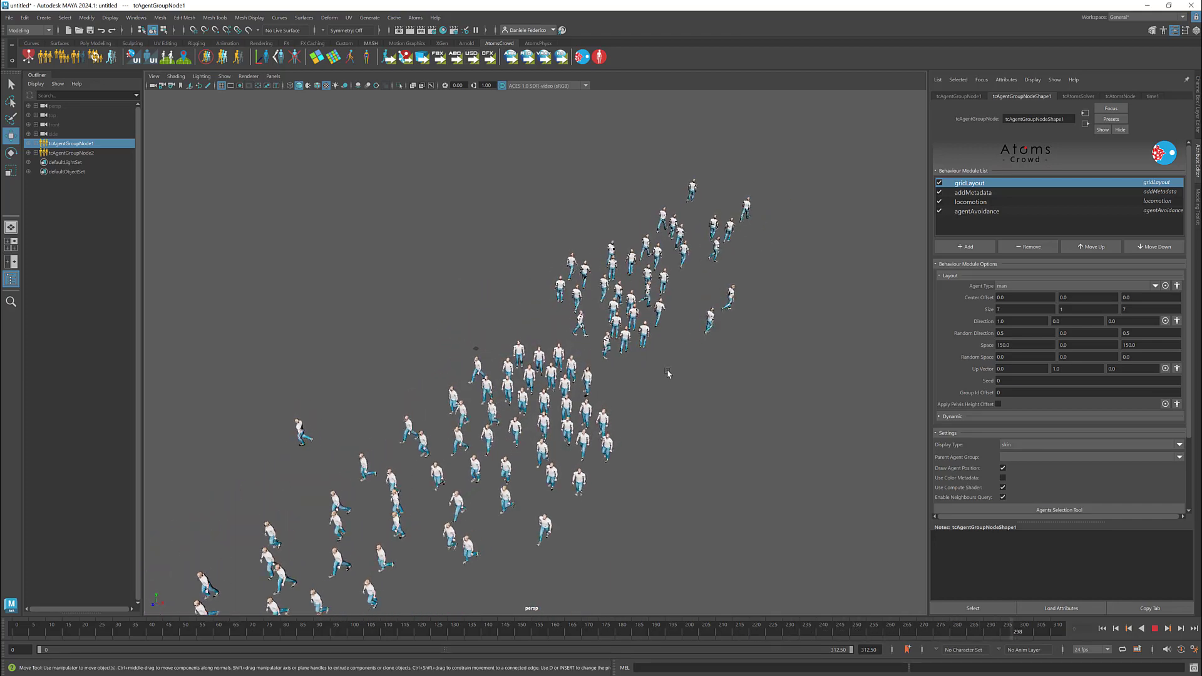
{"action": "left_click", "coordinate": [1155, 631]}
{"action": "left_click", "coordinate": [1104, 630]}
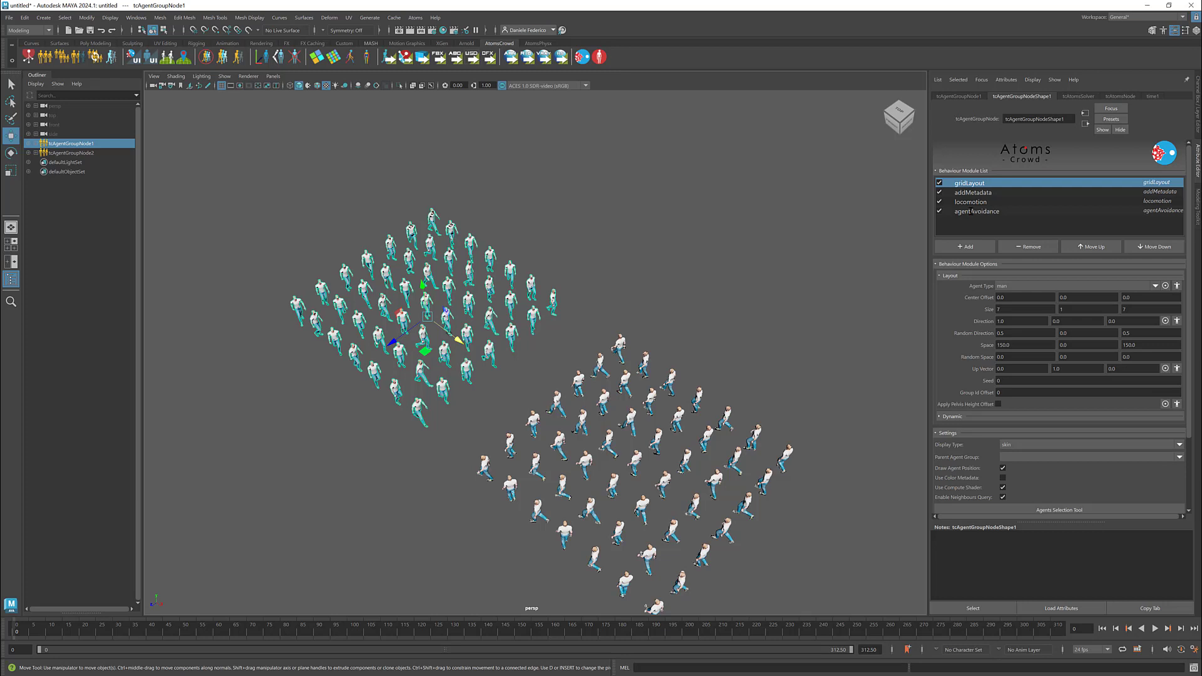
- Set the agentAvoidance module's Max Turn Angle to 1 for both agent groups
{"action": "left_click", "coordinate": [976, 212]}
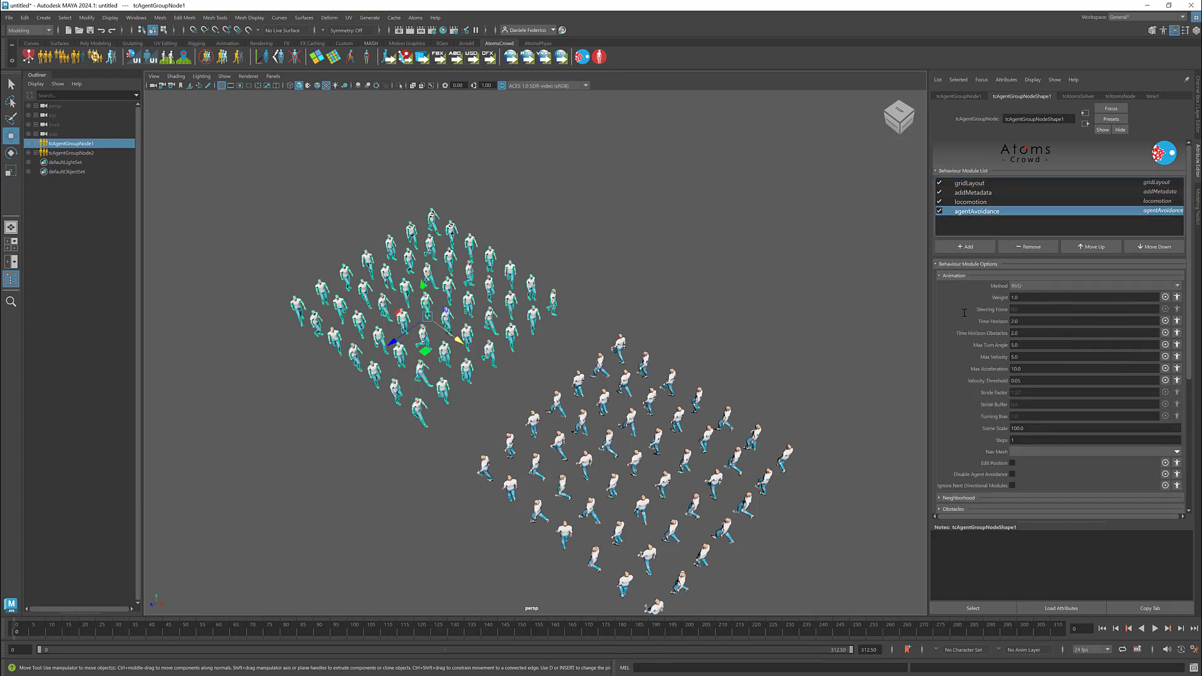
{"action": "left_click", "coordinate": [97, 153], "text": "ctrl"}
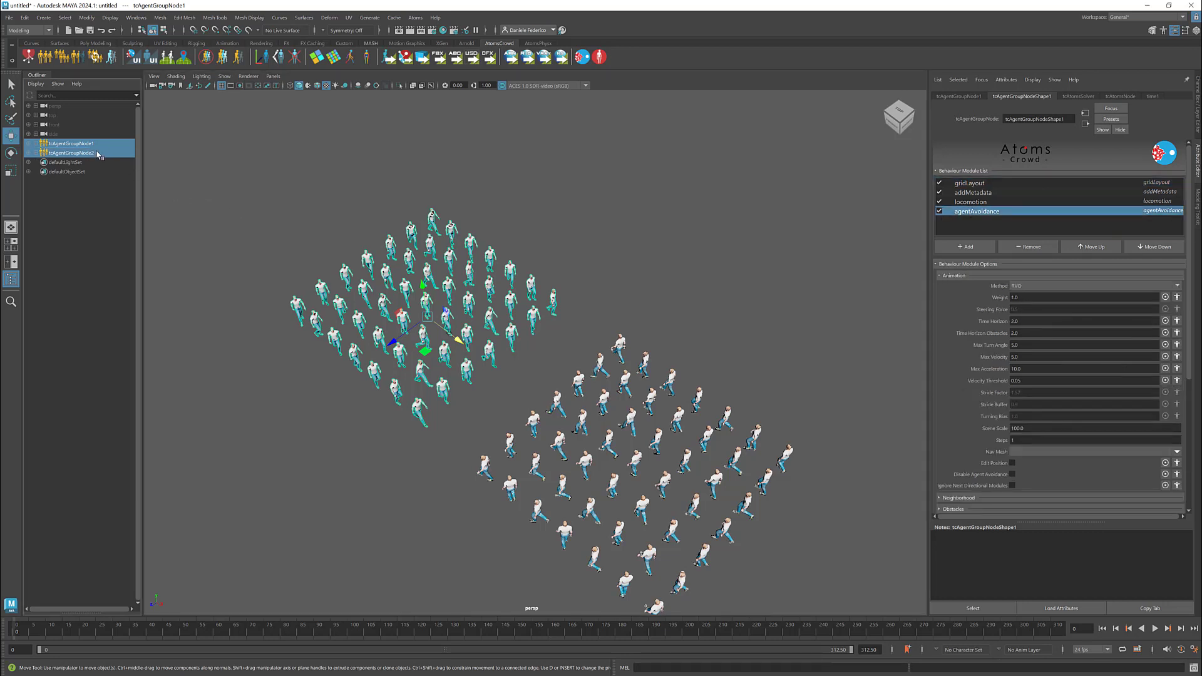
{"action": "left_click", "coordinate": [1036, 345]}
{"action": "type", "text": "1"}
{"action": "key", "text": "Return"}
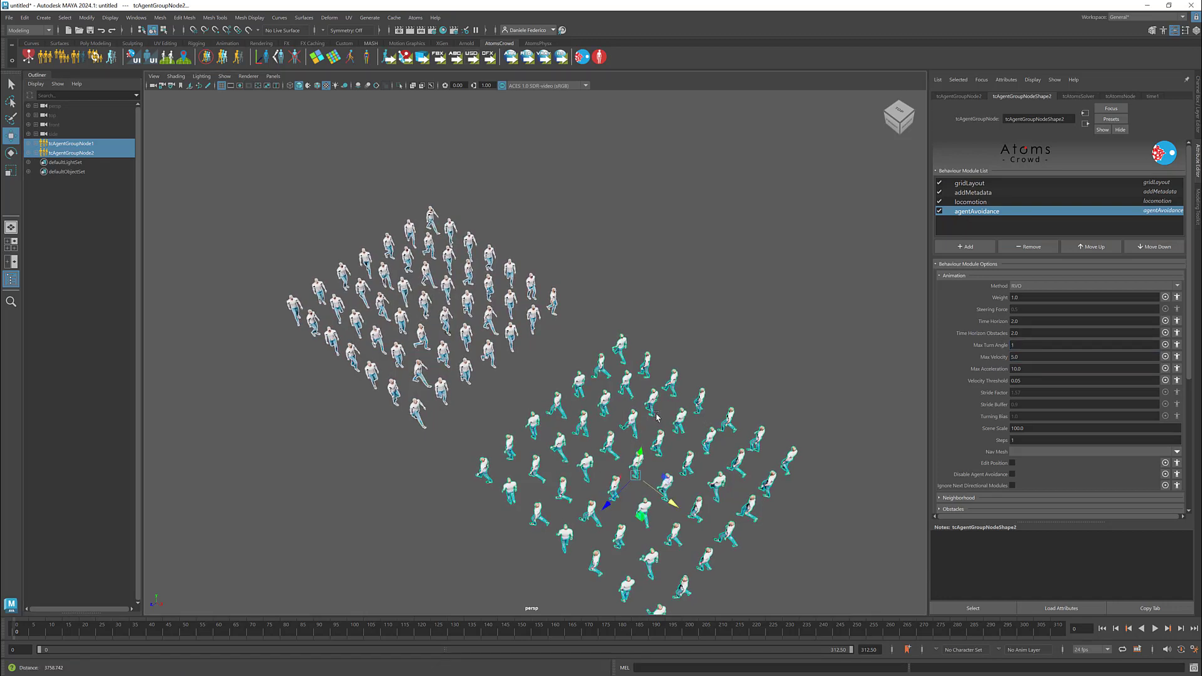
- Play the simulation to examine how the crowds avoid each other with the limited turn angle, and return to the first frame
{"action": "left_click", "coordinate": [1155, 628]}
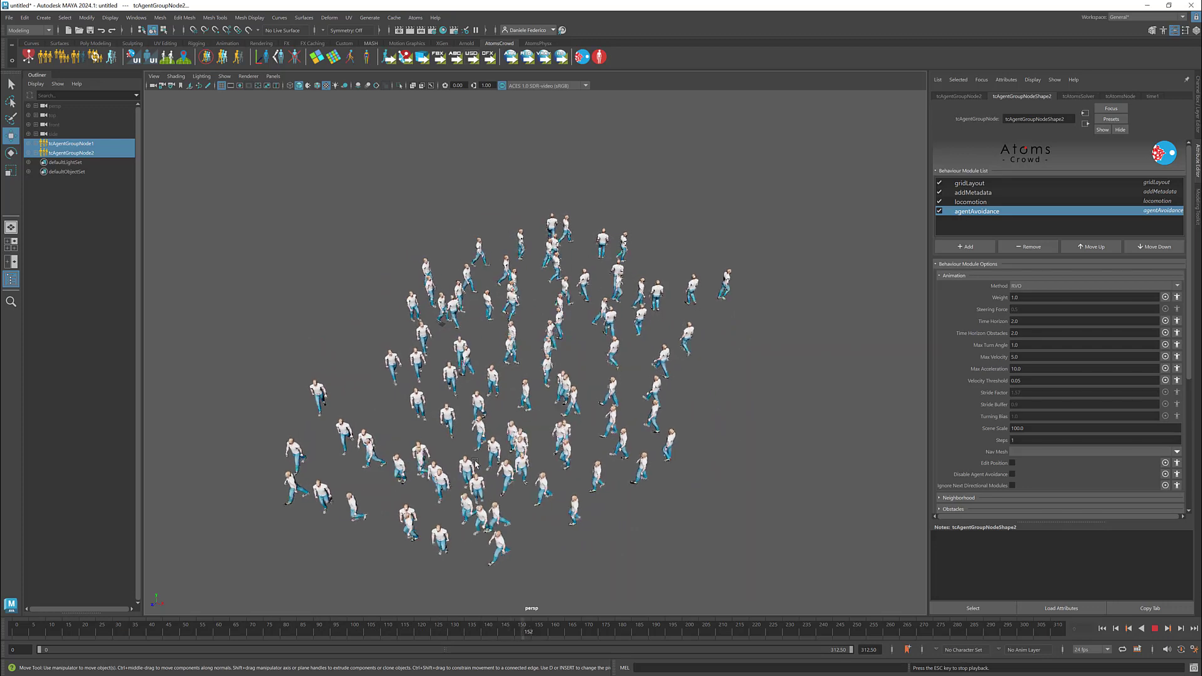
{"action": "left_click", "coordinate": [1155, 628]}
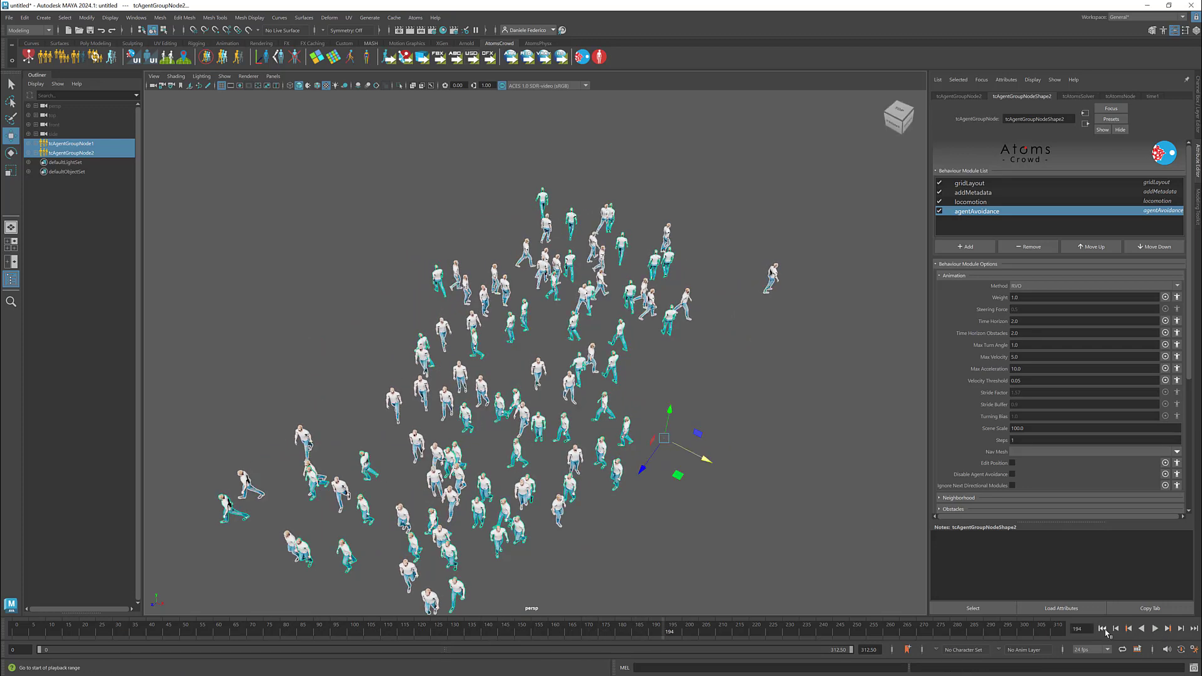
{"action": "left_click", "coordinate": [1103, 629]}
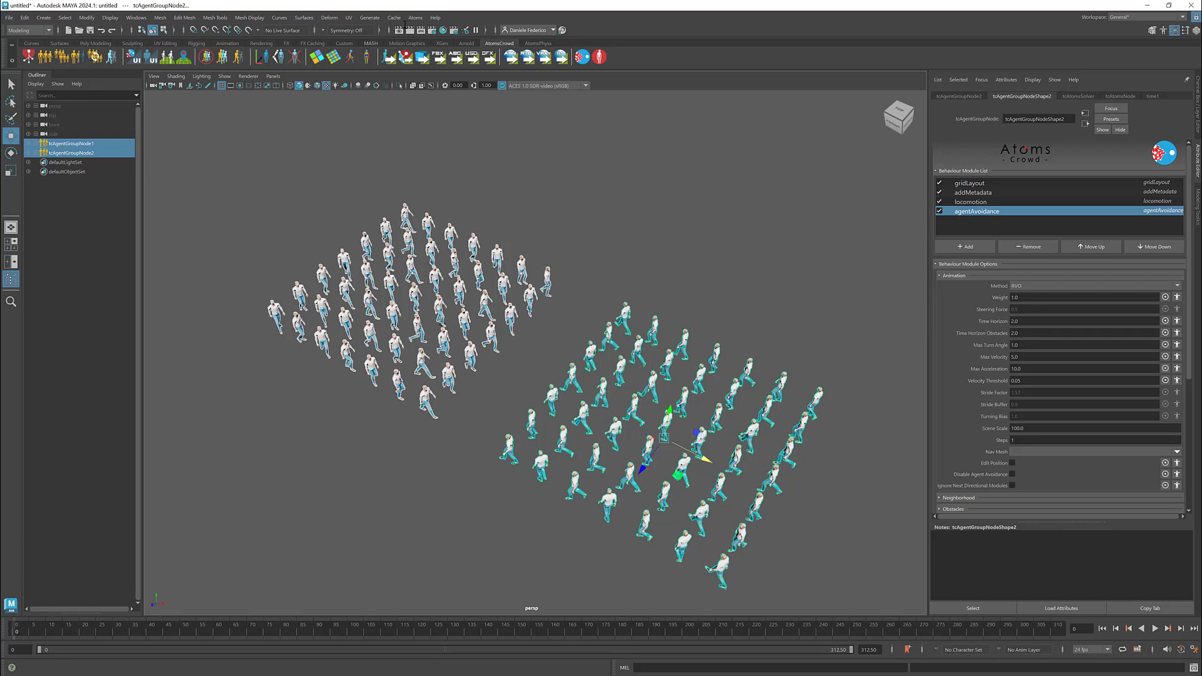
- Add both agent groups to the Atoms Cache Exporter and set the cache path to D:/Demos/Maya/Avoidance/Cache
{"action": "left_click", "coordinate": [415, 18]}
{"action": "mouse_move", "coordinate": [438, 45]}
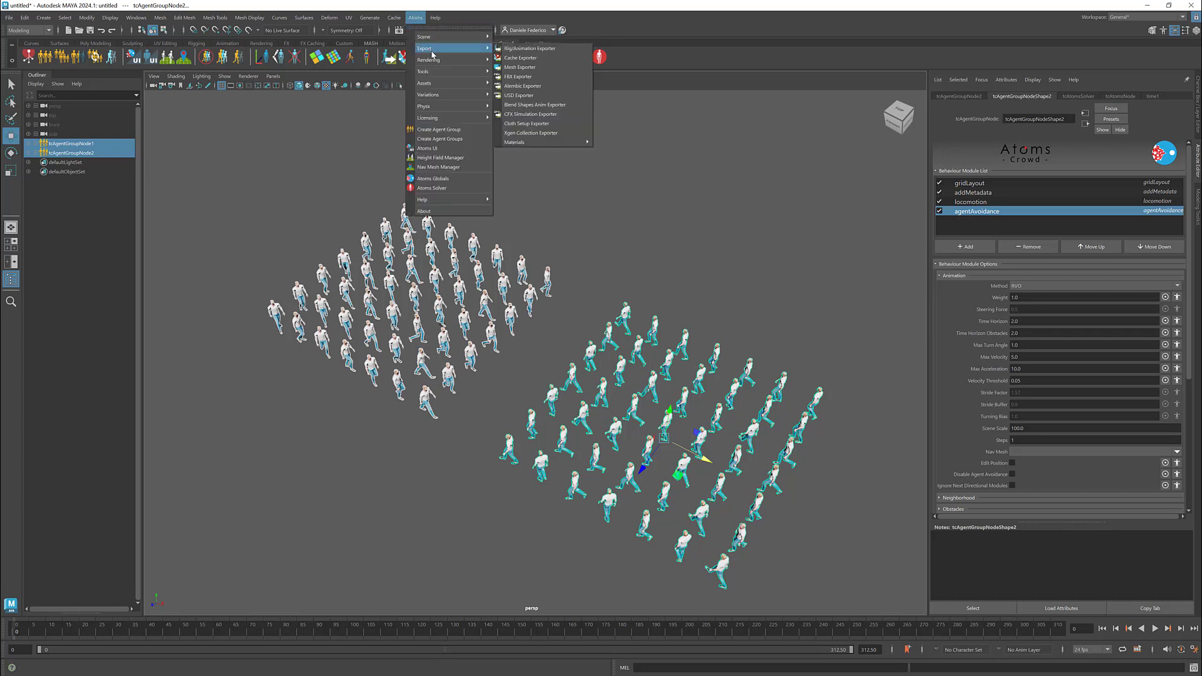
{"action": "left_click", "coordinate": [517, 60]}
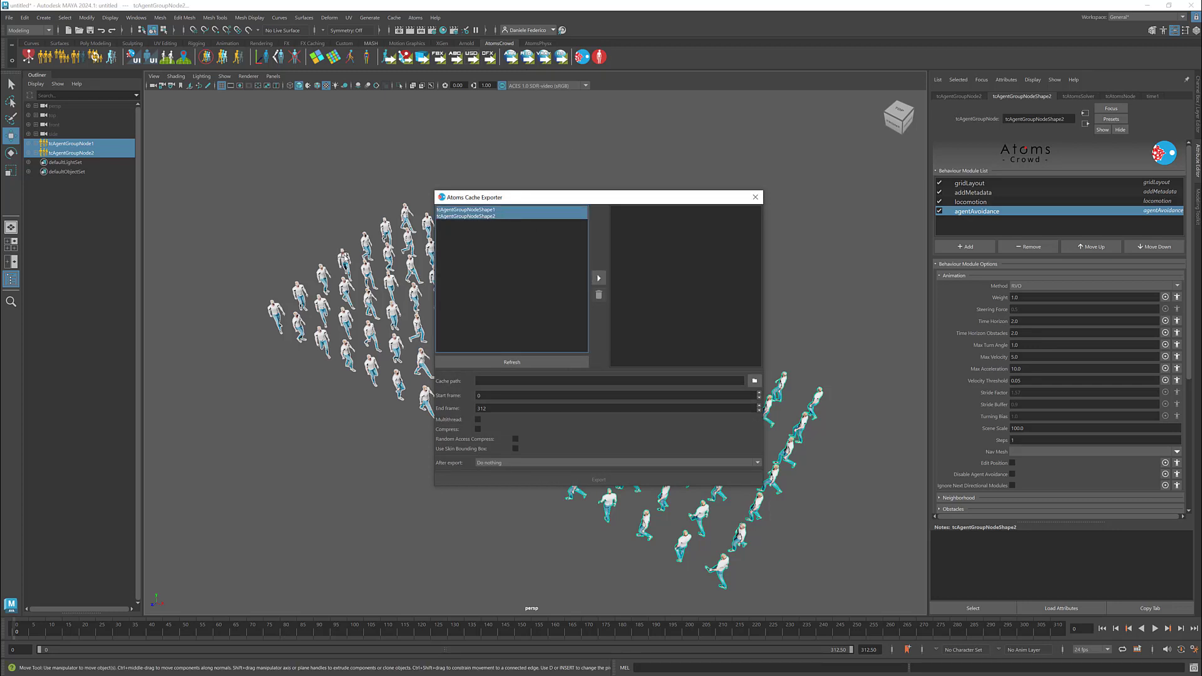
{"action": "left_click", "coordinate": [598, 279]}
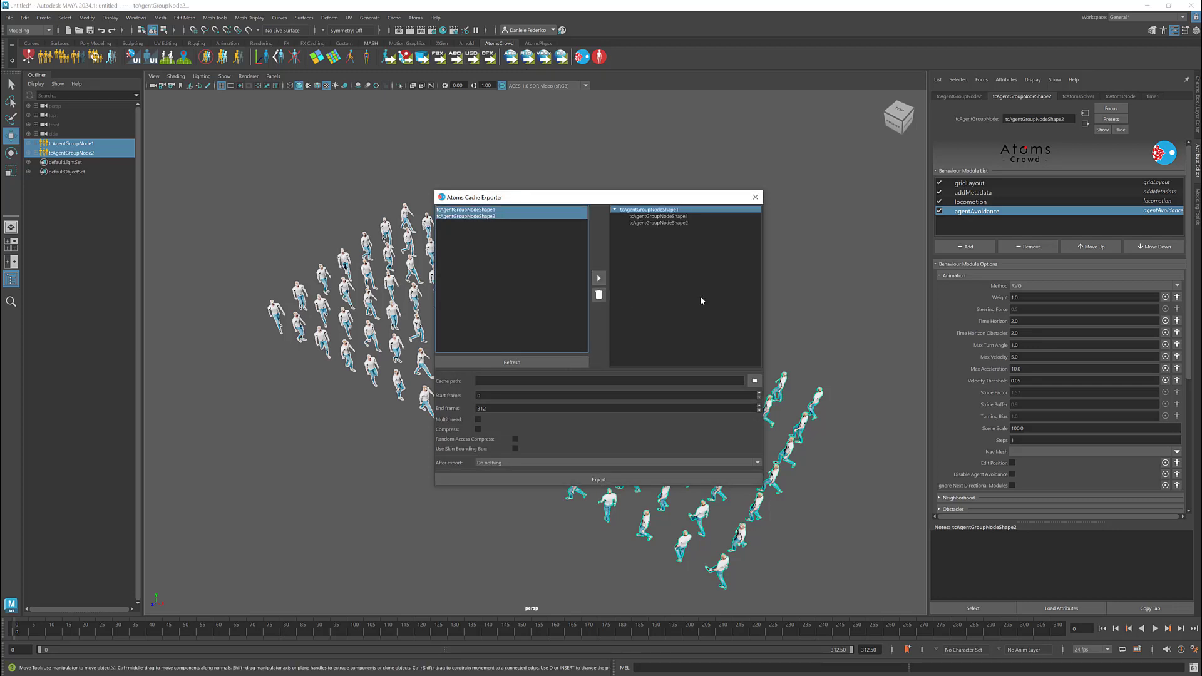
{"action": "left_click", "coordinate": [752, 381]}
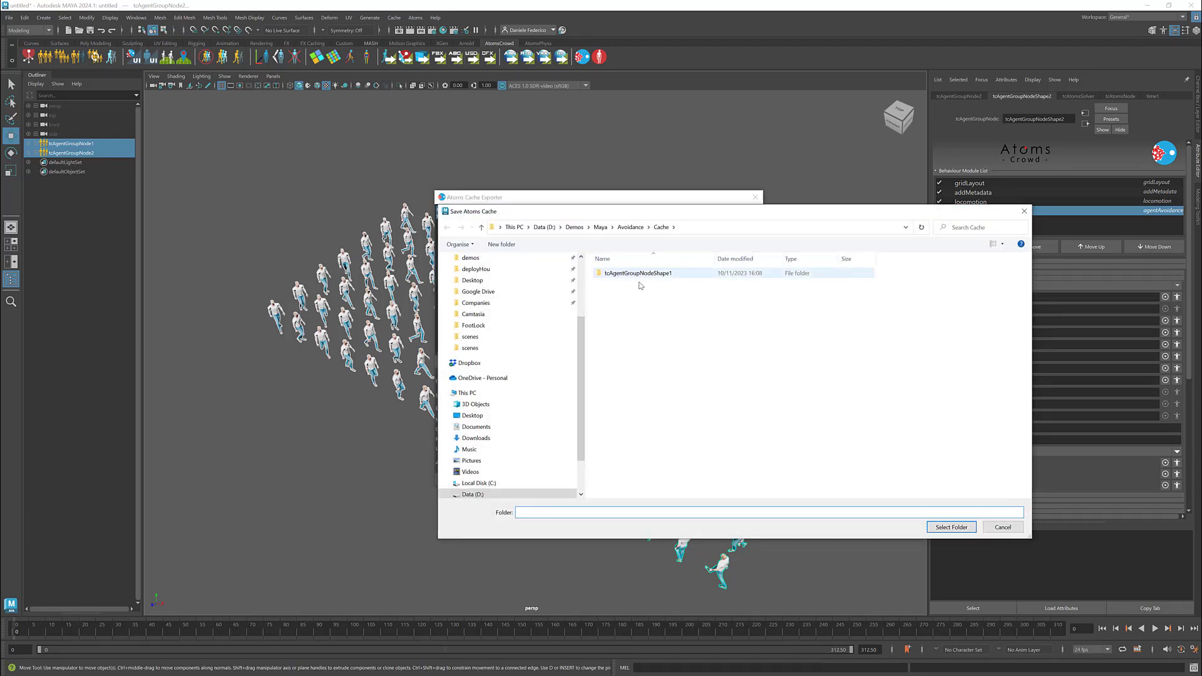
{"action": "left_click", "coordinate": [946, 527]}
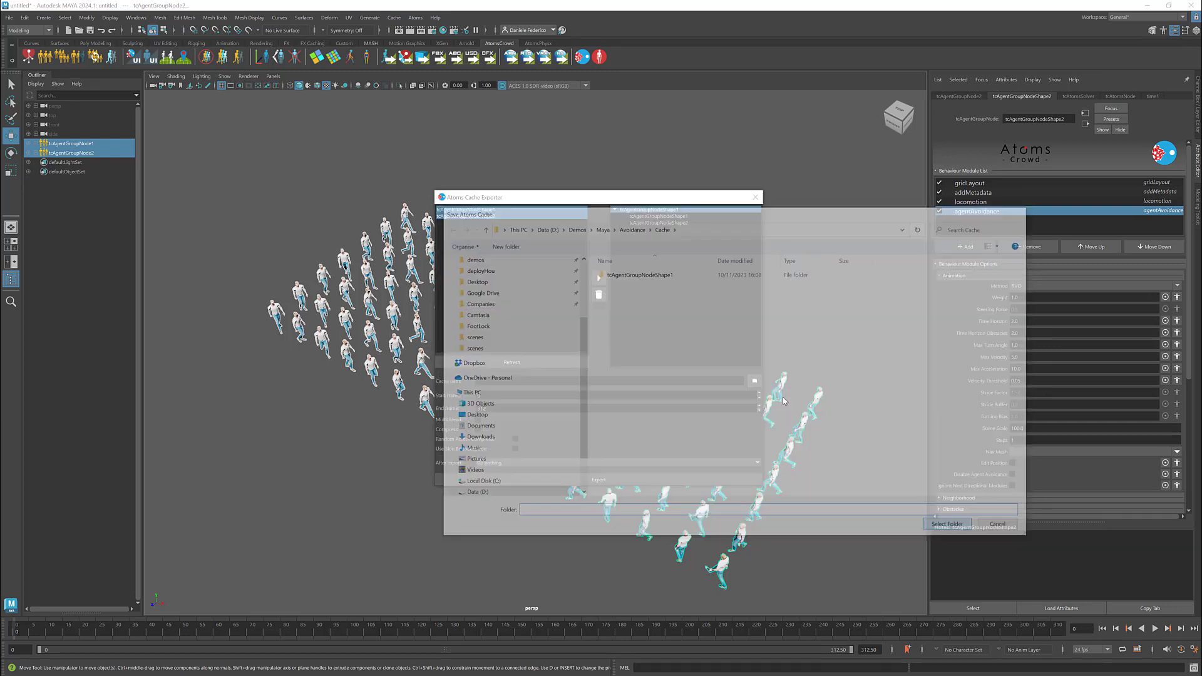
- Export the cache with the after-export action Import Atoms Group + Cache Reader, close the exporter and return to the first frame
{"action": "left_click", "coordinate": [515, 463]}
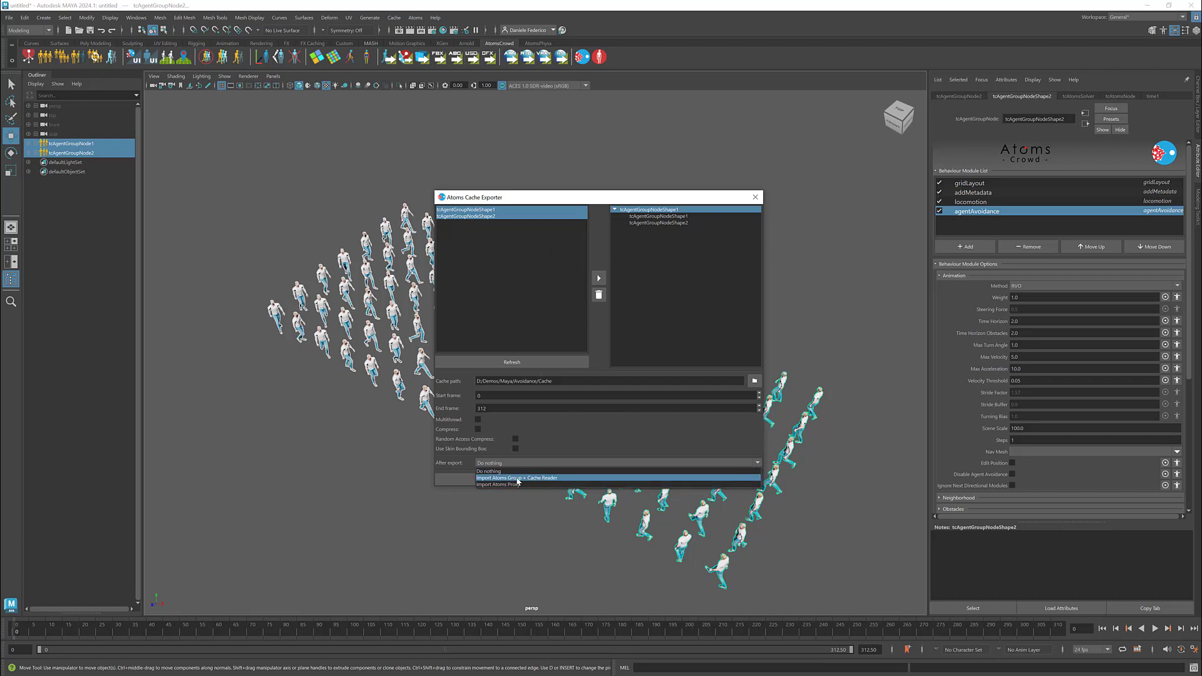
{"action": "left_click", "coordinate": [536, 478]}
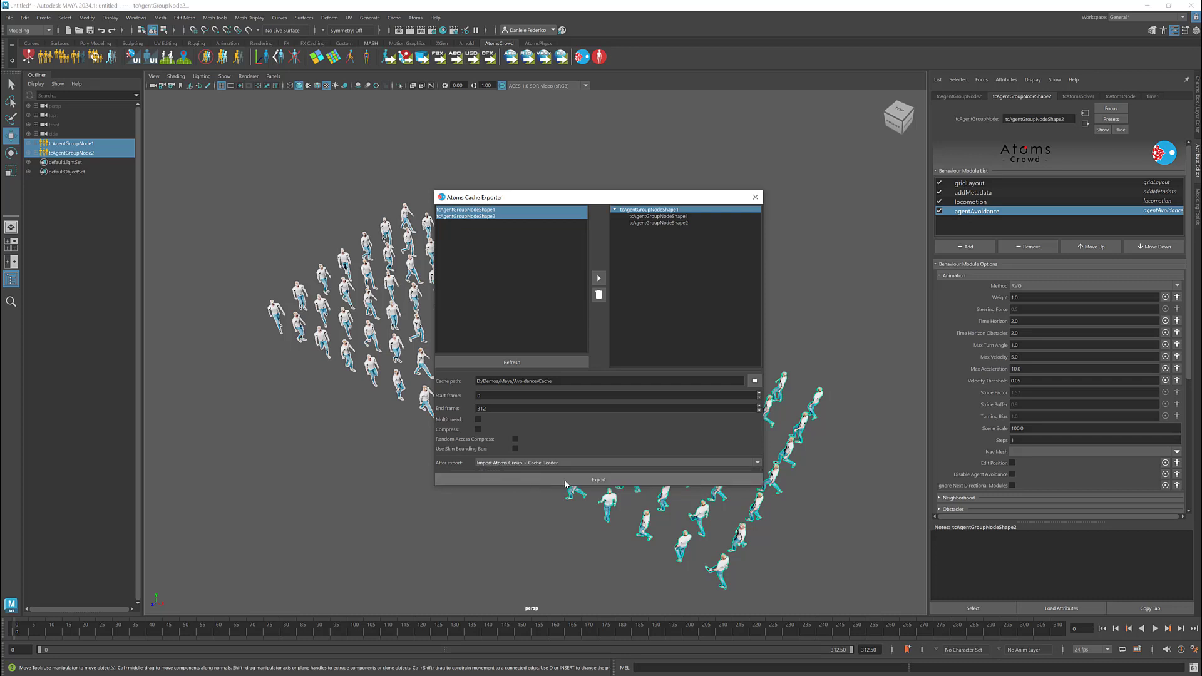
{"action": "left_click", "coordinate": [573, 480]}
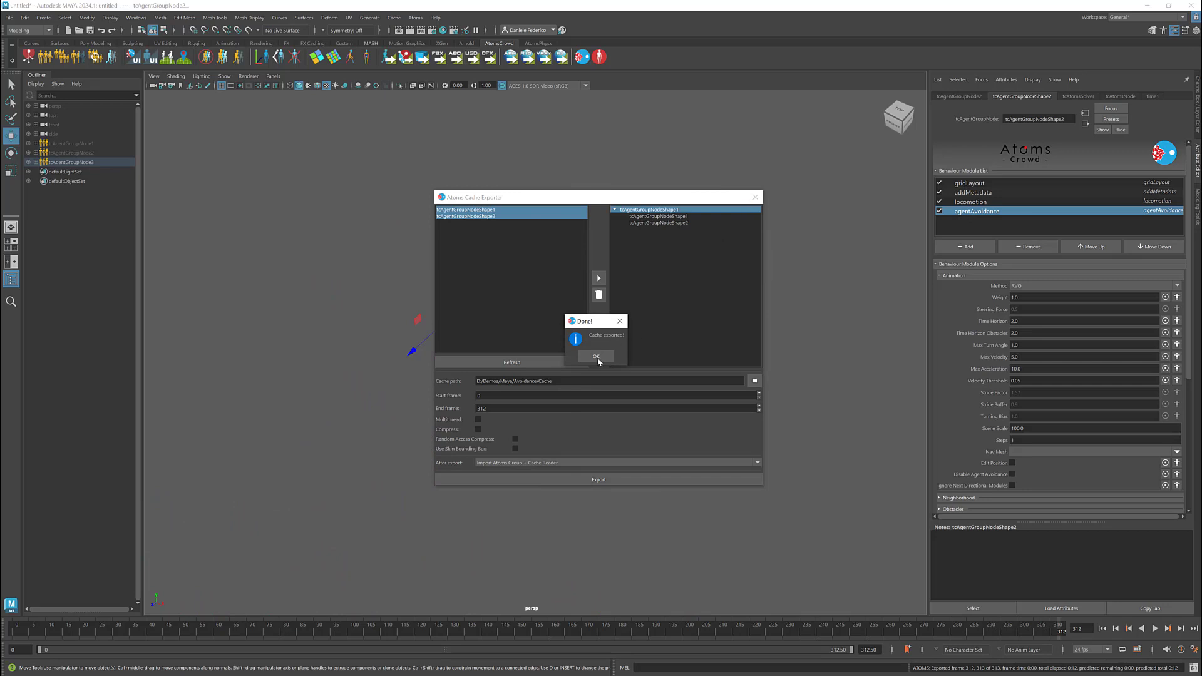
{"action": "left_click", "coordinate": [596, 357]}
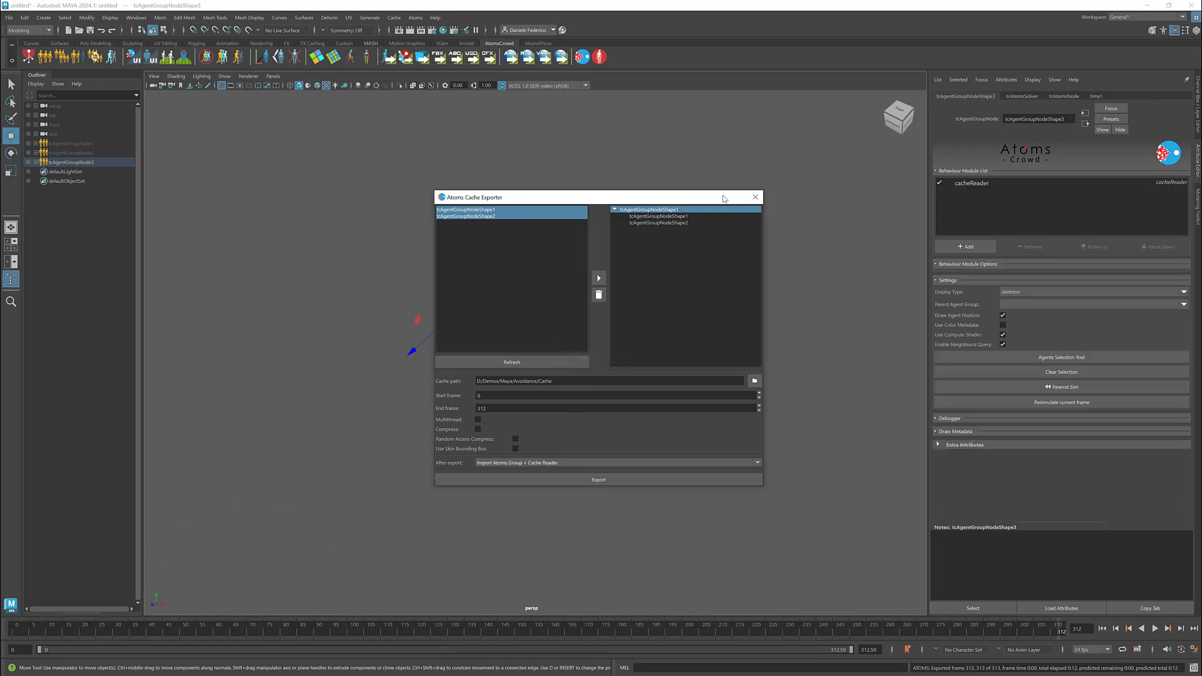
{"action": "left_click", "coordinate": [754, 197]}
{"action": "left_click", "coordinate": [1101, 627]}
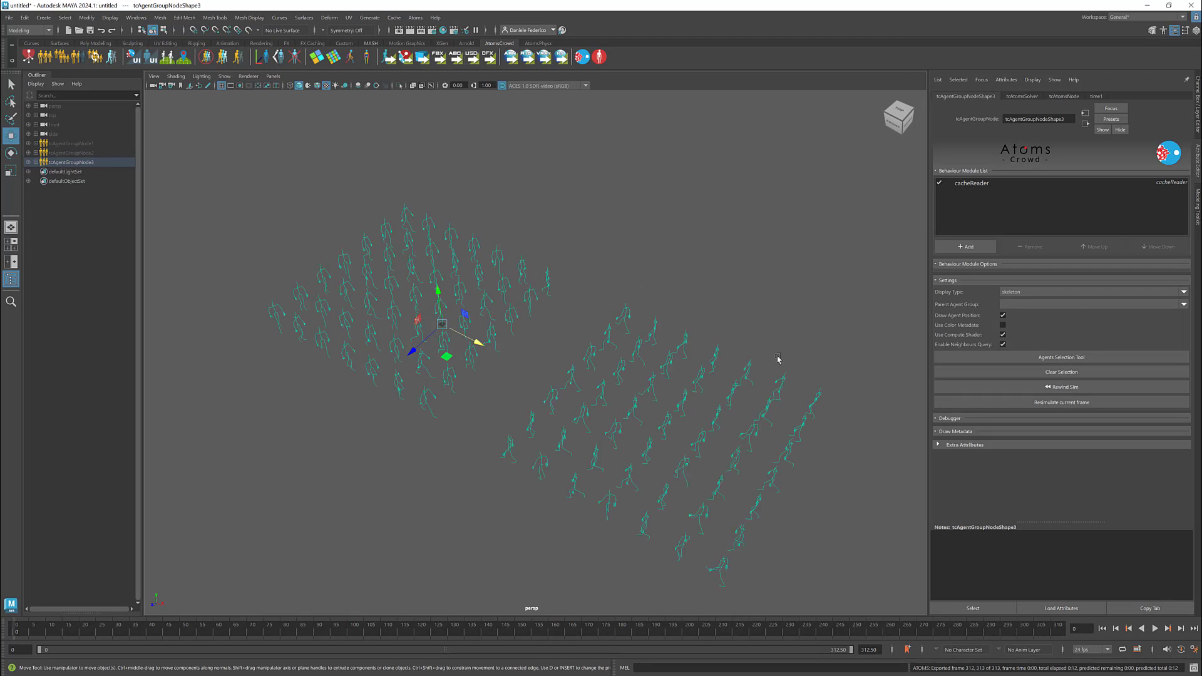
- Set the display type of the imported cacheReader agent group to skin
{"action": "left_click", "coordinate": [1064, 183]}
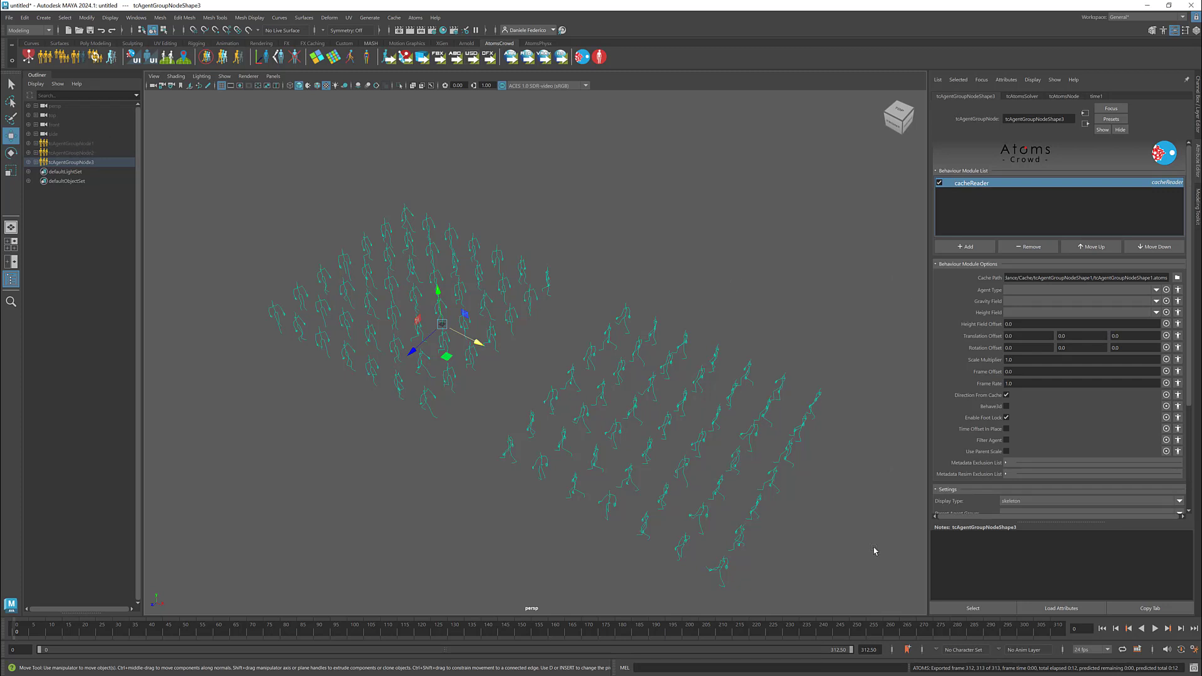
{"action": "scroll", "coordinate": [1008, 460], "scroll_direction": "down", "scroll_amount": 1}
{"action": "left_click", "coordinate": [1026, 482]}
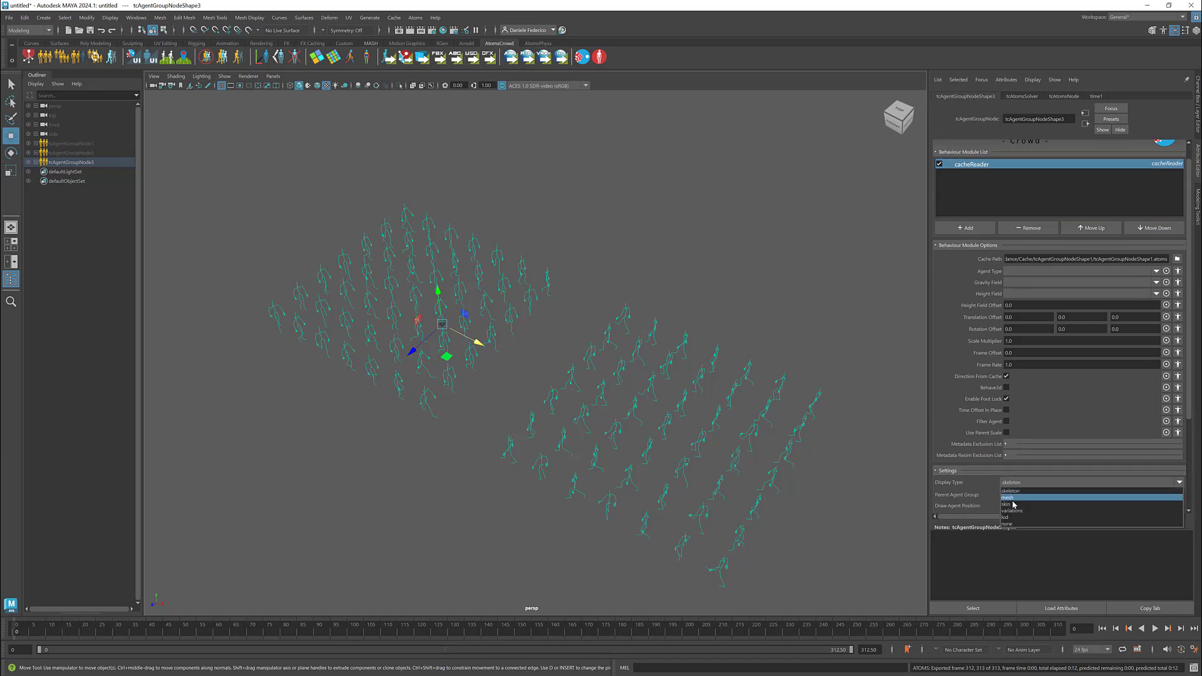
{"action": "left_click", "coordinate": [1011, 504]}
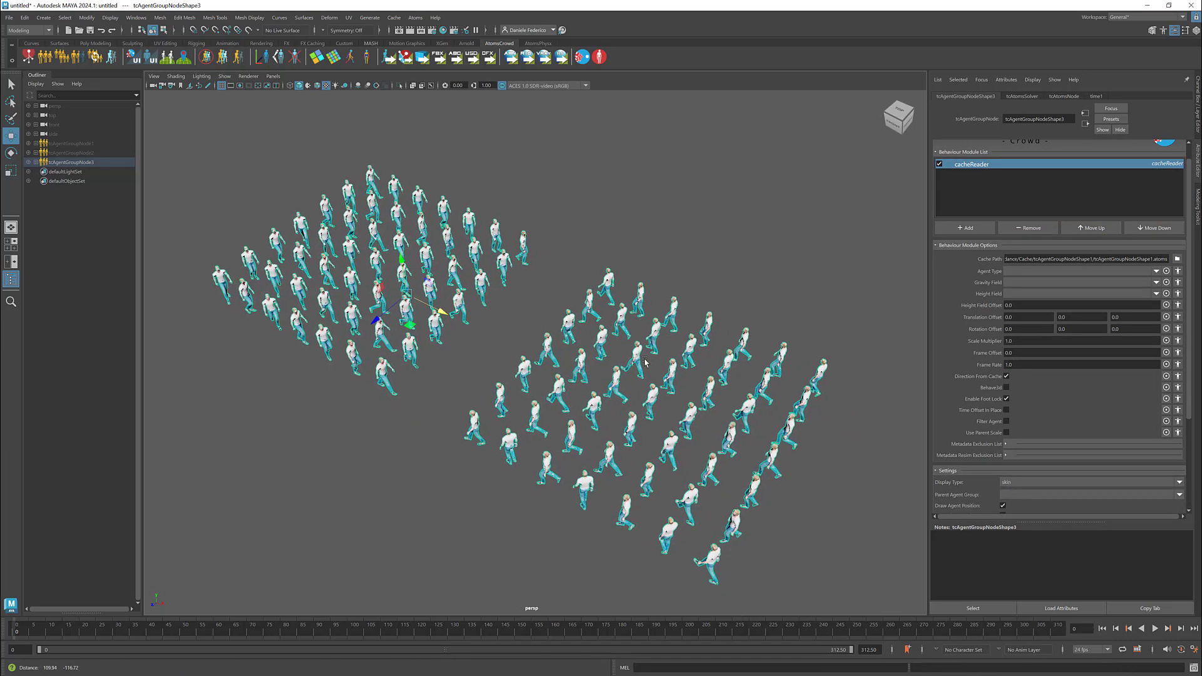
- Play the cached simulation to examine both crowds in the imported group, and rewind it to the first frame
{"action": "left_click", "coordinate": [1155, 629]}
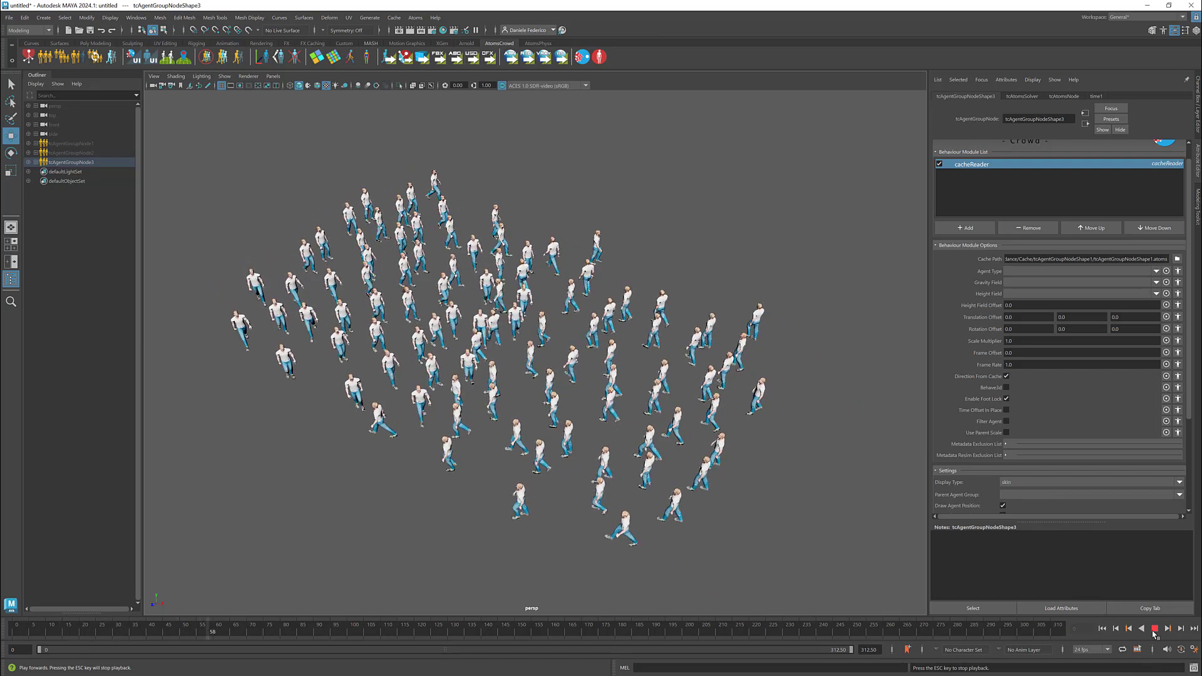
{"action": "left_click", "coordinate": [1155, 629]}
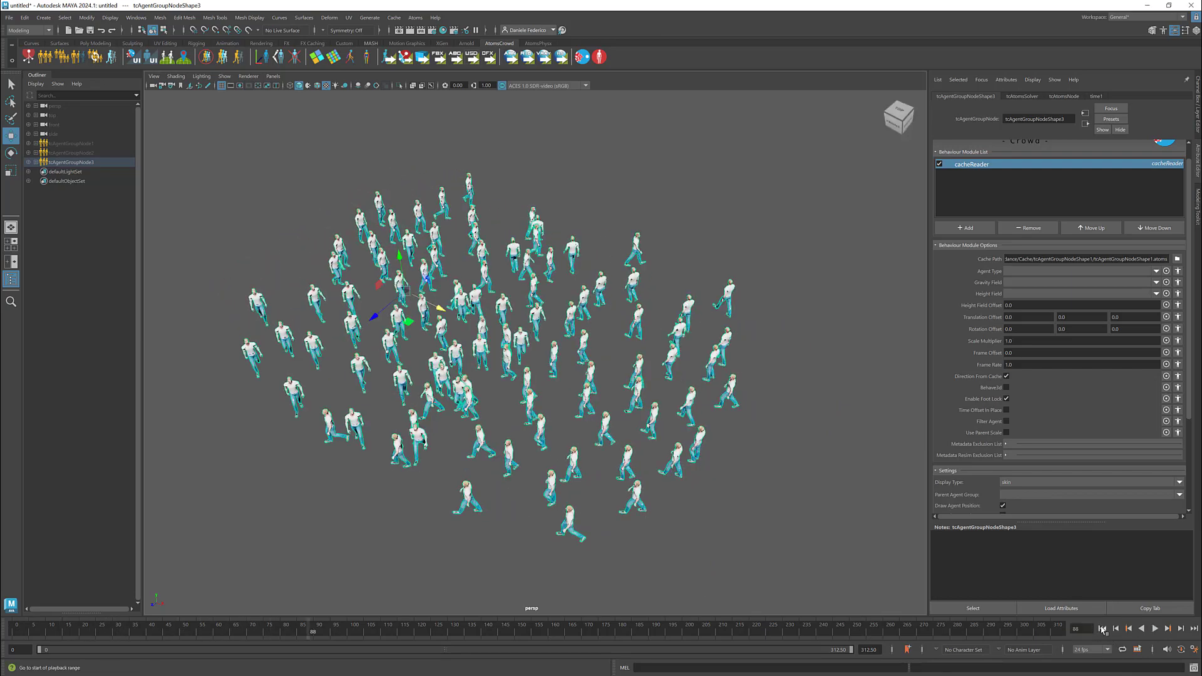
{"action": "left_click", "coordinate": [1101, 629]}
- Open the Agent Deleter for the cached agent group and set its frames option to GUI Frame Range
{"action": "left_click", "coordinate": [415, 17]}
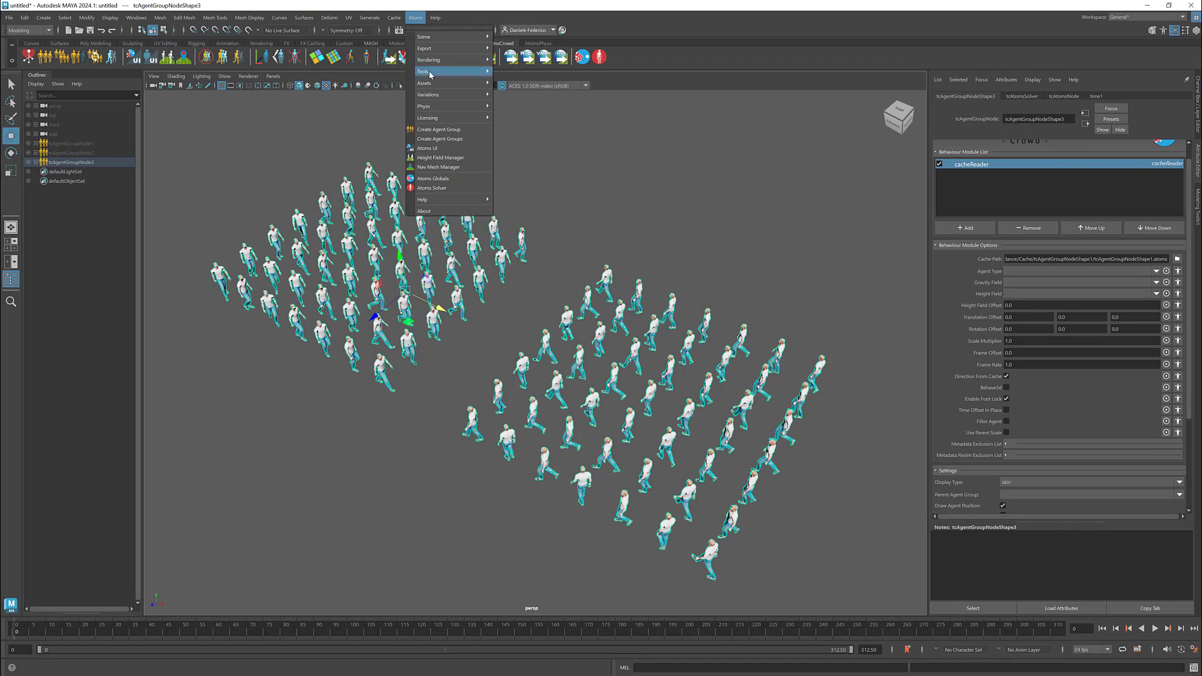
{"action": "mouse_move", "coordinate": [450, 71]}
{"action": "left_click", "coordinate": [542, 124]}
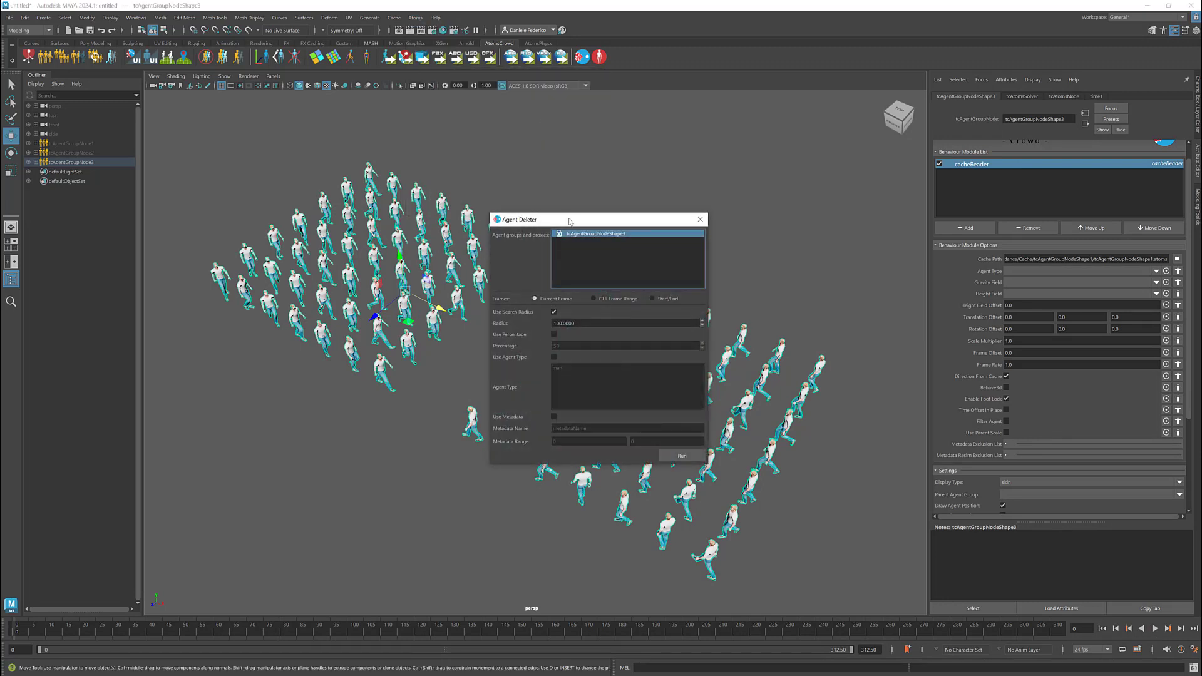
{"action": "left_click_drag", "start_coordinate": [485, 179], "coordinate": [508, 159]}
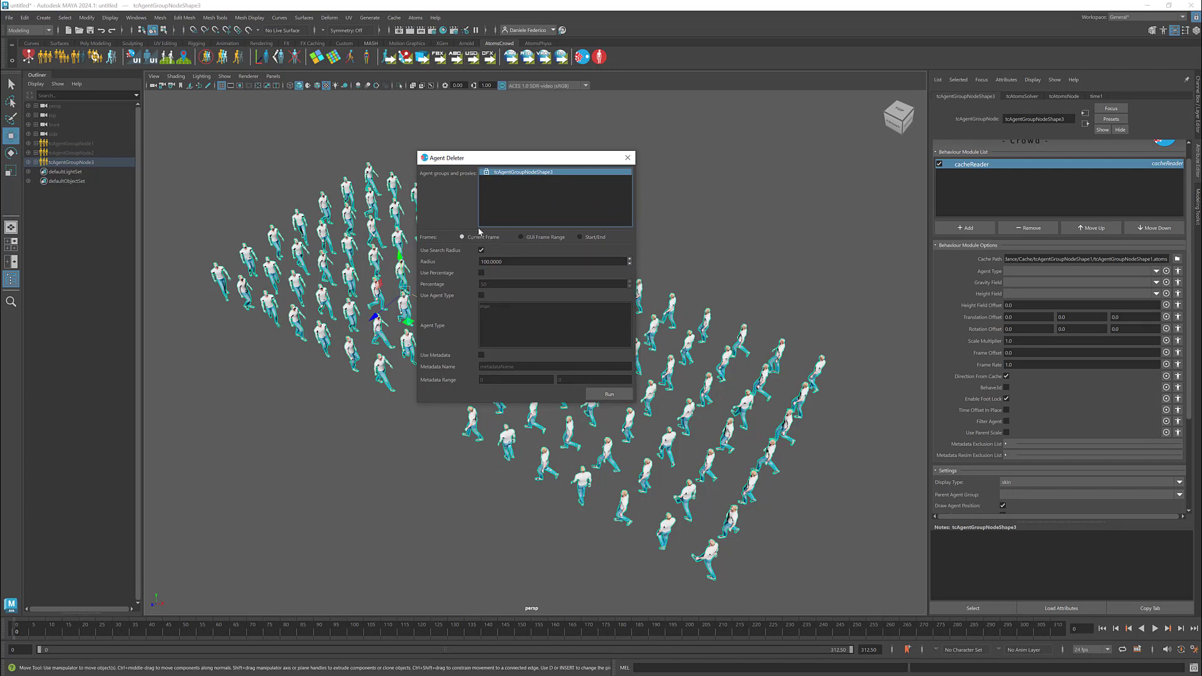
{"action": "left_click_drag", "start_coordinate": [526, 157], "coordinate": [468, 121]}
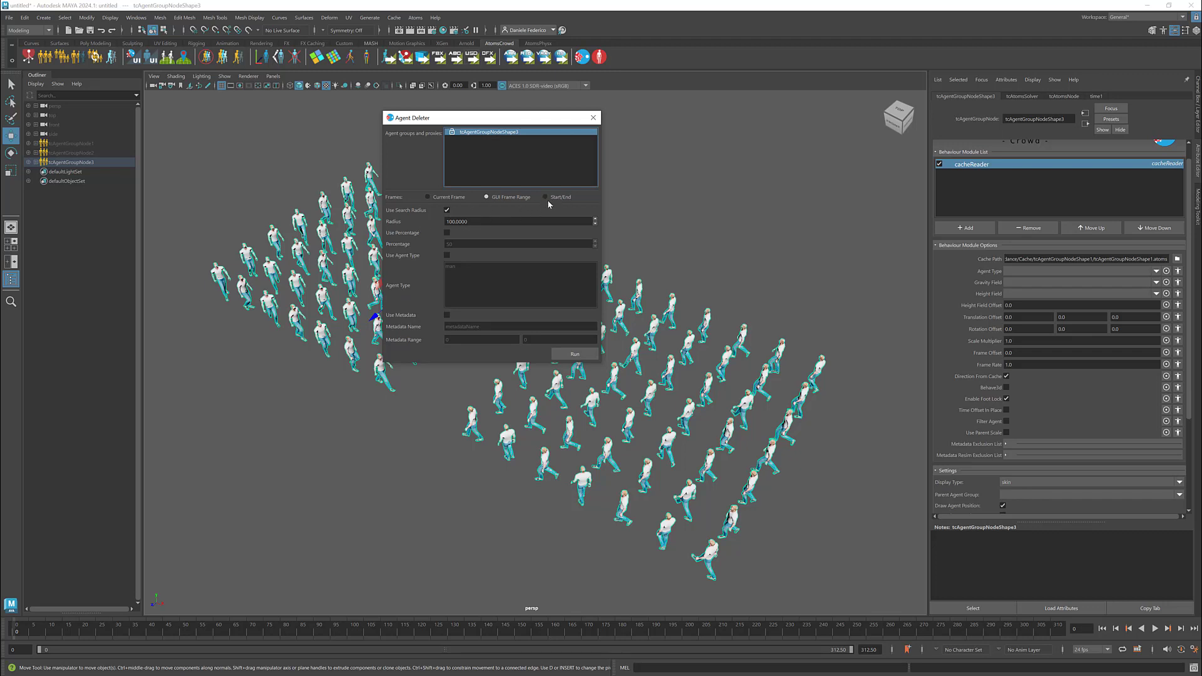
- Run the Agent Deleter with a search radius of 80 to remove colliding cached agents, and close it
{"action": "double_click", "coordinate": [473, 222]}
{"action": "type", "text": "80"}
{"action": "key", "text": "Return"}
{"action": "left_click", "coordinate": [574, 354]}
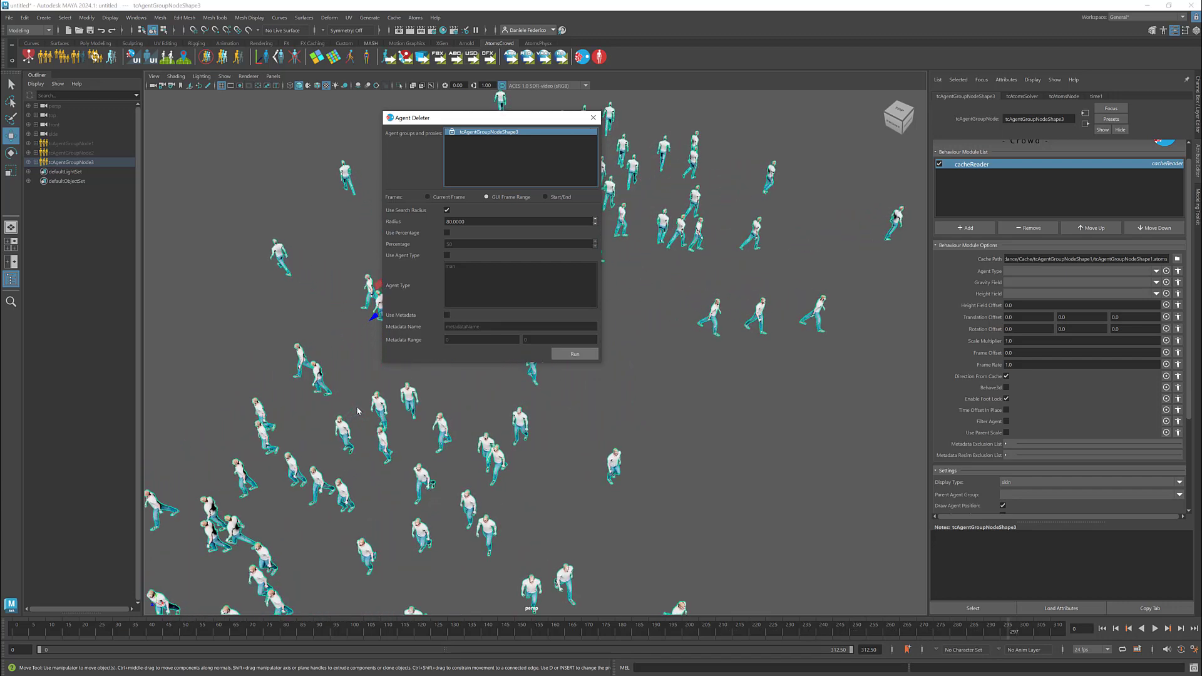
{"action": "left_click", "coordinate": [489, 255]}
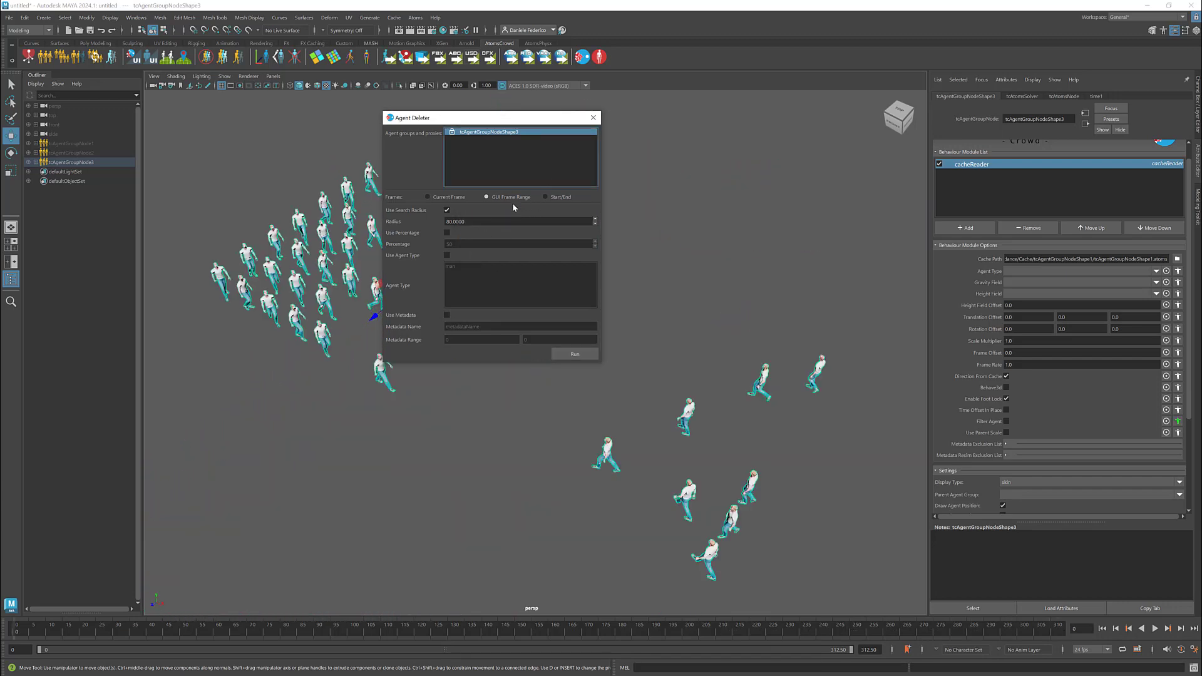
{"action": "left_click", "coordinate": [592, 117]}
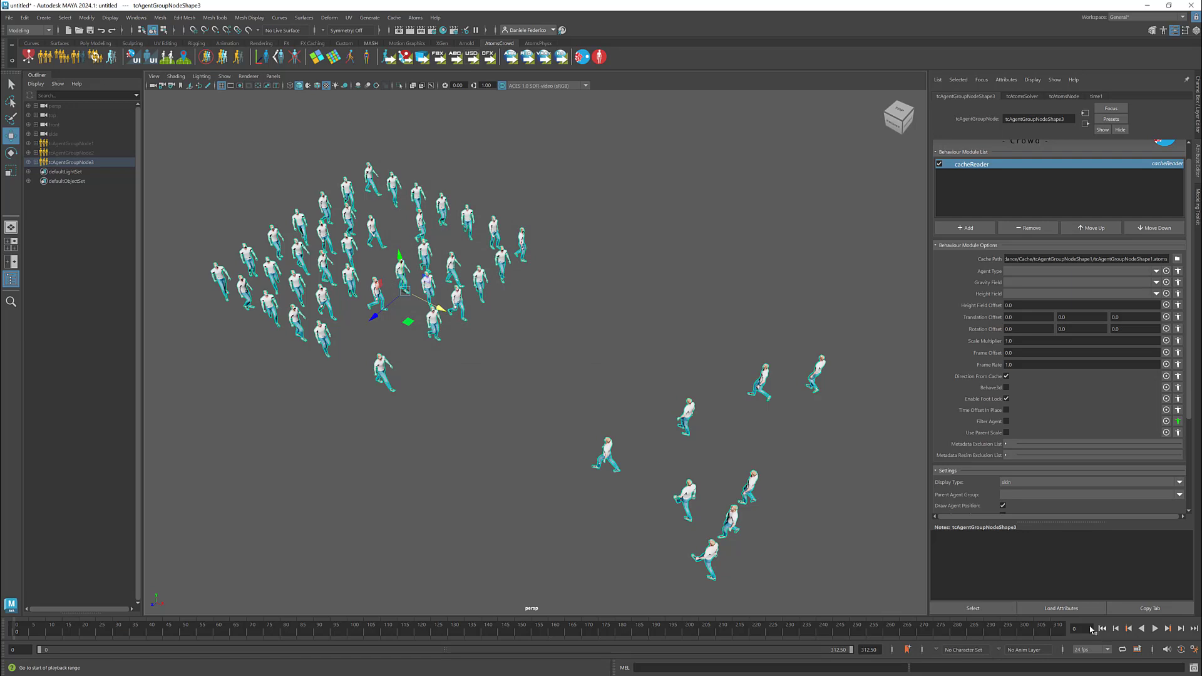
- Play the filtered cache to examine the remaining agents for collisions, and return to the first frame
{"action": "left_click", "coordinate": [1154, 629]}
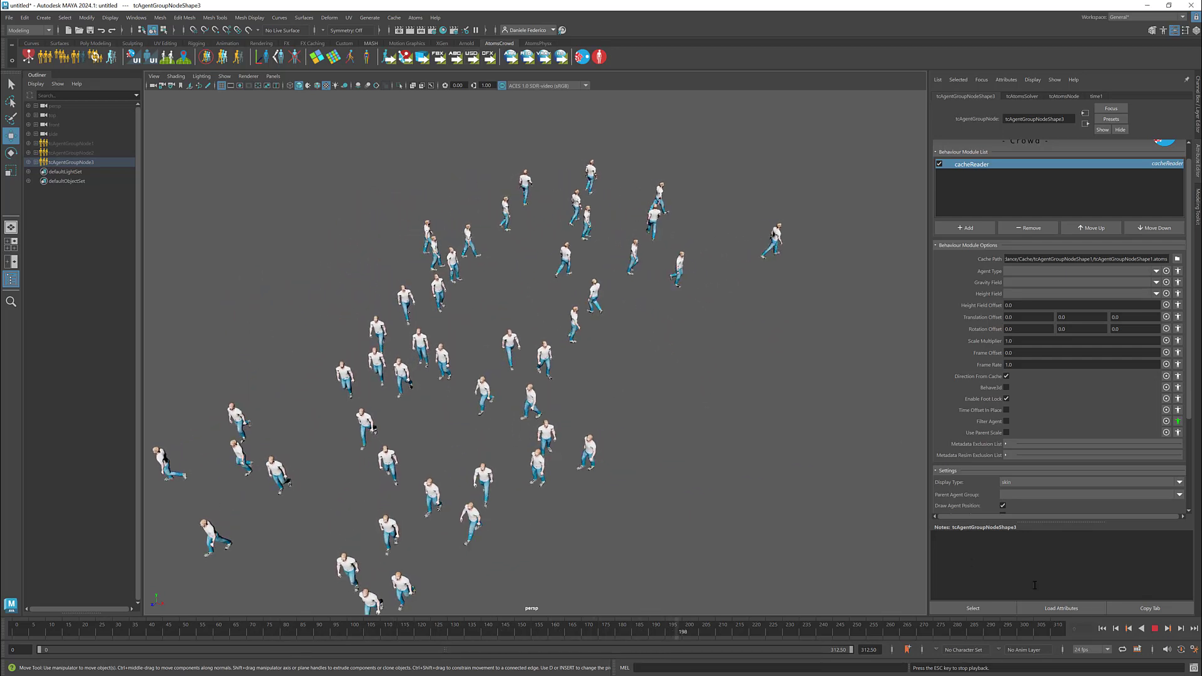
{"action": "left_click", "coordinate": [1155, 629]}
{"action": "left_click", "coordinate": [1102, 628]}
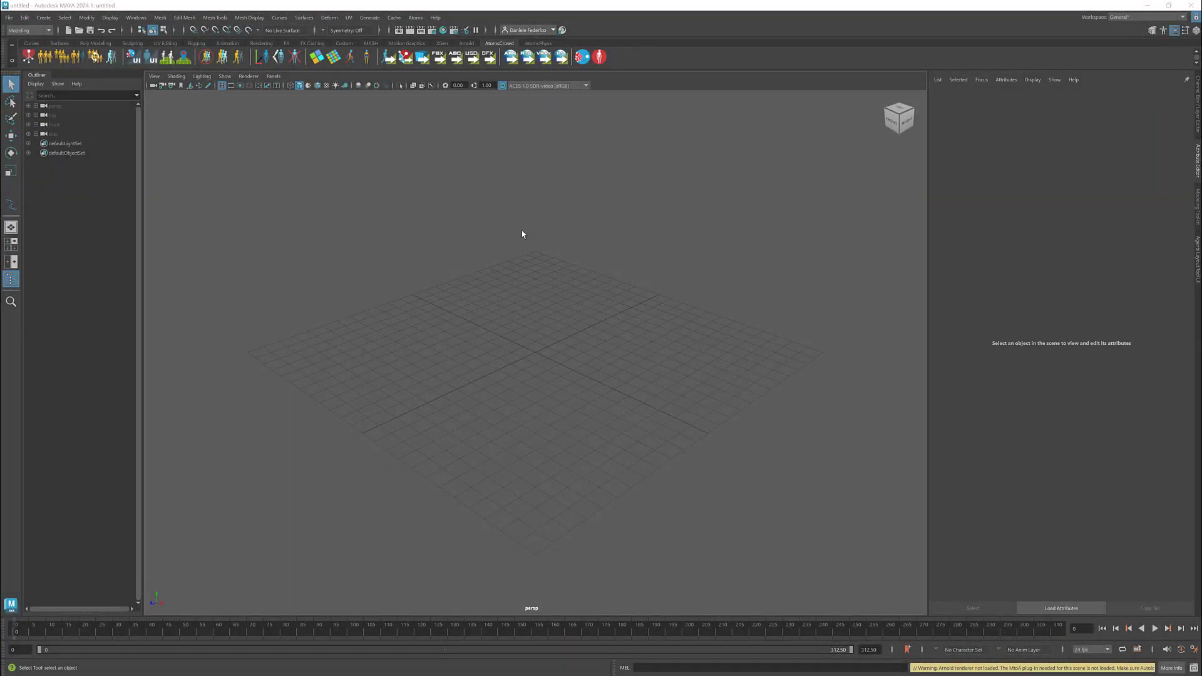
- Create an agent group in the new empty scene and add a gridLayout module to it
{"action": "left_click", "coordinate": [415, 19]}
{"action": "left_click", "coordinate": [544, 183]}
{"action": "left_click", "coordinate": [615, 351]}
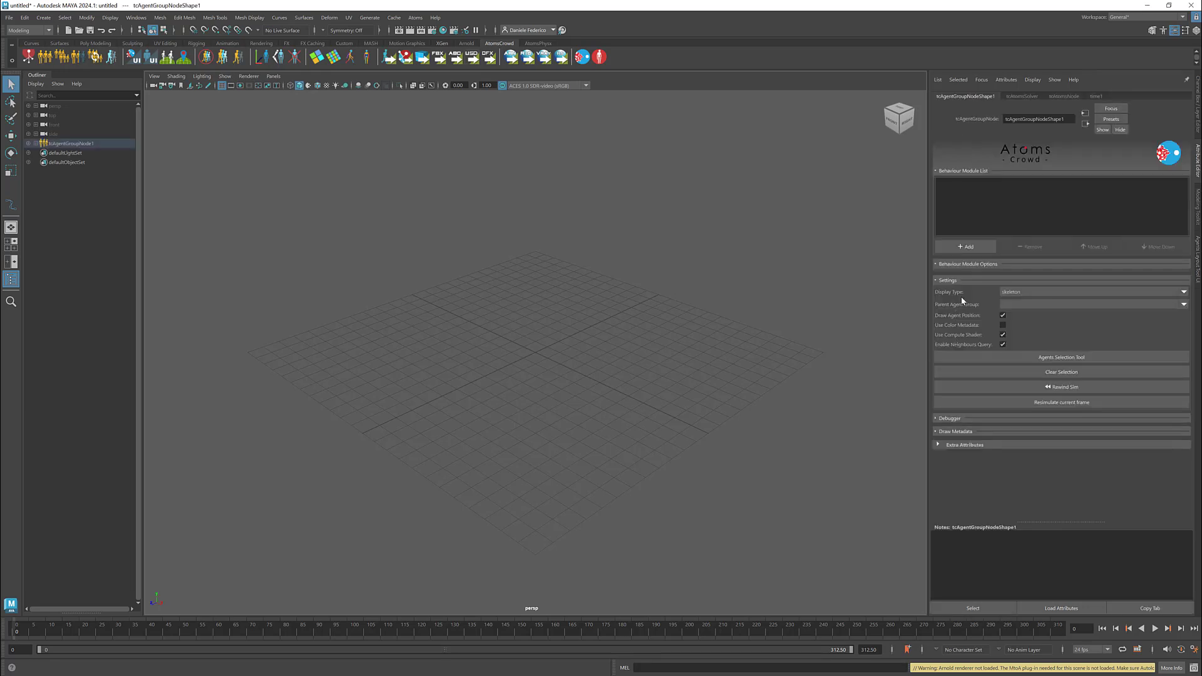
{"action": "left_click", "coordinate": [962, 246]}
{"action": "key", "text": "Return"}
- Add the stateMachine and addMetadata behaviour modules to the agent group
{"action": "left_click", "coordinate": [957, 243]}
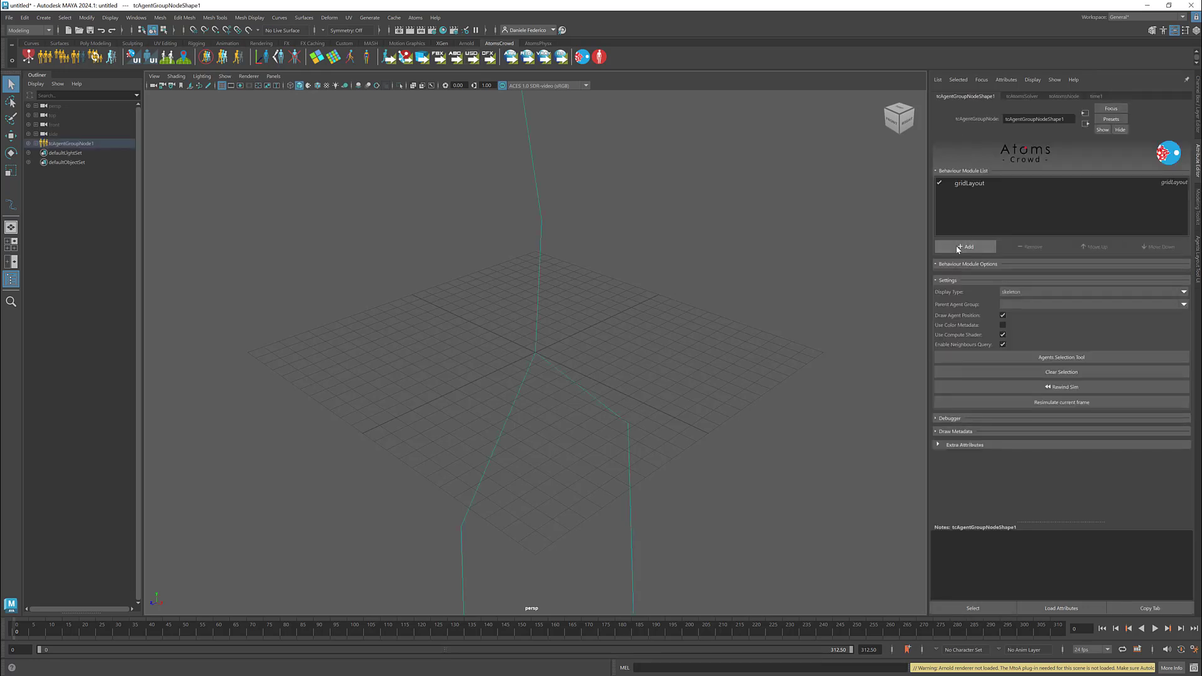
{"action": "type", "text": "sal"}
{"action": "key", "text": "Return"}
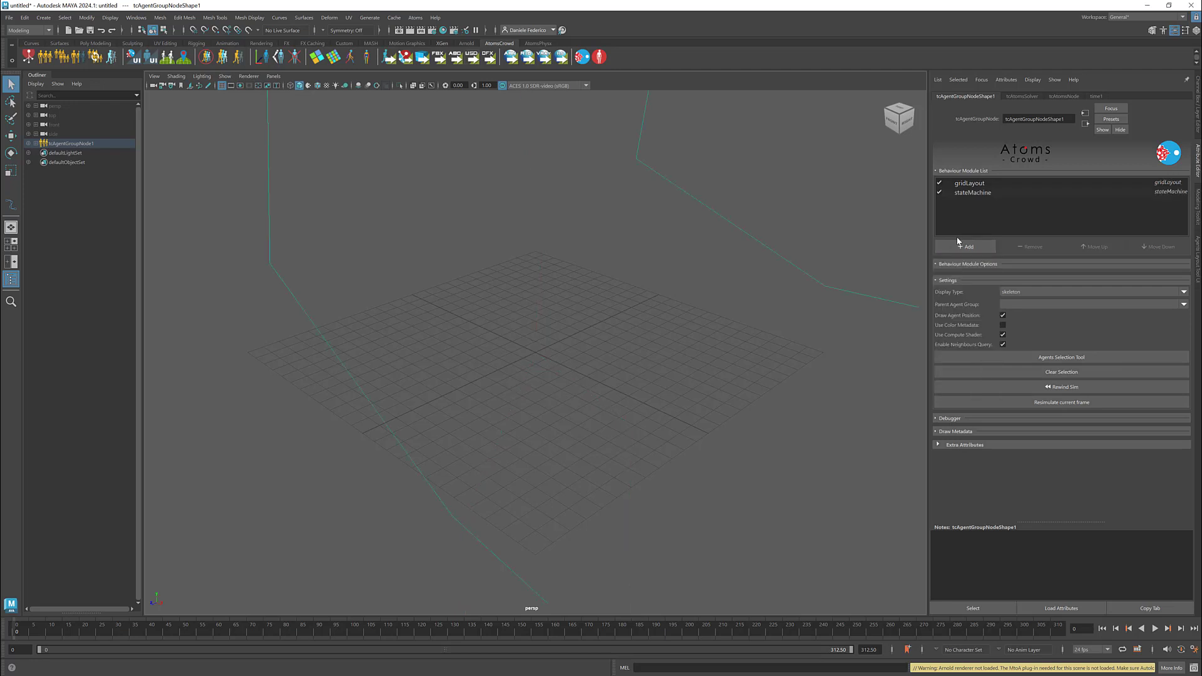
{"action": "left_click", "coordinate": [962, 245]}
{"action": "type", "text": "meta"}
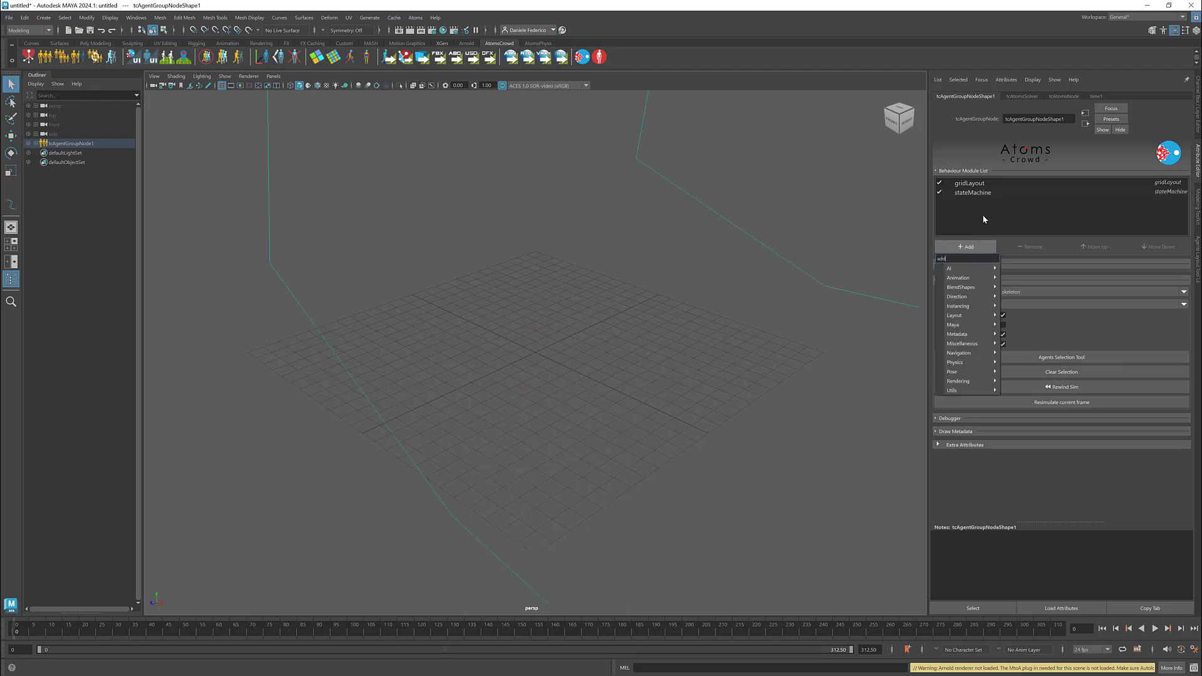
{"action": "key", "text": "Return"}
{"action": "right_click_drag", "start_coordinate": [918, 228], "coordinate": [463, 347], "text": "alt"}
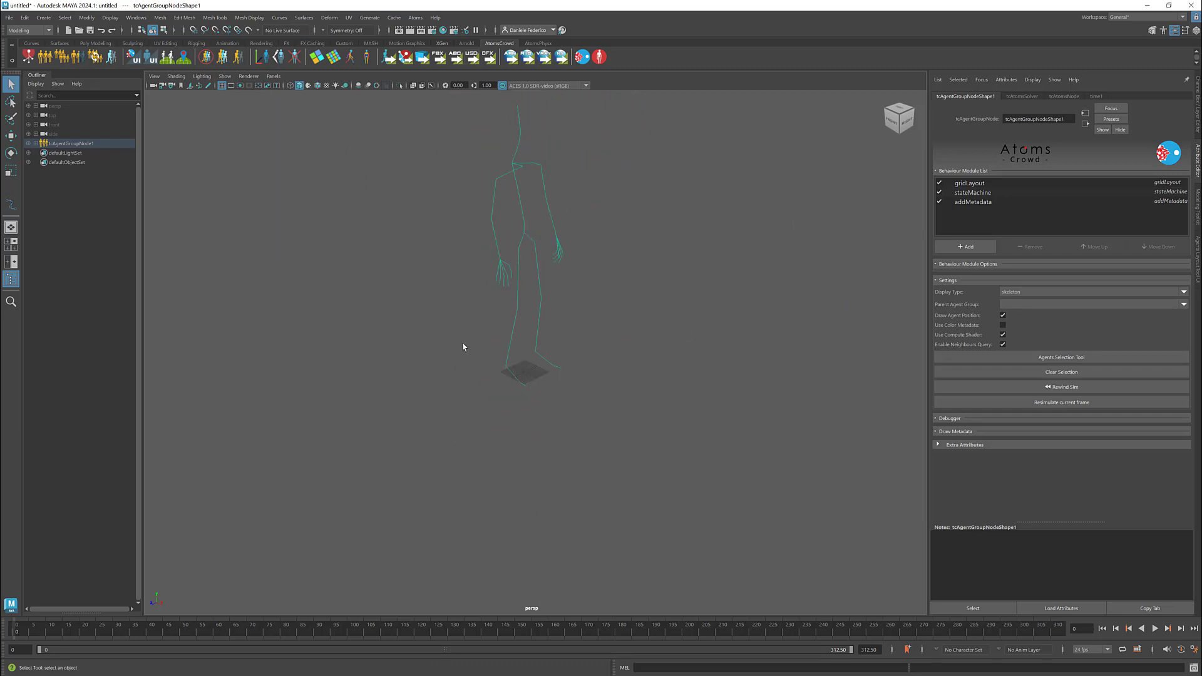
- Set the gridLayout module's Size to 6 in X and 6 in Z
{"action": "left_click", "coordinate": [1002, 183]}
{"action": "left_click", "coordinate": [1017, 309]}
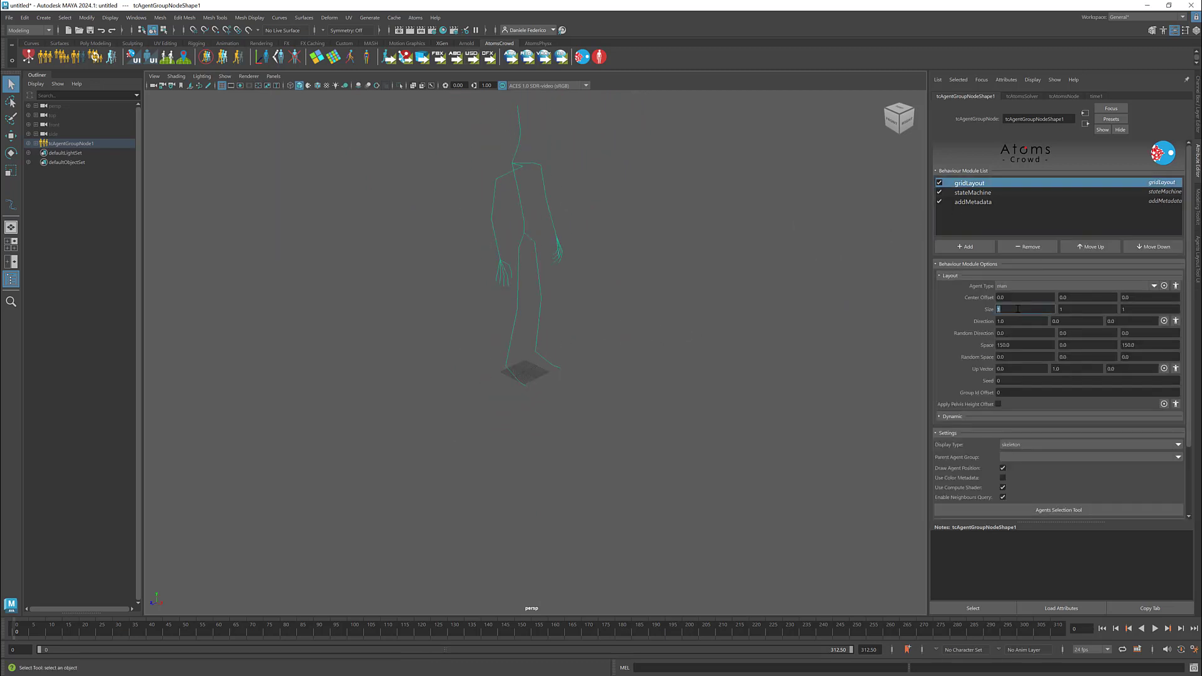
{"action": "type", "text": "6"}
{"action": "key", "text": "Tab"}
{"action": "key", "text": "Tab"}
{"action": "type", "text": "6"}
{"action": "key", "text": "Tab"}
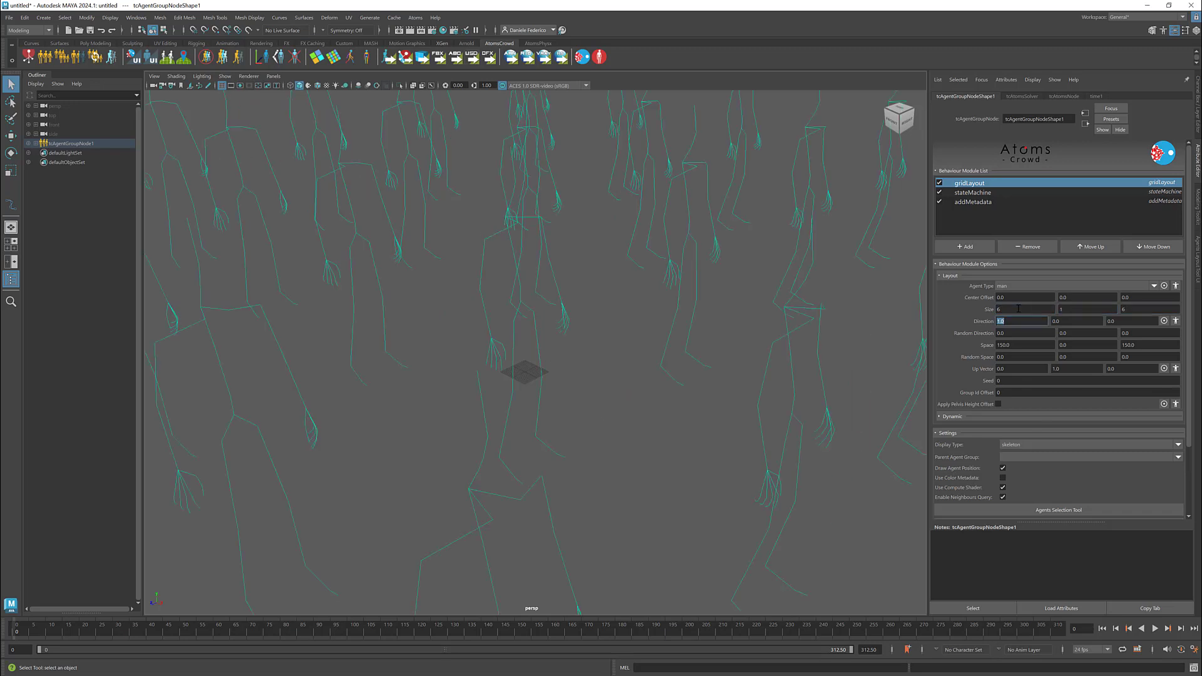
{"action": "right_click_drag", "start_coordinate": [791, 261], "coordinate": [569, 239], "text": "alt"}
- Set the gridLayout module's Size to 8 in X and 8 in Z
{"action": "left_click", "coordinate": [1021, 307]}
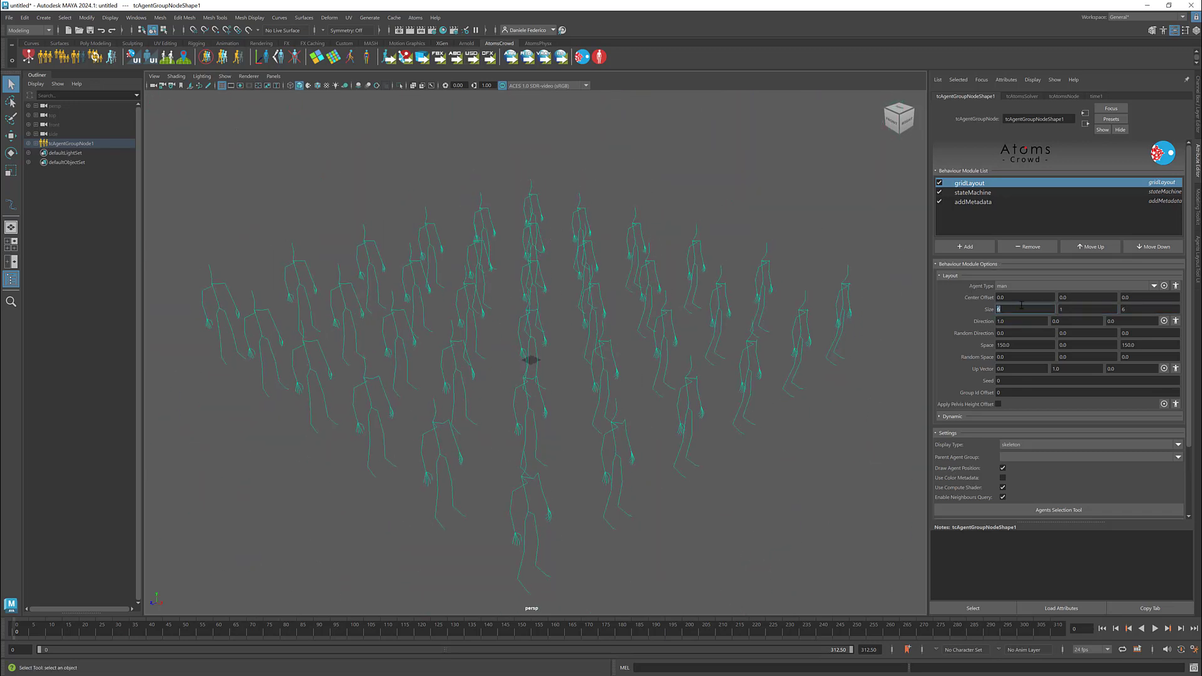
{"action": "type", "text": "8"}
{"action": "key", "text": "Tab"}
{"action": "key", "text": "Tab"}
{"action": "type", "text": "8"}
{"action": "key", "text": "Tab"}
{"action": "right_click_drag", "start_coordinate": [830, 285], "coordinate": [745, 282], "text": "alt"}
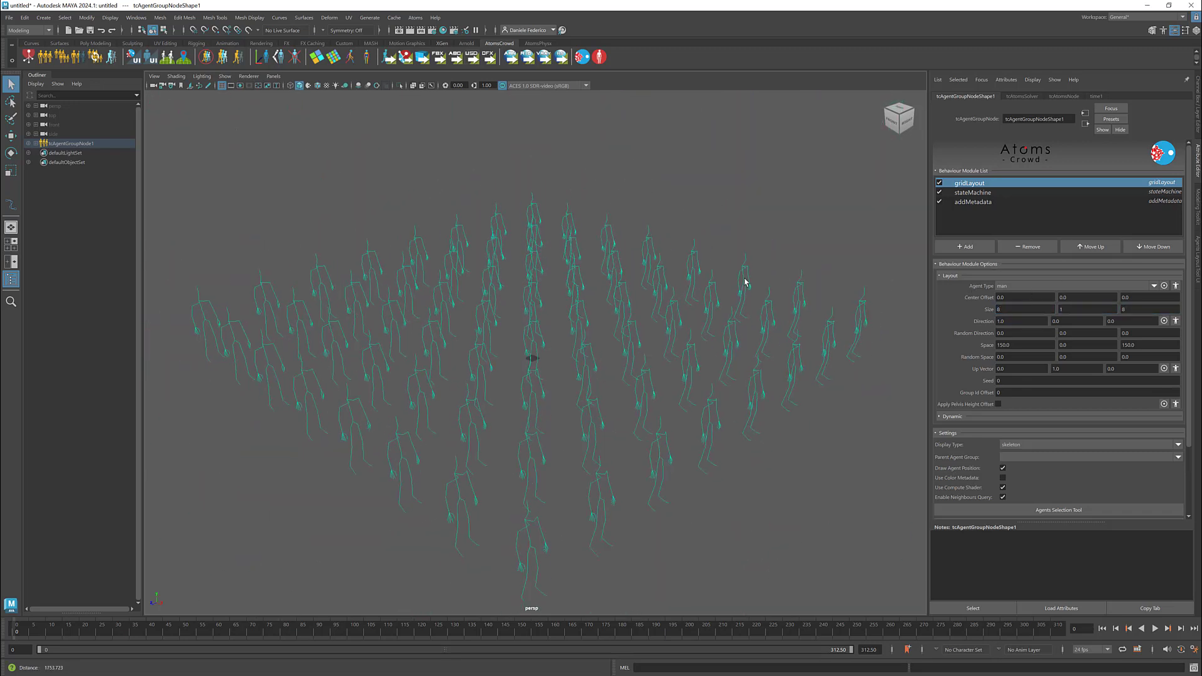
{"action": "middle_click_drag", "start_coordinate": [567, 264], "coordinate": [483, 264], "text": "alt"}
- Set the grid's X Direction to -1.0 and its Random Direction to 0.2 in X and Z
{"action": "left_click", "coordinate": [1025, 321]}
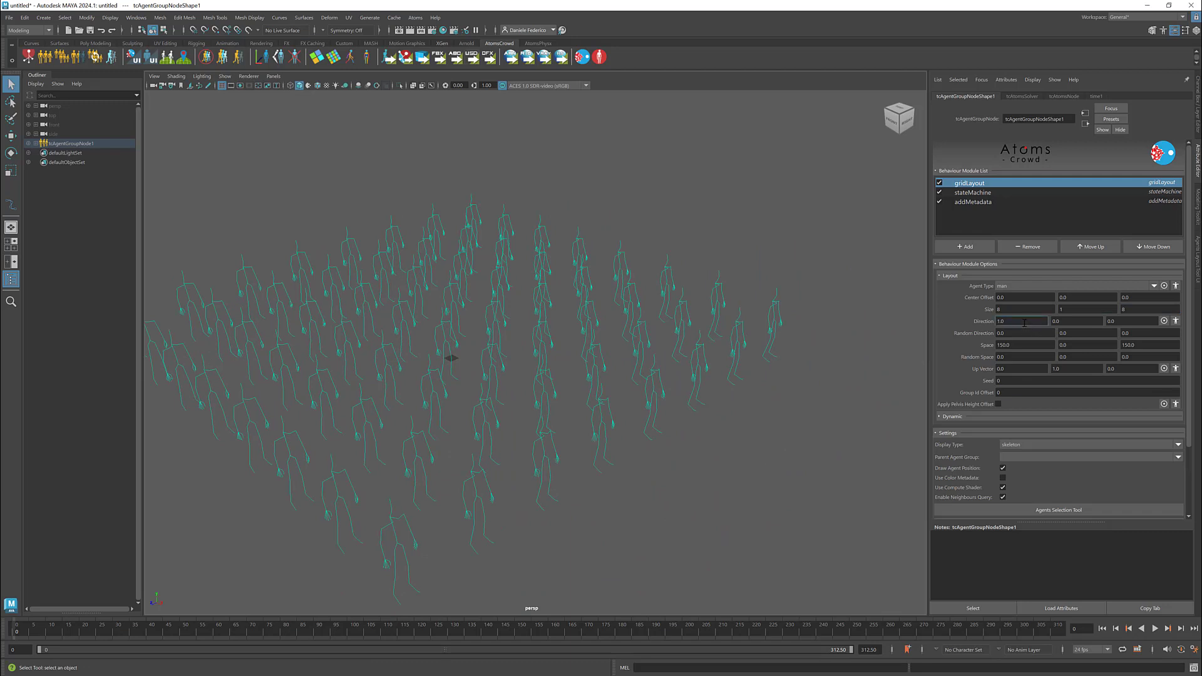
{"action": "type", "text": "-1.0"}
{"action": "key", "text": "Return"}
{"action": "left_click", "coordinate": [1012, 334]}
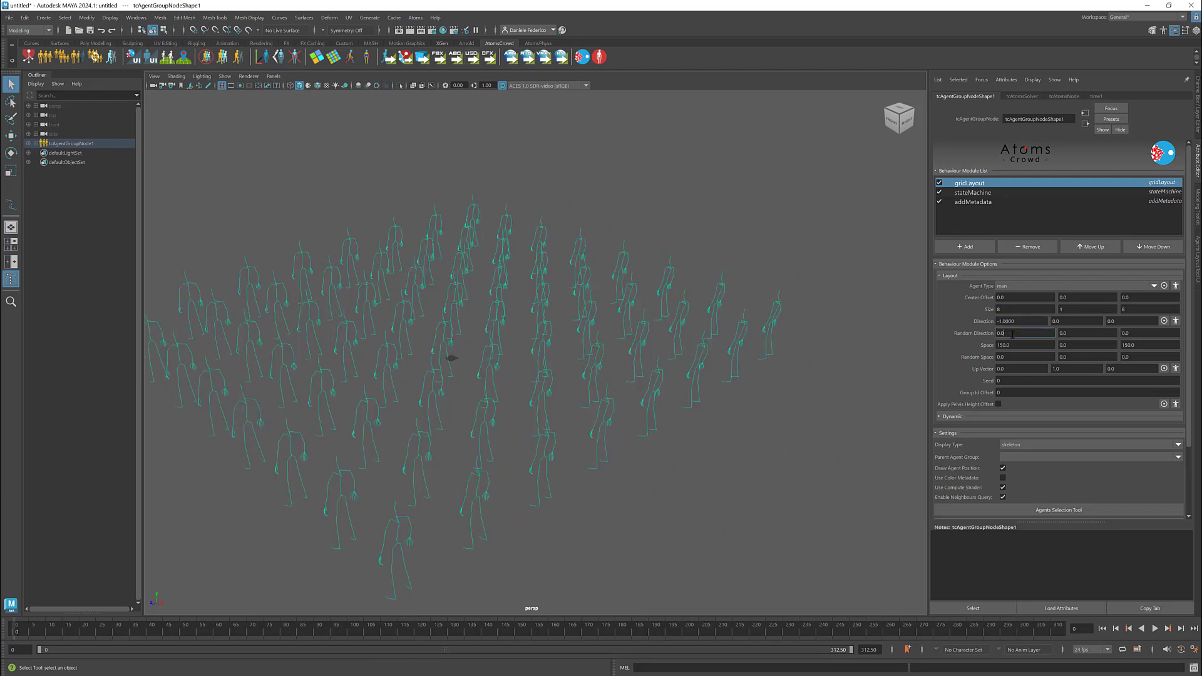
{"action": "type", "text": "2"}
{"action": "key", "text": "Tab"}
{"action": "key", "text": "Tab"}
{"action": "type", "text": "0.2"}
{"action": "key", "text": "Tab"}
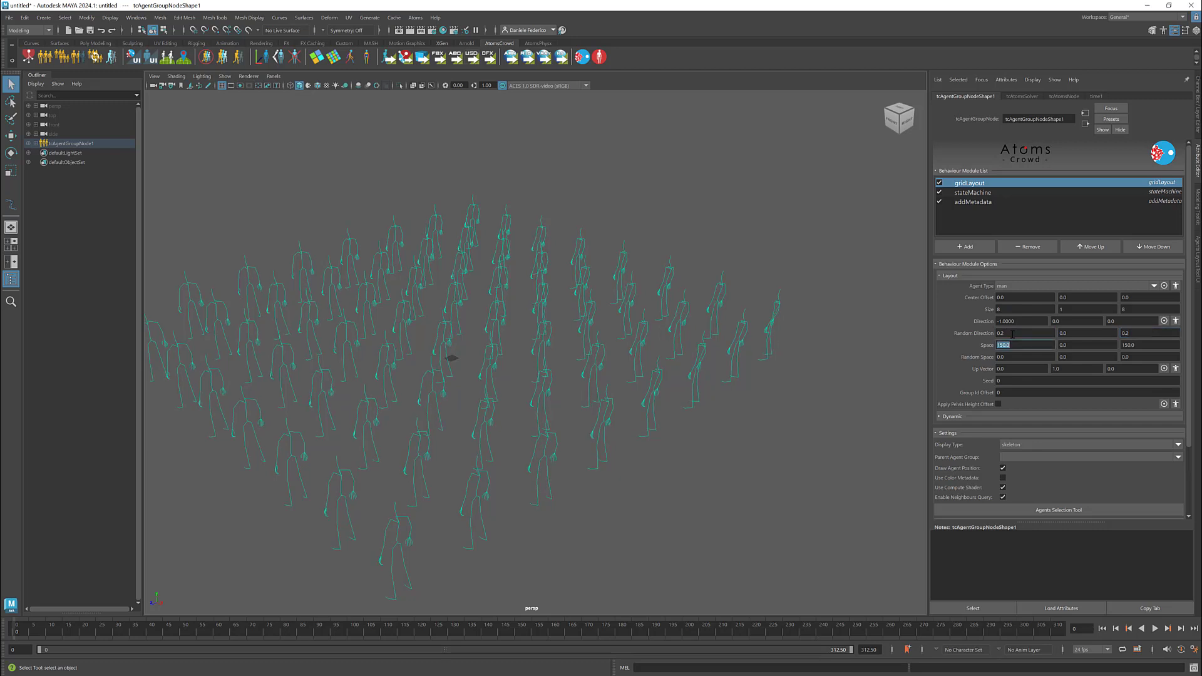
- Set the grid's Space between agents to 250 in X and Z
{"action": "type", "text": "250"}
{"action": "key", "text": "Tab"}
{"action": "key", "text": "Tab"}
{"action": "type", "text": "250"}
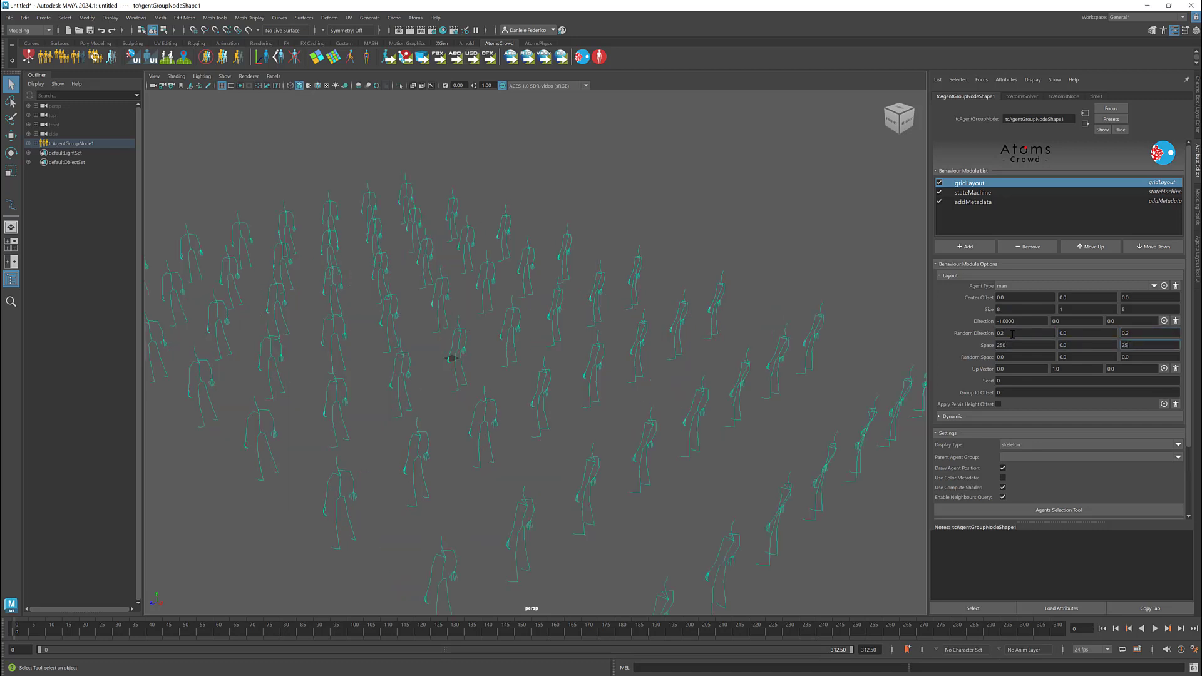
{"action": "scroll", "coordinate": [567, 303], "scroll_direction": "down", "scroll_amount": 1}
{"action": "left_click_drag", "start_coordinate": [539, 287], "coordinate": [1051, 323], "text": "alt"}
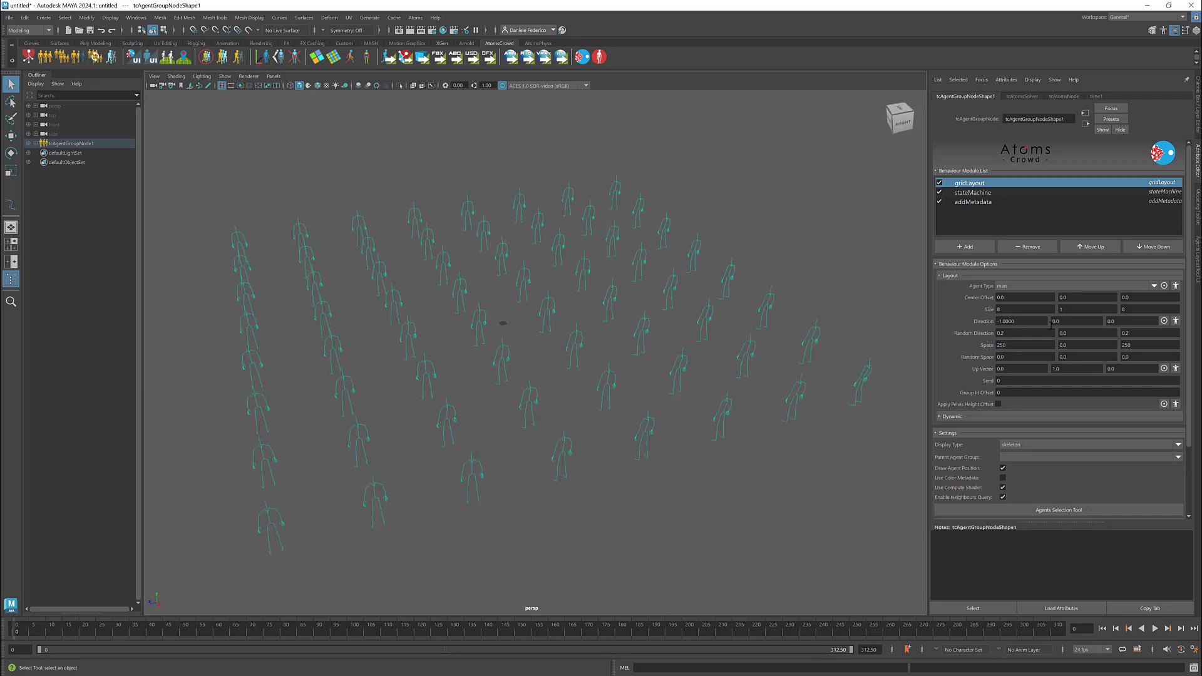
- Set the grid's Random Space to 50 in X and Z
{"action": "left_click", "coordinate": [1020, 356]}
{"action": "type", "text": "50"}
{"action": "key", "text": "Tab"}
{"action": "key", "text": "Tab"}
{"action": "type", "text": "50"}
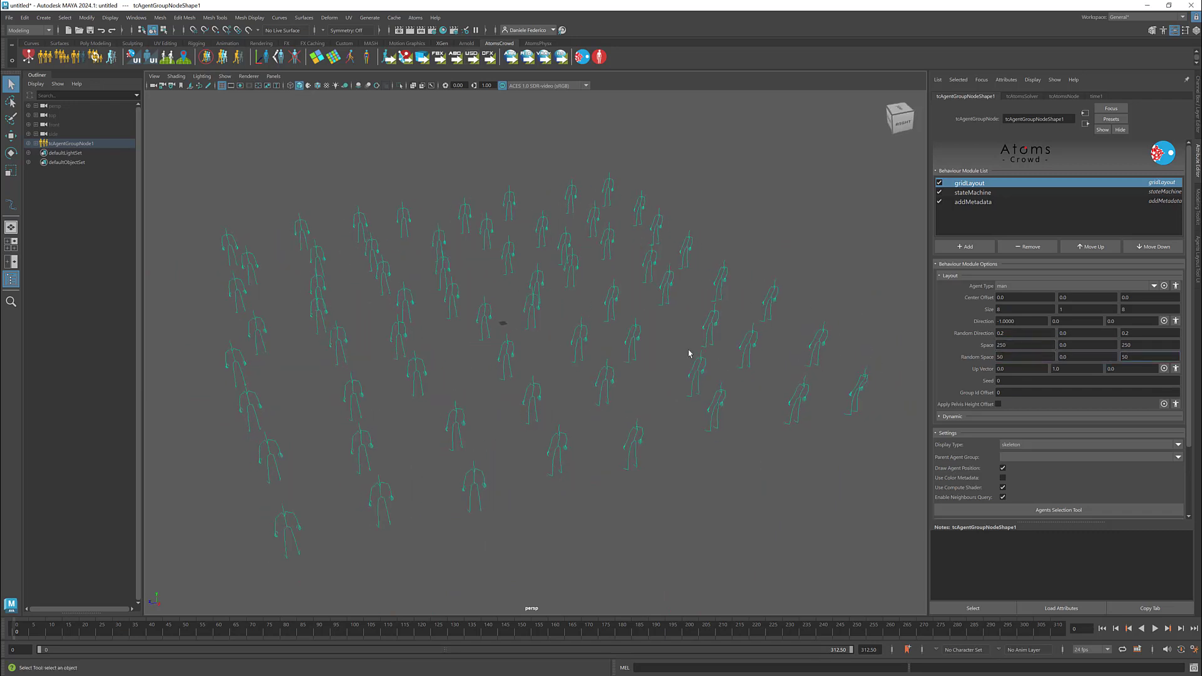
- Set the agent group's Display Type to skin and show the viewport with textured shading
{"action": "left_click", "coordinate": [1019, 445]}
{"action": "left_click", "coordinate": [1020, 474]}
{"action": "left_click", "coordinate": [639, 353]}
{"action": "key", "text": "6"}
{"action": "left_click", "coordinate": [639, 353]}
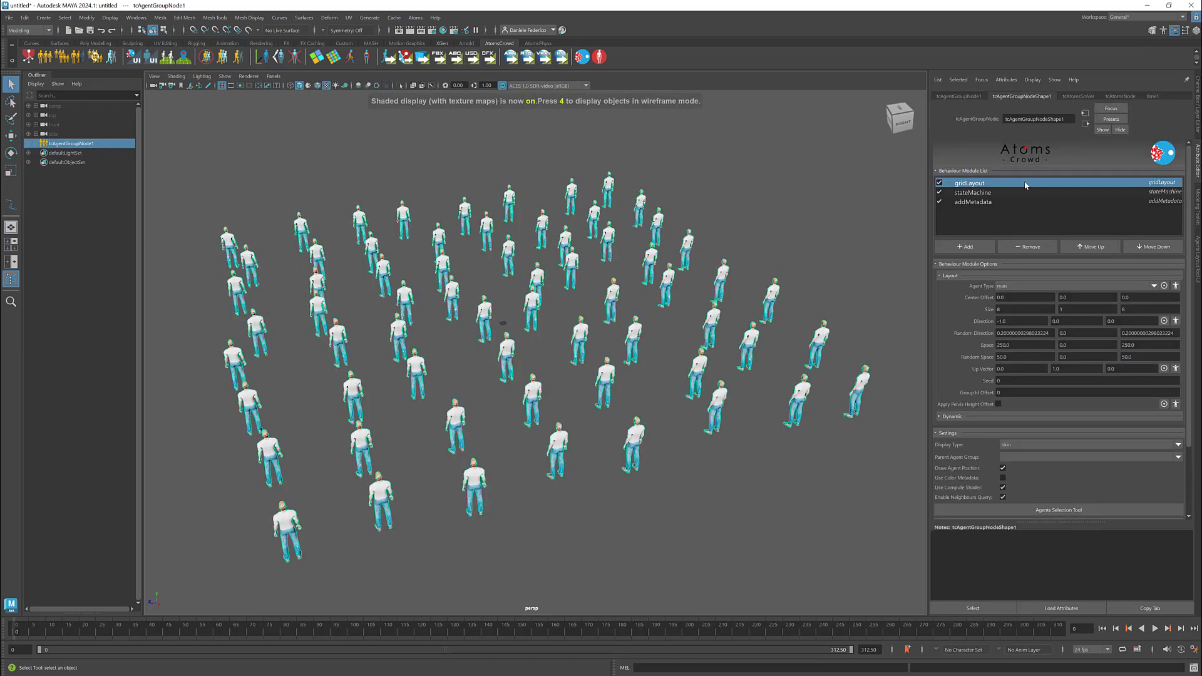
- Set the State of the stateMachine module to 4
{"action": "left_click", "coordinate": [974, 193]}
{"action": "left_click", "coordinate": [1039, 286]}
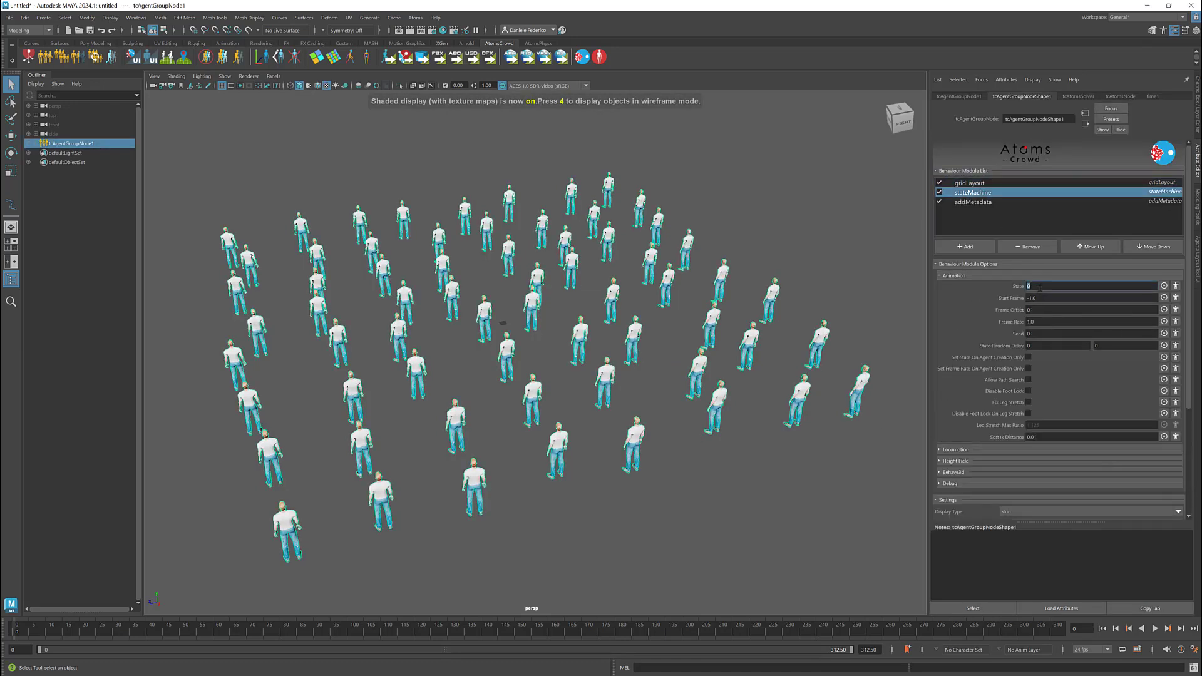
{"action": "type", "text": "4"}
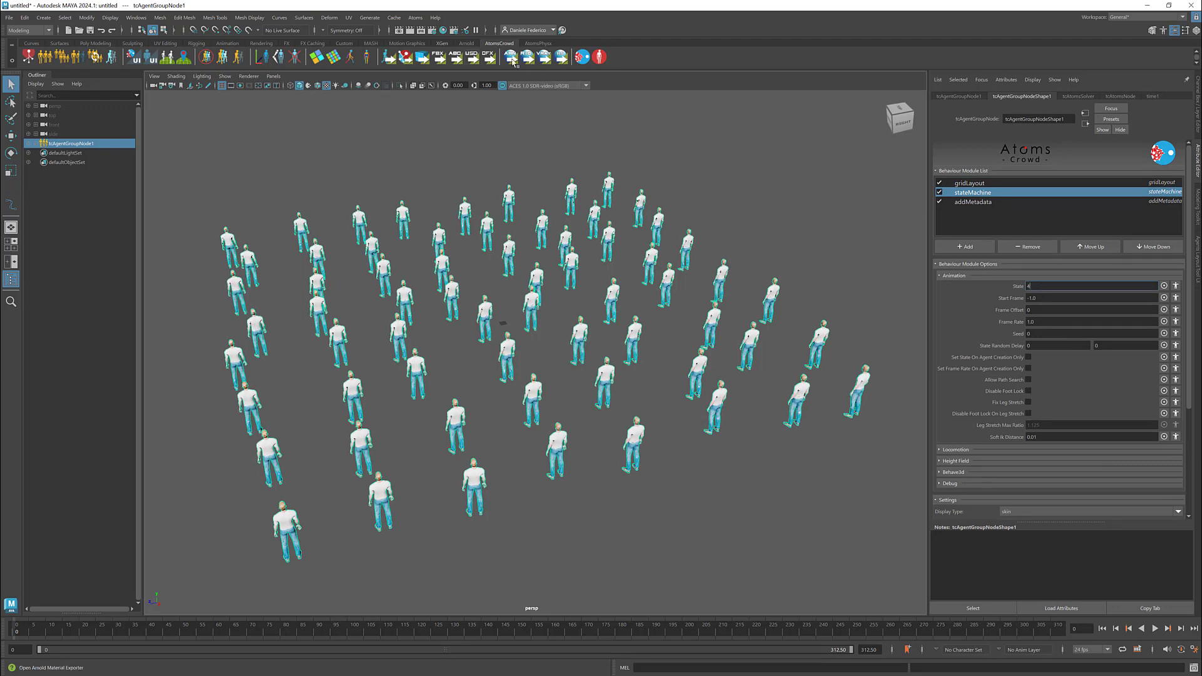
- Examine the Locomotion state in the manLocoStateMachine graph of the Atoms UI, and close it
{"action": "left_click", "coordinate": [415, 18]}
{"action": "left_click", "coordinate": [454, 154]}
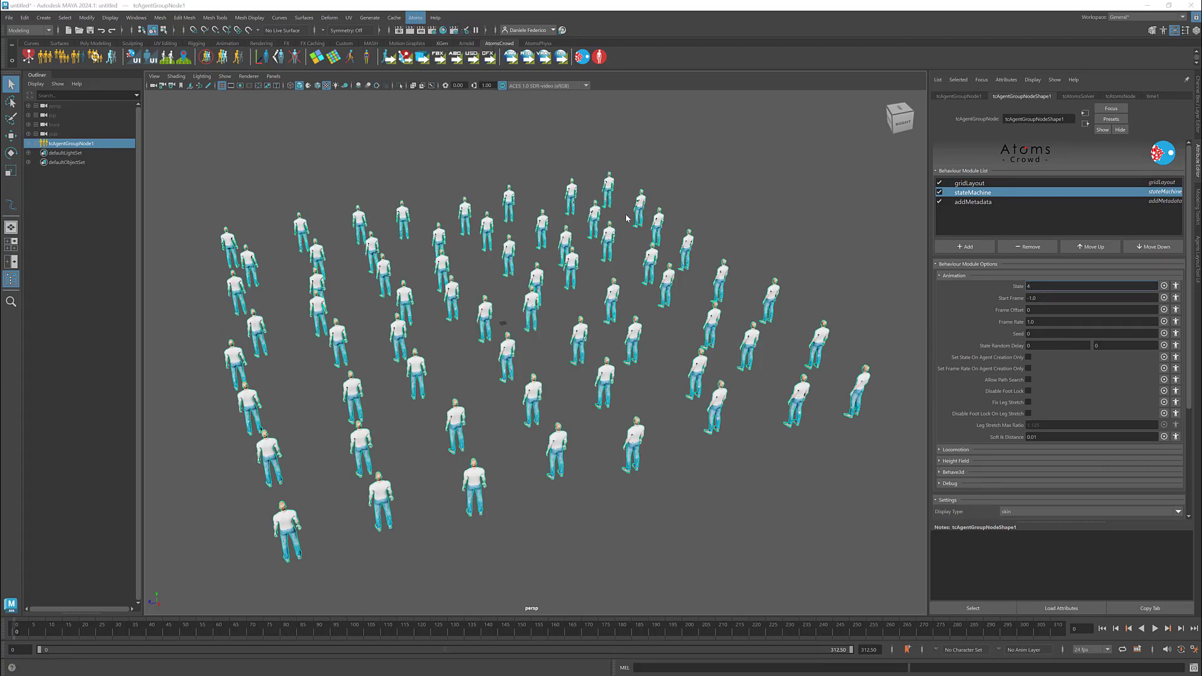
{"action": "left_click", "coordinate": [557, 211]}
{"action": "left_click", "coordinate": [393, 244]}
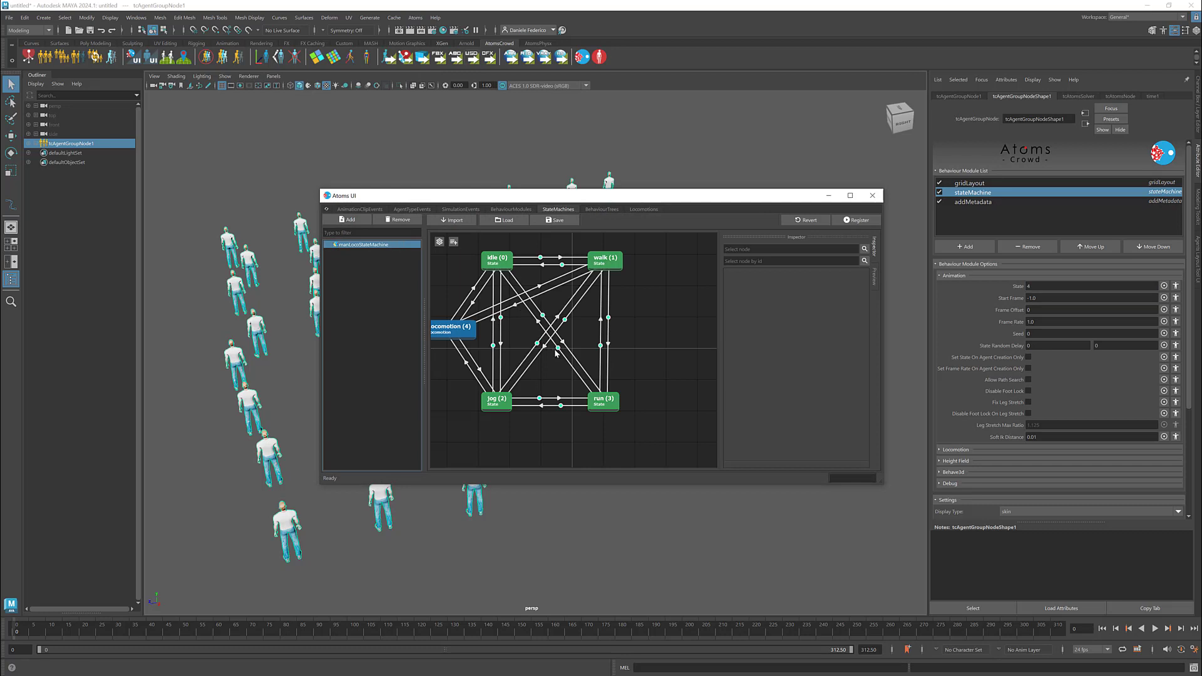
{"action": "middle_click_drag", "start_coordinate": [555, 353], "coordinate": [617, 338]}
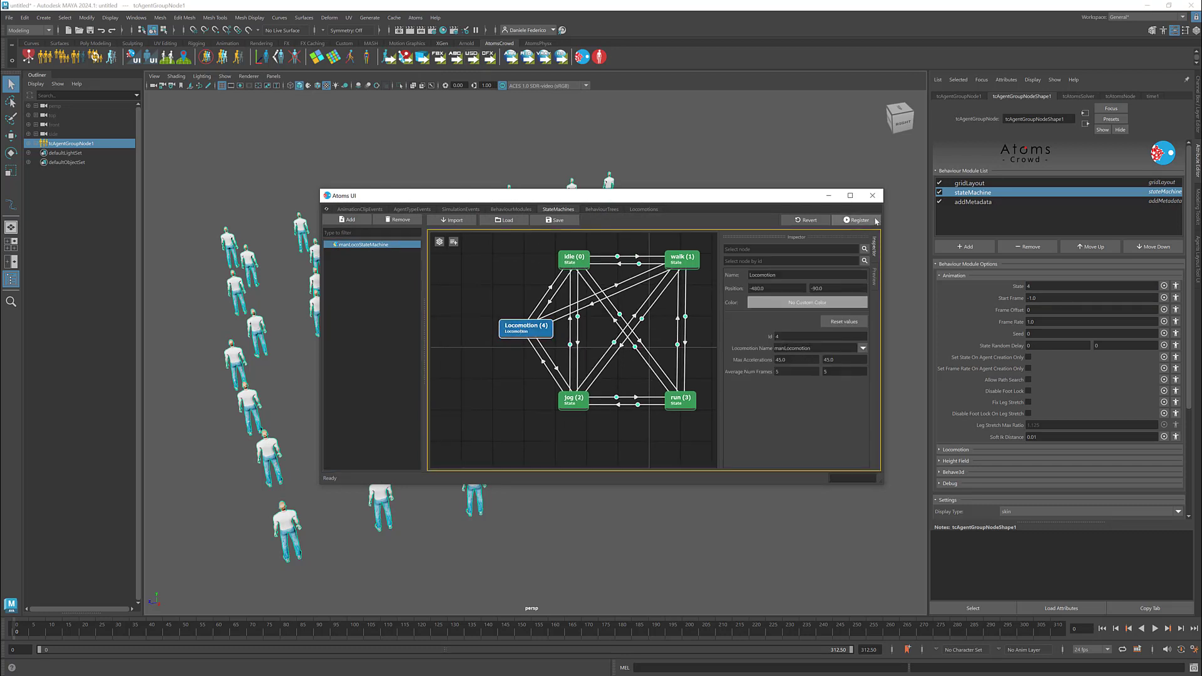
{"action": "left_click", "coordinate": [872, 196]}
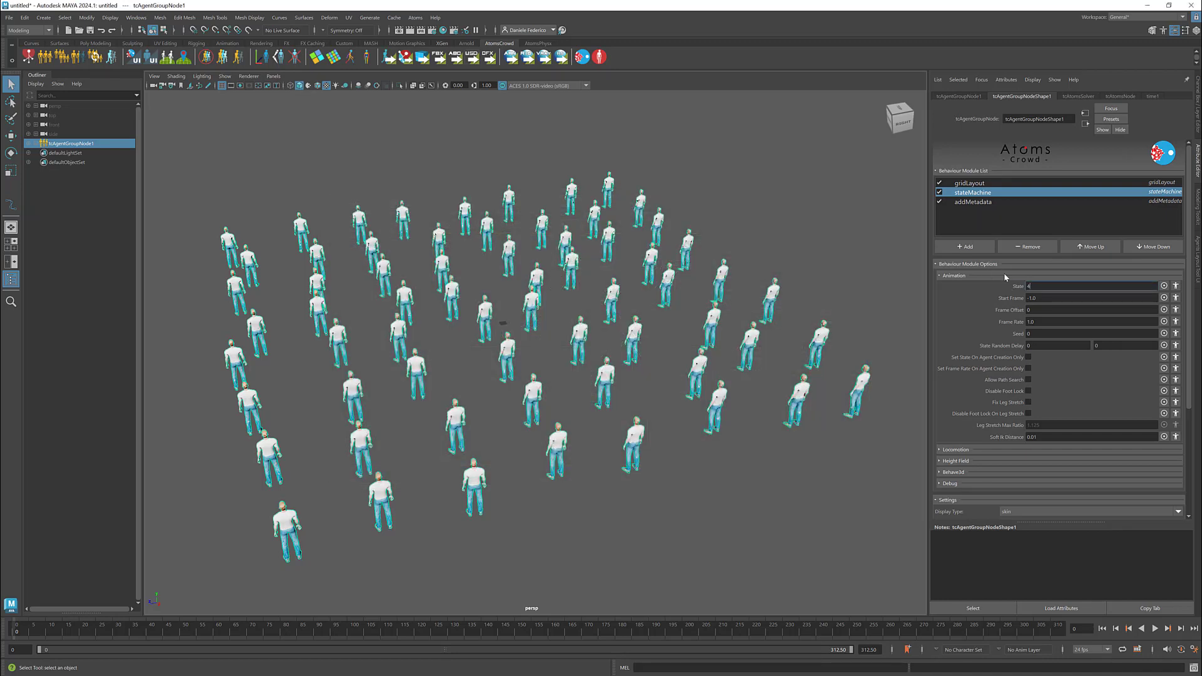
- Configure the addMetadata module with the name targetLinearVelocity, type double and Double Value 130
{"action": "left_click", "coordinate": [980, 203]}
{"action": "left_click", "coordinate": [1154, 289]}
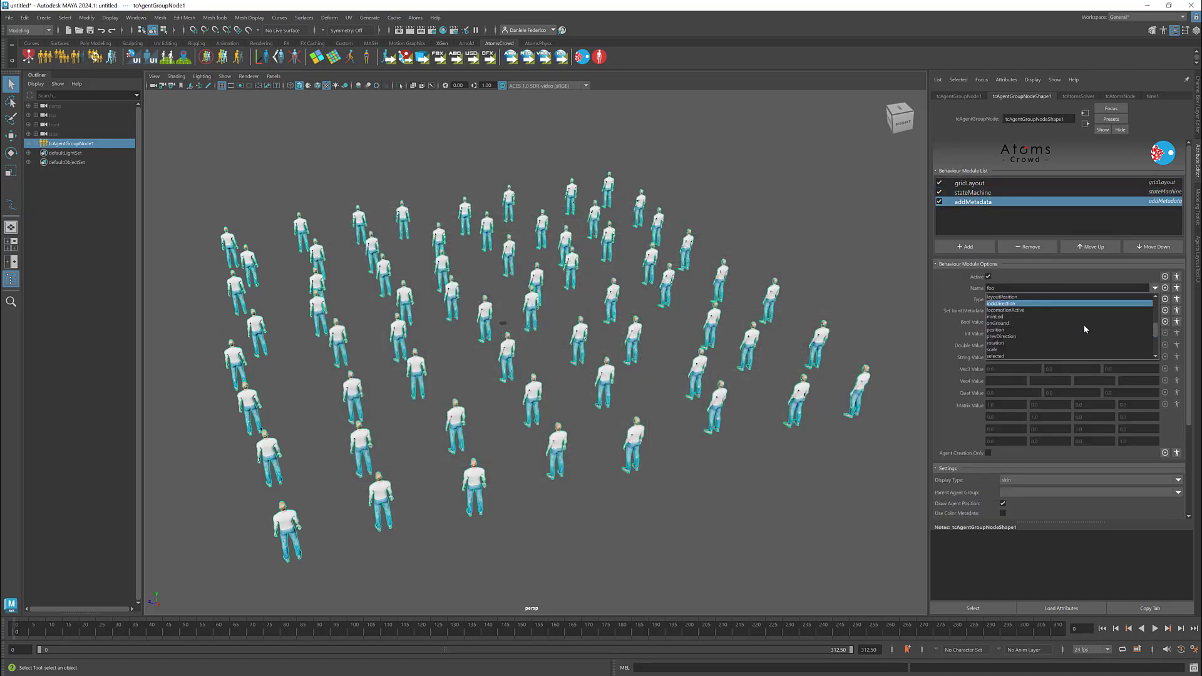
{"action": "left_click", "coordinate": [1048, 323]}
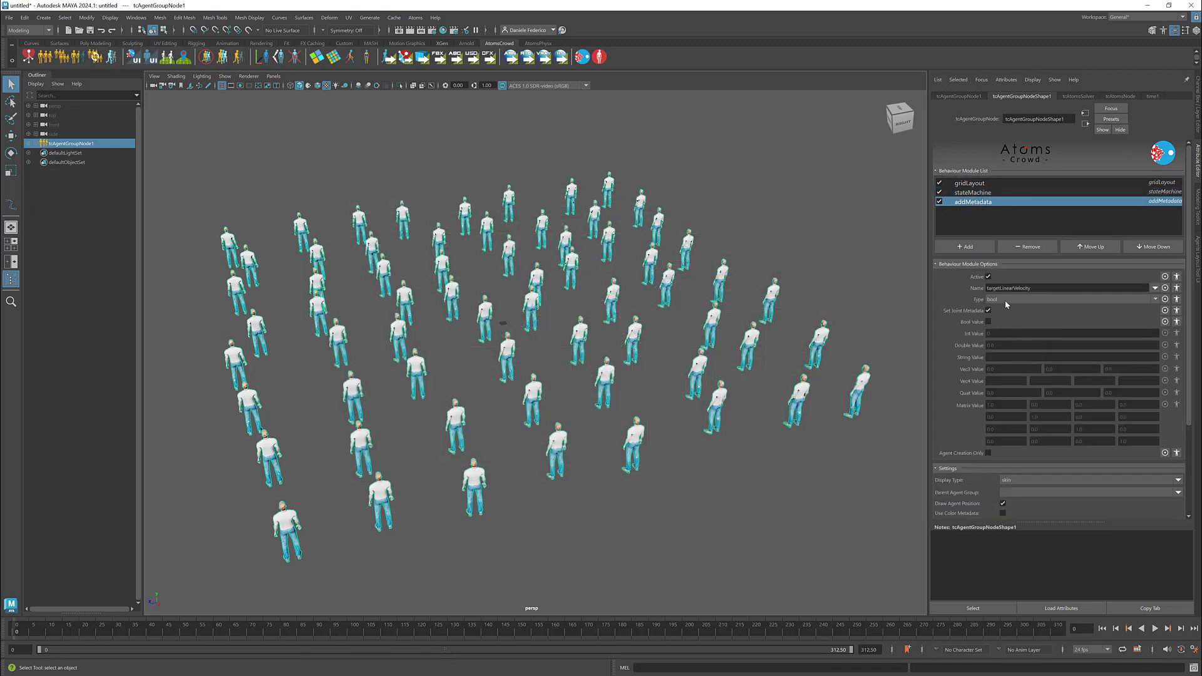
{"action": "left_click", "coordinate": [1004, 299]}
{"action": "left_click", "coordinate": [1008, 329]}
{"action": "left_click", "coordinate": [1007, 346]}
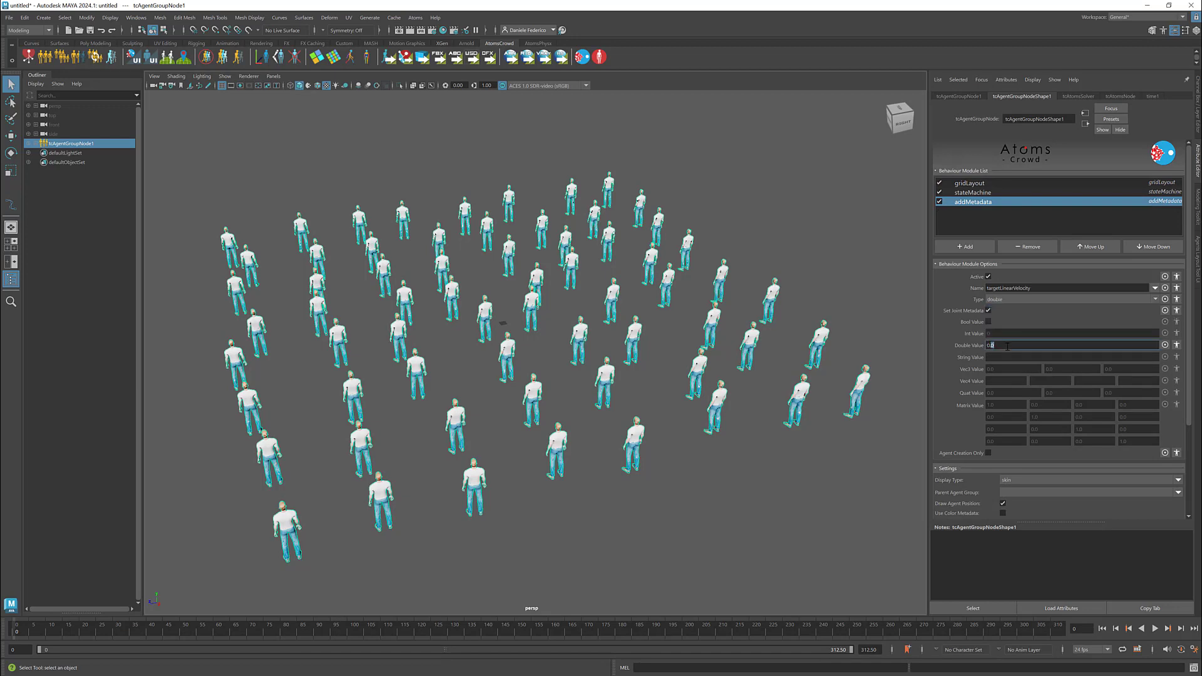
{"action": "type", "text": "130"}
{"action": "key", "text": "Return"}
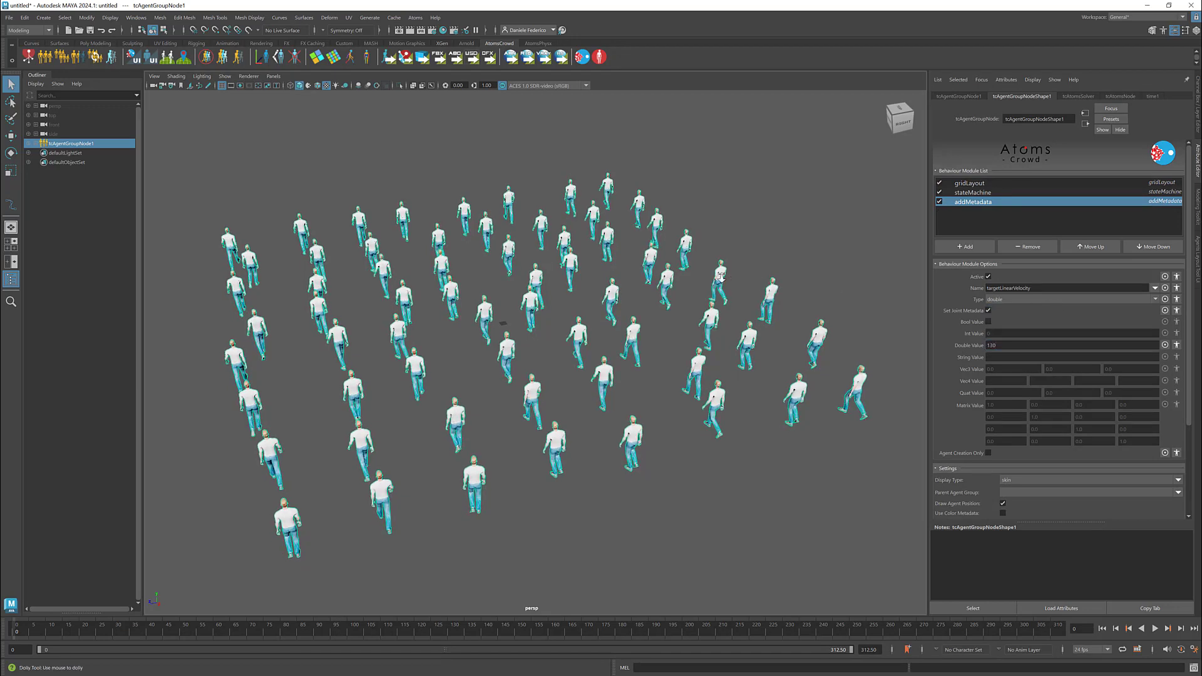
- Play the simulation to examine the agents' walk, and return to the first frame
{"action": "left_click", "coordinate": [1155, 629]}
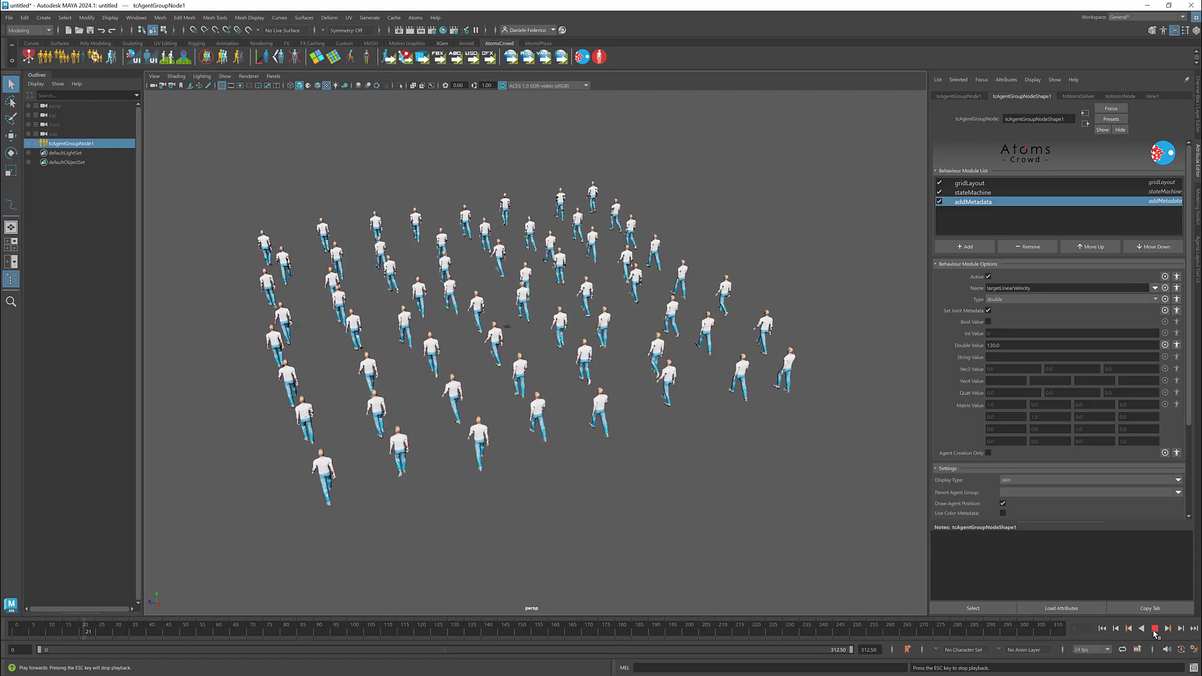
{"action": "left_click", "coordinate": [1154, 631]}
{"action": "left_click", "coordinate": [1104, 630]}
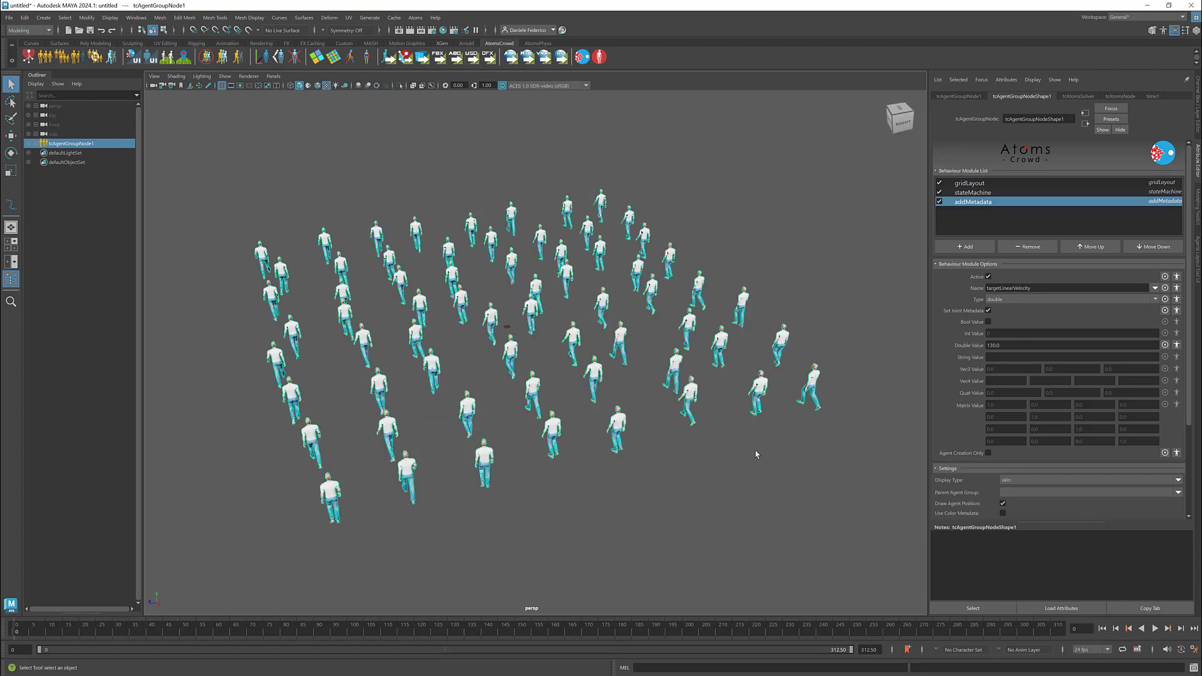
- Create a polygon plane, scale it into a large ground beneath the crowd, and extend it ahead of the agents' walking direction
{"action": "right_click_drag", "start_coordinate": [755, 449], "coordinate": [679, 405], "text": "alt"}
{"action": "middle_click_drag", "start_coordinate": [679, 405], "coordinate": [706, 407], "text": "alt"}
{"action": "left_click_drag", "start_coordinate": [705, 406], "coordinate": [658, 400], "text": "alt"}
{"action": "left_click", "coordinate": [135, 17]}
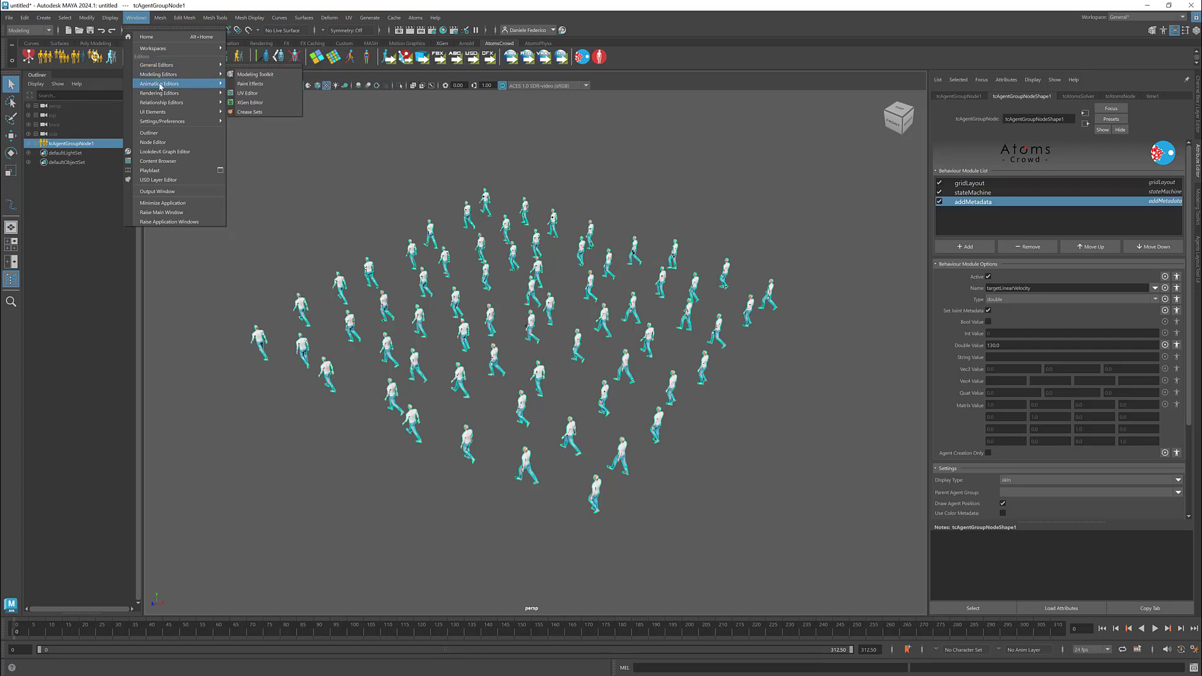
{"action": "mouse_move", "coordinate": [161, 86]}
{"action": "mouse_move", "coordinate": [41, 19]}
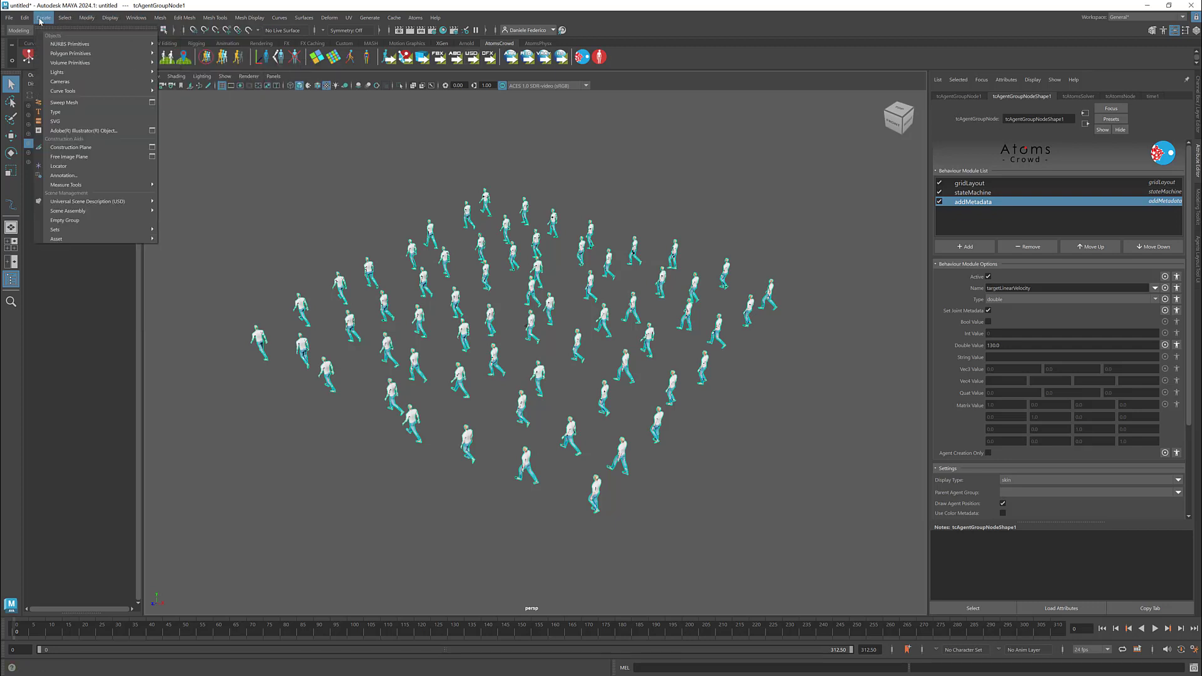
{"action": "mouse_move", "coordinate": [68, 53]}
{"action": "left_click", "coordinate": [188, 100]}
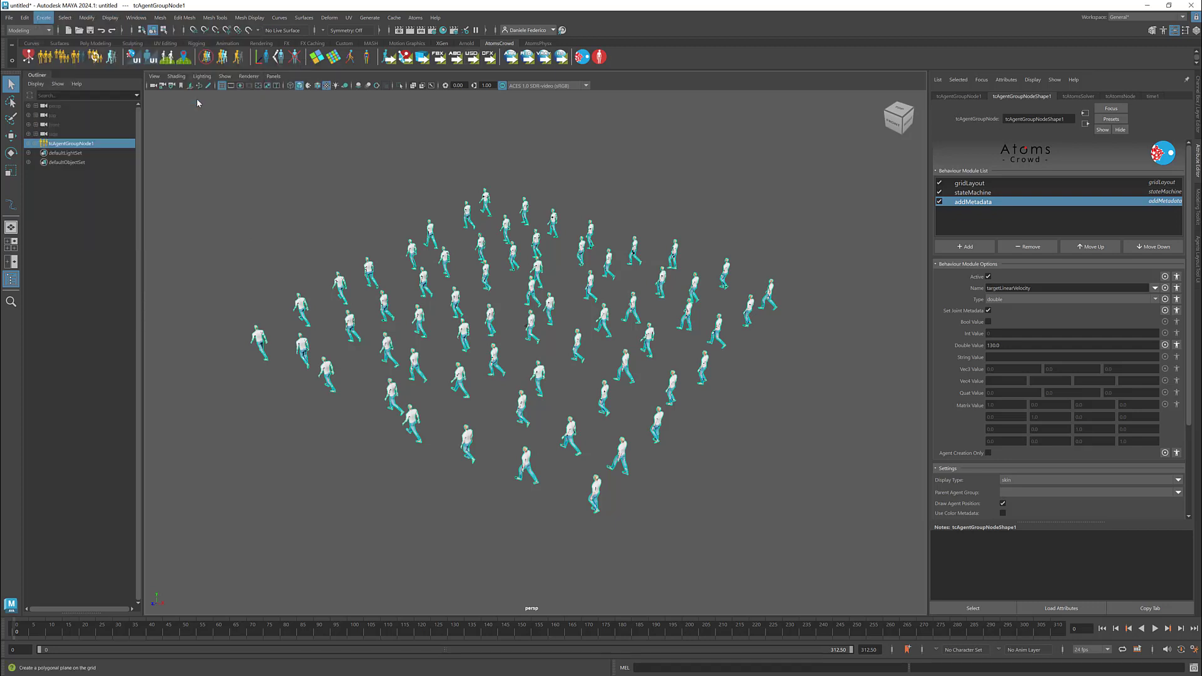
{"action": "key", "text": "e"}
{"action": "key", "text": "r"}
{"action": "left_click_drag", "start_coordinate": [528, 326], "coordinate": [344, 261]}
{"action": "scroll", "coordinate": [545, 309], "scroll_direction": "down", "scroll_amount": 4}
{"action": "key", "text": "w"}
{"action": "middle_click_drag", "start_coordinate": [613, 289], "coordinate": [707, 305], "text": "alt"}
{"action": "left_click_drag", "start_coordinate": [708, 305], "coordinate": [639, 308], "text": "alt"}
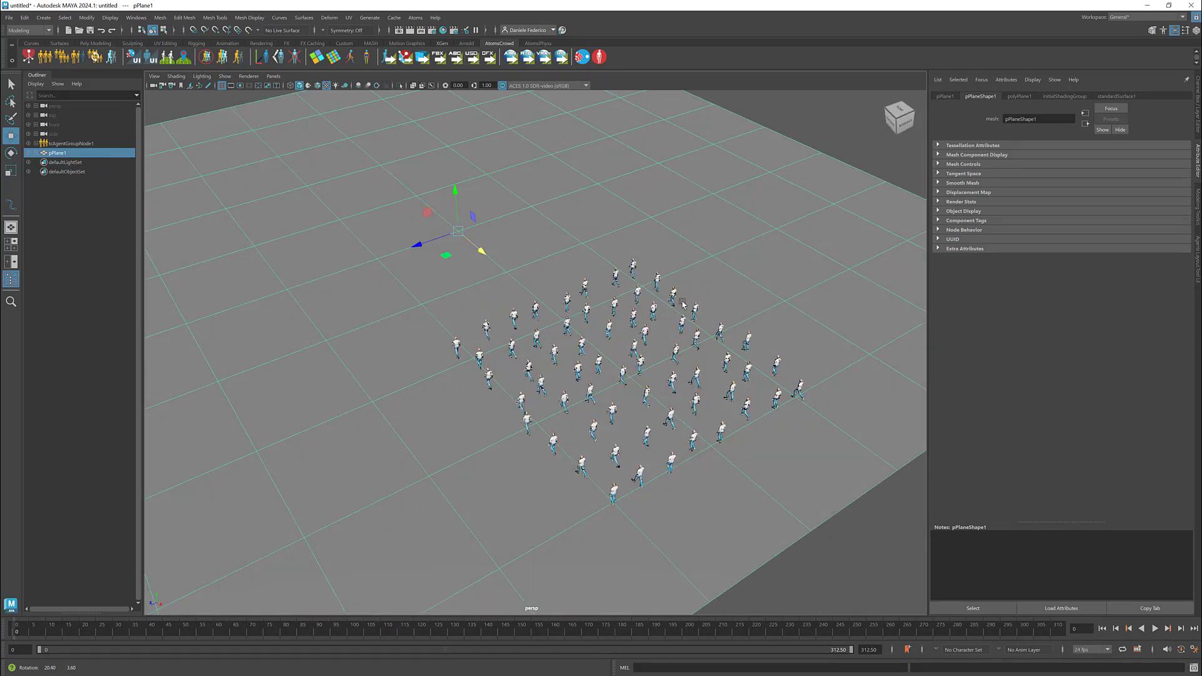
- Set the persp camera's Far Clip Plane to 100000
{"action": "left_click", "coordinate": [55, 106]}
{"action": "type", "text": "0000.000"}
{"action": "key", "text": "Return"}
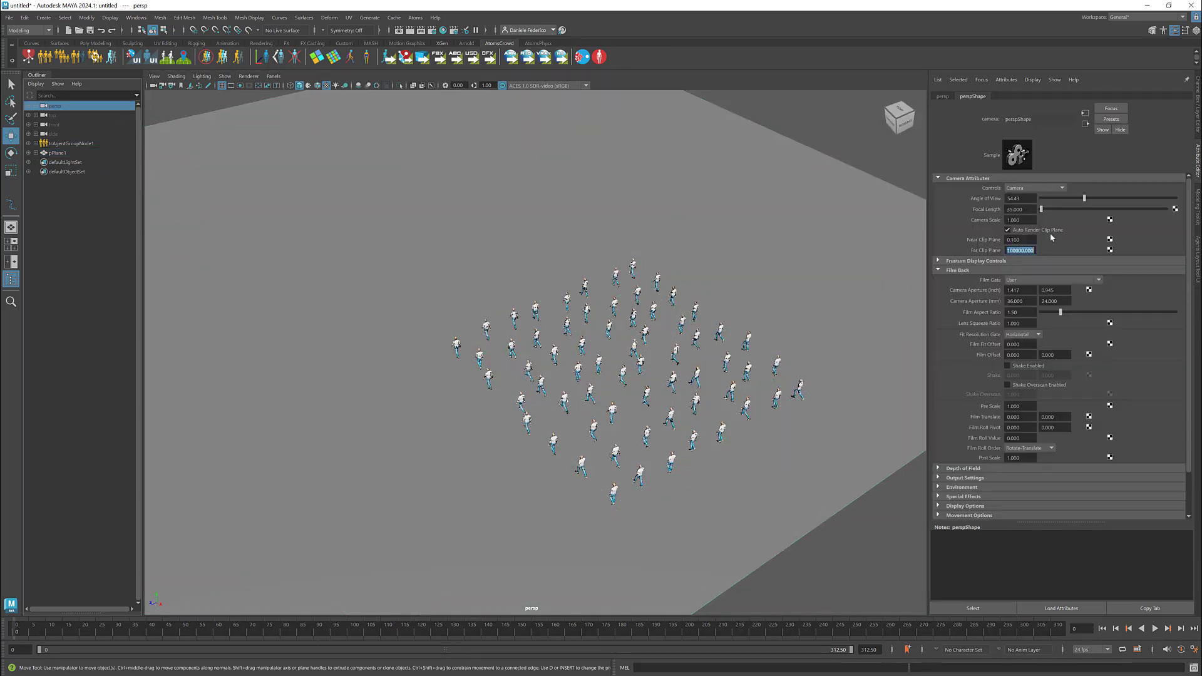
- Create a polygon cylinder and move it onto the ground ahead of the crowd
{"action": "left_click_drag", "start_coordinate": [615, 294], "coordinate": [549, 298], "text": "alt"}
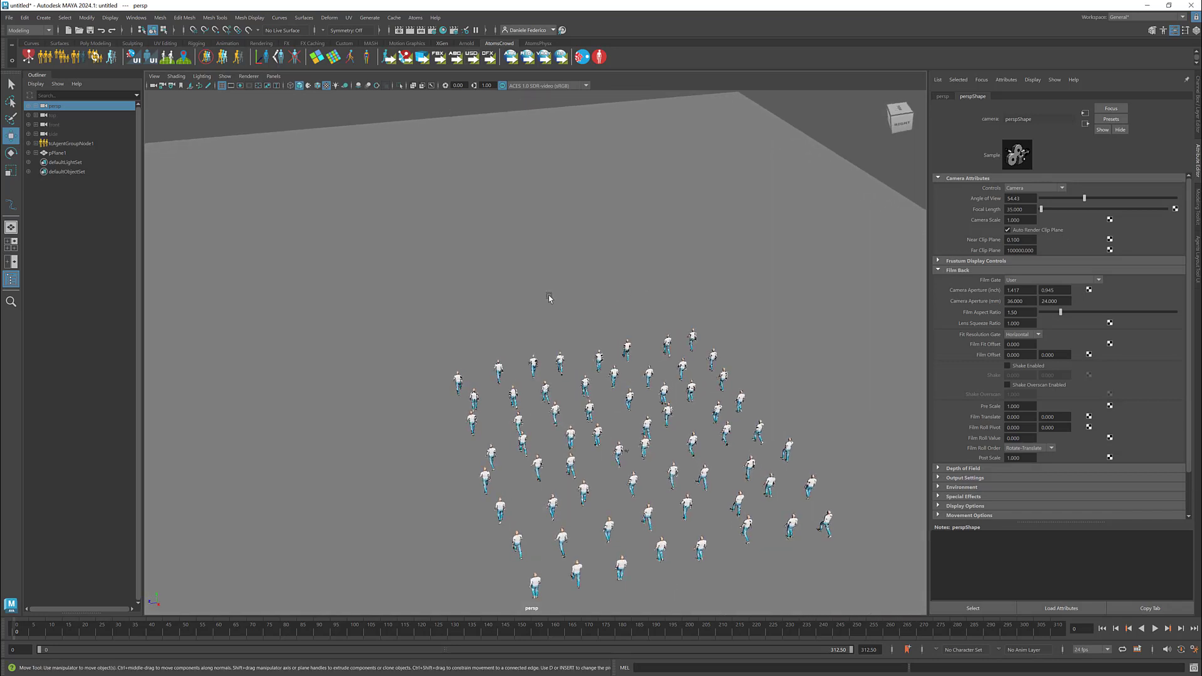
{"action": "left_click", "coordinate": [43, 17]}
{"action": "mouse_move", "coordinate": [94, 54]}
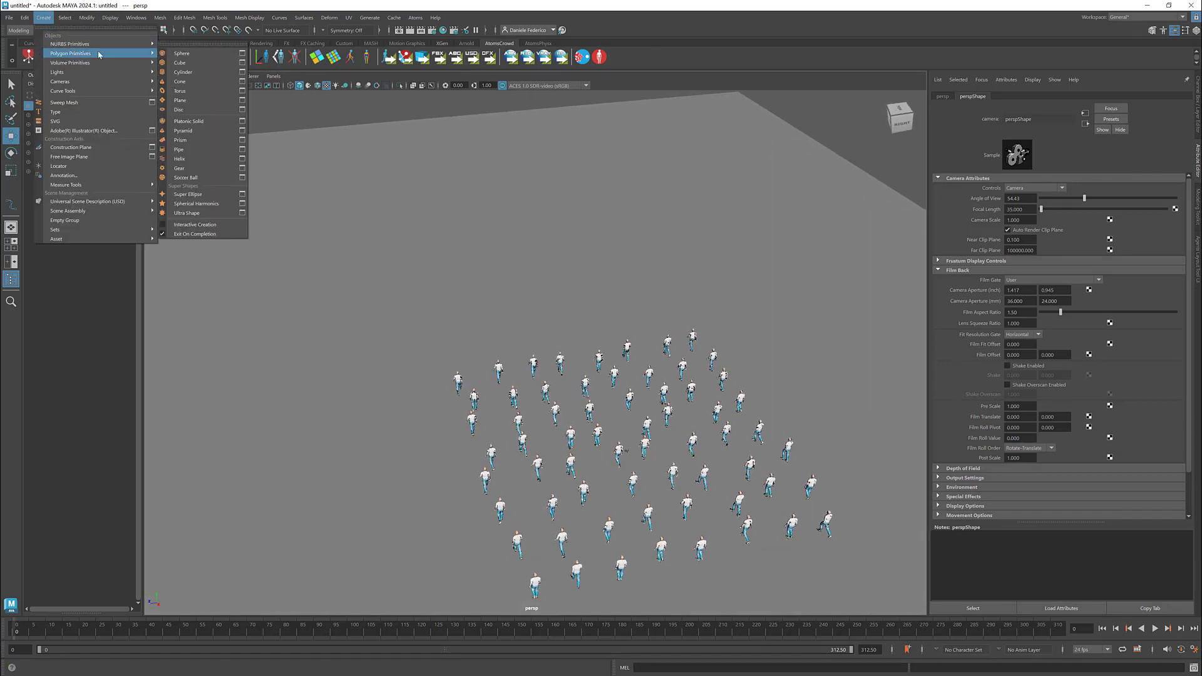
{"action": "left_click", "coordinate": [197, 75]}
{"action": "key", "text": "e"}
{"action": "key", "text": "w"}
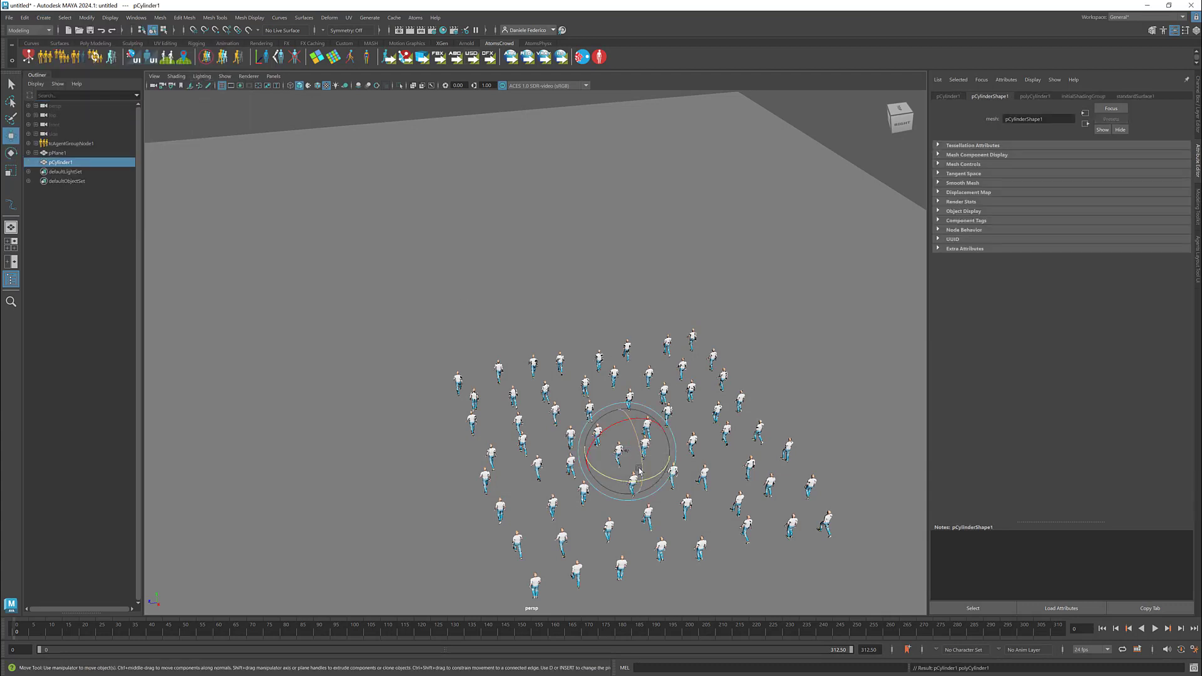
{"action": "left_click_drag", "start_coordinate": [642, 479], "coordinate": [588, 271]}
- Scale the cylinder into a tall column, about 422 in Y and 161 in X and Z
{"action": "key", "text": "r"}
{"action": "left_click_drag", "start_coordinate": [504, 295], "coordinate": [528, 306]}
{"action": "key", "text": "ctrl+z"}
{"action": "left_click_drag", "start_coordinate": [541, 253], "coordinate": [541, 222]}
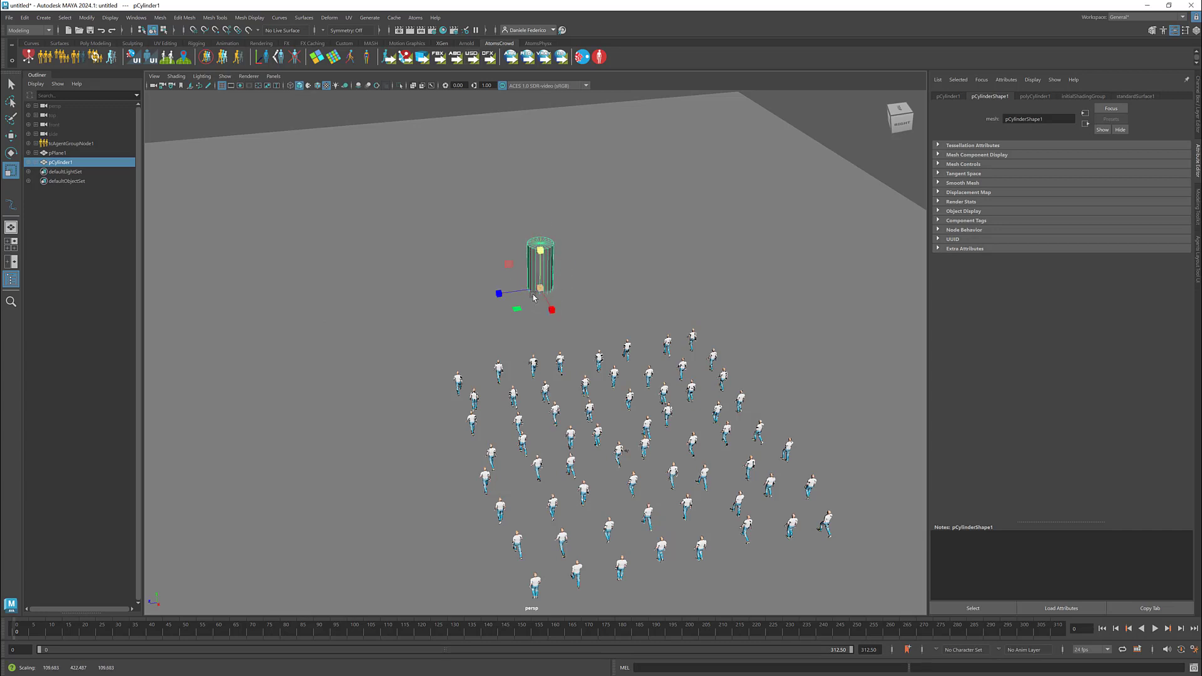
{"action": "left_click_drag", "start_coordinate": [517, 308], "coordinate": [508, 315]}
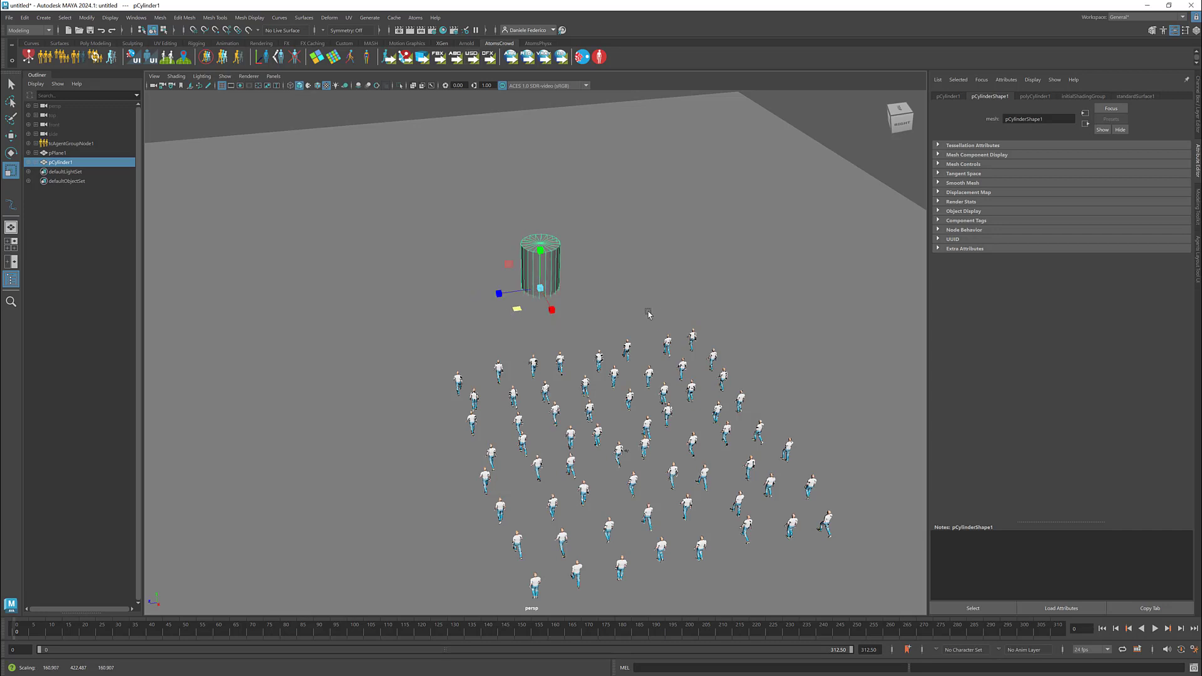
{"action": "left_click_drag", "start_coordinate": [648, 314], "coordinate": [641, 314], "text": "alt"}
- Duplicate the cylinder and move the copy sideways from the original along Z
{"action": "left_click_drag", "start_coordinate": [539, 309], "coordinate": [566, 295]}
{"action": "key", "text": "ctrl+d"}
{"action": "key", "text": "w"}
{"action": "left_click_drag", "start_coordinate": [583, 316], "coordinate": [588, 322], "text": "alt"}
{"action": "middle_click_drag", "start_coordinate": [587, 322], "coordinate": [619, 339], "text": "alt"}
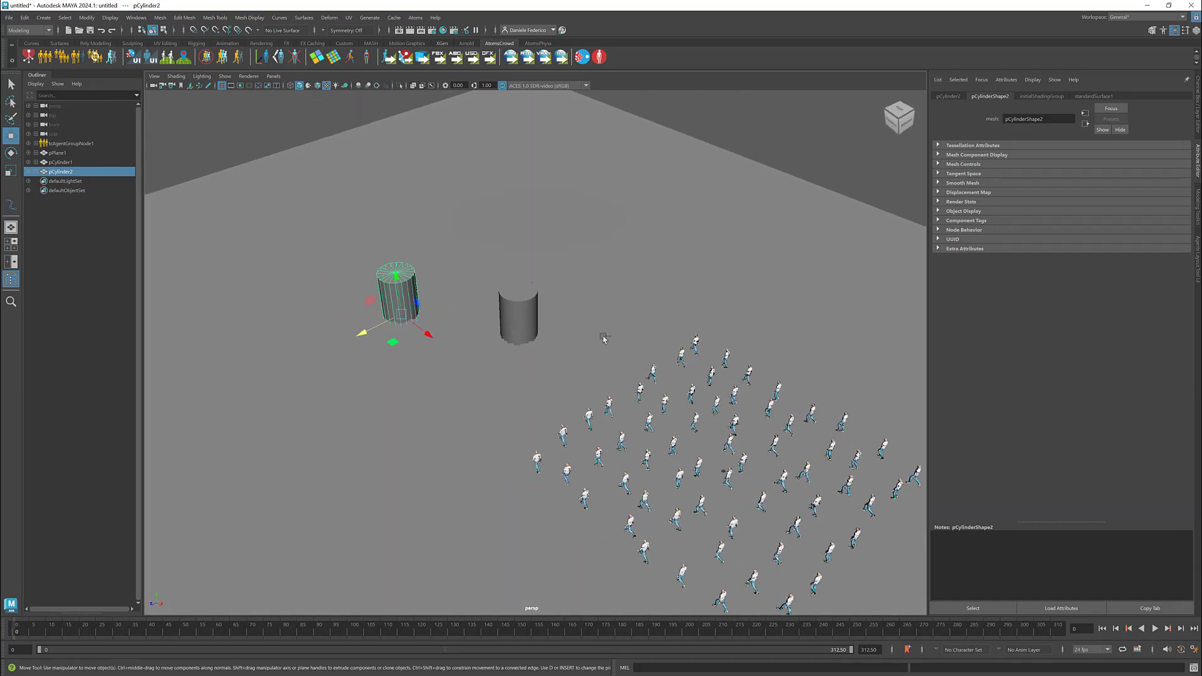
- Duplicate the cylinder again, place the third one farther from the crowd, and select all three cylinders
{"action": "key", "text": "ctrl+d"}
{"action": "left_click_drag", "start_coordinate": [374, 332], "coordinate": [524, 264]}
{"action": "left_click", "coordinate": [60, 162], "text": "shift"}
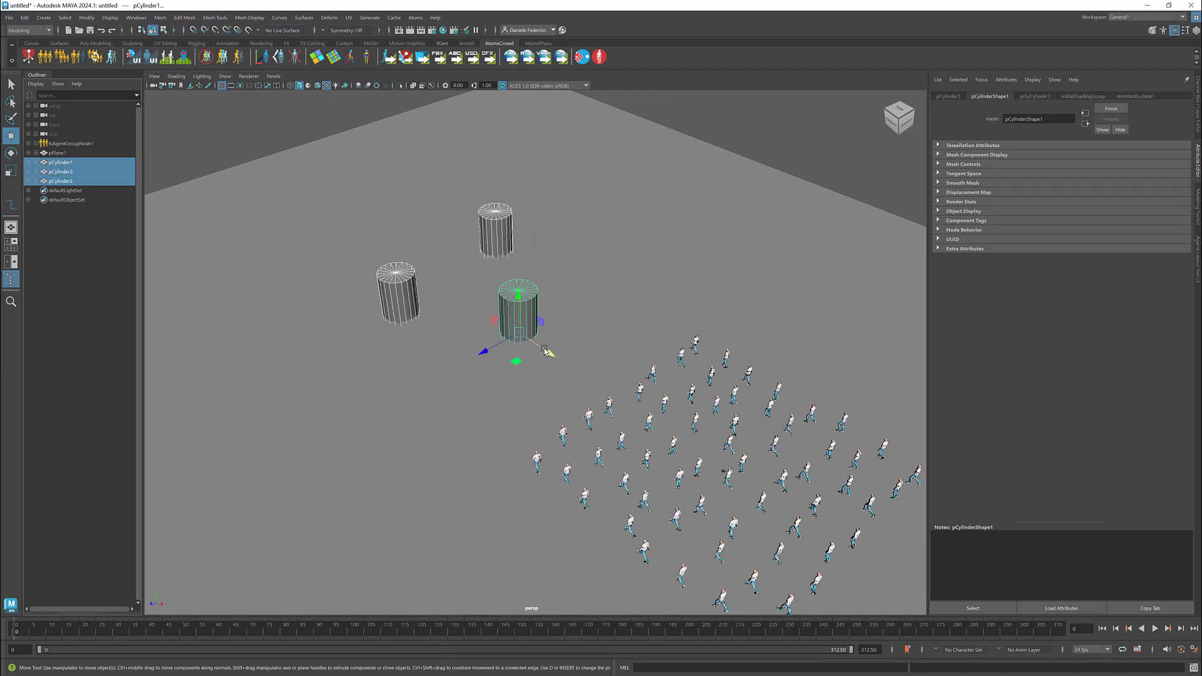
- Move the three selected cylinders together along X, closer to the crowd
{"action": "left_click_drag", "start_coordinate": [549, 359], "coordinate": [577, 377]}
{"action": "middle_click_drag", "start_coordinate": [620, 361], "coordinate": [601, 354], "text": "alt"}
{"action": "left_click_drag", "start_coordinate": [602, 354], "coordinate": [573, 338], "text": "alt"}
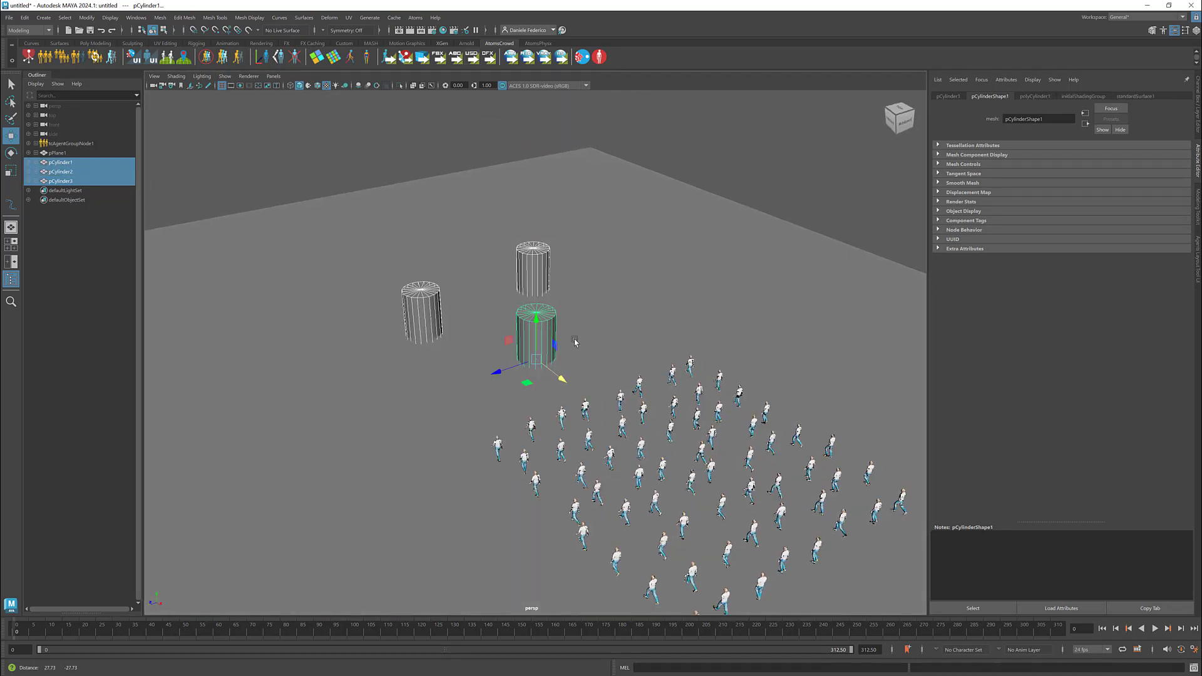
{"action": "middle_click_drag", "start_coordinate": [574, 338], "coordinate": [550, 307], "text": "alt"}
- Add a meshAvoidance module to the agent group and assign pCylinder1 as its mesh
{"action": "left_click", "coordinate": [72, 144]}
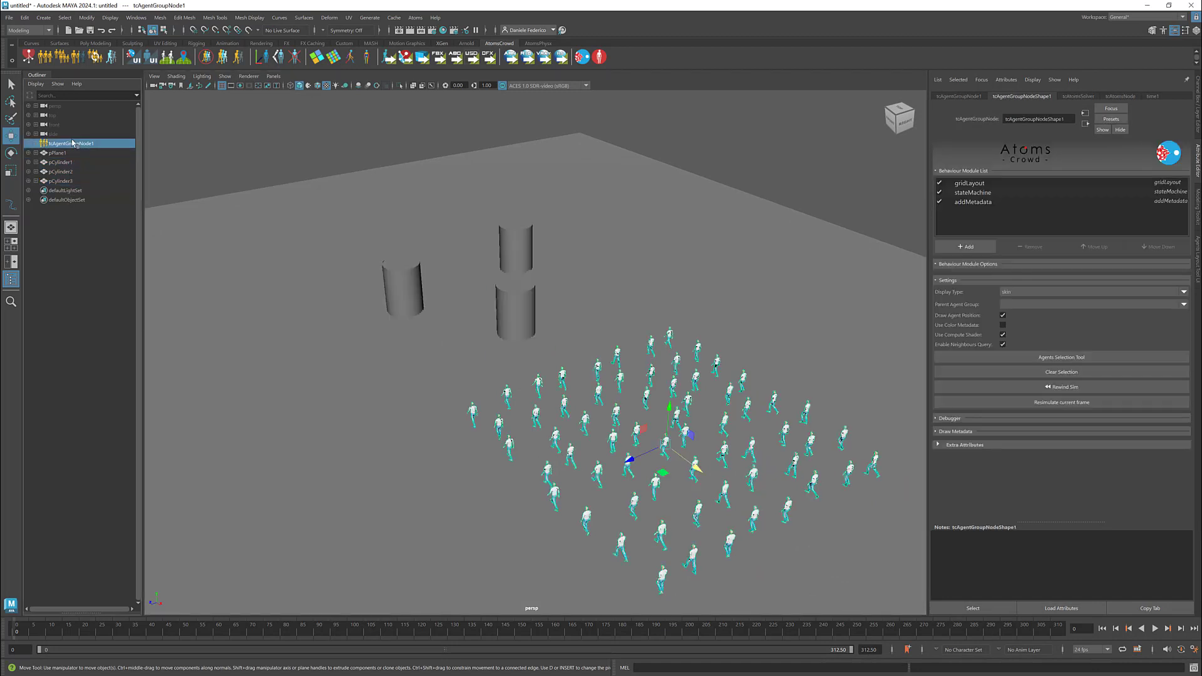
{"action": "left_click", "coordinate": [967, 247]}
{"action": "key", "text": "Return"}
{"action": "left_click", "coordinate": [973, 211]}
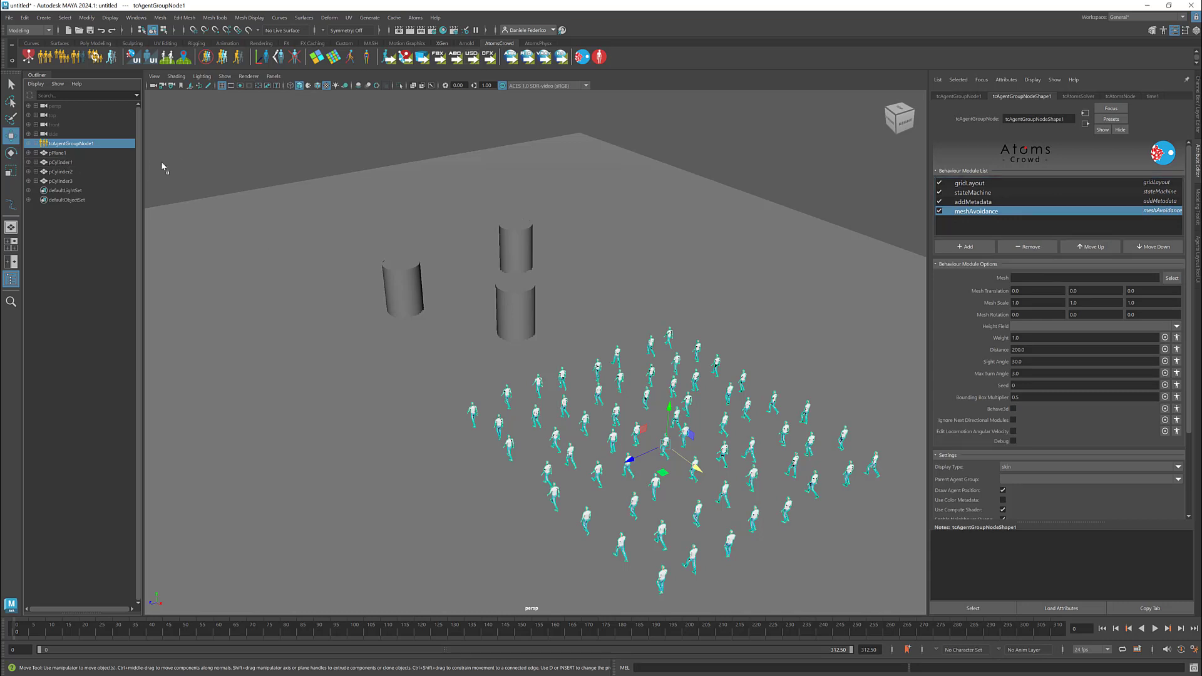
{"action": "middle_click_drag", "start_coordinate": [1078, 276], "coordinate": [1069, 277]}
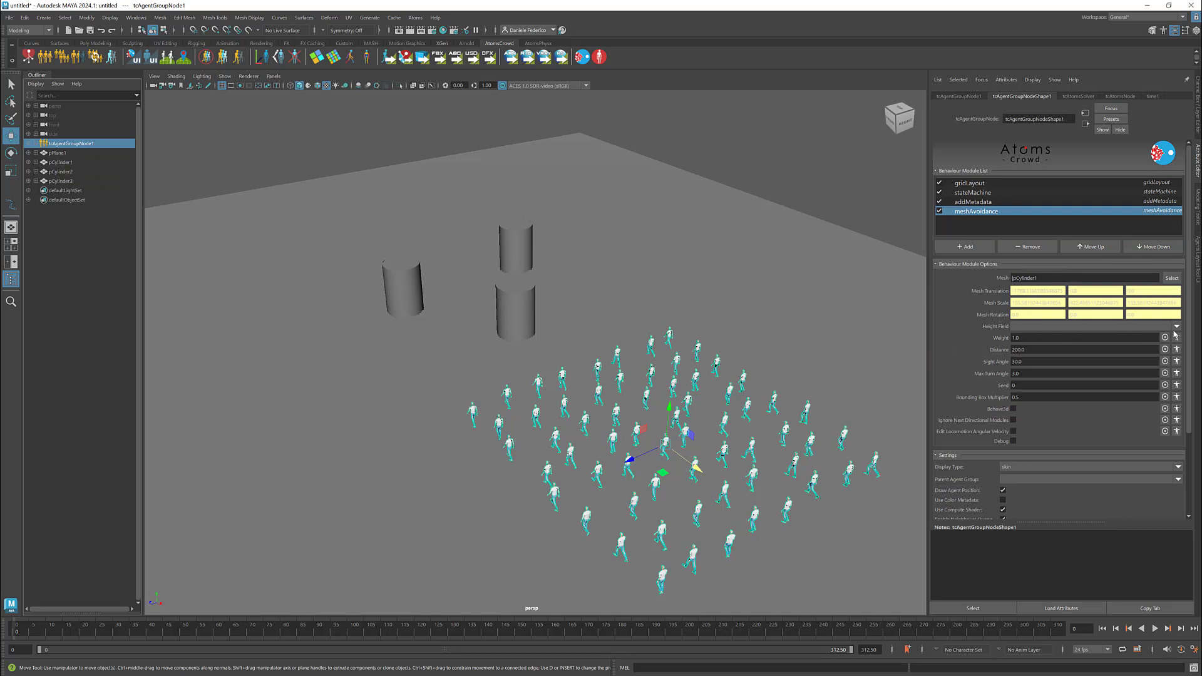
- Create an Atoms height field named avoidance from the meshes of pCylinder2 and pCylinder3
{"action": "left_click", "coordinate": [63, 171]}
{"action": "left_click", "coordinate": [63, 181], "text": "shift"}
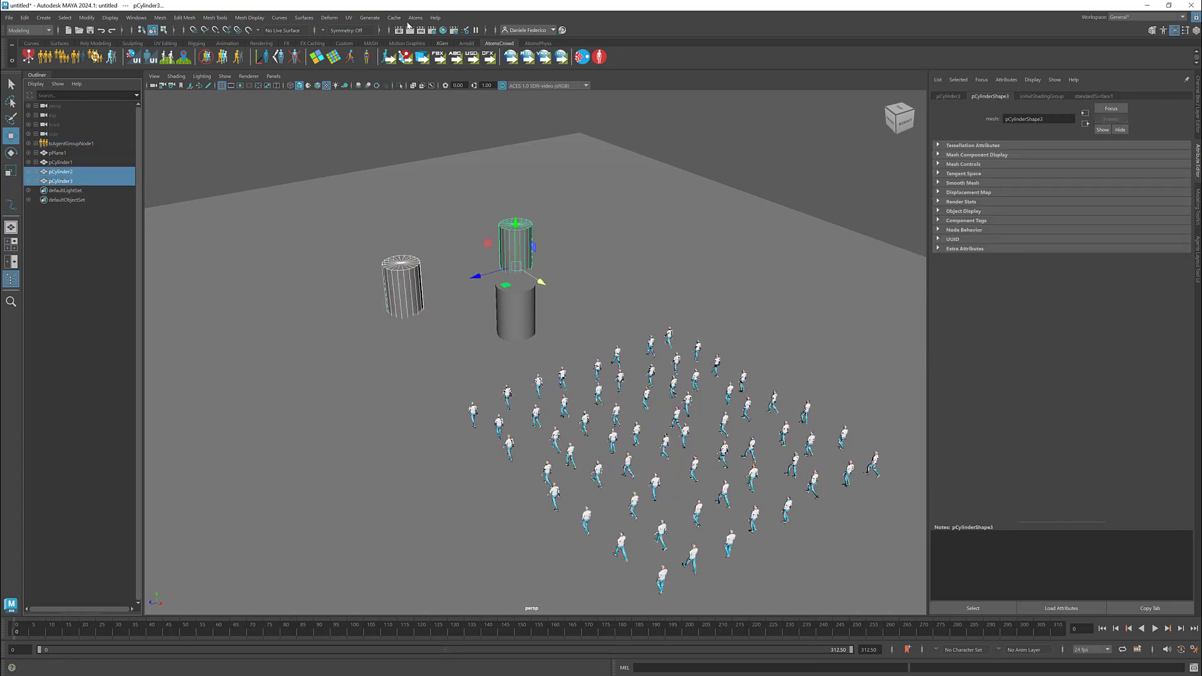
{"action": "left_click", "coordinate": [414, 17]}
{"action": "left_click", "coordinate": [461, 161]}
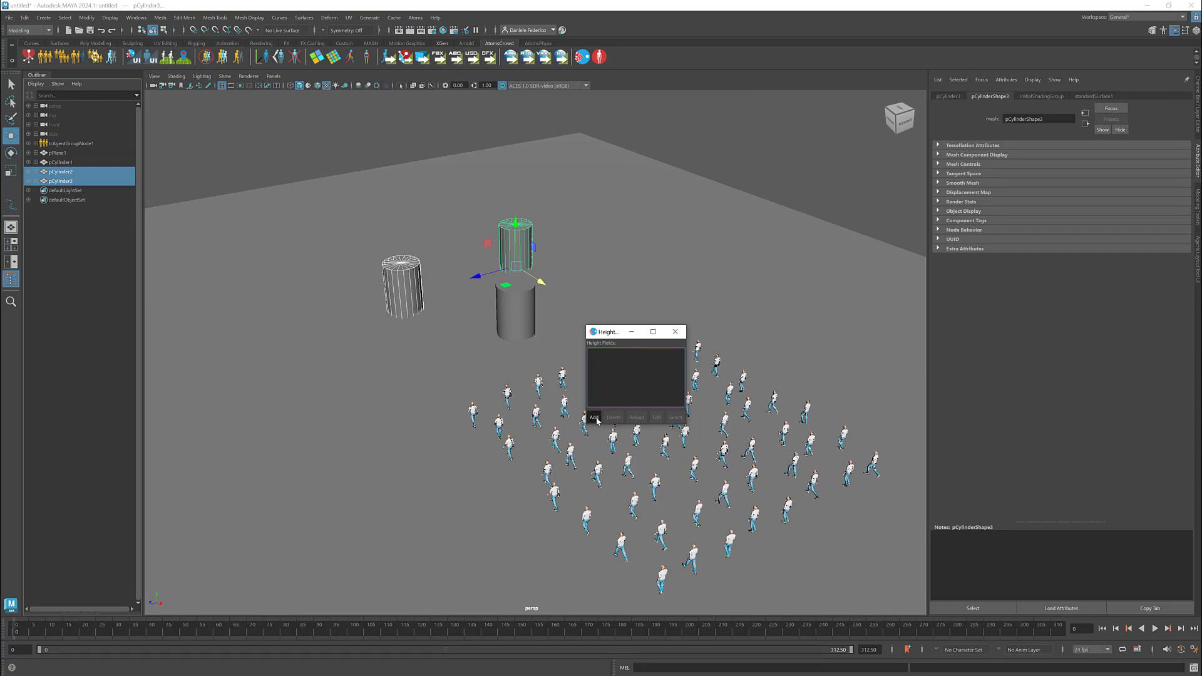
{"action": "left_click", "coordinate": [594, 418]}
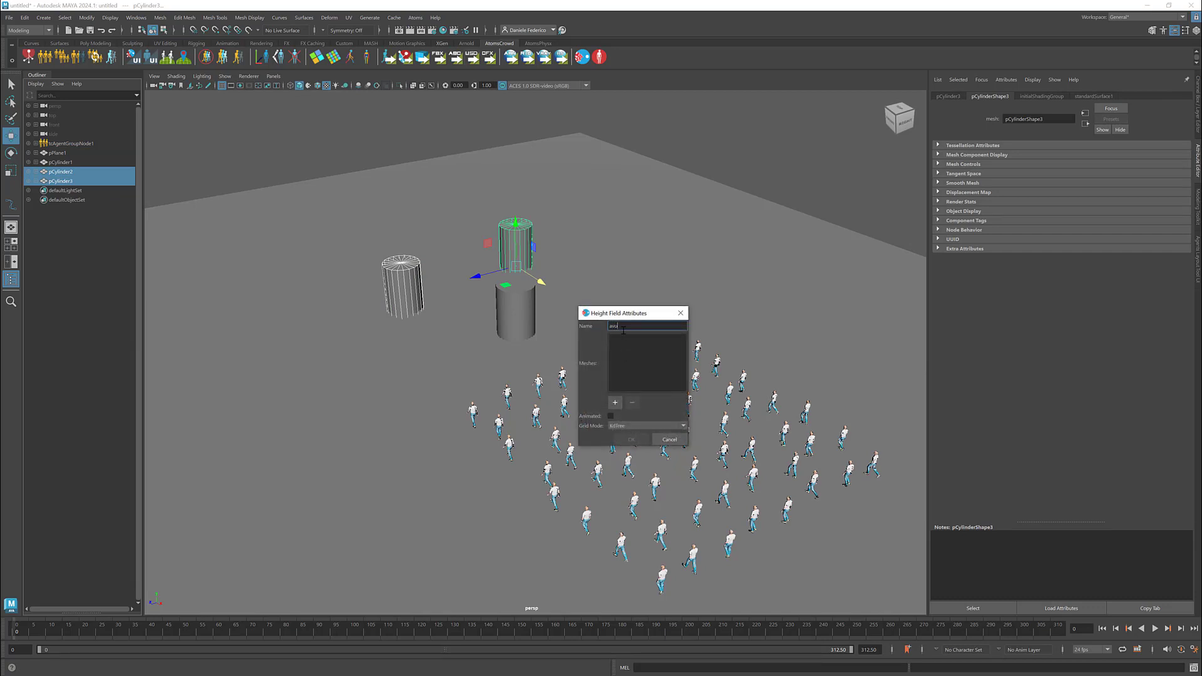
{"action": "left_click", "coordinate": [630, 381]}
{"action": "left_click", "coordinate": [620, 403]}
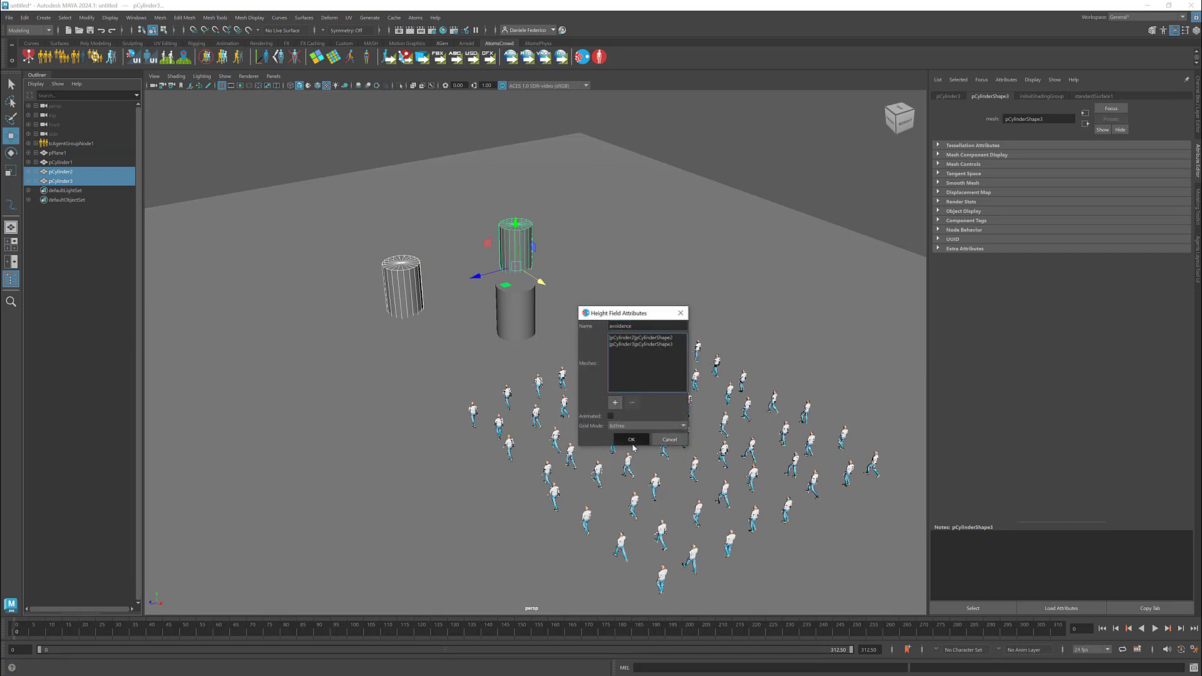
{"action": "left_click", "coordinate": [631, 439]}
{"action": "left_click", "coordinate": [679, 328]}
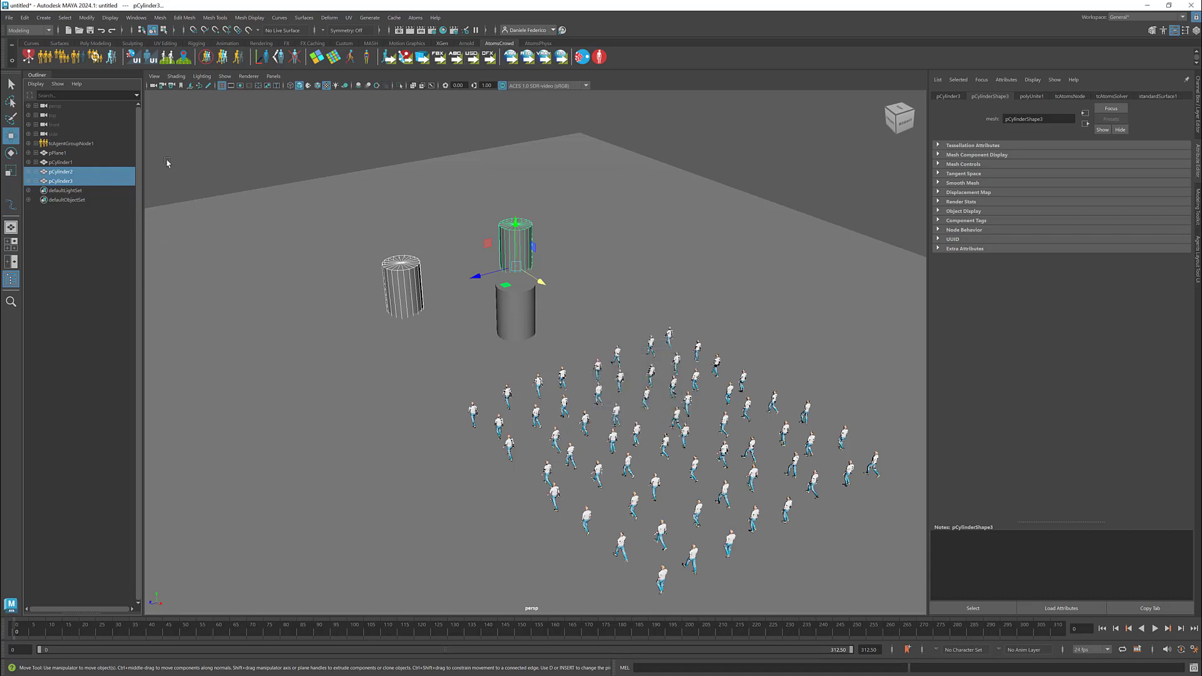
- Add a second meshAvoidance module to the agent group and set its height field to avoidance
{"action": "left_click", "coordinate": [83, 144]}
{"action": "left_click", "coordinate": [985, 248]}
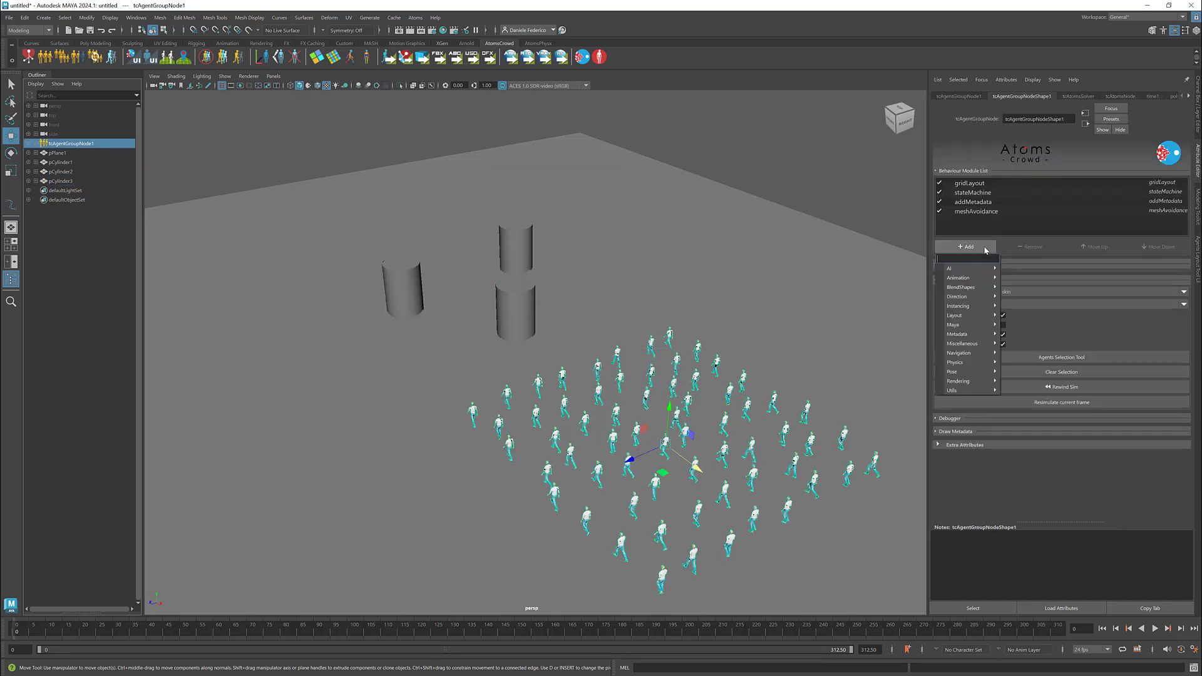
{"action": "key", "text": "Return"}
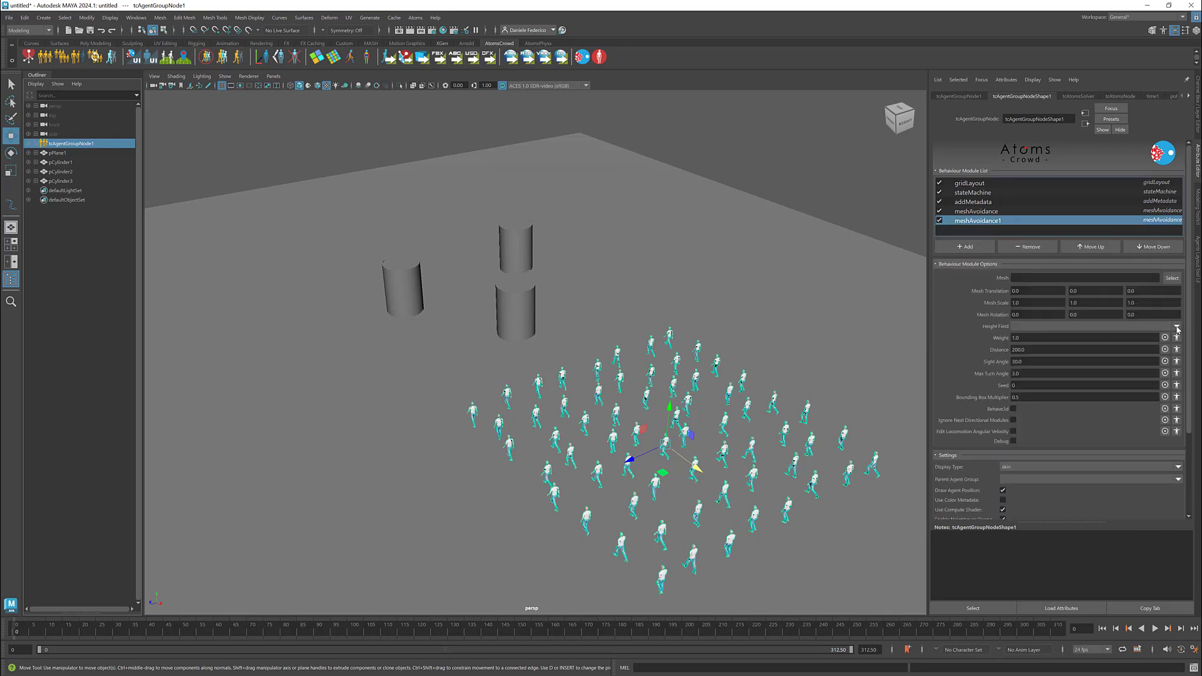
{"action": "left_click", "coordinate": [1177, 327]}
{"action": "left_click", "coordinate": [1113, 341]}
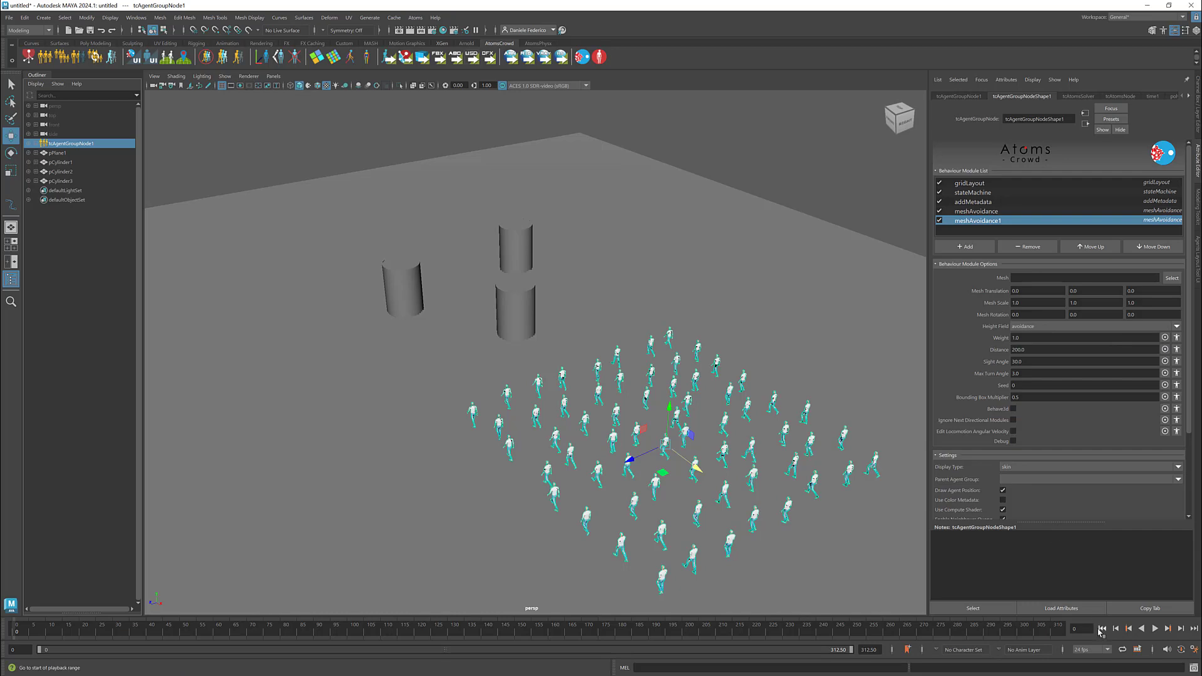
- Play the simulation to check how the agents steer around the three cylinders, and rewind to the start
{"action": "left_click", "coordinate": [1155, 628]}
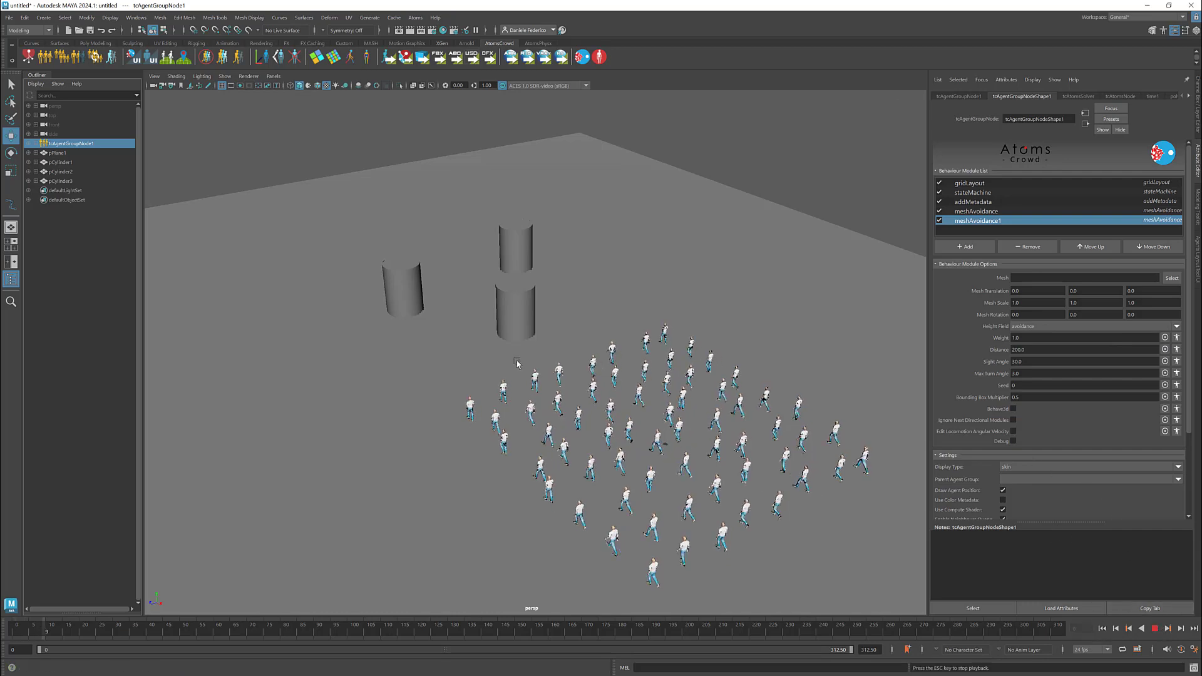
{"action": "scroll", "coordinate": [742, 335], "scroll_direction": "up", "scroll_amount": 2}
{"action": "left_click_drag", "start_coordinate": [742, 335], "coordinate": [620, 303], "text": "alt"}
{"action": "scroll", "coordinate": [691, 354], "scroll_direction": "up", "scroll_amount": 3}
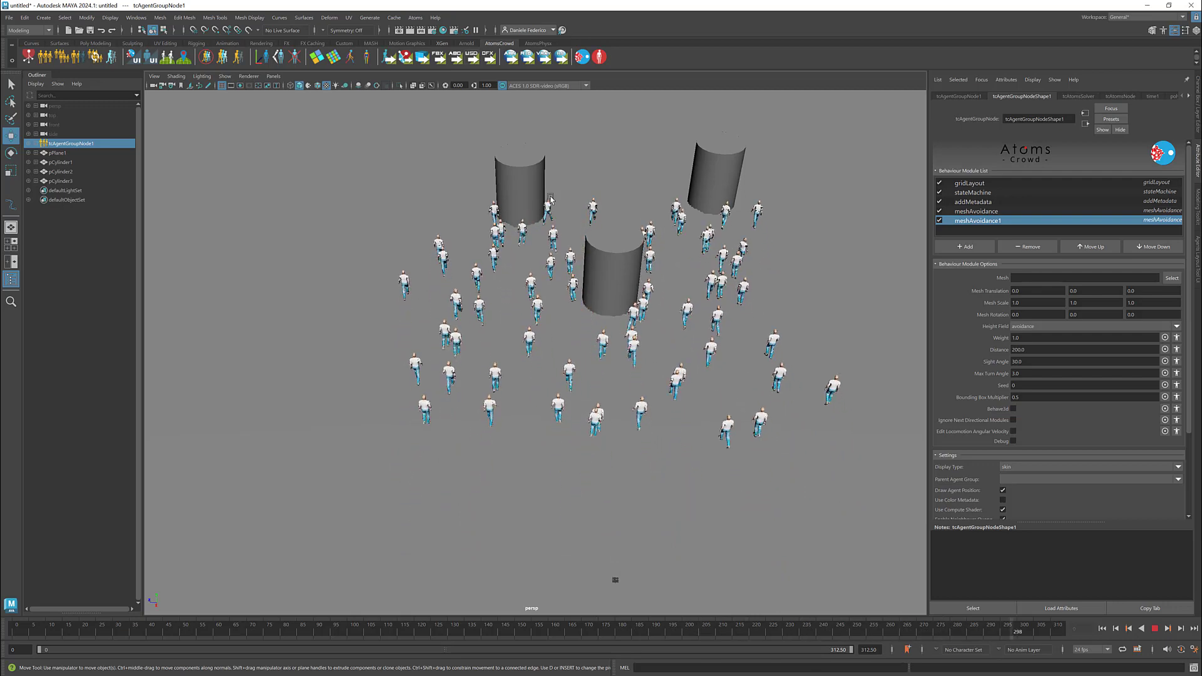
{"action": "left_click", "coordinate": [1156, 629]}
{"action": "left_click", "coordinate": [1102, 629]}
- Add an agentAvoidance module to the agent group and set its Distance Neighbors to 200
{"action": "left_click", "coordinate": [977, 247]}
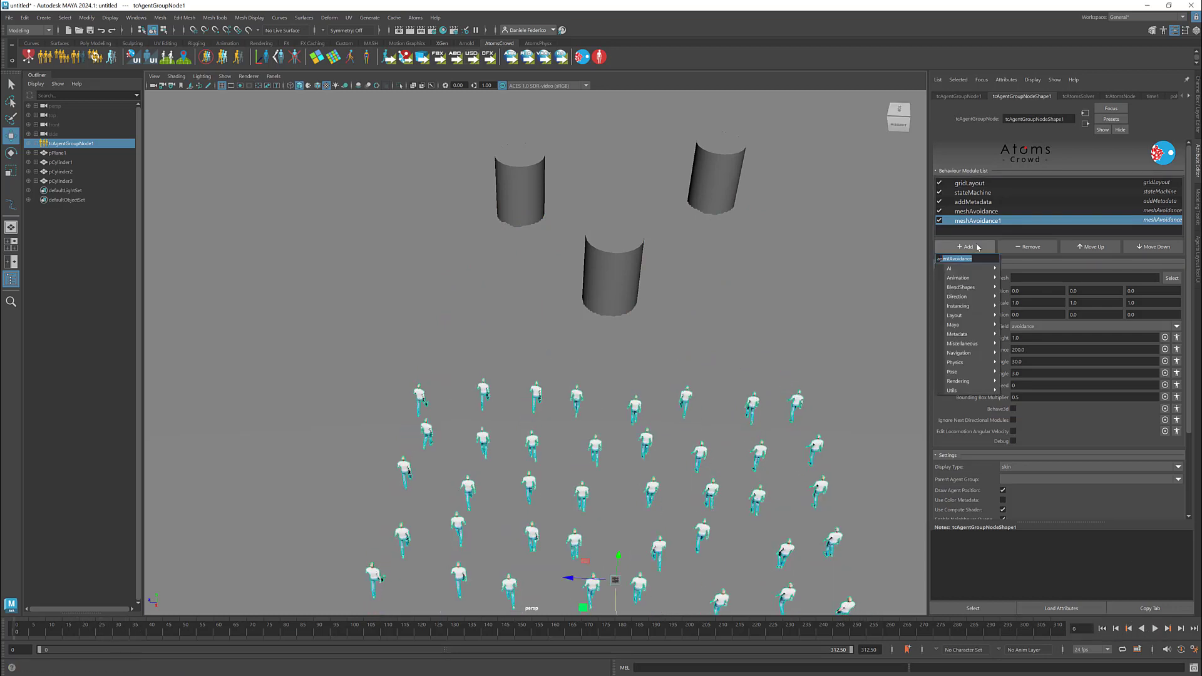
{"action": "key", "text": "Return"}
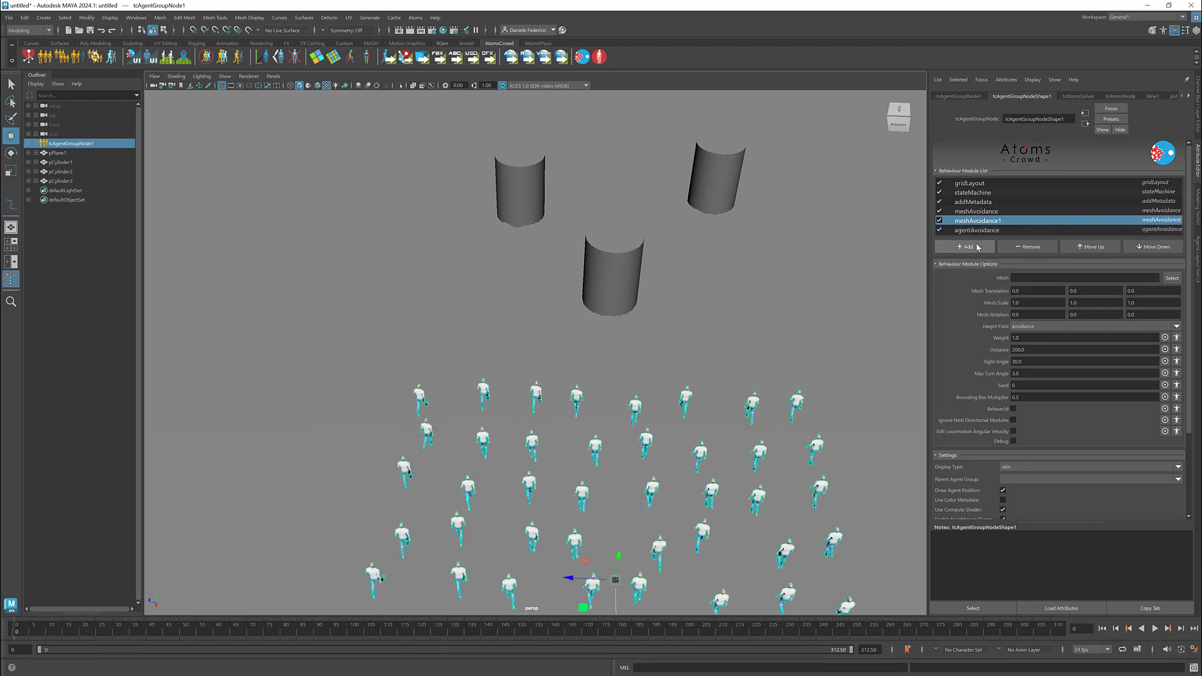
{"action": "scroll", "coordinate": [996, 418], "scroll_direction": "down", "scroll_amount": 2}
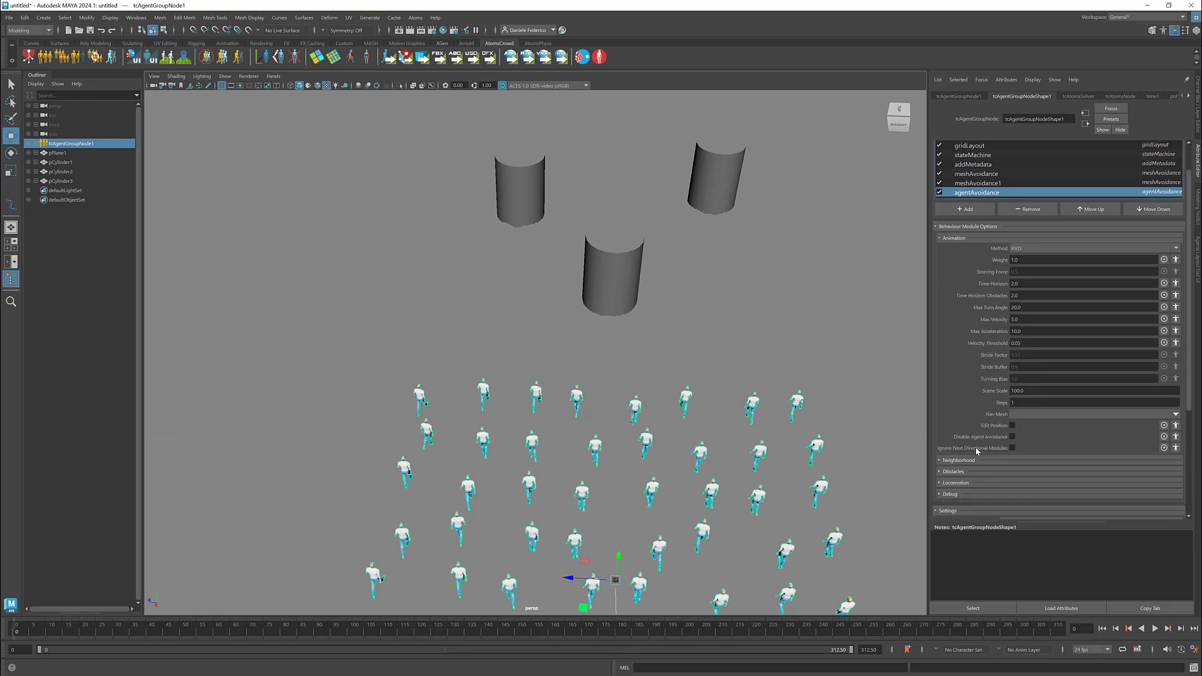
{"action": "left_click", "coordinate": [1002, 461]}
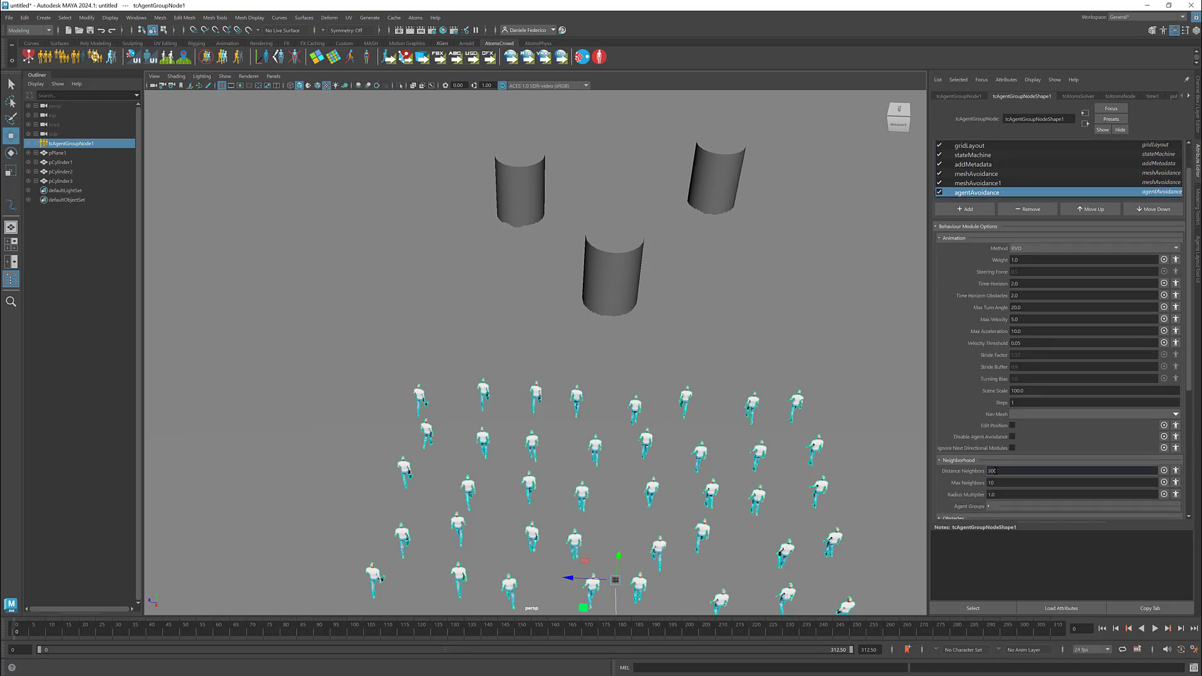
{"action": "type", "text": "2"}
{"action": "left_click", "coordinate": [1015, 308]}
- Play the simulation to examine how the agents keep their distance from each other near the cylinders
{"action": "key", "text": "alt+v"}
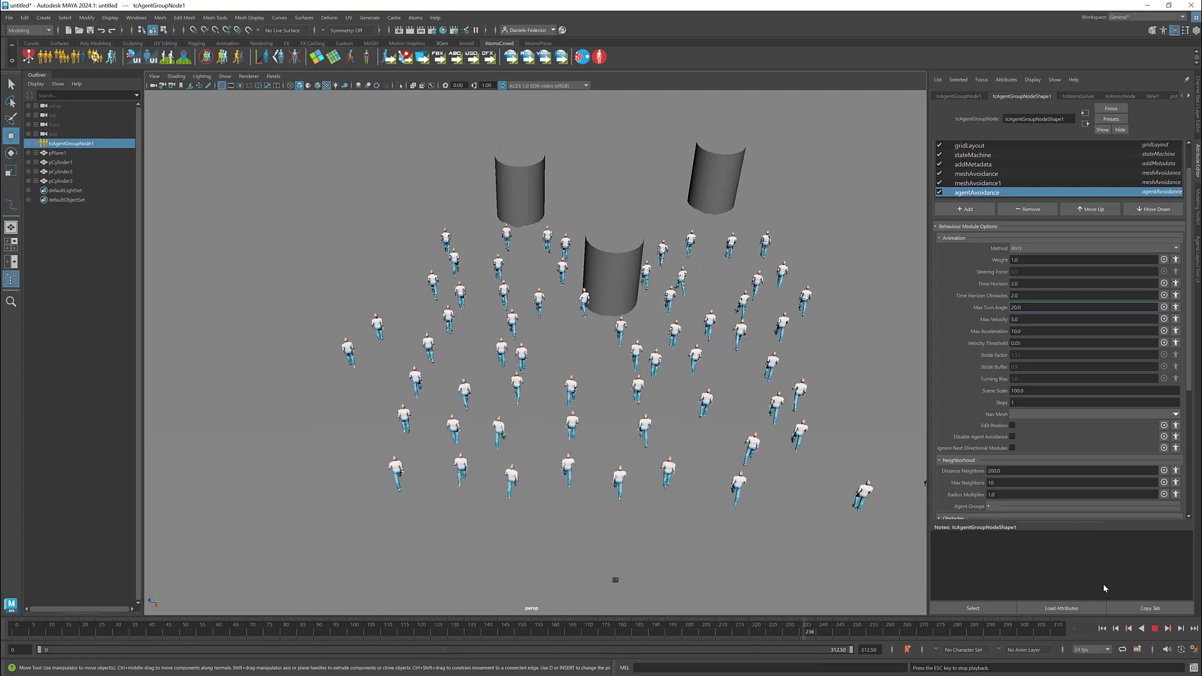
{"action": "left_click", "coordinate": [1155, 628]}
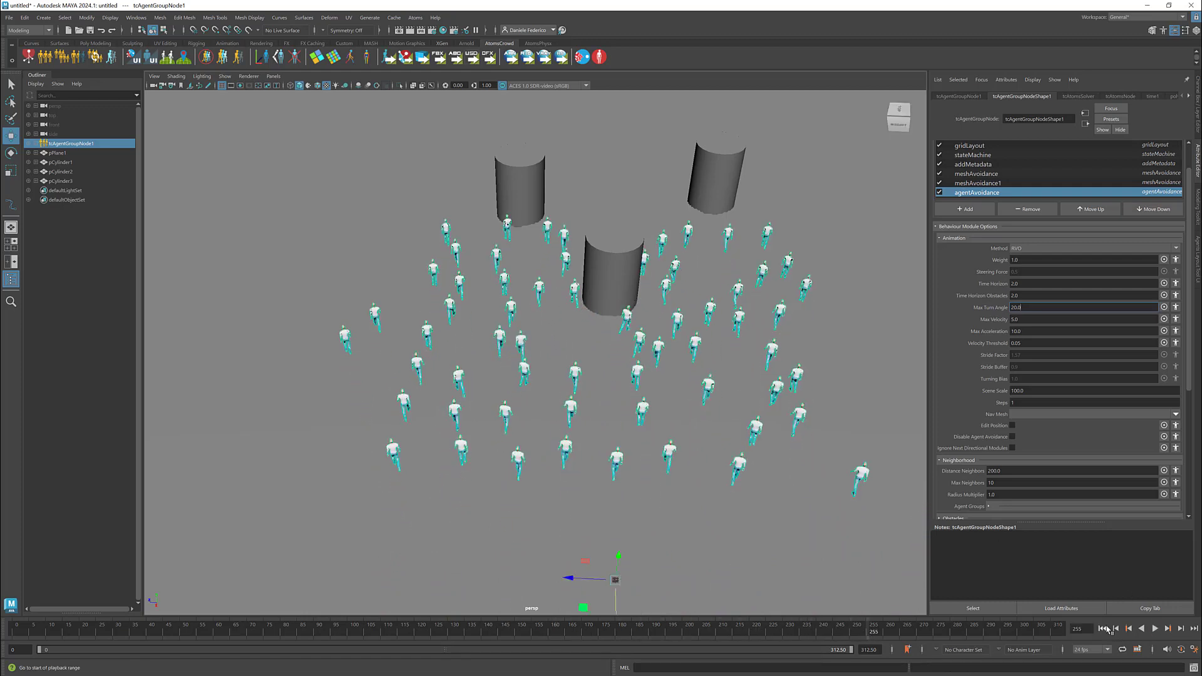
{"action": "left_click", "coordinate": [1155, 628]}
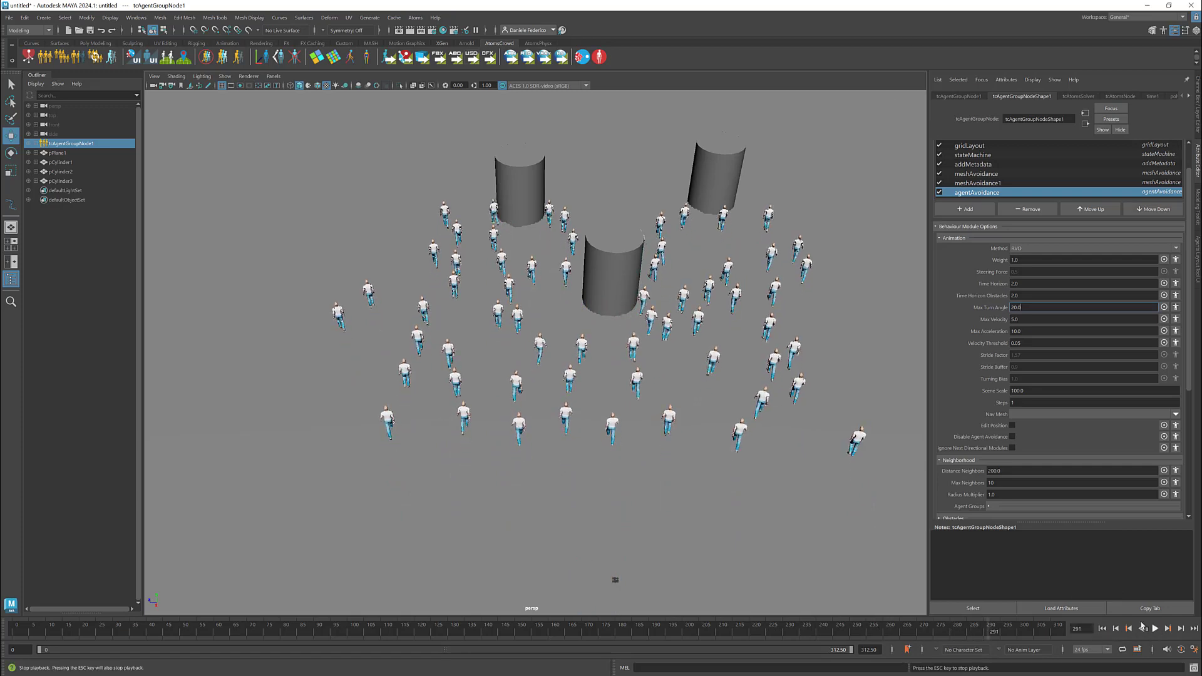
{"action": "left_click", "coordinate": [1153, 628]}
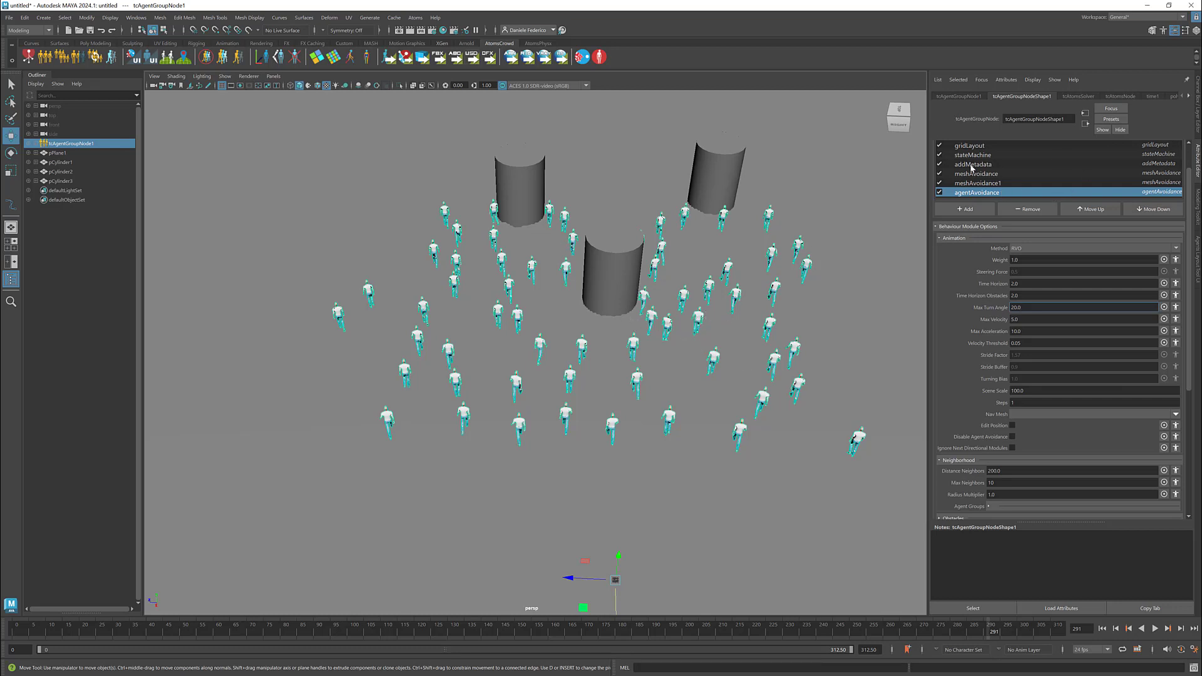
- Add a contextSteering module to the agent group's behaviour module list
{"action": "left_click", "coordinate": [970, 212]}
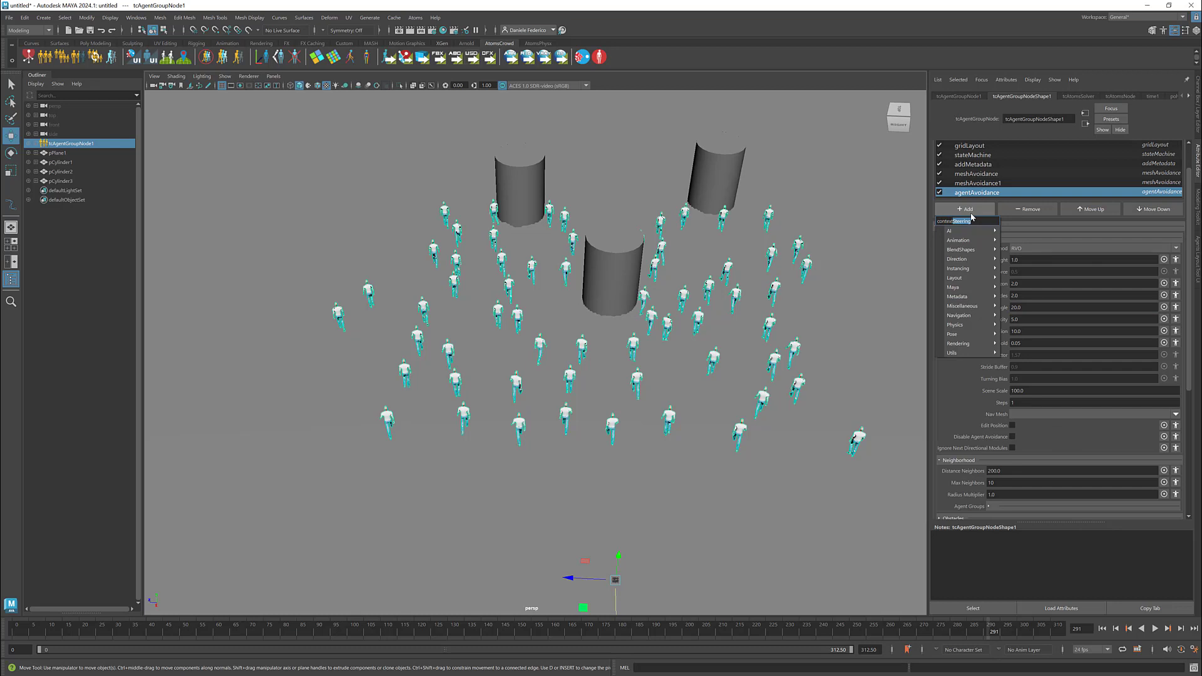
{"action": "type", "text": "context"}
{"action": "key", "text": "Return"}
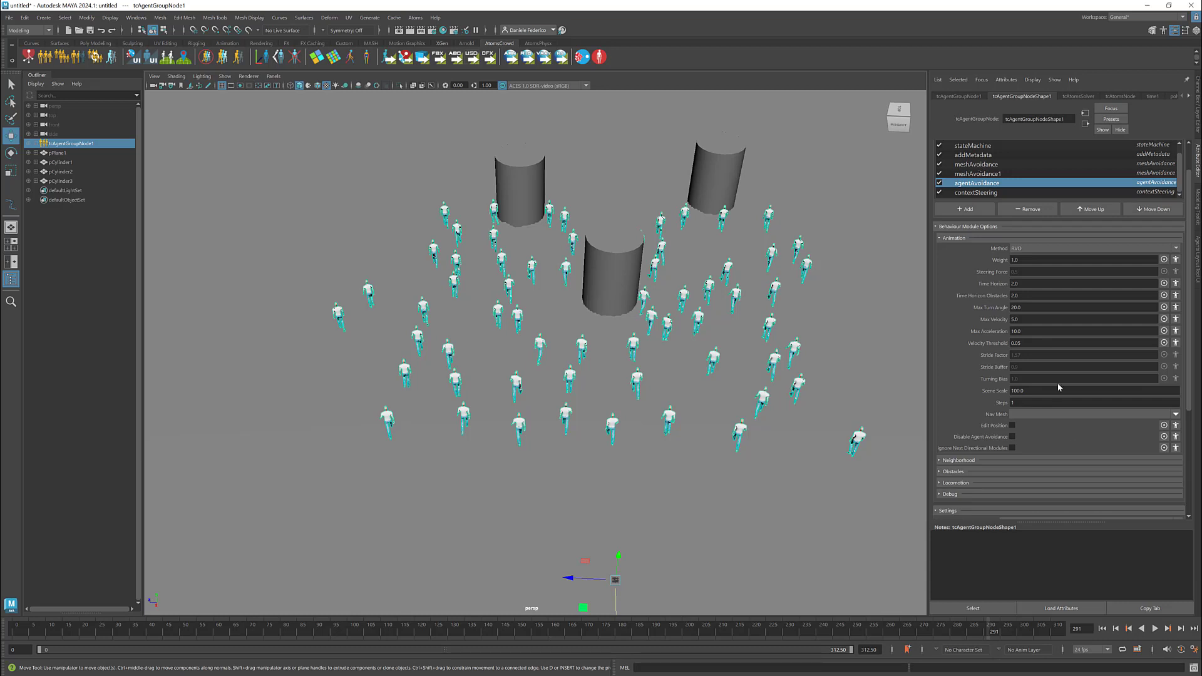
- Play the simulation from the first frame with contextSteering added, and rewind it to the start
{"action": "left_click", "coordinate": [1102, 628]}
{"action": "left_click", "coordinate": [1154, 629]}
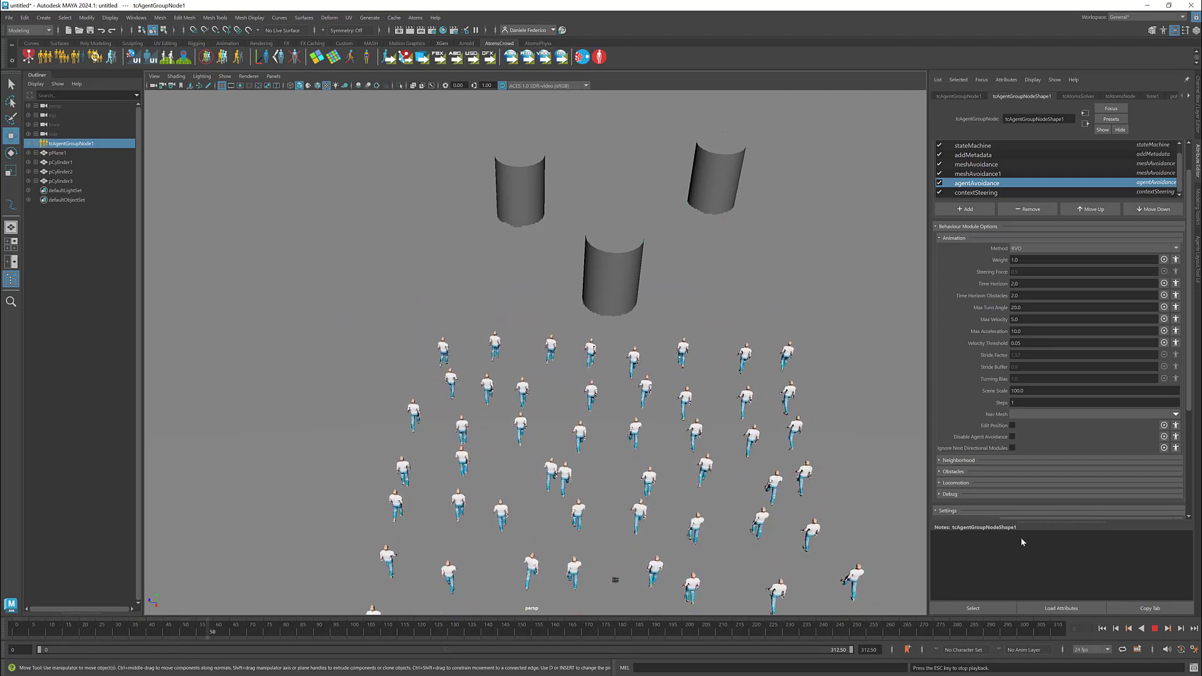
{"action": "left_click", "coordinate": [1102, 628]}
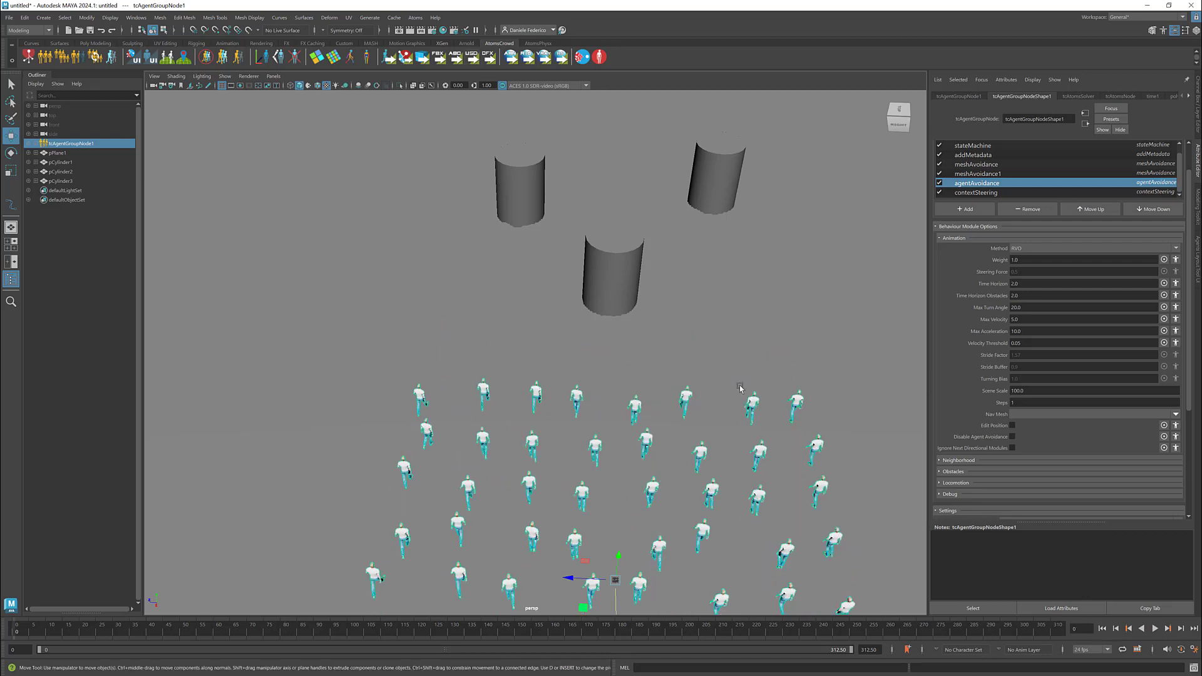
- Draw a nearly straight EP curve across the ground beyond the cylinders, on the side facing away from the crowd
{"action": "left_click_drag", "start_coordinate": [765, 319], "coordinate": [681, 354], "text": "alt"}
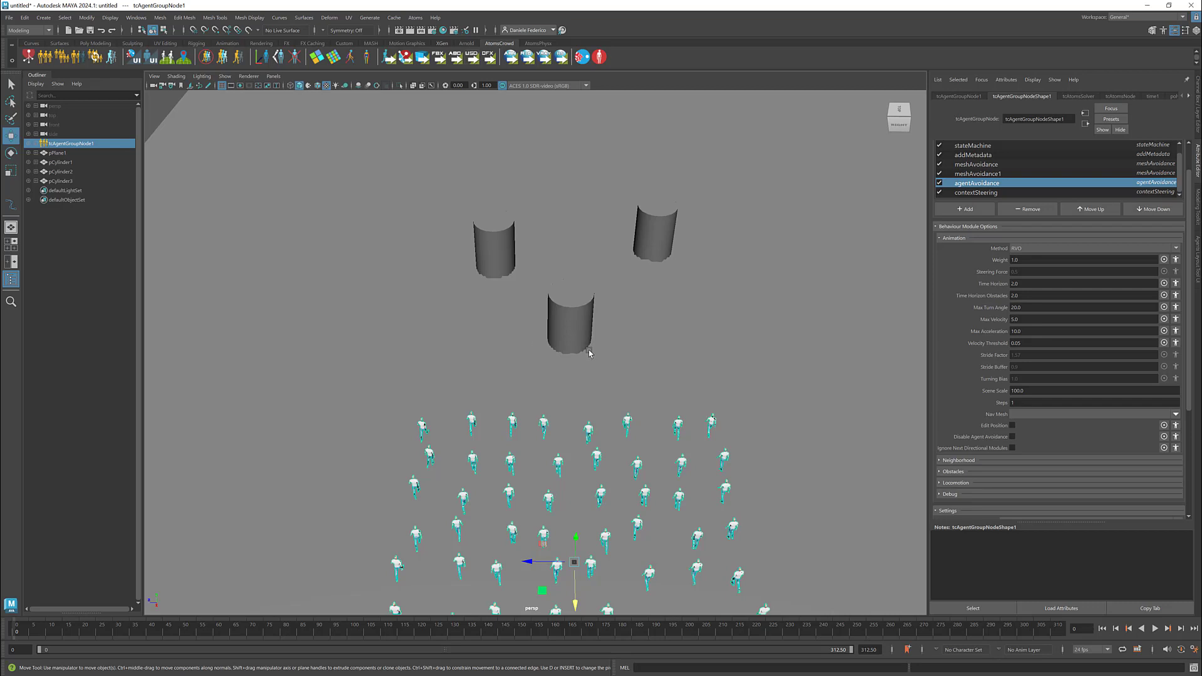
{"action": "middle_click_drag", "start_coordinate": [558, 221], "coordinate": [549, 262], "text": "alt"}
{"action": "left_click", "coordinate": [43, 18]}
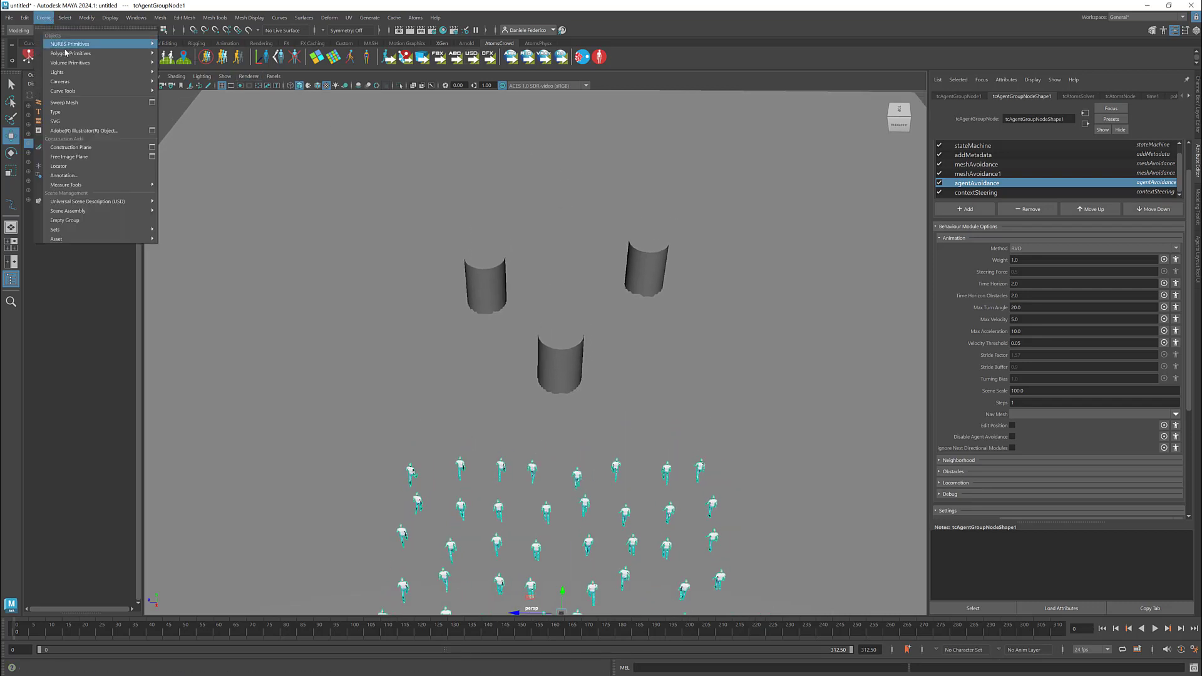
{"action": "mouse_move", "coordinate": [94, 91]}
{"action": "left_click", "coordinate": [199, 102]}
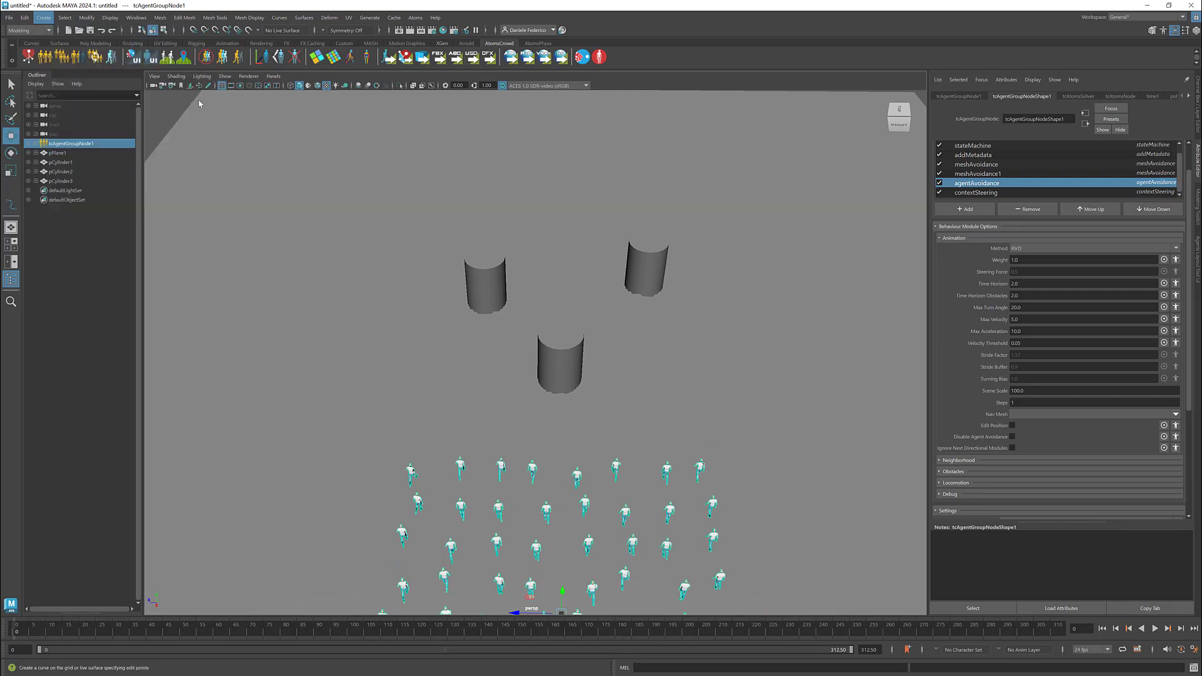
{"action": "left_click_drag", "start_coordinate": [537, 236], "coordinate": [462, 266], "text": "alt"}
{"action": "left_click", "coordinate": [421, 249]}
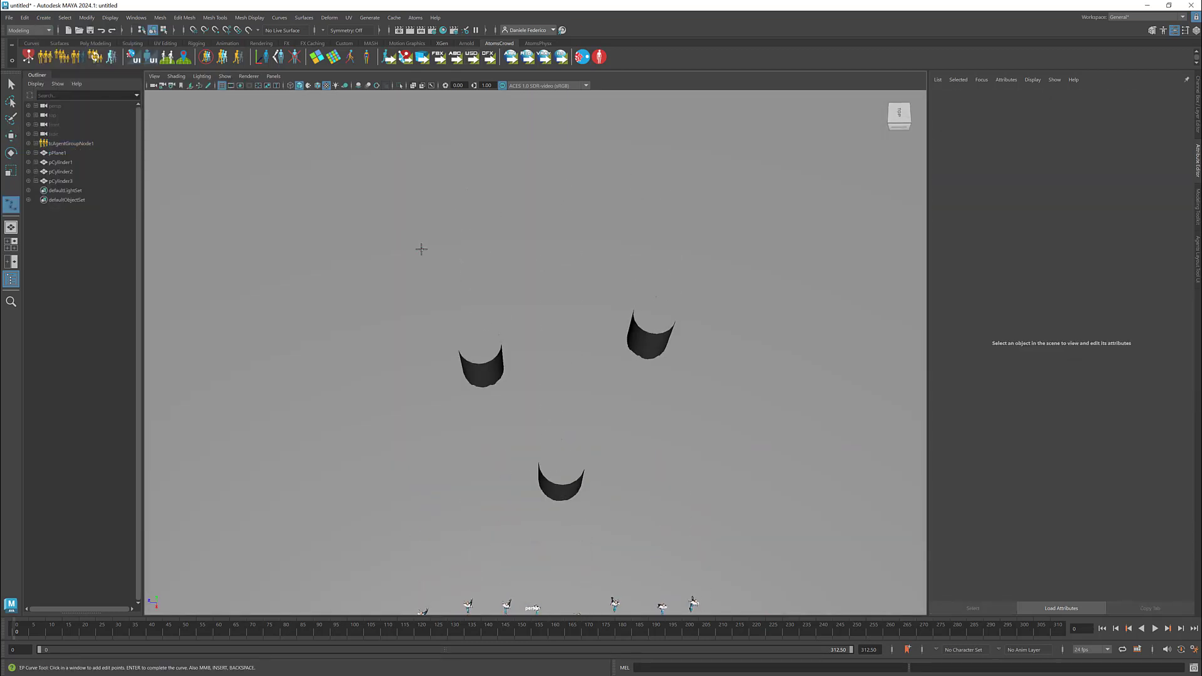
{"action": "left_click", "coordinate": [554, 253]}
{"action": "left_click", "coordinate": [607, 254]}
{"action": "left_click", "coordinate": [687, 255]}
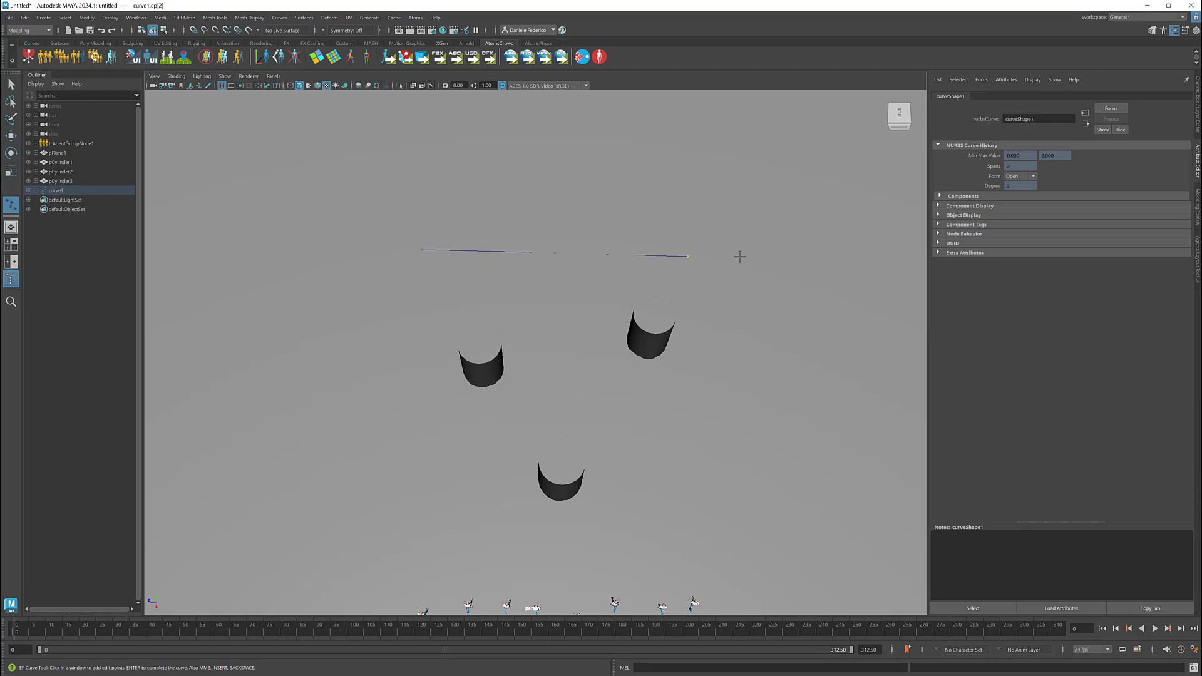
{"action": "left_click", "coordinate": [782, 257]}
{"action": "key", "text": "w"}
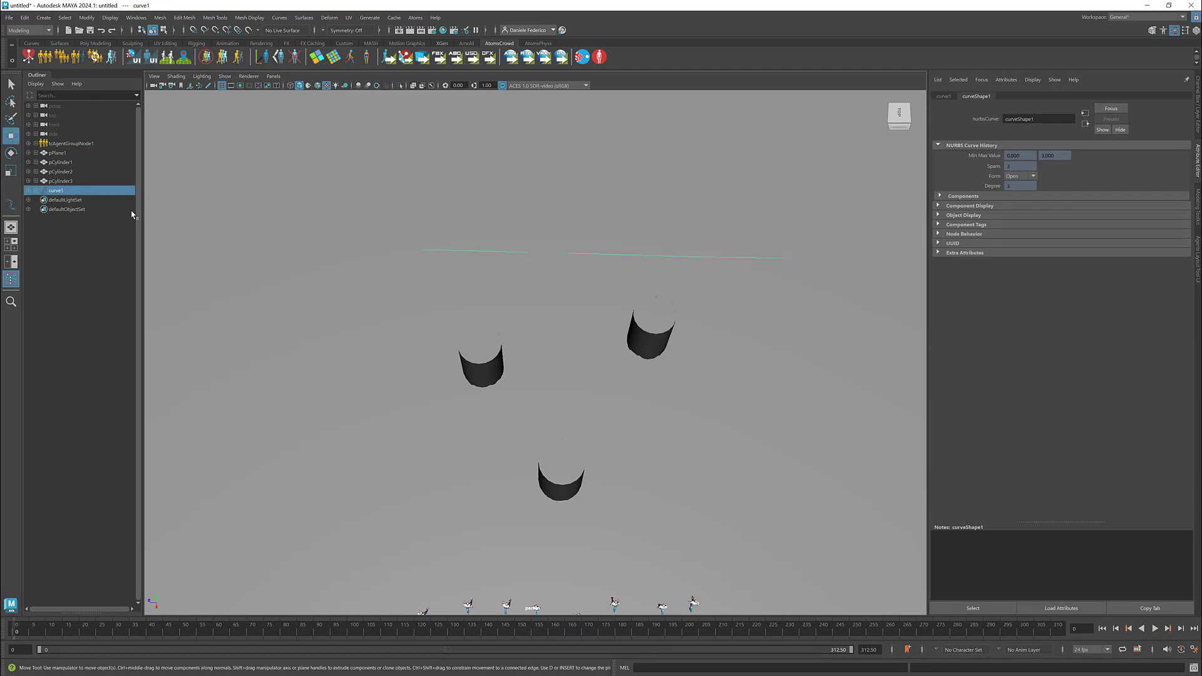
- Move the new curve slightly sideways along Z so that it lines up better behind the cylinders
{"action": "left_click_drag", "start_coordinate": [486, 252], "coordinate": [624, 227], "text": "alt"}
{"action": "middle_click_drag", "start_coordinate": [624, 227], "coordinate": [616, 184], "text": "alt"}
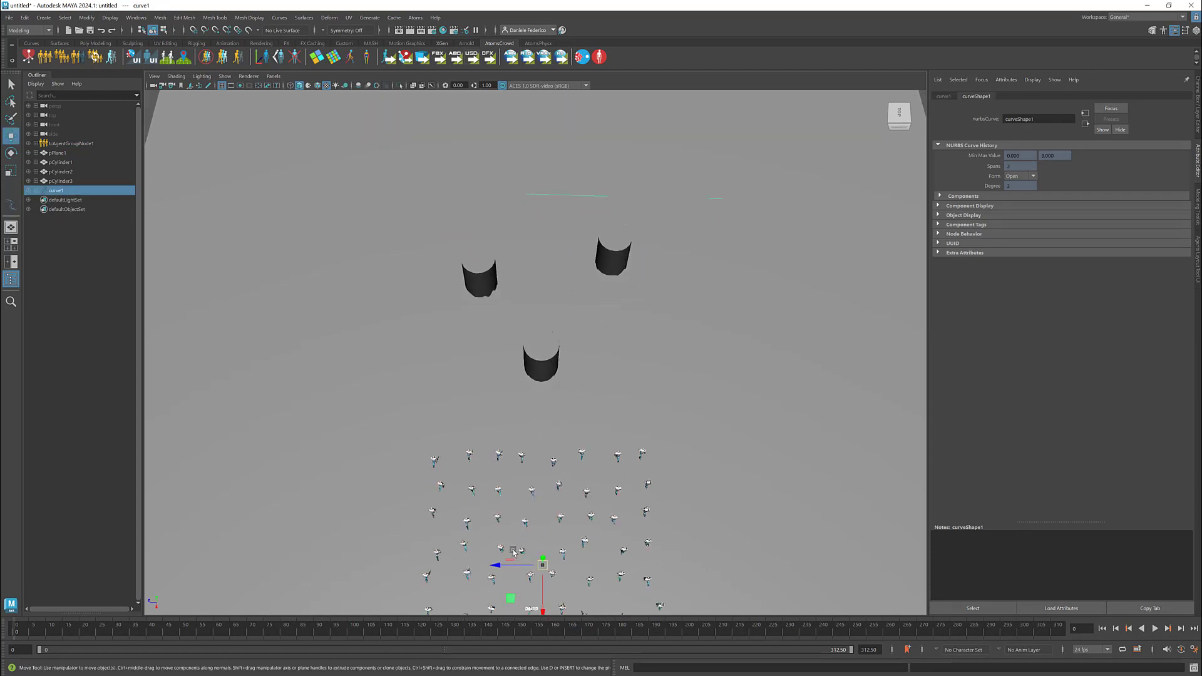
{"action": "left_click_drag", "start_coordinate": [501, 566], "coordinate": [479, 566]}
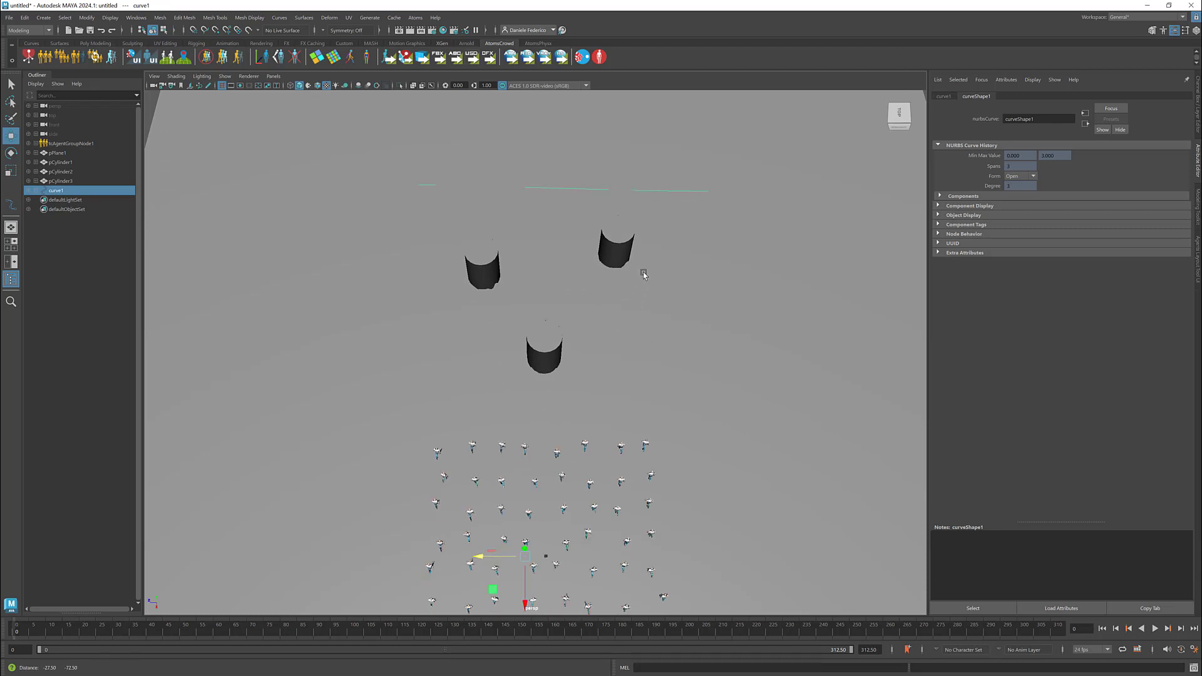
{"action": "mouse_move", "coordinate": [644, 272]}
{"action": "left_mouse_down", "text": "alt"}
{"action": "mouse_move", "coordinate": [675, 259]}
{"action": "mouse_move", "coordinate": [663, 288]}
{"action": "mouse_move", "coordinate": [636, 275]}
{"action": "left_mouse_up", "text": "alt"}
{"action": "middle_click_drag", "start_coordinate": [636, 274], "coordinate": [703, 251], "text": "alt"}
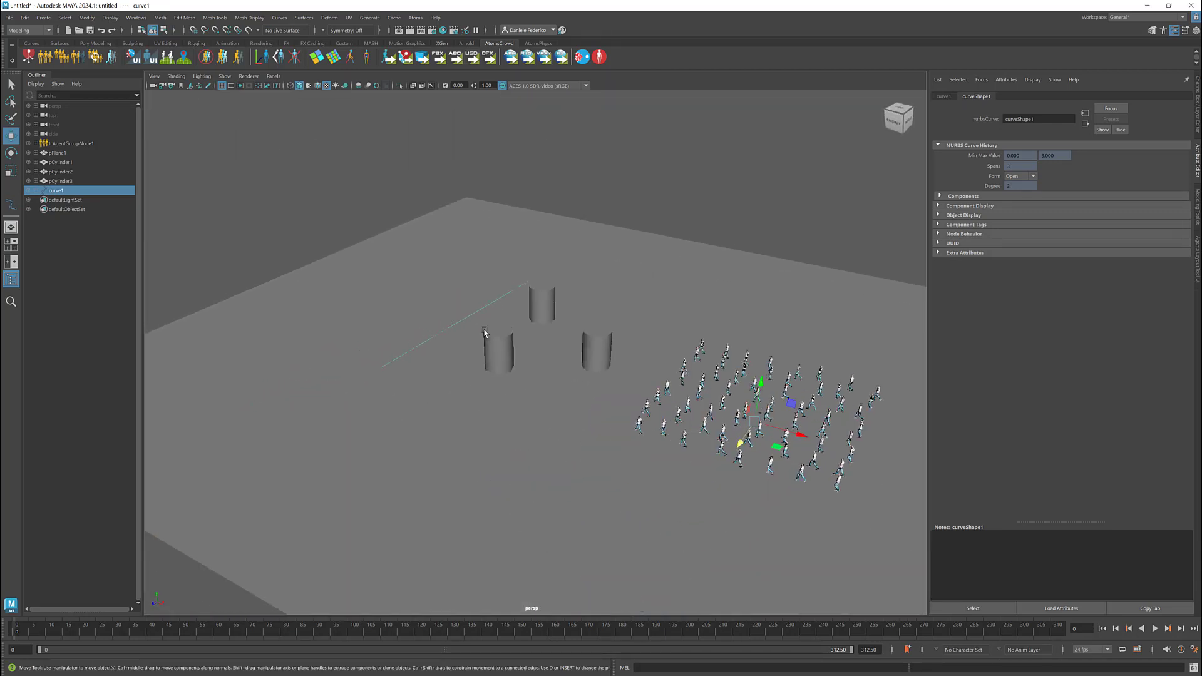
- Shift the curve along X, a little farther away from the cylinders and the crowd
{"action": "left_click_drag", "start_coordinate": [787, 433], "coordinate": [770, 429]}
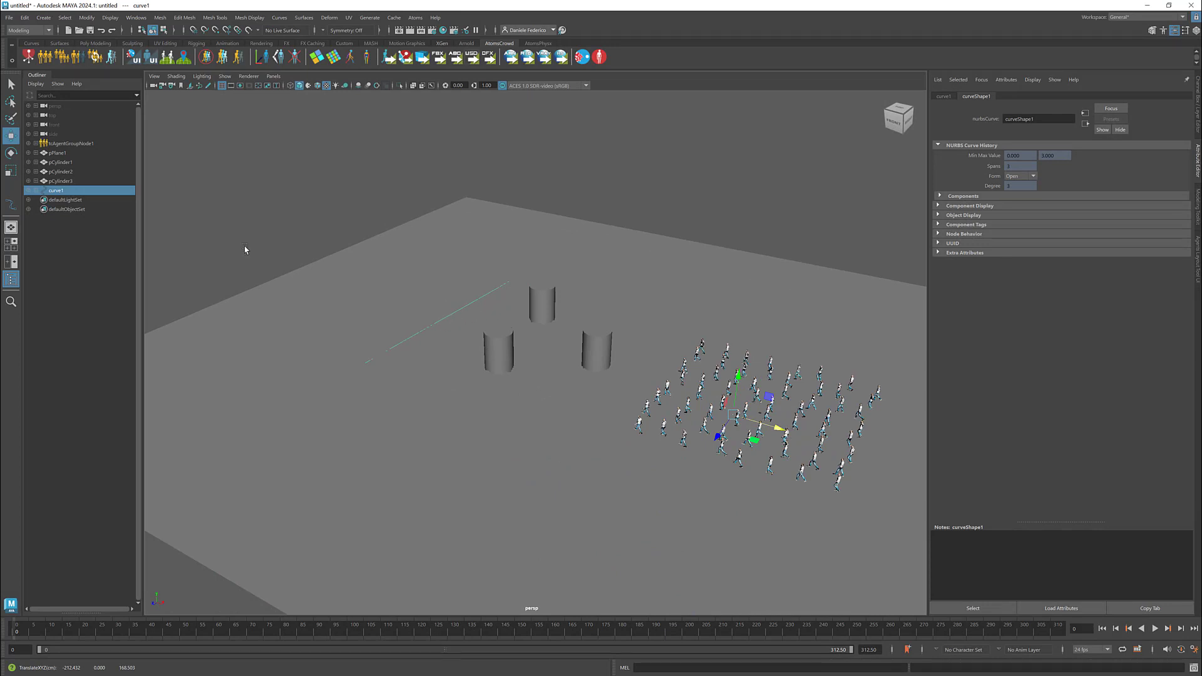
- Add a followTargetCurve module to the agent group's behaviour modules
{"action": "left_click", "coordinate": [63, 143]}
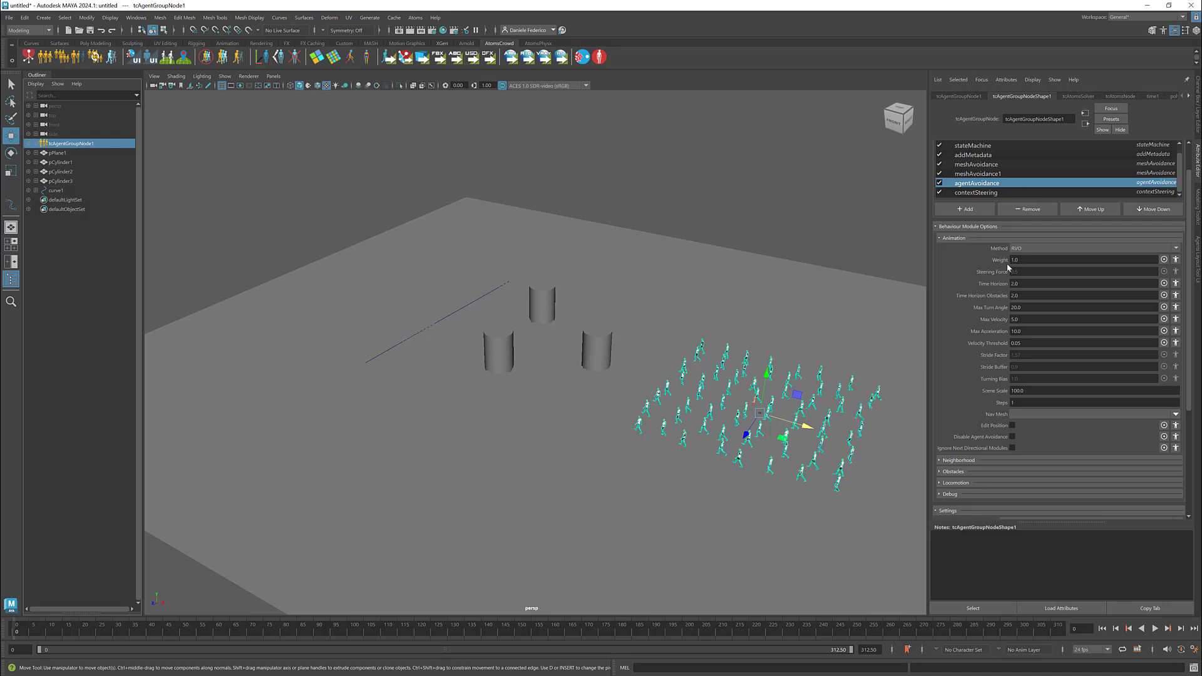
{"action": "left_click", "coordinate": [988, 210]}
{"action": "type", "text": "fo"}
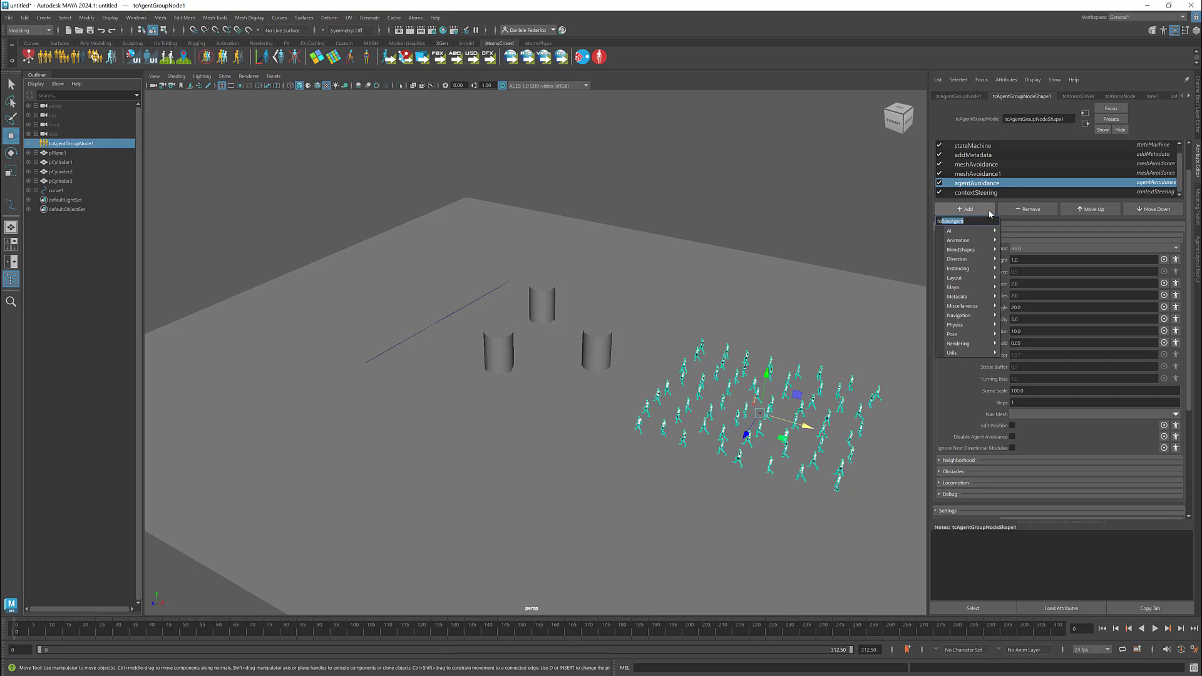
{"action": "type", "text": "llowTargetCurve"}
{"action": "key", "text": "Return"}
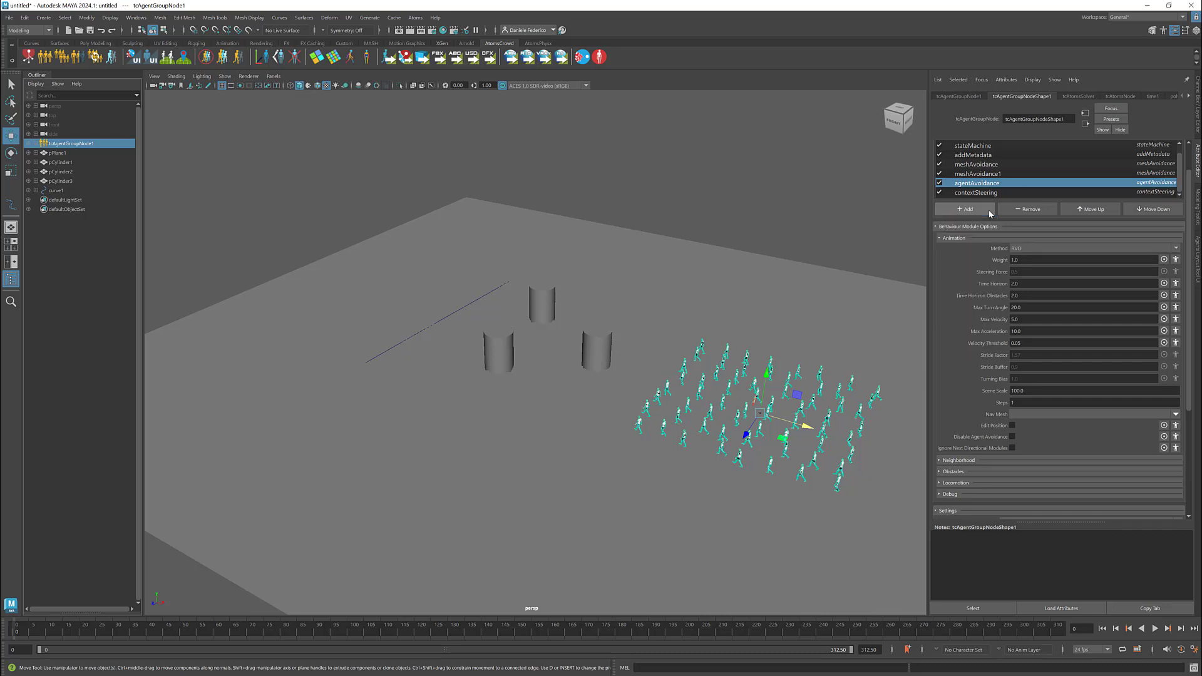
- Move followTargetCurve up the module list to sit above both meshAvoidance modules, and assign curve1 as its Curve
{"action": "left_click", "coordinate": [996, 191]}
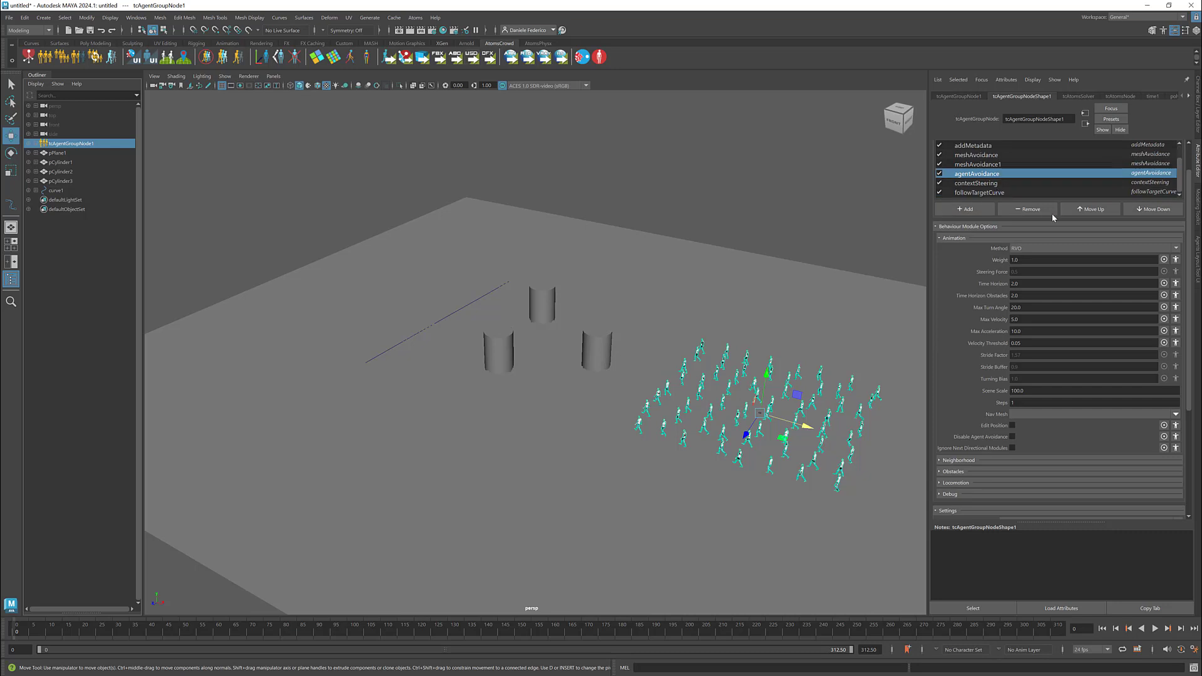
{"action": "left_click", "coordinate": [1072, 212]}
{"action": "left_click", "coordinate": [1071, 211]}
{"action": "left_click", "coordinate": [1071, 211]}
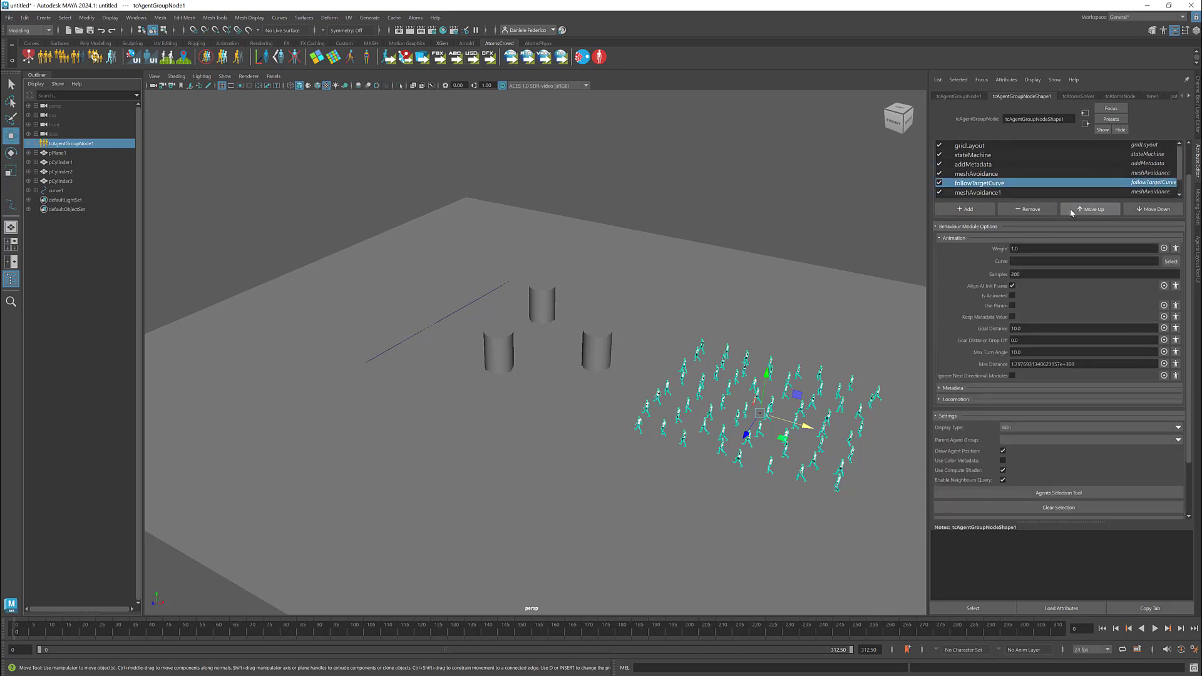
{"action": "left_click", "coordinate": [1072, 212]}
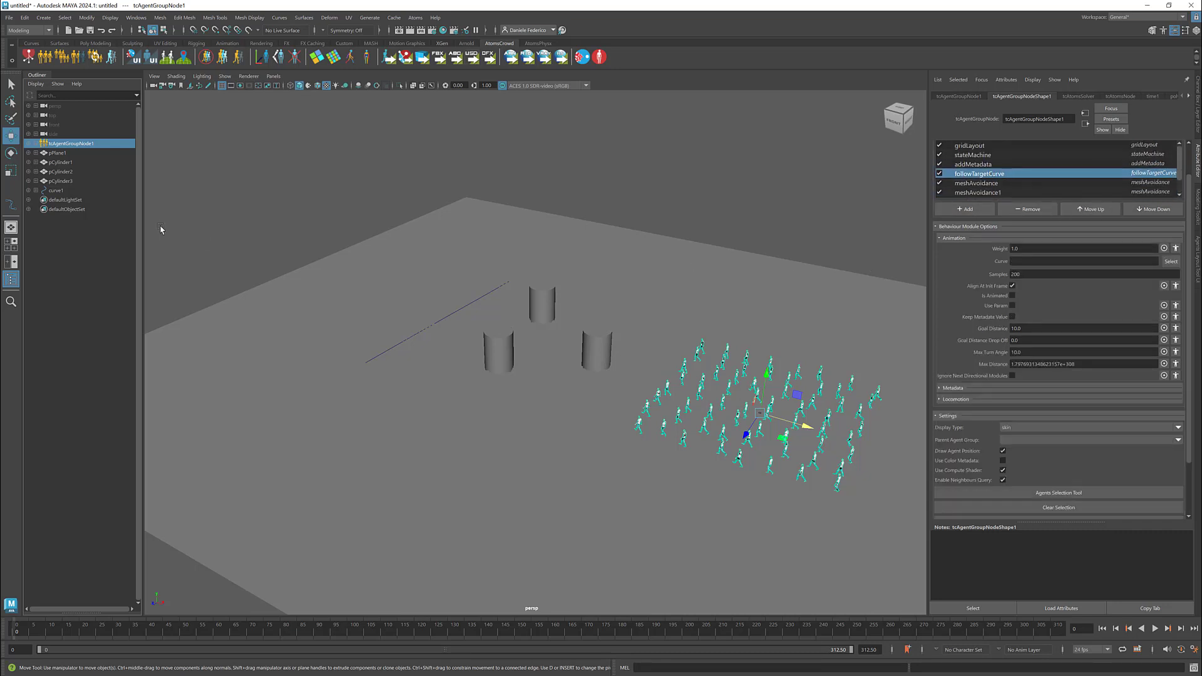
{"action": "middle_click_drag", "start_coordinate": [1021, 264], "coordinate": [1021, 262]}
- Play the simulation with followTargetCurve active and watch from behind the crowd as the agents walk around the cylinders, then stop playback
{"action": "left_click", "coordinate": [1155, 627]}
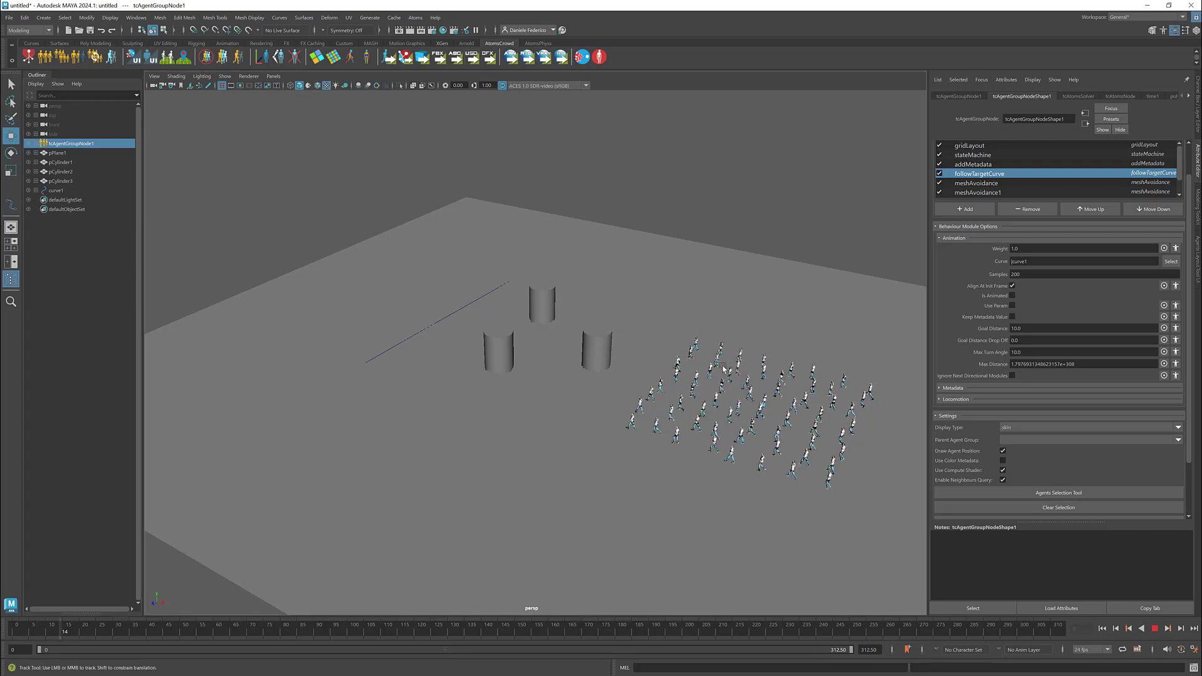
{"action": "left_click_drag", "start_coordinate": [723, 368], "coordinate": [582, 414], "text": "alt"}
{"action": "middle_click_drag", "start_coordinate": [582, 414], "coordinate": [599, 366], "text": "alt"}
{"action": "scroll", "coordinate": [672, 382], "scroll_direction": "up", "scroll_amount": 1}
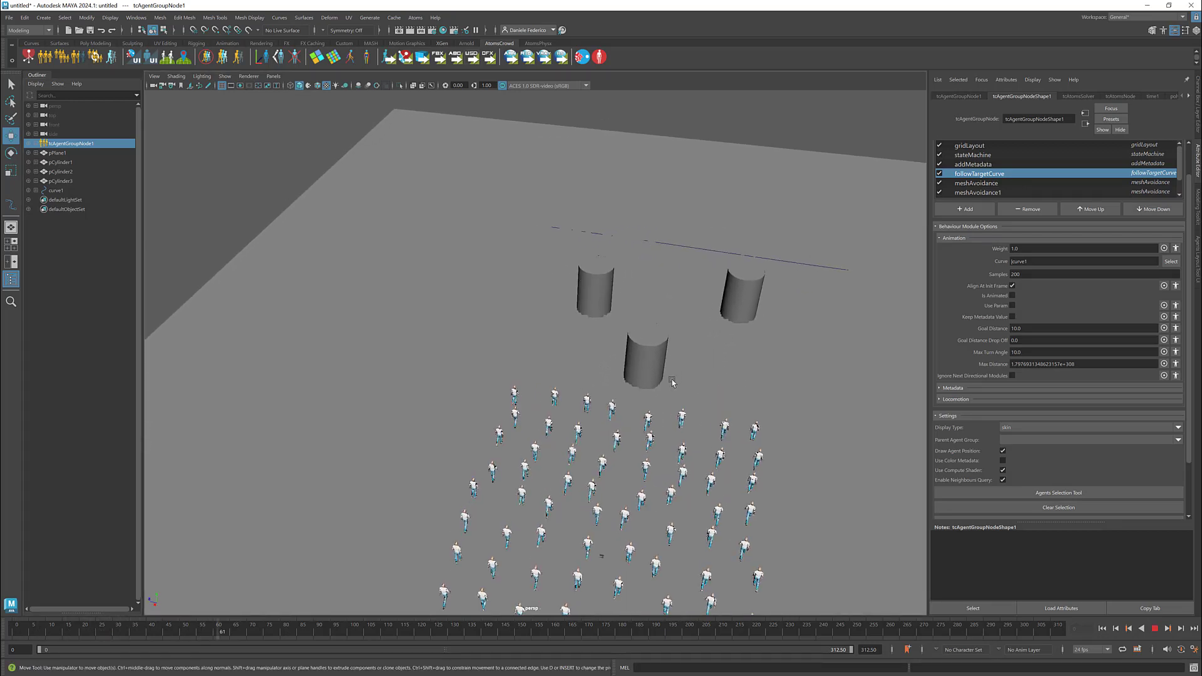
{"action": "left_click_drag", "start_coordinate": [672, 382], "coordinate": [651, 357], "text": "alt"}
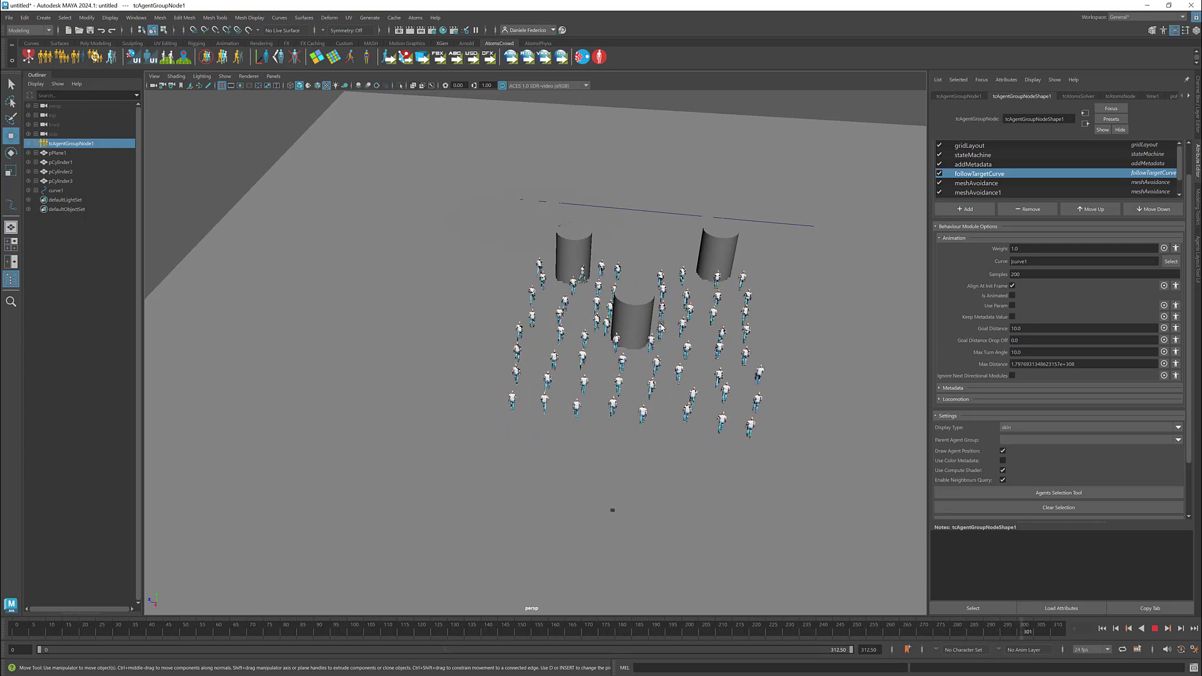
{"action": "left_click", "coordinate": [1154, 629]}
- Extend the end of the playback range to frame 500 and rewind to the first frame
{"action": "double_click", "coordinate": [840, 650]}
{"action": "type", "text": "5"}
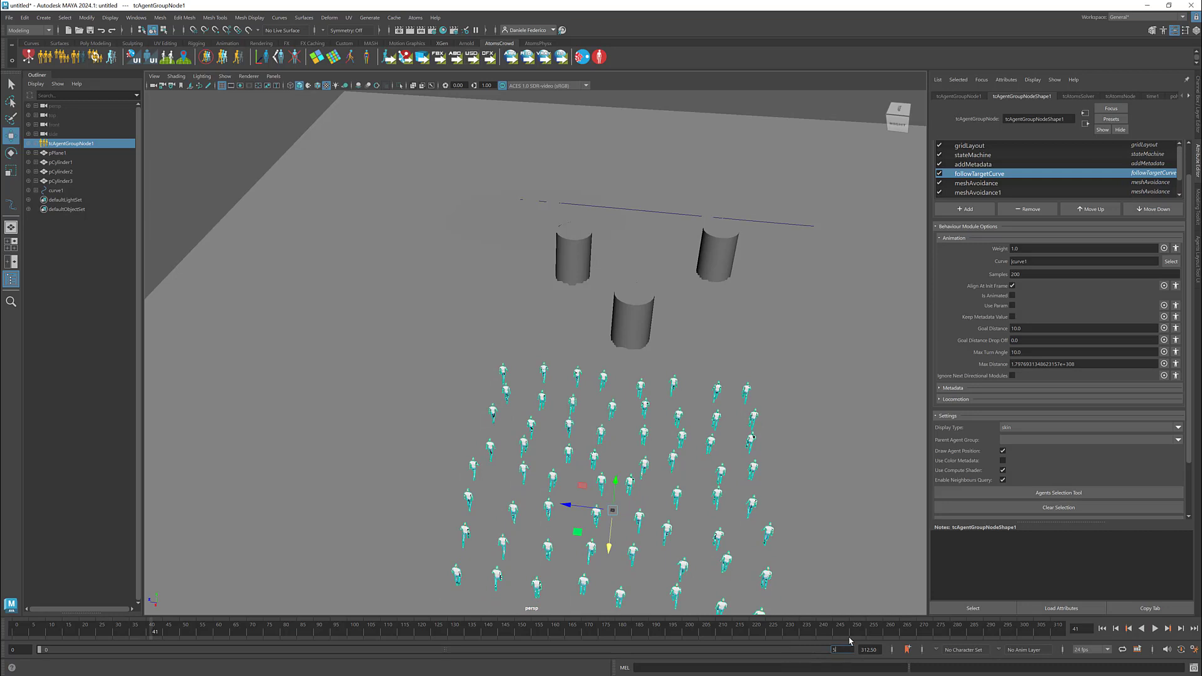
{"action": "type", "text": "00"}
{"action": "key", "text": "Return"}
{"action": "left_click", "coordinate": [1102, 629]}
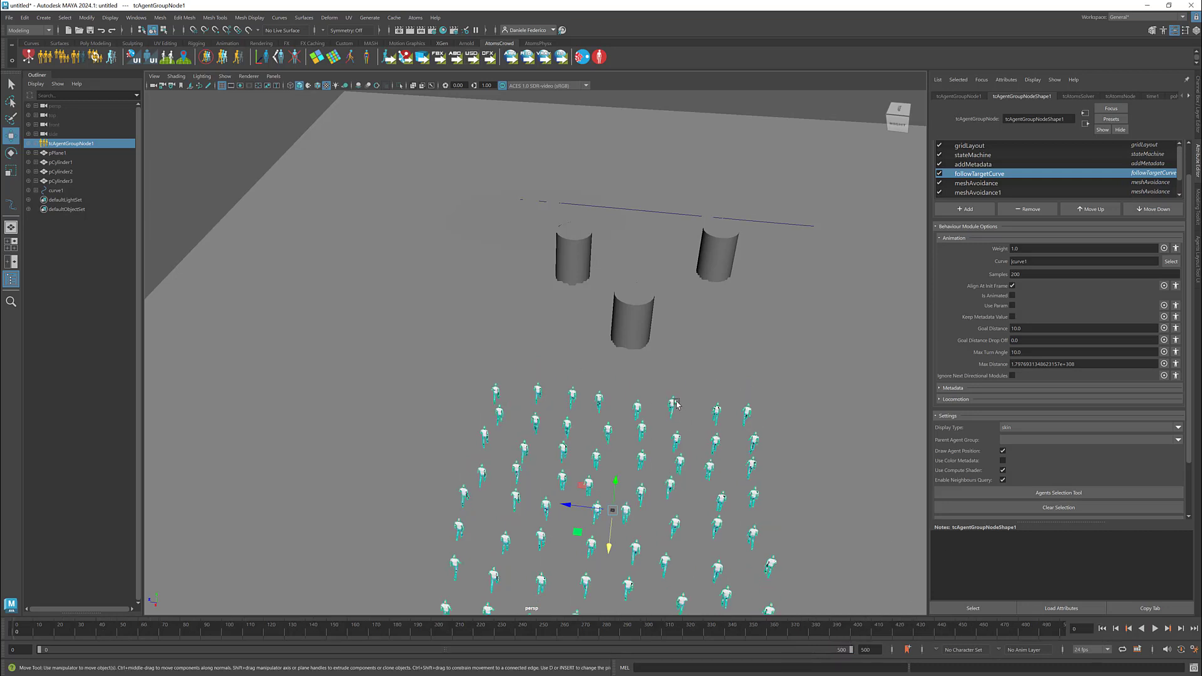
- Play the simulation over the extended range, watch the agents walk past the cylinders towards the curve, and rewind it
{"action": "middle_click_drag", "start_coordinate": [677, 404], "coordinate": [670, 352], "text": "alt"}
{"action": "right_click_drag", "start_coordinate": [670, 352], "coordinate": [657, 348], "text": "alt"}
{"action": "left_click_drag", "start_coordinate": [657, 348], "coordinate": [662, 349], "text": "alt"}
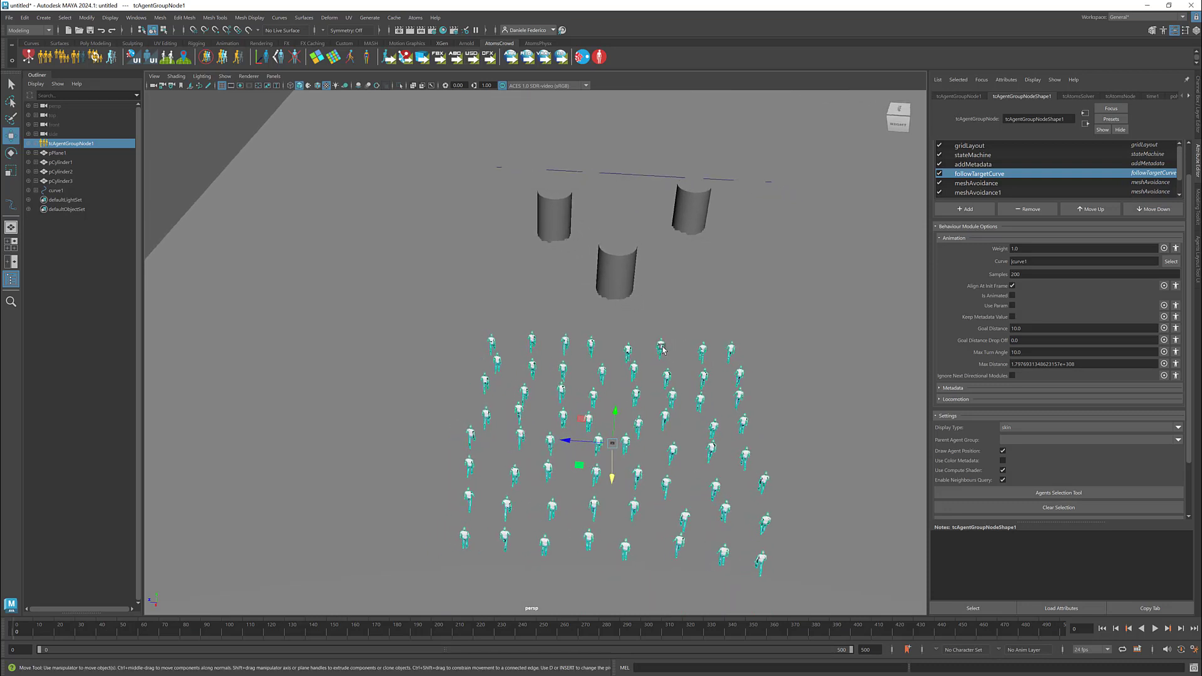
{"action": "scroll", "coordinate": [989, 188], "scroll_direction": "down", "scroll_amount": 1}
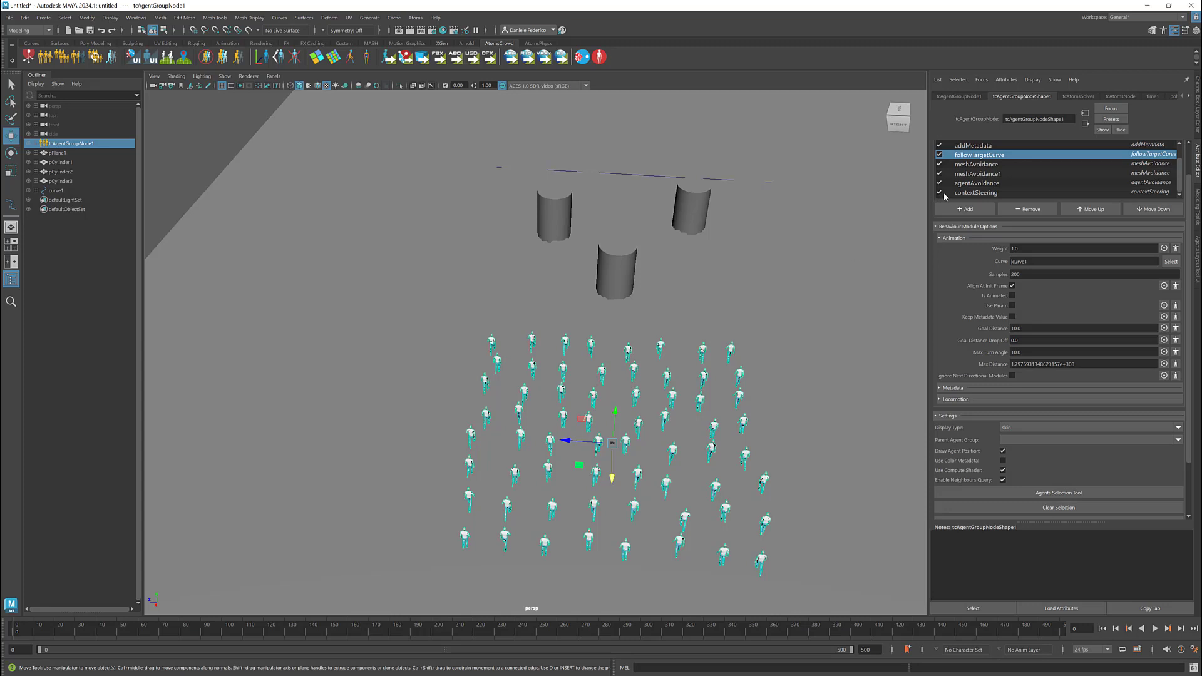
{"action": "left_click", "coordinate": [1155, 628]}
{"action": "scroll", "coordinate": [627, 301], "scroll_direction": "up", "scroll_amount": 1}
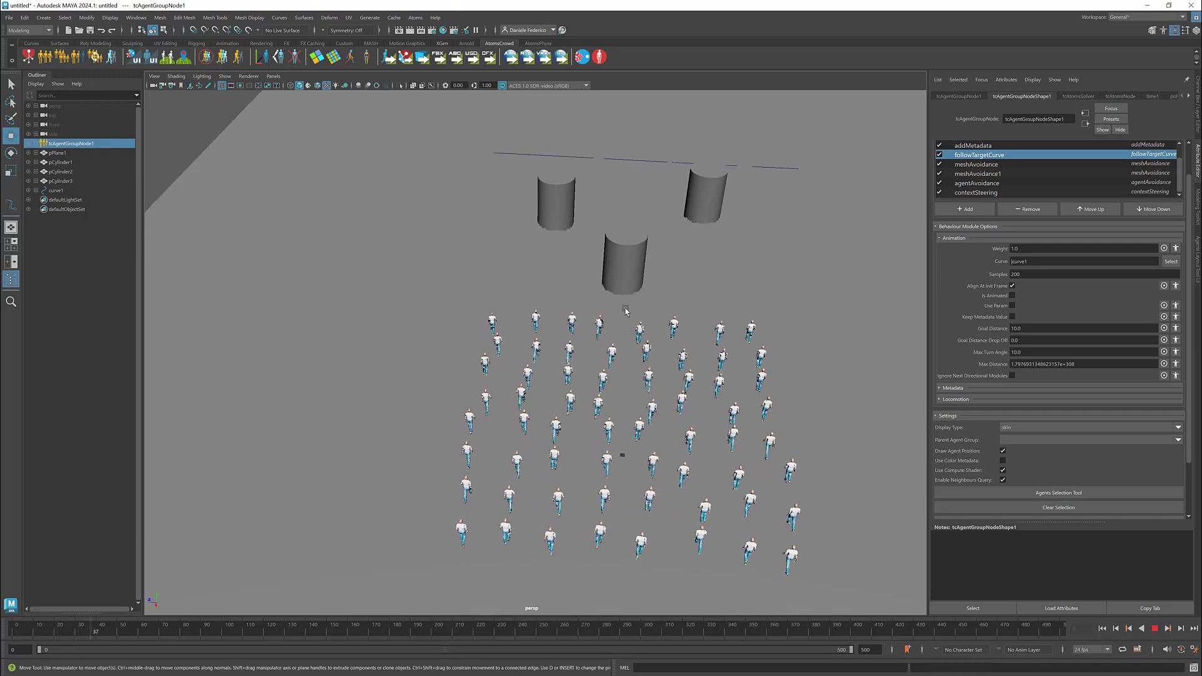
{"action": "middle_click_drag", "start_coordinate": [627, 300], "coordinate": [601, 300], "text": "alt"}
{"action": "scroll", "coordinate": [666, 286], "scroll_direction": "up", "scroll_amount": 1}
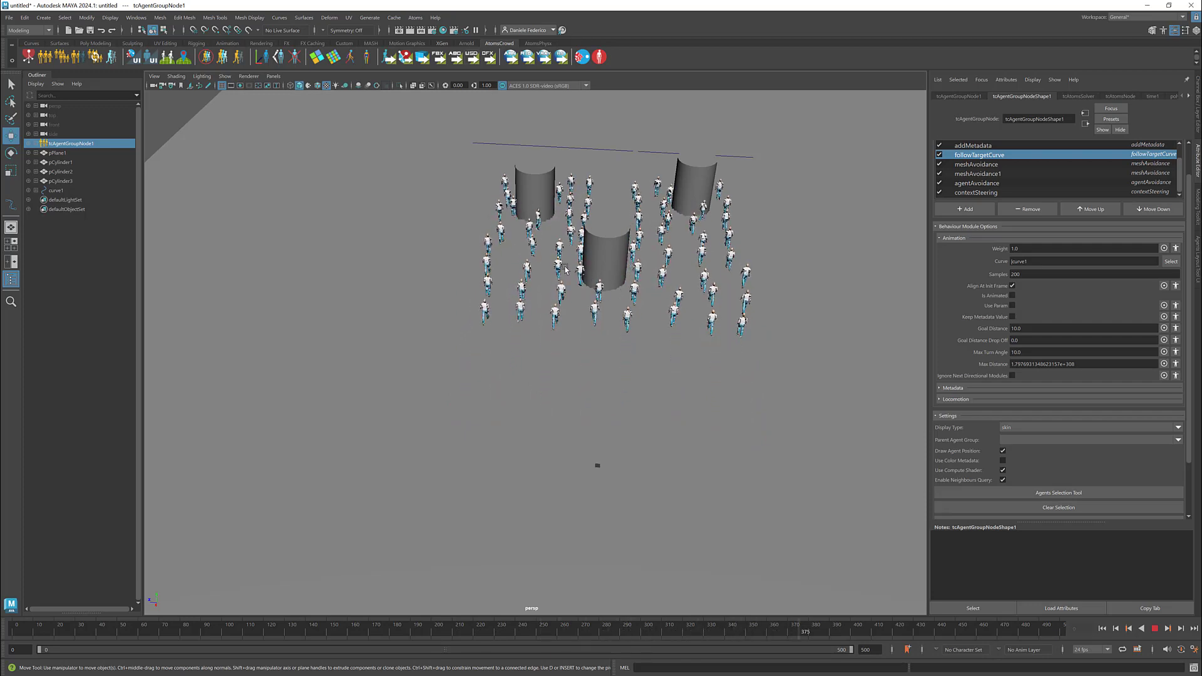
{"action": "middle_click_drag", "start_coordinate": [643, 215], "coordinate": [651, 243], "text": "alt"}
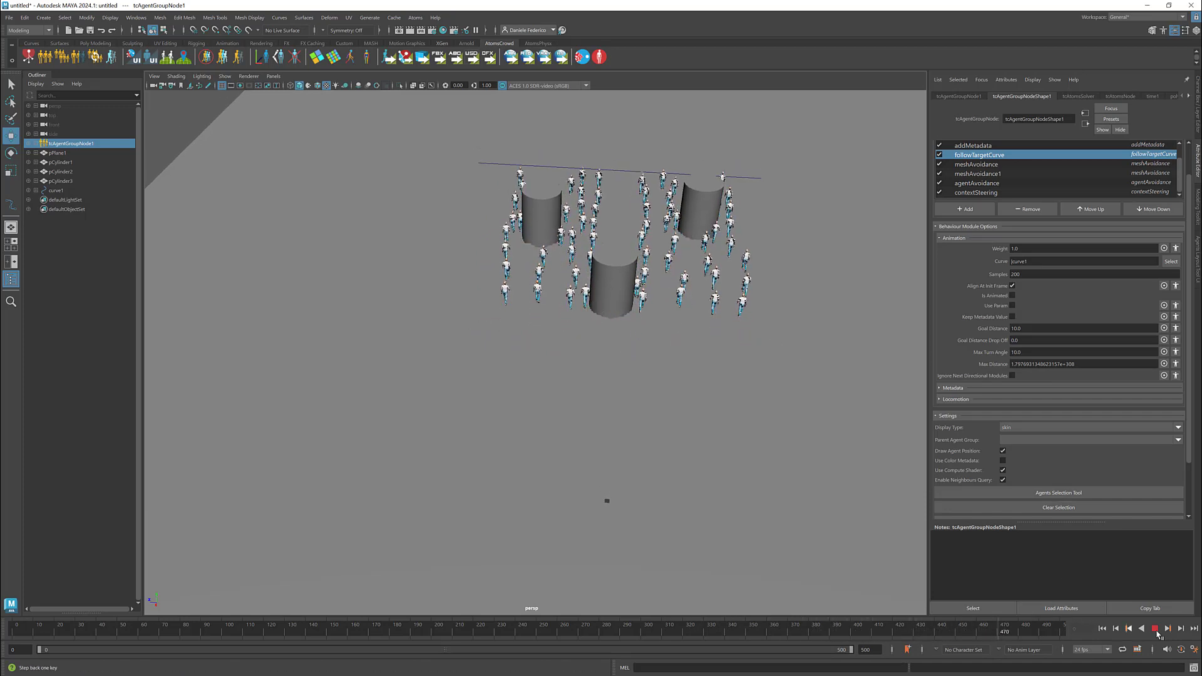
{"action": "left_click", "coordinate": [606, 501]}
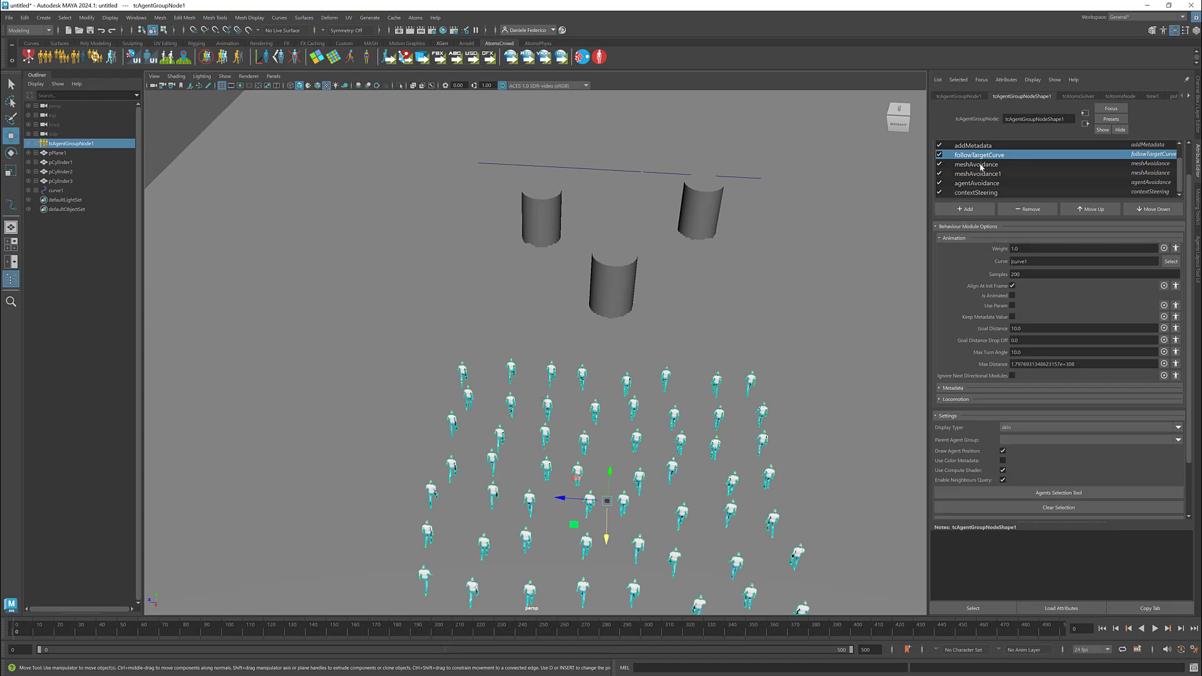
- Edit the Max Turn Angle of the contextSteering module
{"action": "left_click", "coordinate": [978, 193]}
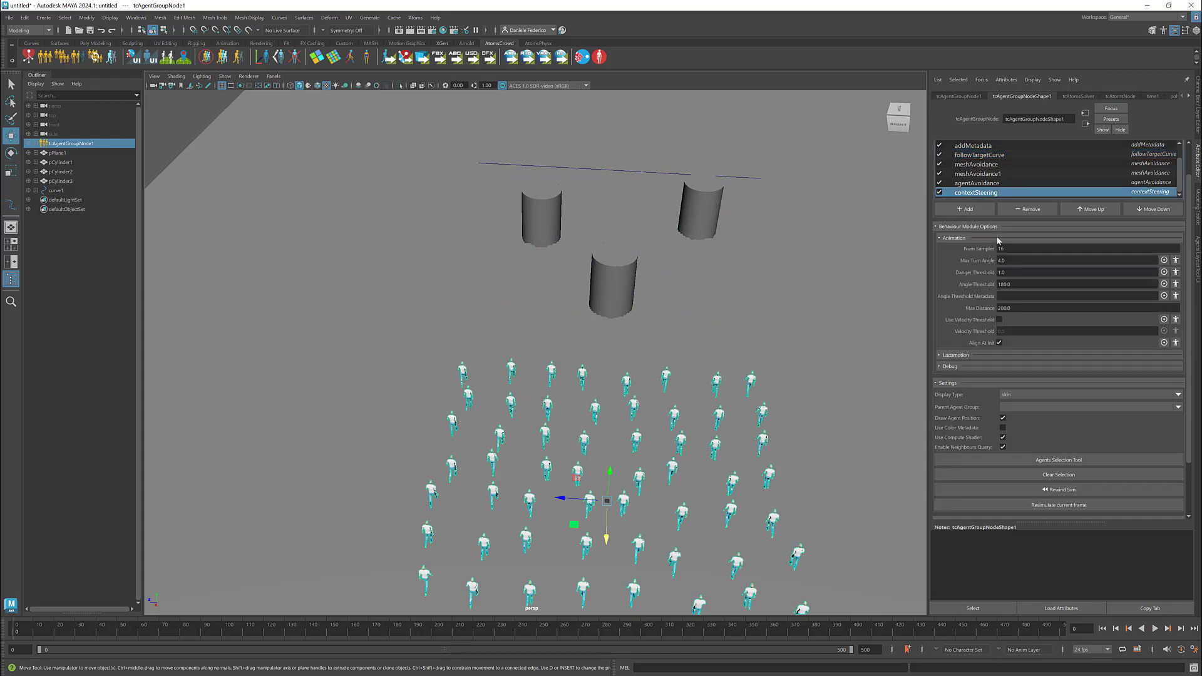
{"action": "left_click", "coordinate": [1008, 262]}
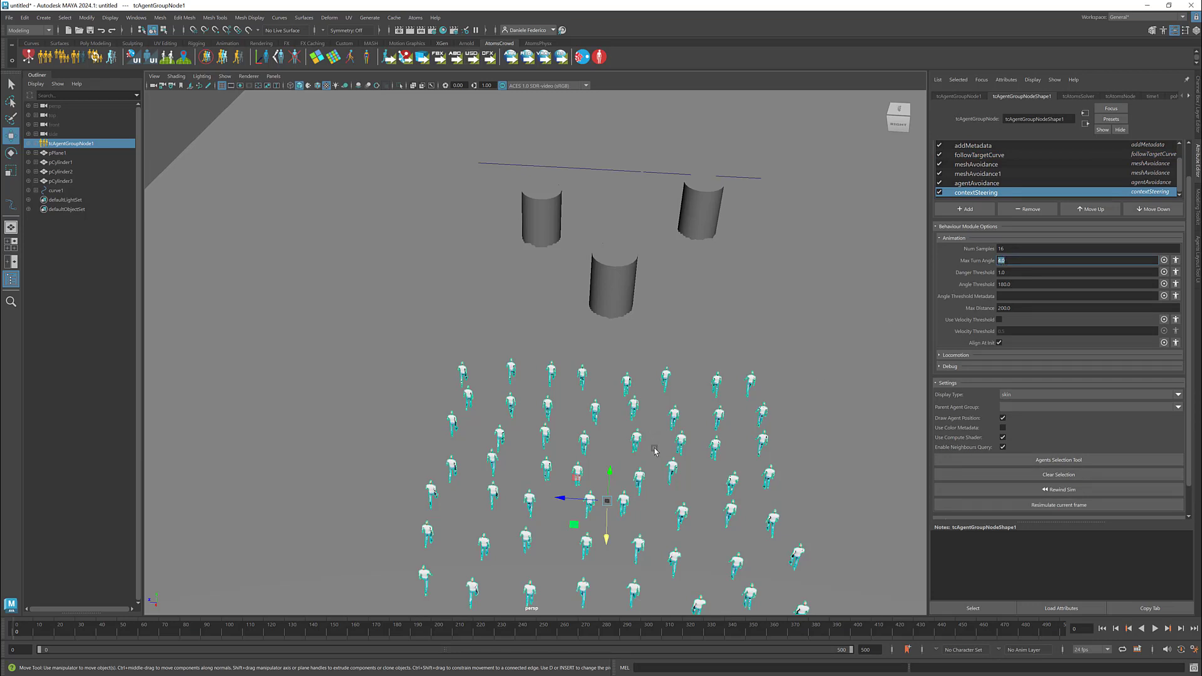
{"action": "left_click_drag", "start_coordinate": [699, 430], "coordinate": [683, 466], "text": "alt"}
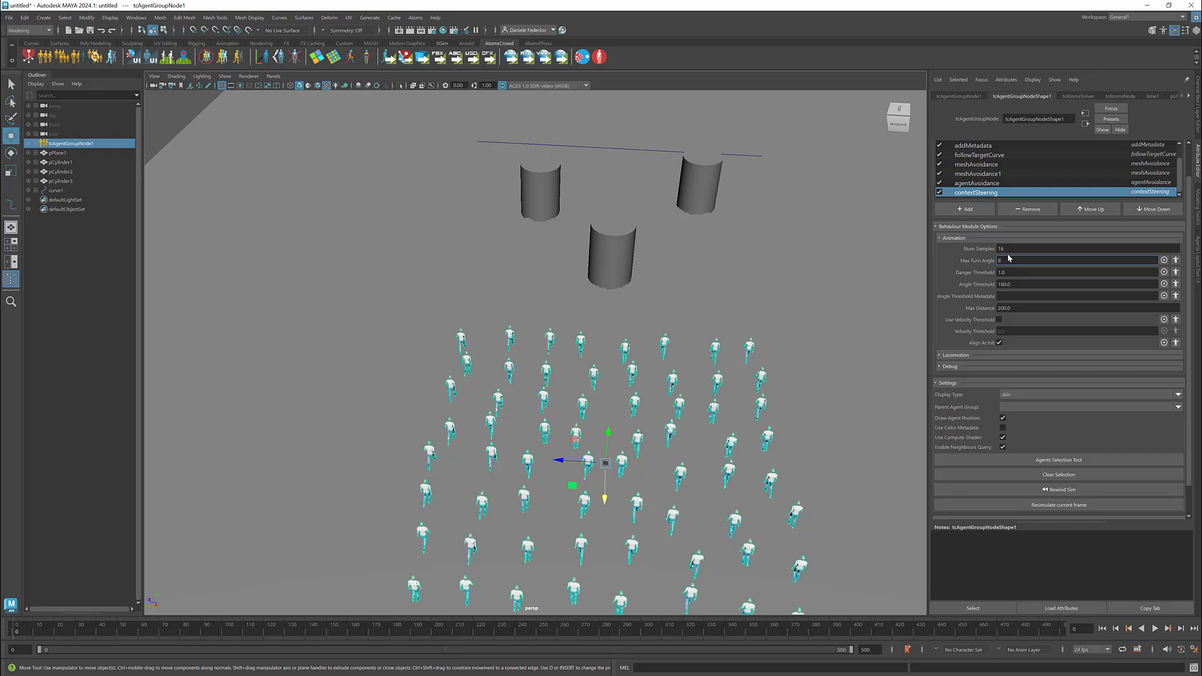
{"action": "double_click", "coordinate": [1007, 260]}
- Tighten the crowd grid by setting the gridLayout module's Space to 200 in X and Z
{"action": "scroll", "coordinate": [987, 155], "scroll_direction": "up", "scroll_amount": 2}
{"action": "left_click", "coordinate": [976, 145]}
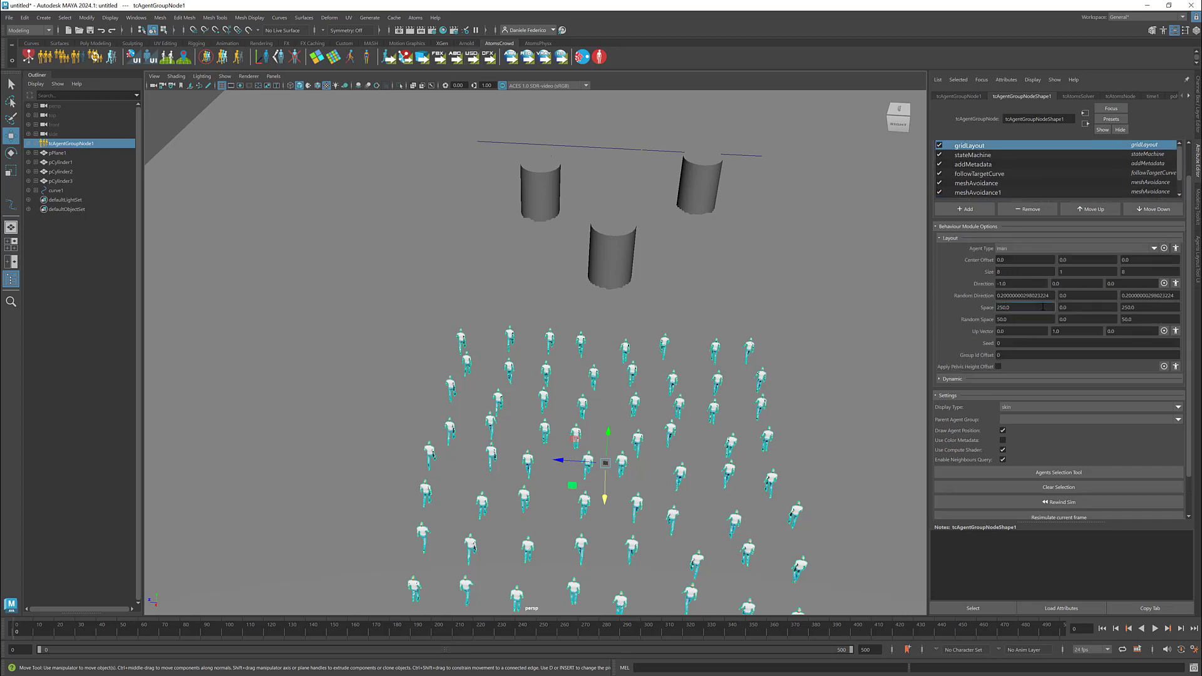
{"action": "key", "text": "Tab"}
{"action": "key", "text": "Tab"}
{"action": "type", "text": "20"}
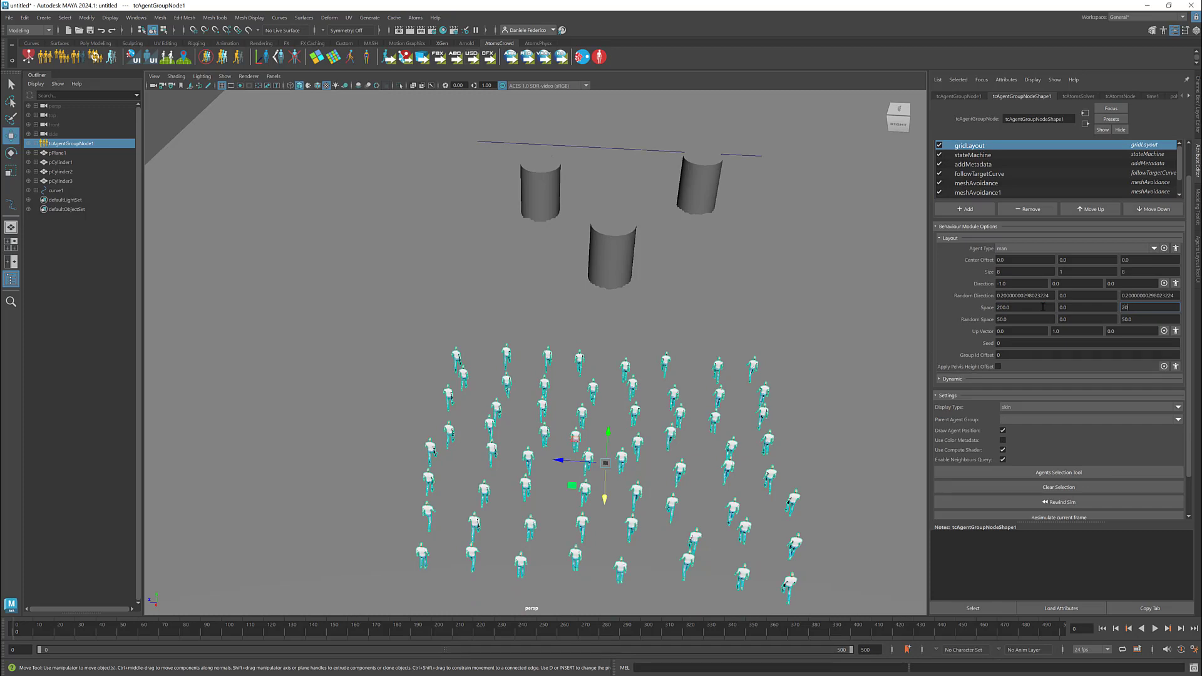
{"action": "type", "text": "0"}
{"action": "key", "text": "Return"}
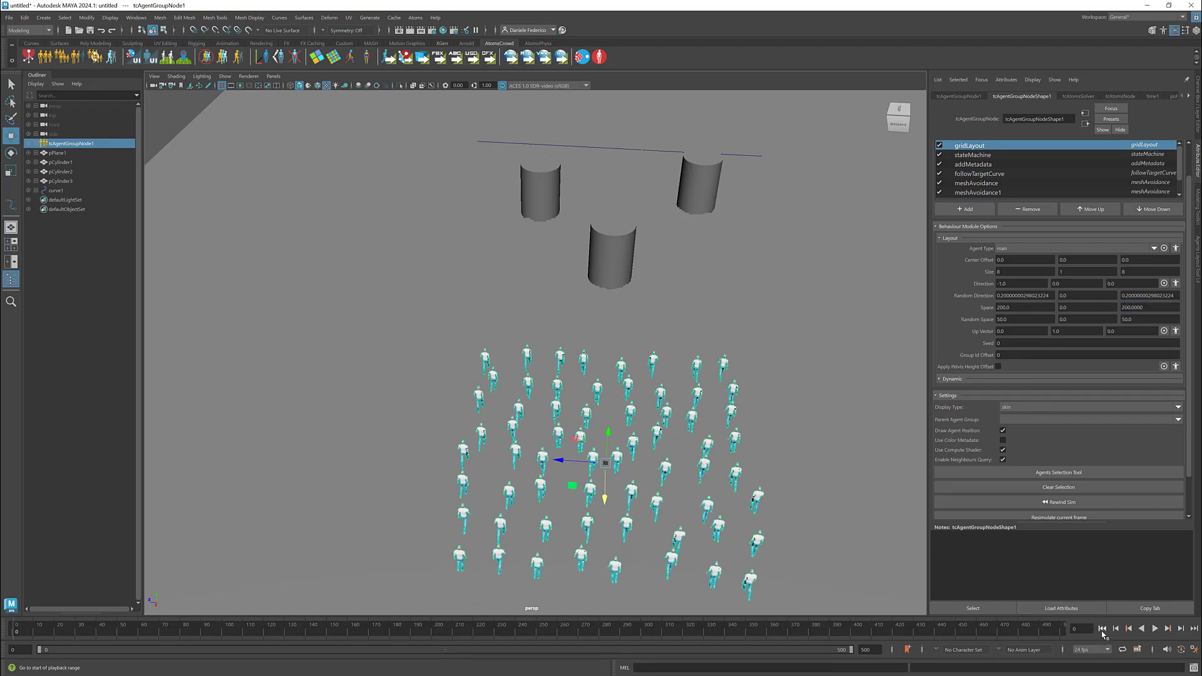
- Play the simulation with the tighter agent spacing, then stop and rewind it
{"action": "left_click", "coordinate": [1154, 629]}
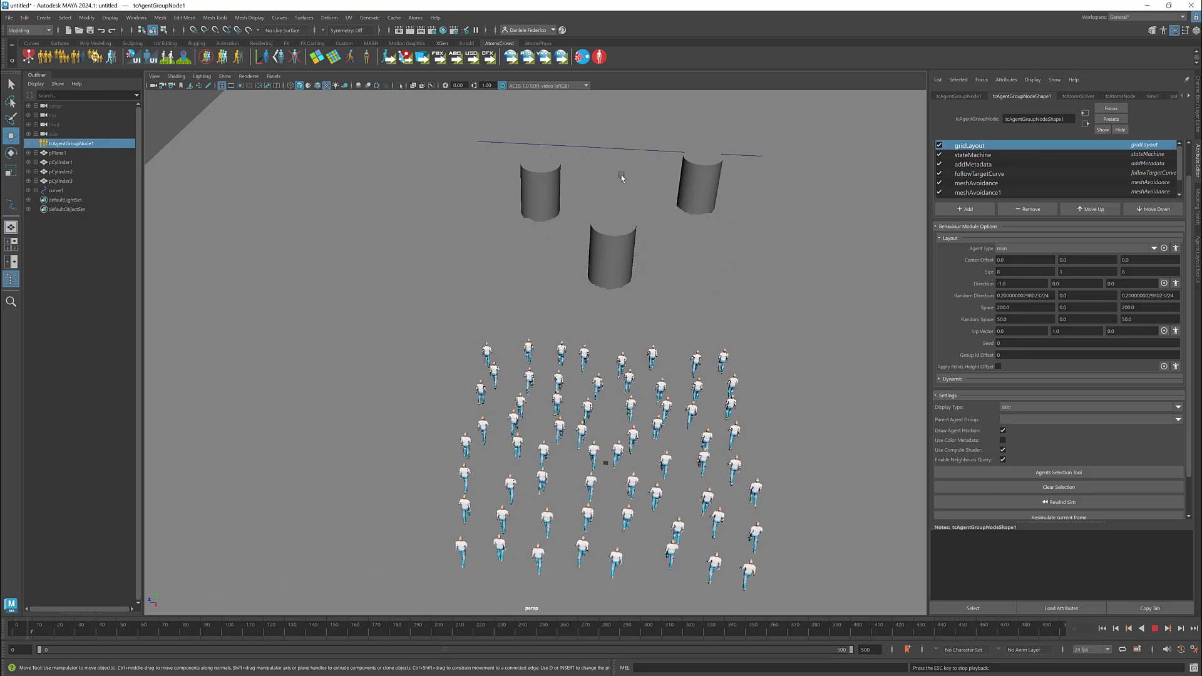
{"action": "left_click", "coordinate": [1156, 630]}
{"action": "left_click", "coordinate": [1105, 631]}
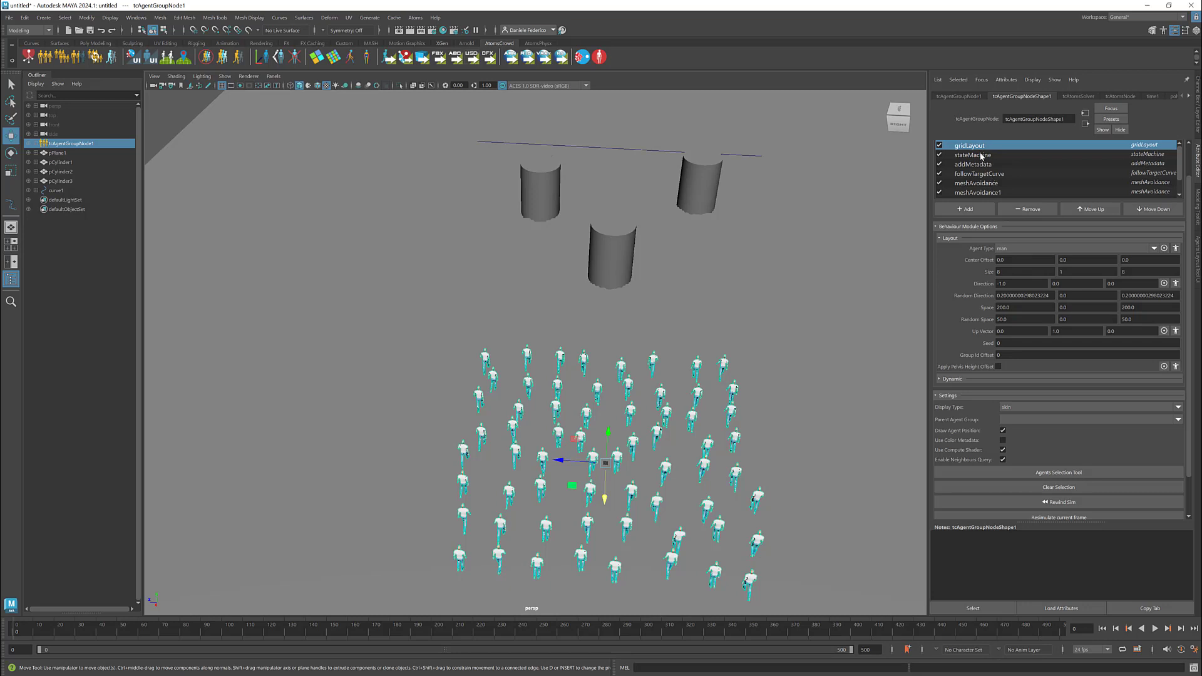
- Enable Use Param on the followTargetCurve module
{"action": "left_click", "coordinate": [979, 175]}
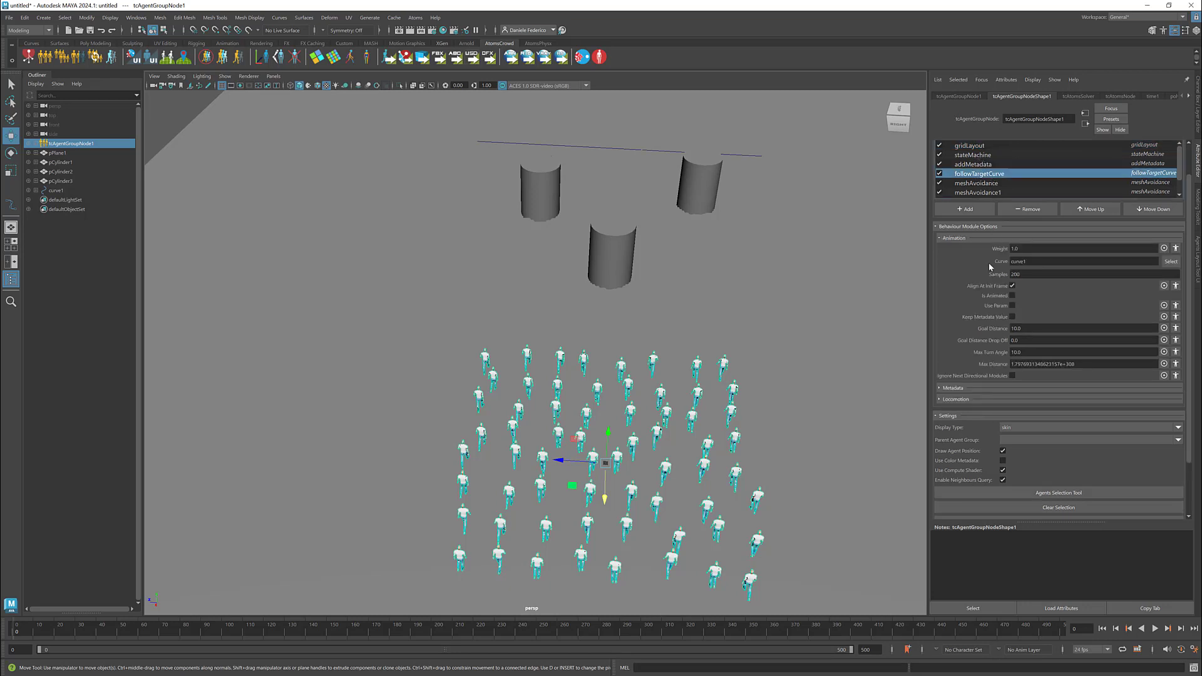
{"action": "left_click", "coordinate": [1011, 306]}
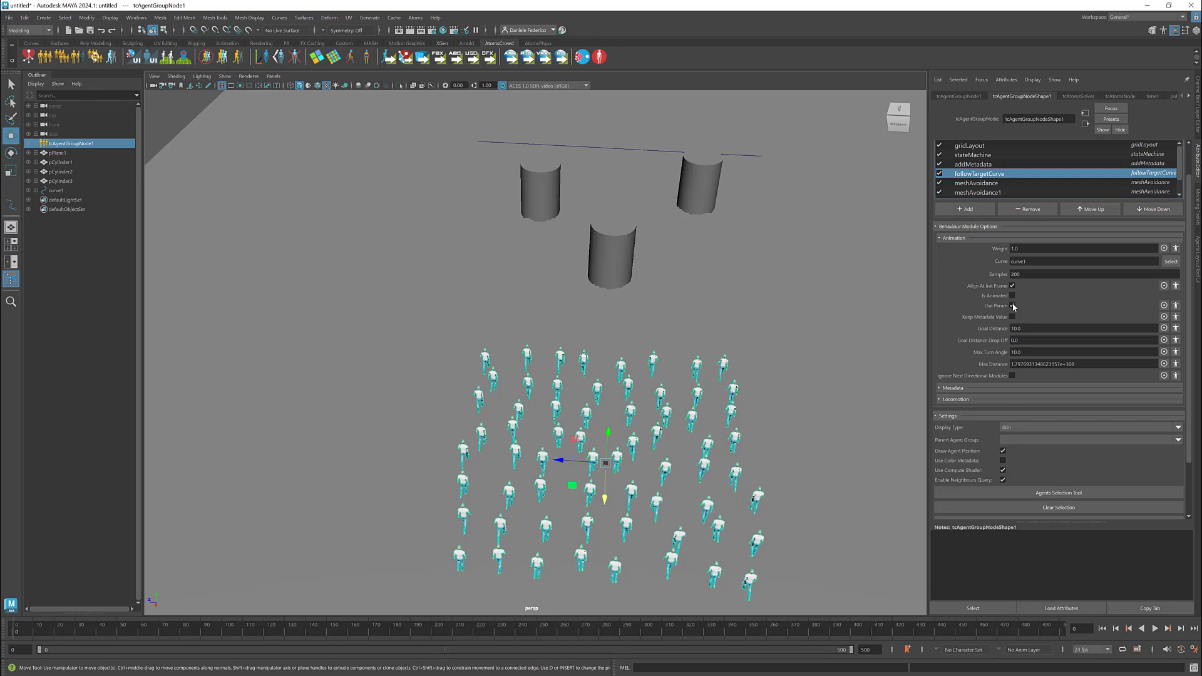
- Play the simulation with Use Param enabled, check the agents' paths around the cylinders from above, and rewind it
{"action": "left_click", "coordinate": [1156, 629]}
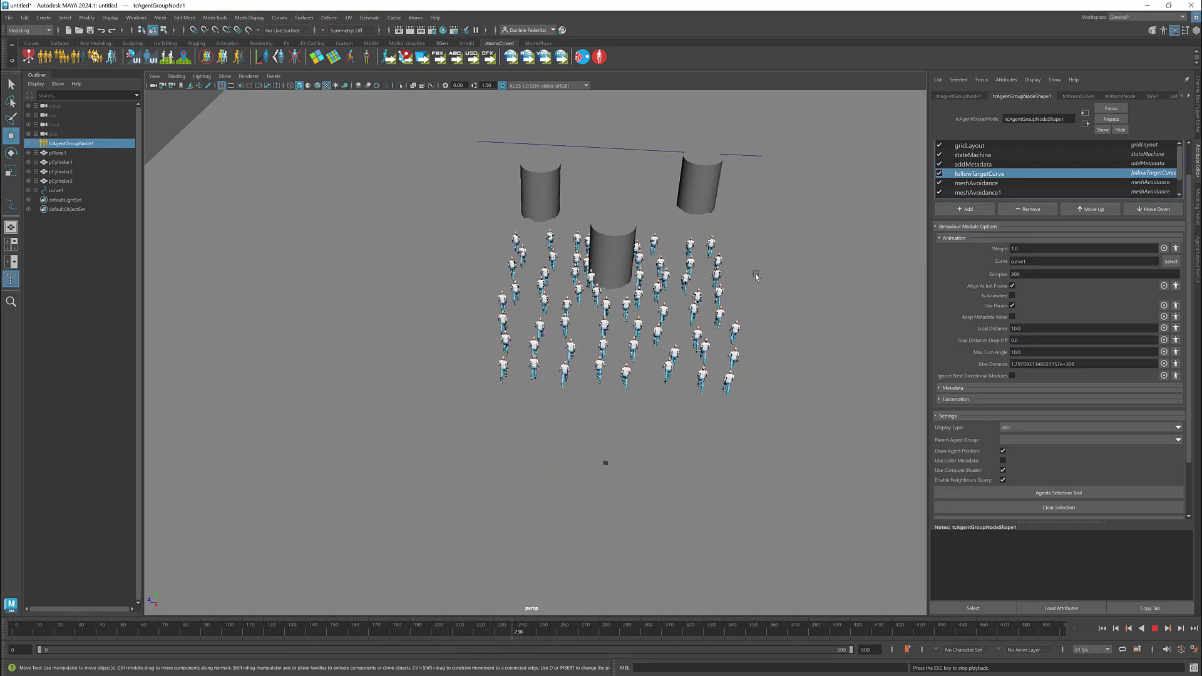
{"action": "middle_click_drag", "start_coordinate": [655, 249], "coordinate": [671, 289], "text": "alt"}
{"action": "left_click_drag", "start_coordinate": [671, 288], "coordinate": [599, 319], "text": "alt"}
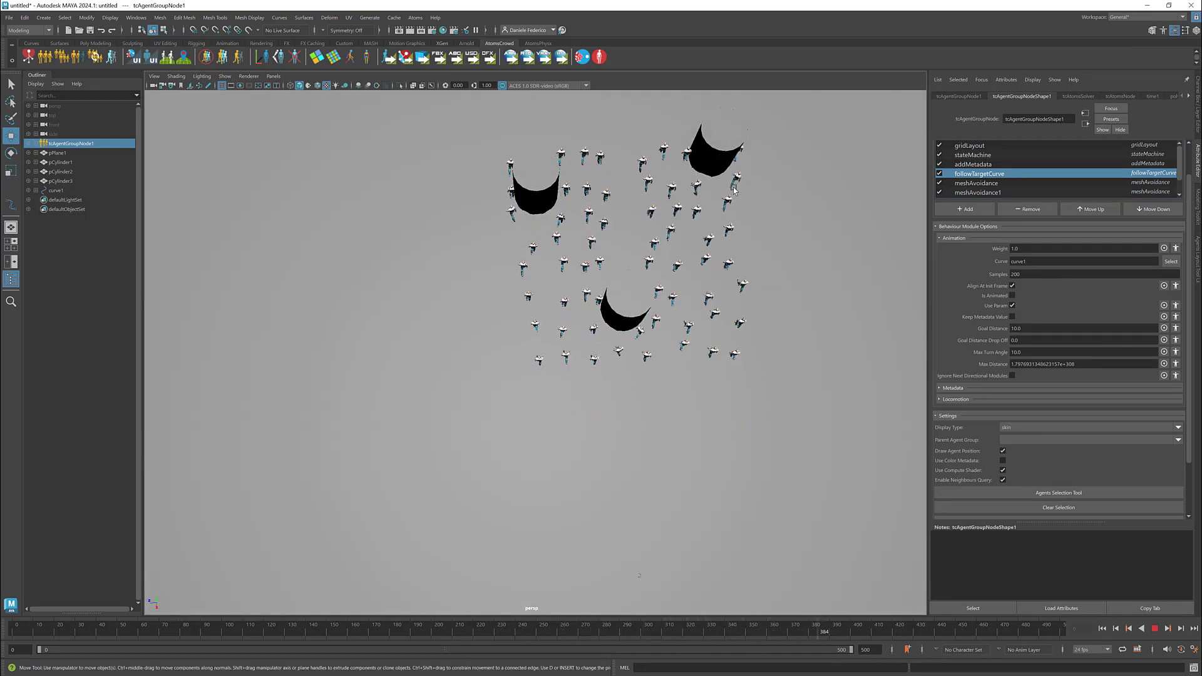
{"action": "left_click_drag", "start_coordinate": [695, 271], "coordinate": [687, 246], "text": "alt"}
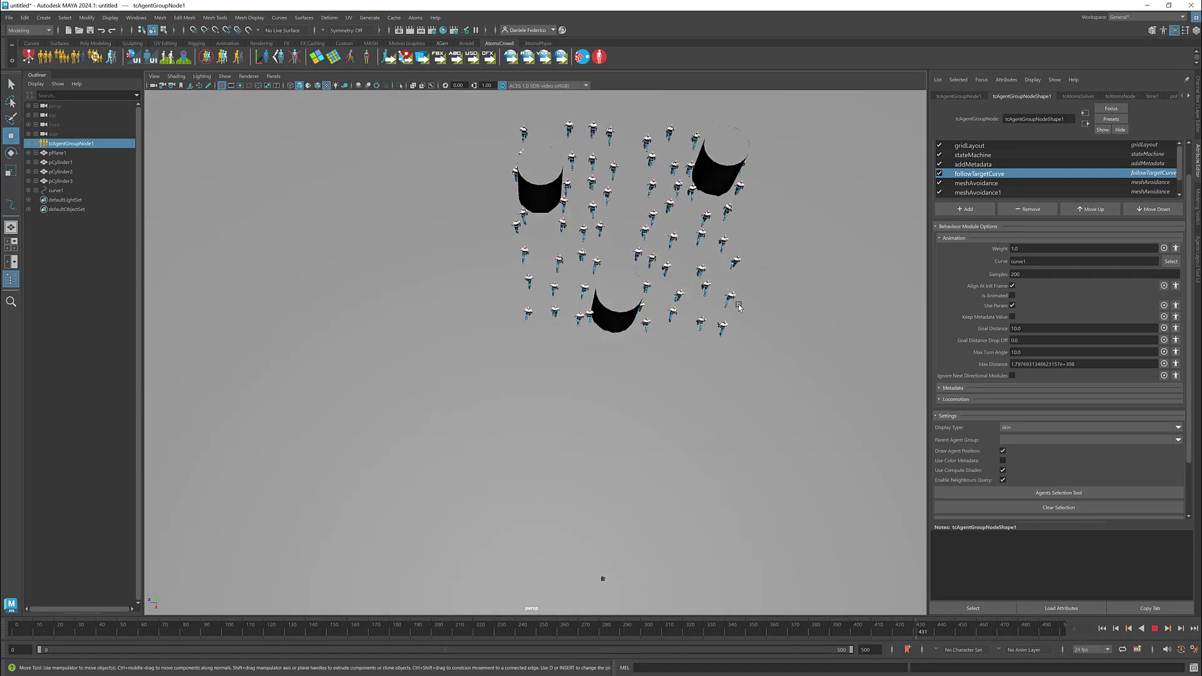
{"action": "left_click", "coordinate": [1155, 628]}
{"action": "left_click", "coordinate": [1103, 628]}
{"action": "left_click_drag", "start_coordinate": [666, 411], "coordinate": [648, 342], "text": "alt"}
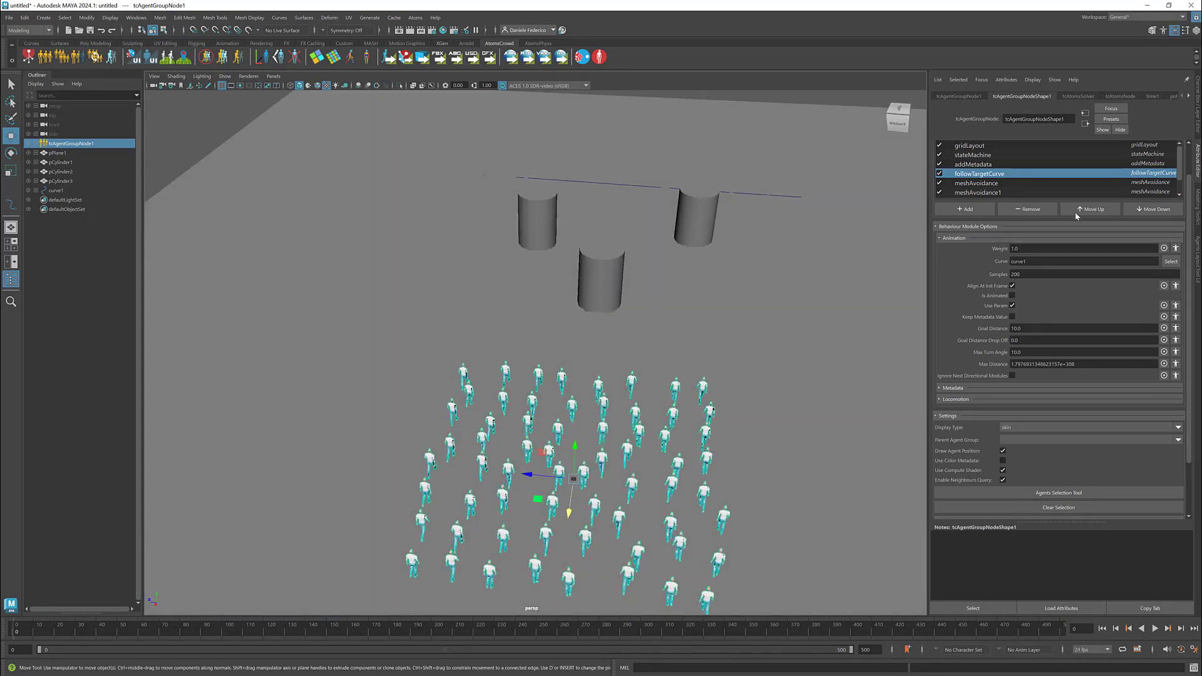
- Set the Distance of the meshAvoidance module for pCylinder1 to 400
{"action": "left_click", "coordinate": [994, 183]}
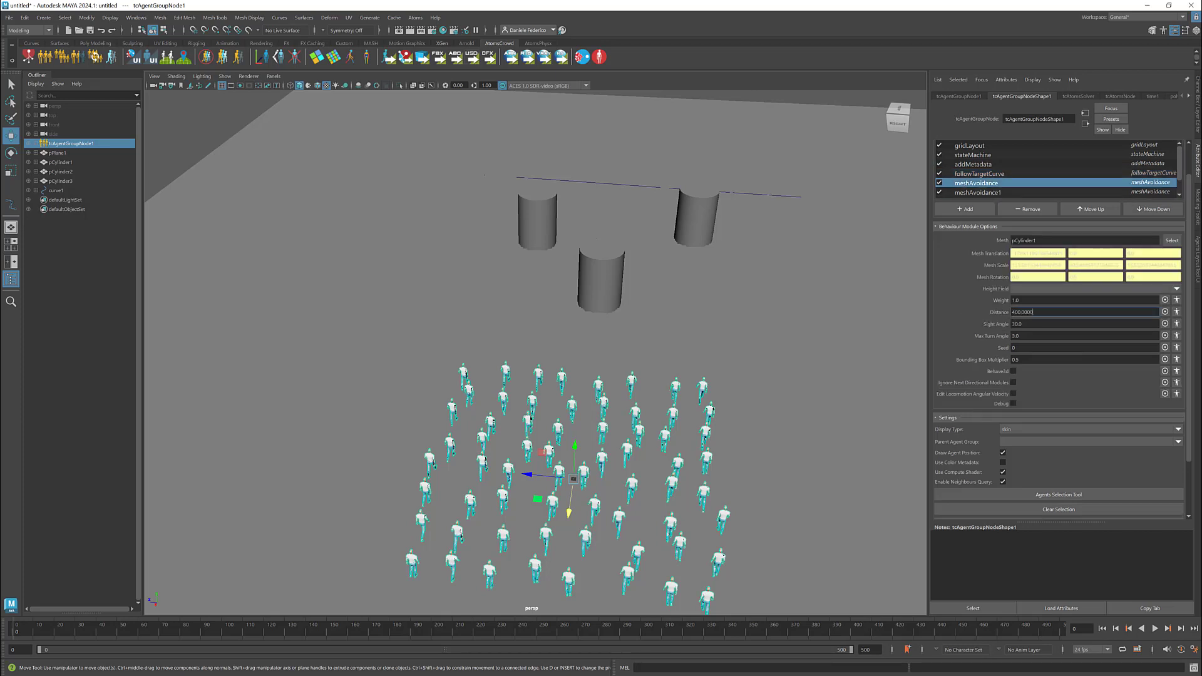
- Set the Distance of the meshAvoidance1 module to 400
{"action": "scroll", "coordinate": [989, 179], "scroll_direction": "down", "scroll_amount": 2}
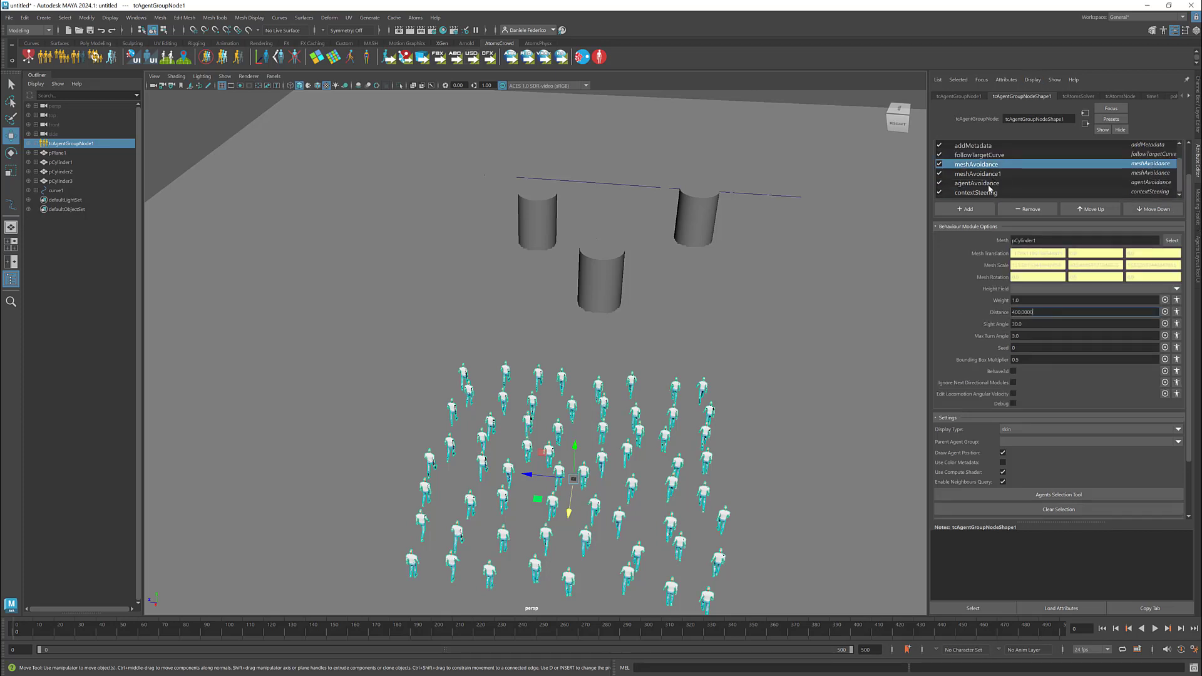
{"action": "left_click", "coordinate": [988, 183]}
{"action": "left_click", "coordinate": [992, 441]}
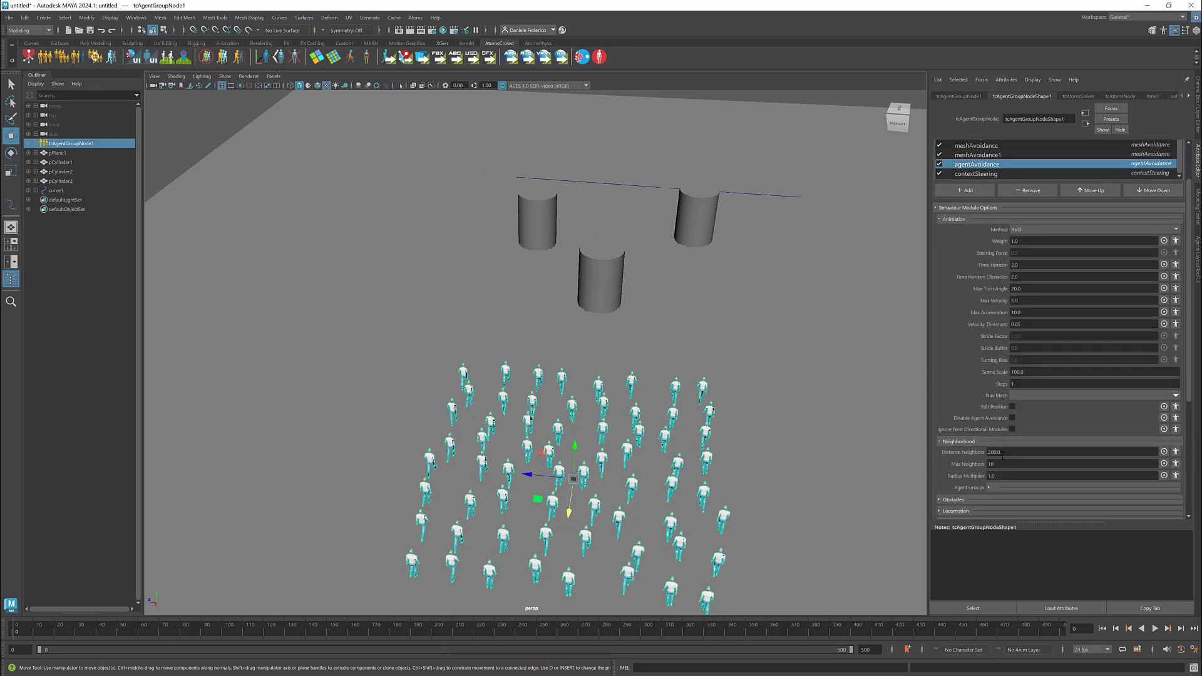
{"action": "left_click", "coordinate": [977, 156]}
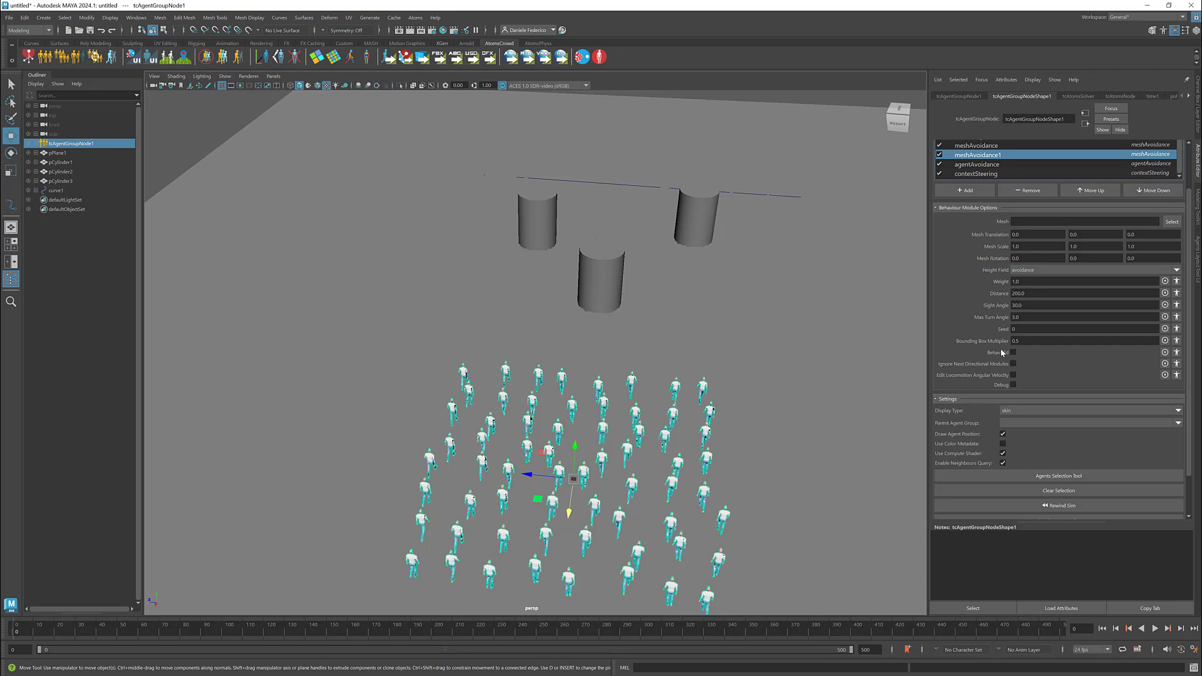
{"action": "left_click", "coordinate": [1014, 293]}
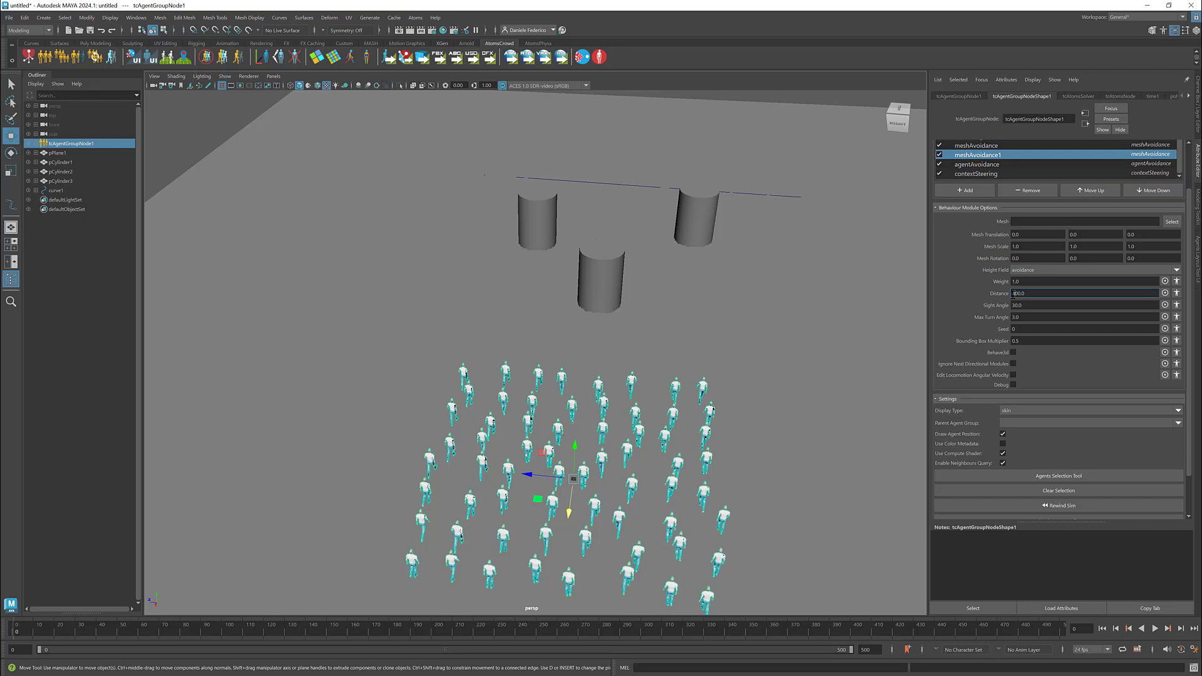
{"action": "left_click", "coordinate": [1031, 281]}
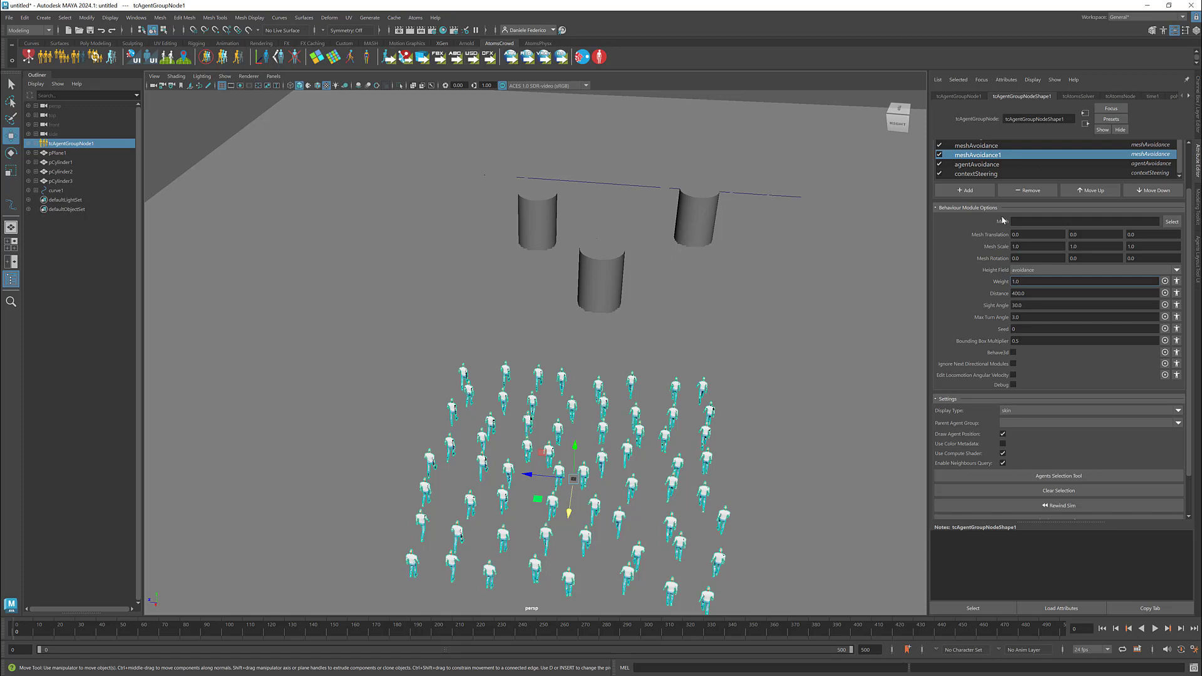
- Play the simulation with the larger avoidance distances, check how the agents pass the cylinders, and rewind it
{"action": "left_click", "coordinate": [1155, 629]}
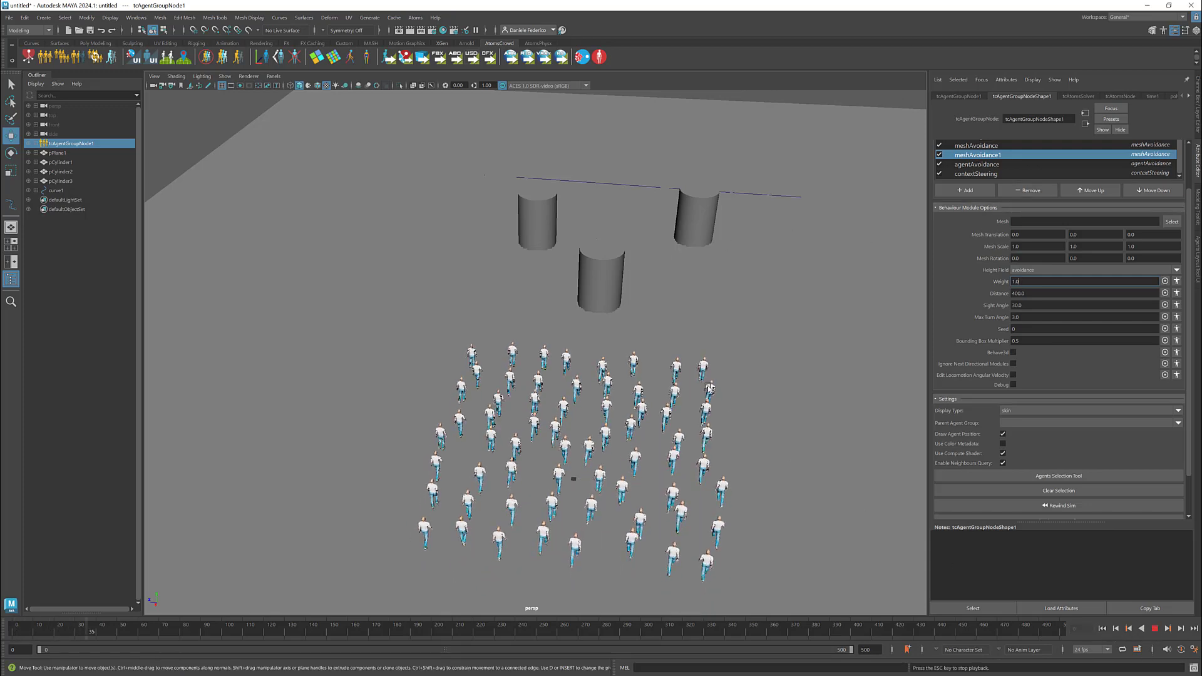
{"action": "left_click_drag", "start_coordinate": [726, 394], "coordinate": [700, 388], "text": "alt"}
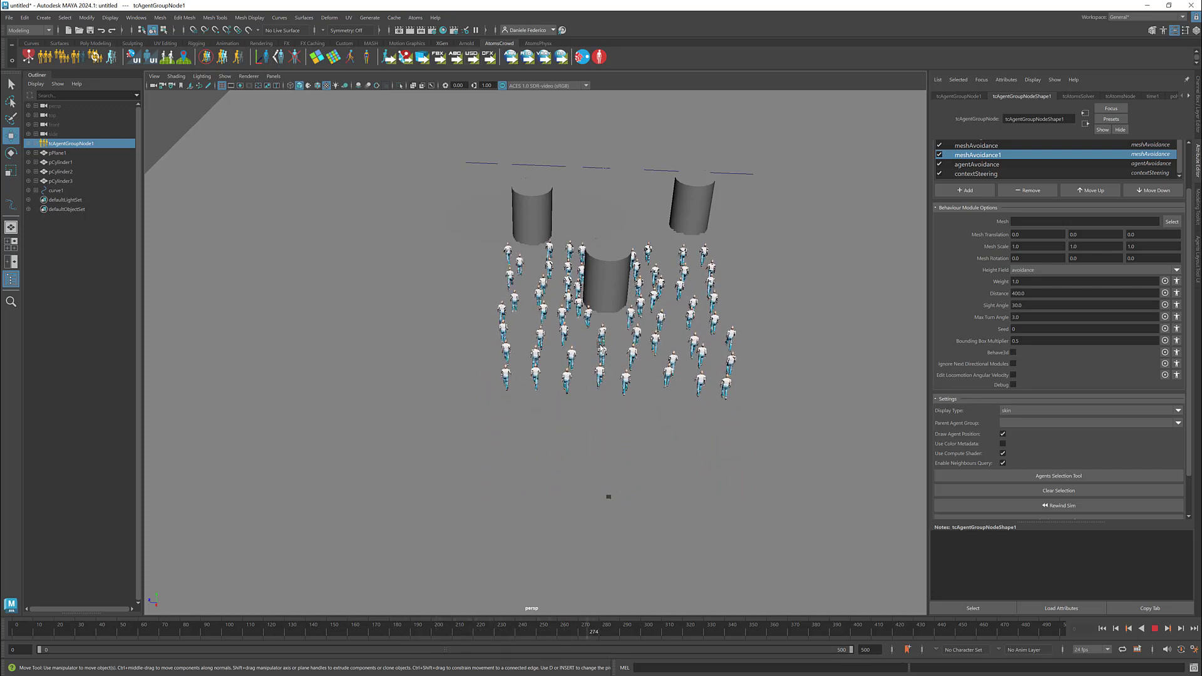
{"action": "left_click_drag", "start_coordinate": [588, 333], "coordinate": [628, 272], "text": "alt"}
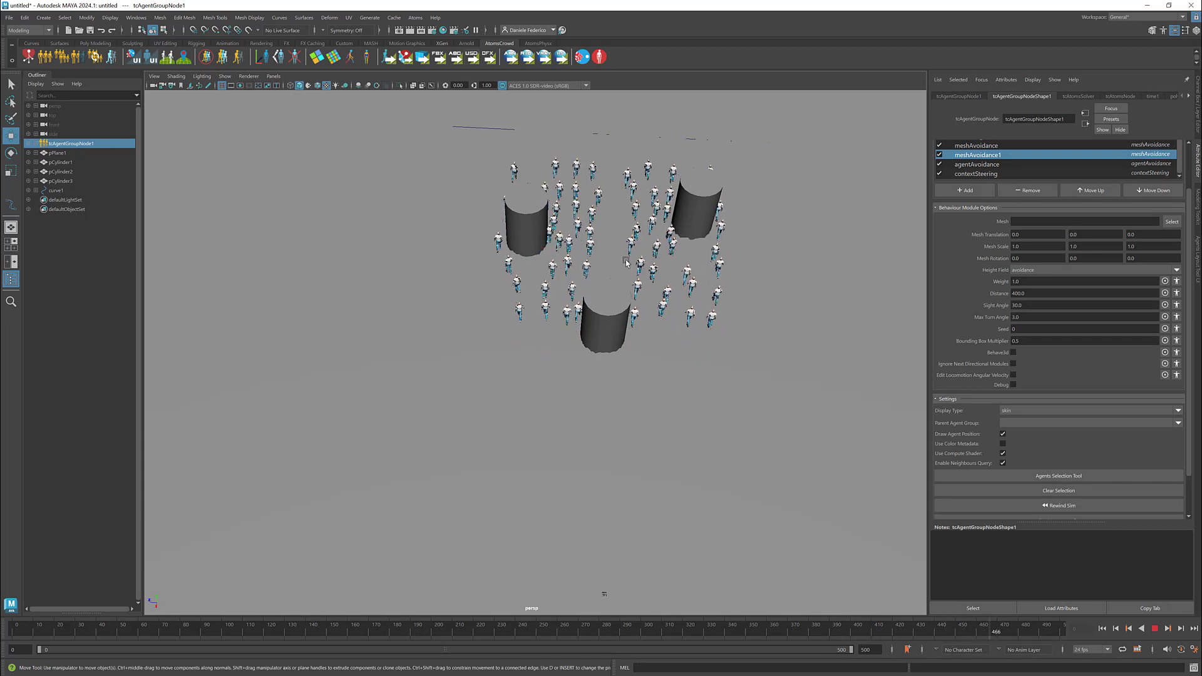
{"action": "middle_click_drag", "start_coordinate": [619, 250], "coordinate": [602, 271], "text": "alt"}
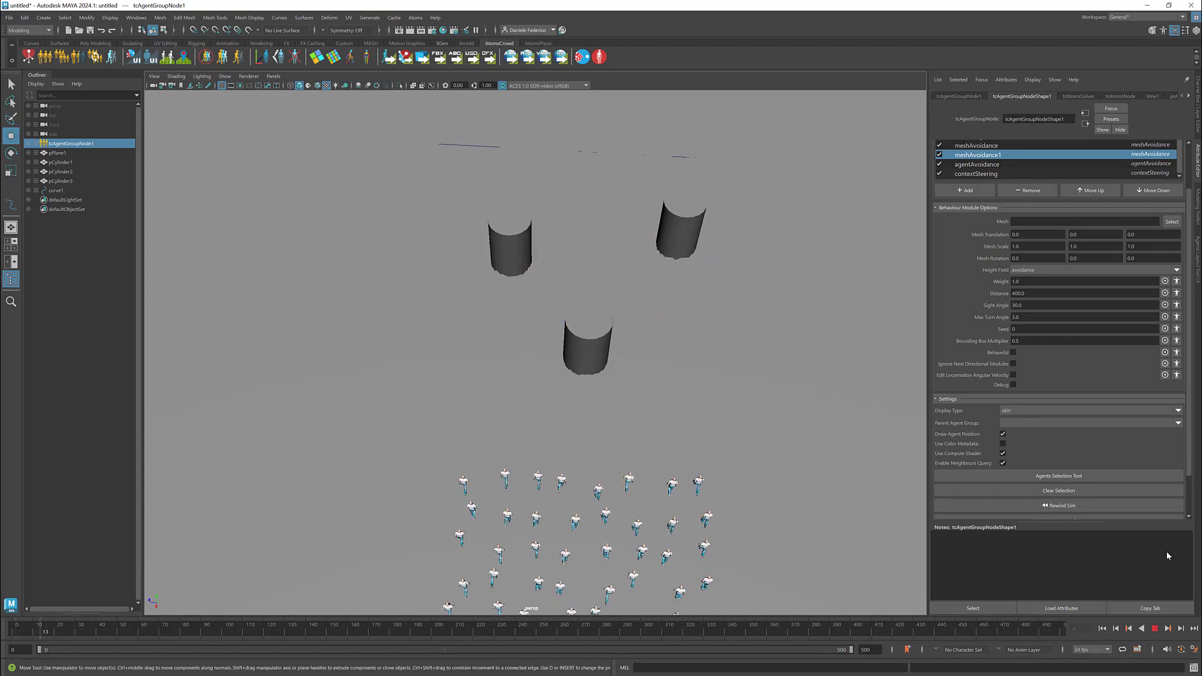
{"action": "left_click", "coordinate": [1155, 630]}
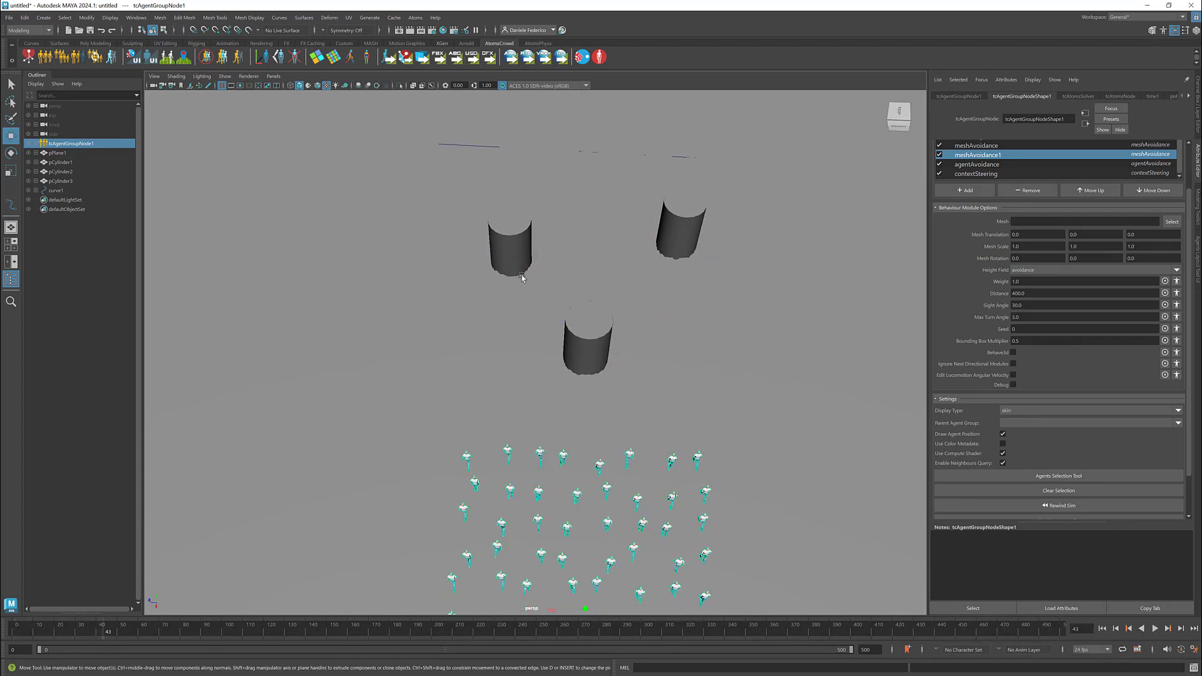
{"action": "left_click", "coordinate": [1102, 629]}
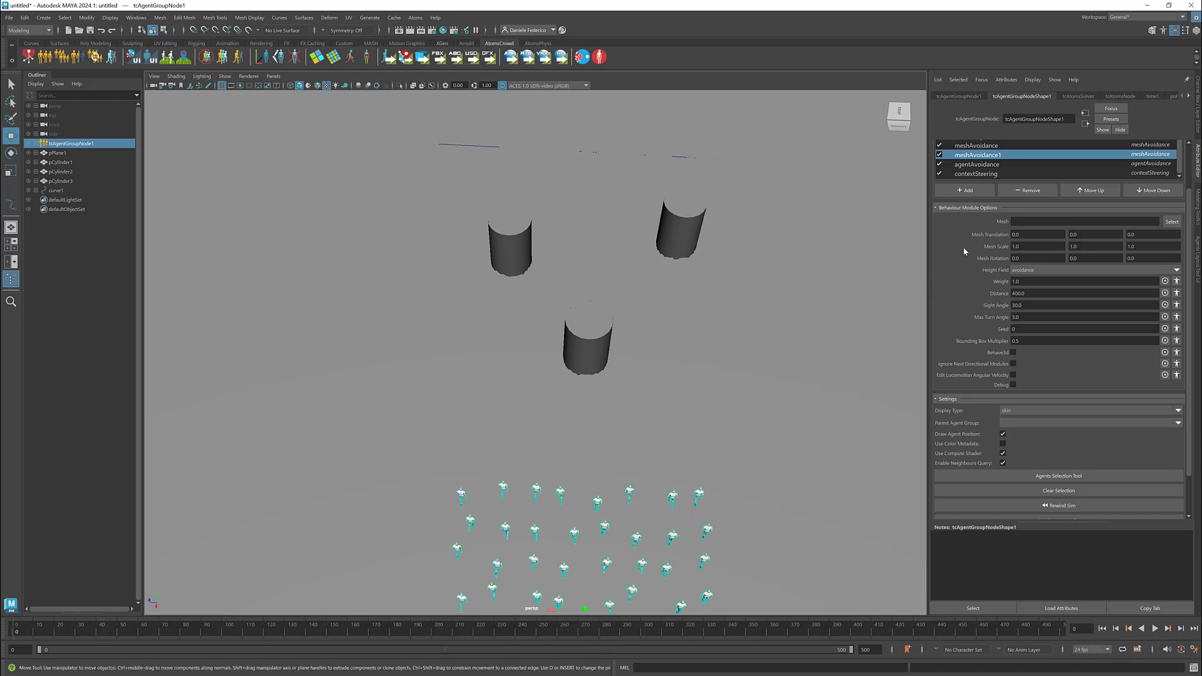
- Set the Max Turn Angle of the contextSteering module to 10
{"action": "left_click", "coordinate": [973, 175]}
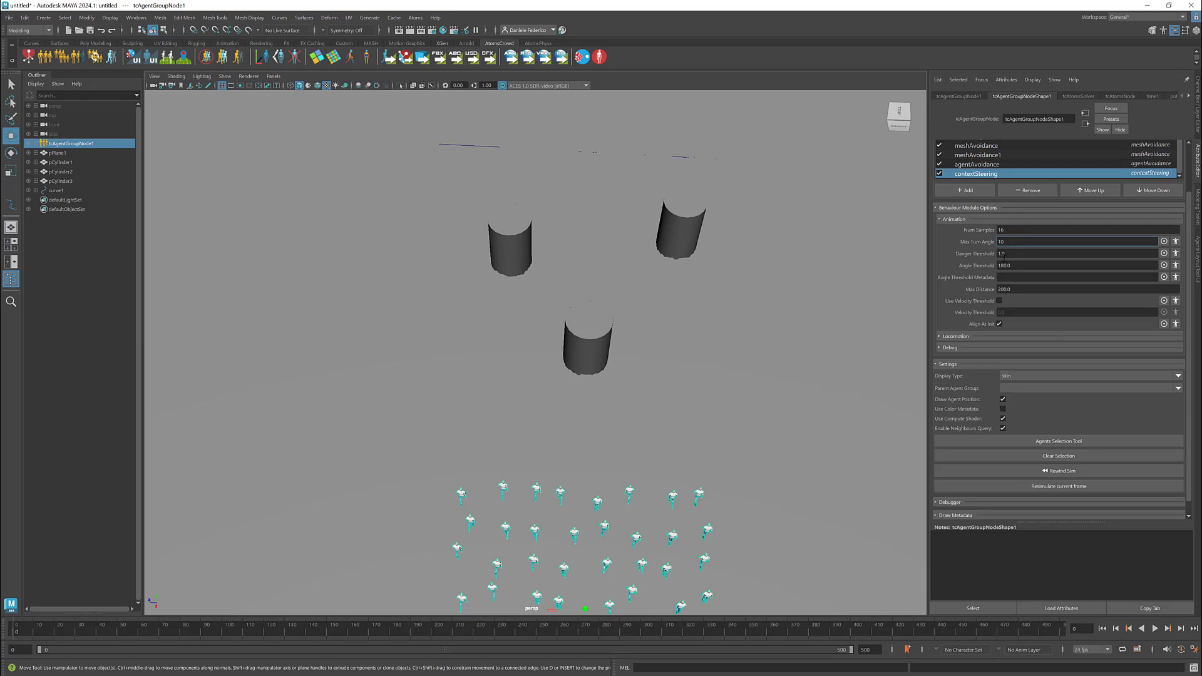
{"action": "left_click", "coordinate": [1012, 257]}
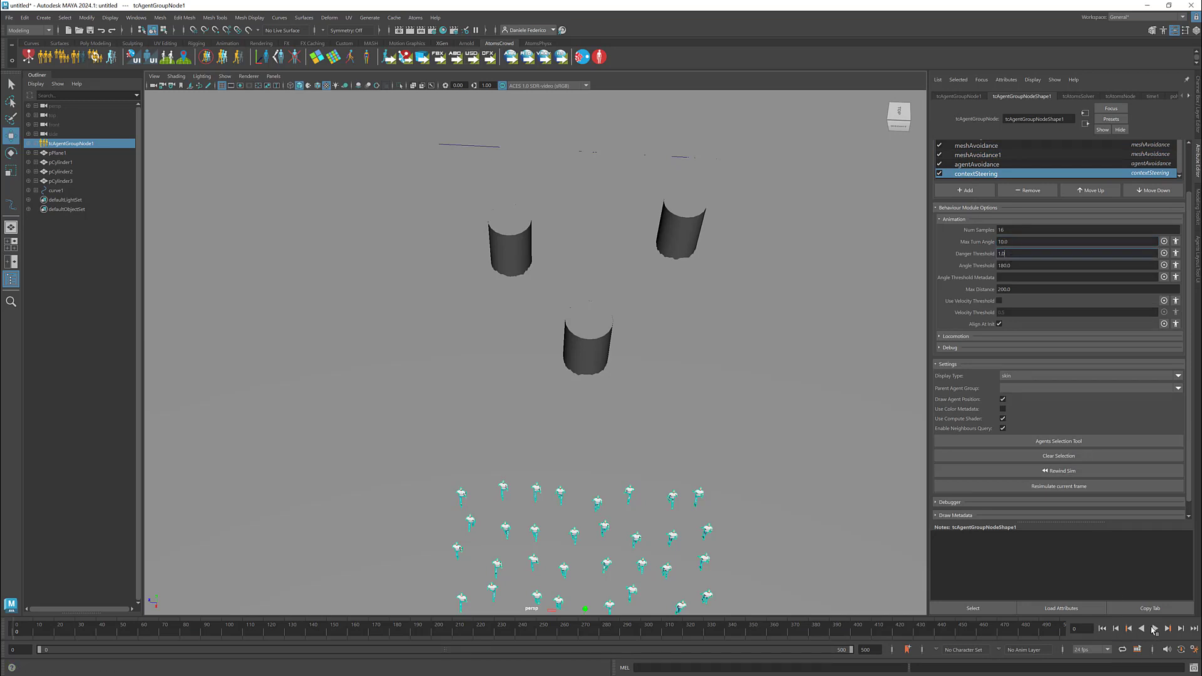
- Play the simulation with the new contextSteering turn angle, examine the agents' paths around the cylinders, and stop it
{"action": "left_click", "coordinate": [1155, 628]}
{"action": "left_click_drag", "start_coordinate": [624, 442], "coordinate": [640, 368], "text": "alt"}
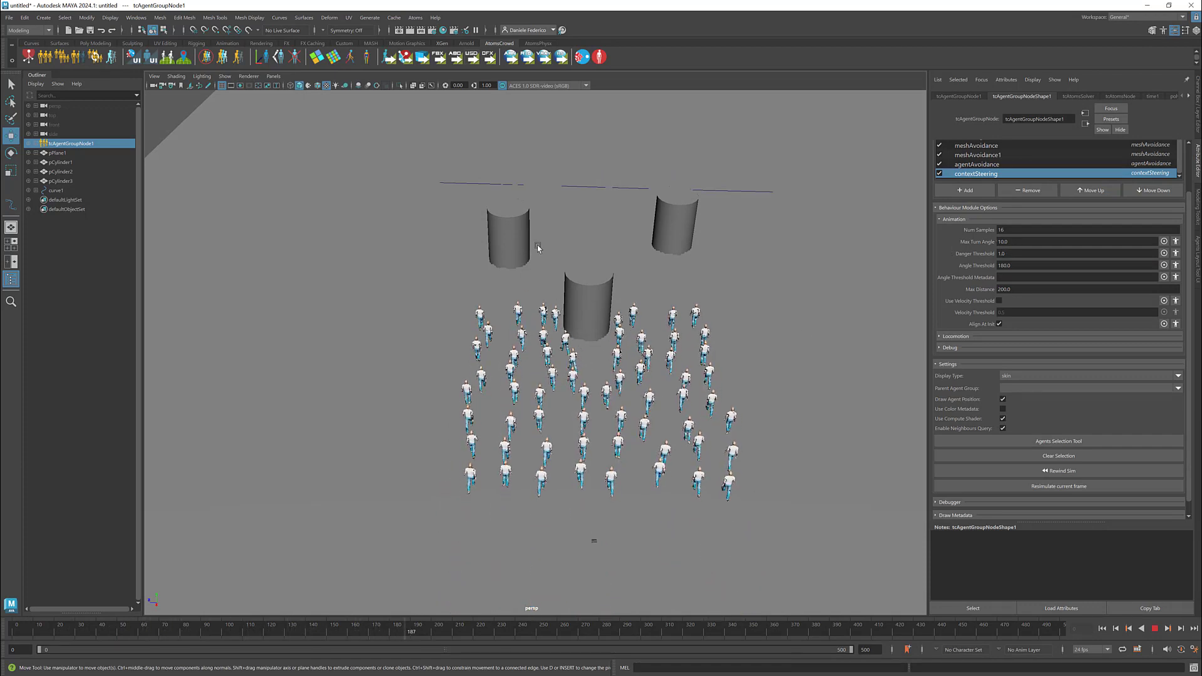
{"action": "middle_click_drag", "start_coordinate": [551, 265], "coordinate": [557, 280], "text": "alt"}
{"action": "left_click_drag", "start_coordinate": [557, 280], "coordinate": [558, 287], "text": "alt"}
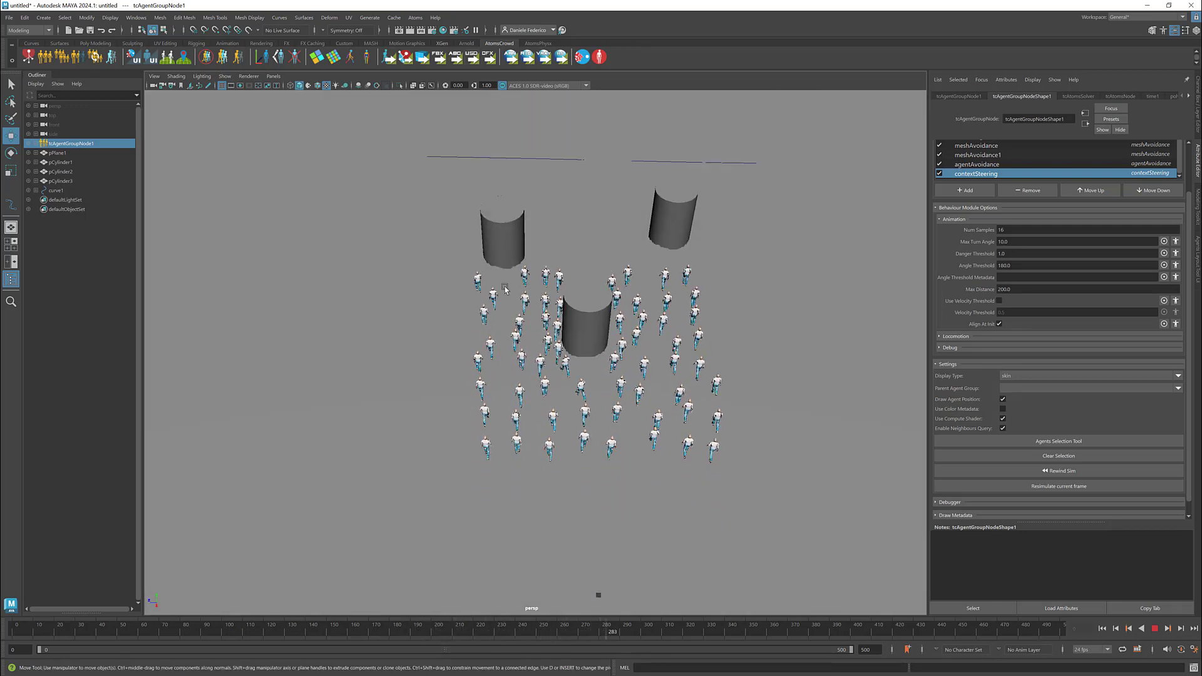
{"action": "left_click_drag", "start_coordinate": [516, 287], "coordinate": [526, 284], "text": "alt"}
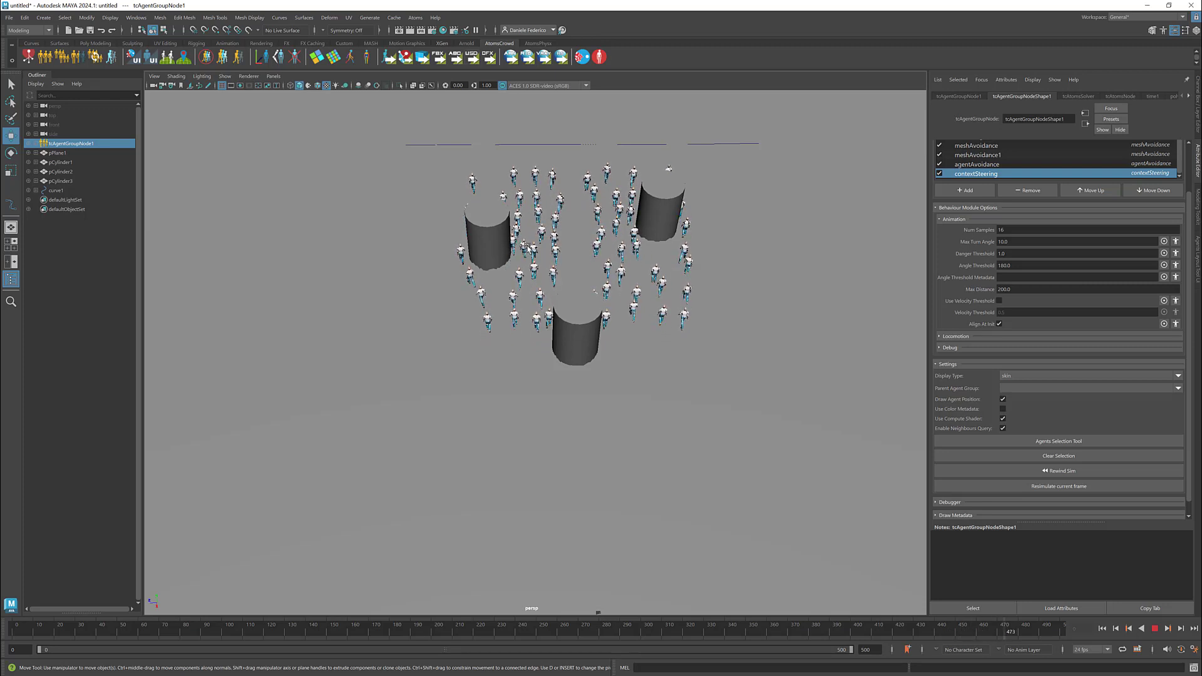
{"action": "left_click_drag", "start_coordinate": [528, 249], "coordinate": [496, 270], "text": "alt"}
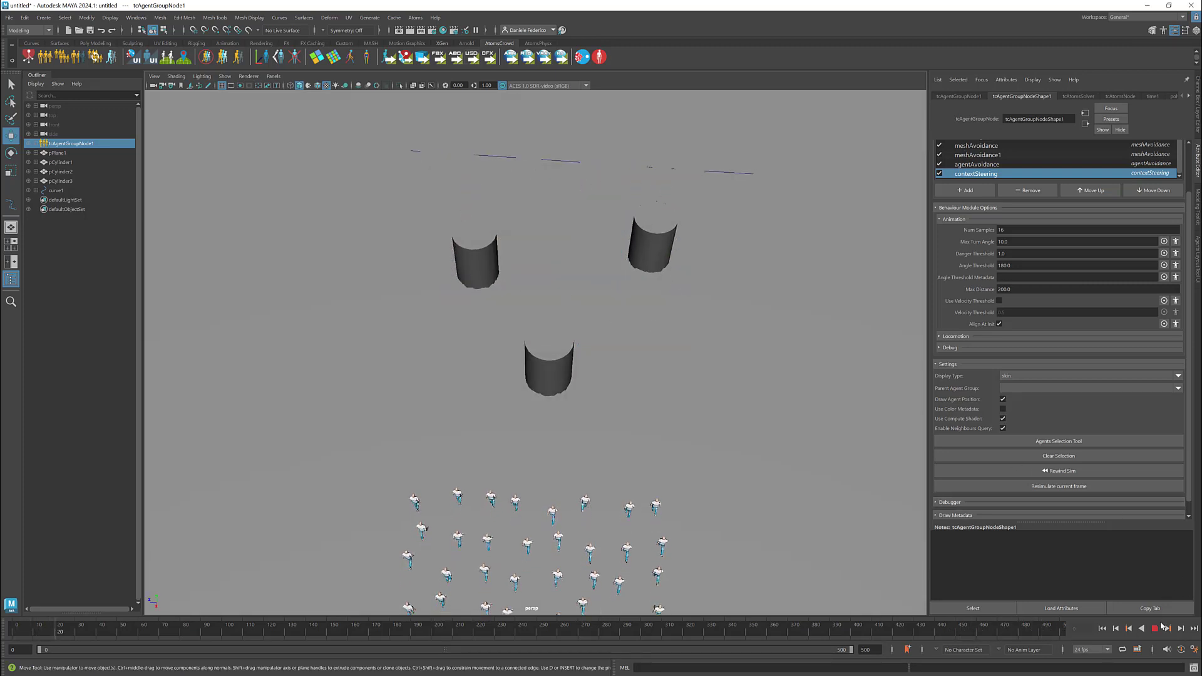
{"action": "key", "text": "Escape"}
{"action": "scroll", "coordinate": [956, 213], "scroll_direction": "up", "scroll_amount": 1}
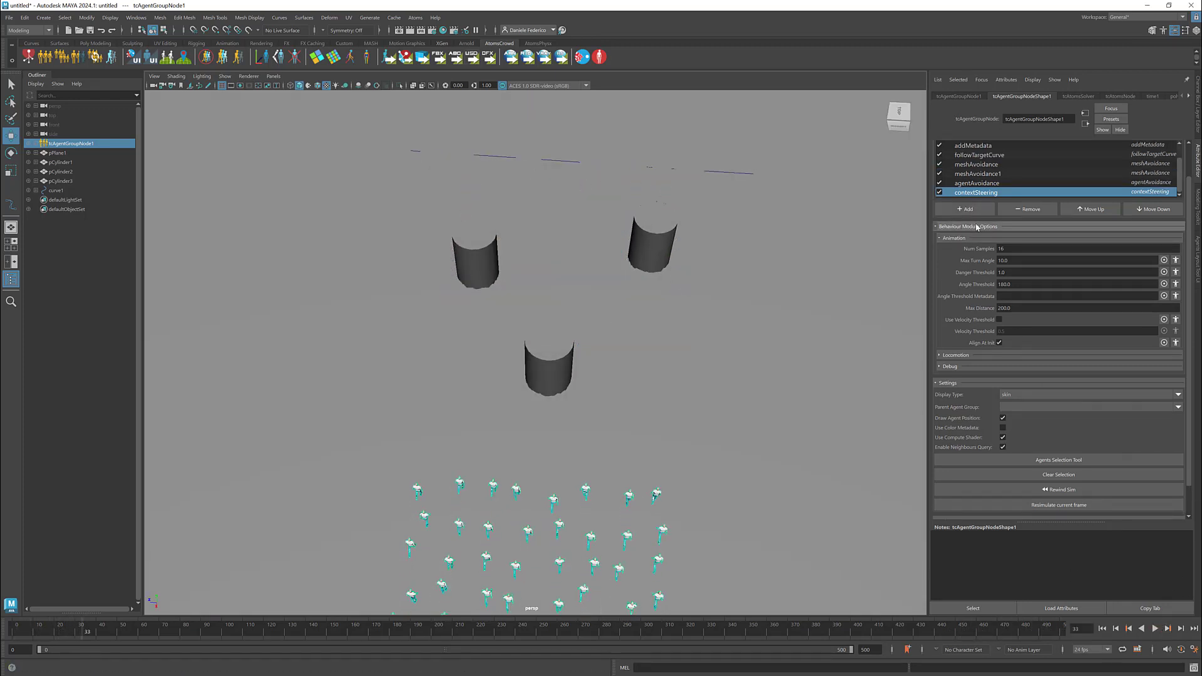
- Inspect the guide curves in the scene by selecting curve3 along the crowd's side and curve5 around the front cylinder
{"action": "left_click_drag", "start_coordinate": [738, 363], "coordinate": [687, 327], "text": "alt"}
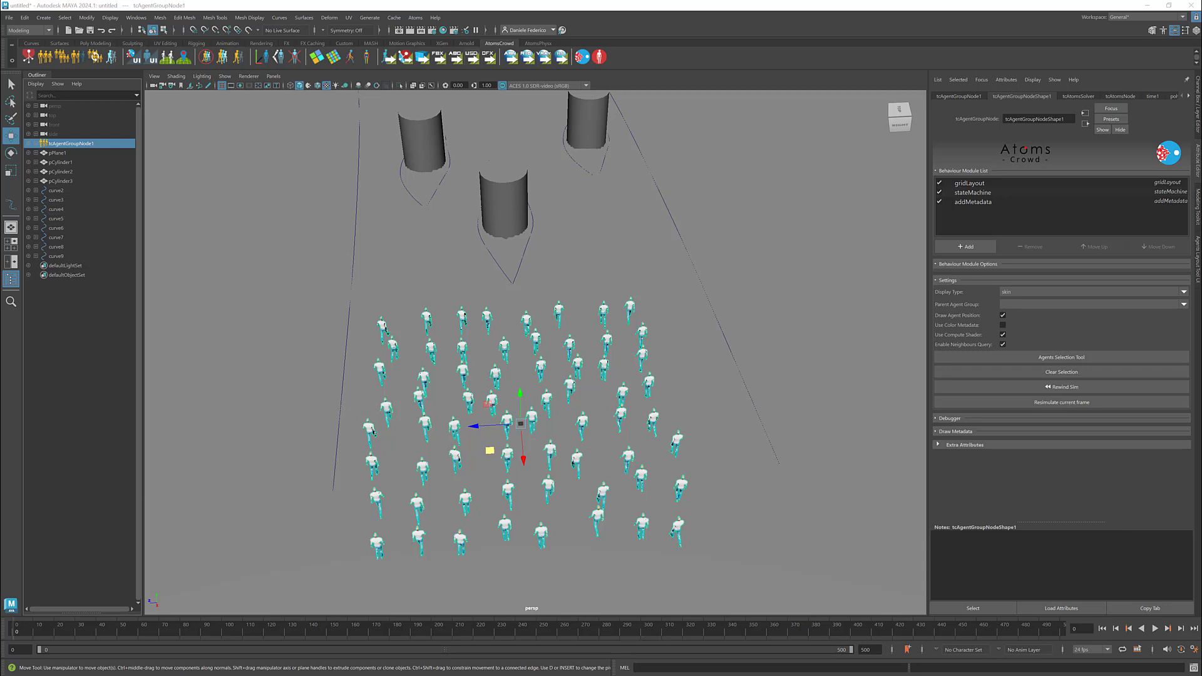
{"action": "scroll", "coordinate": [764, 265], "scroll_direction": "up", "scroll_amount": 2}
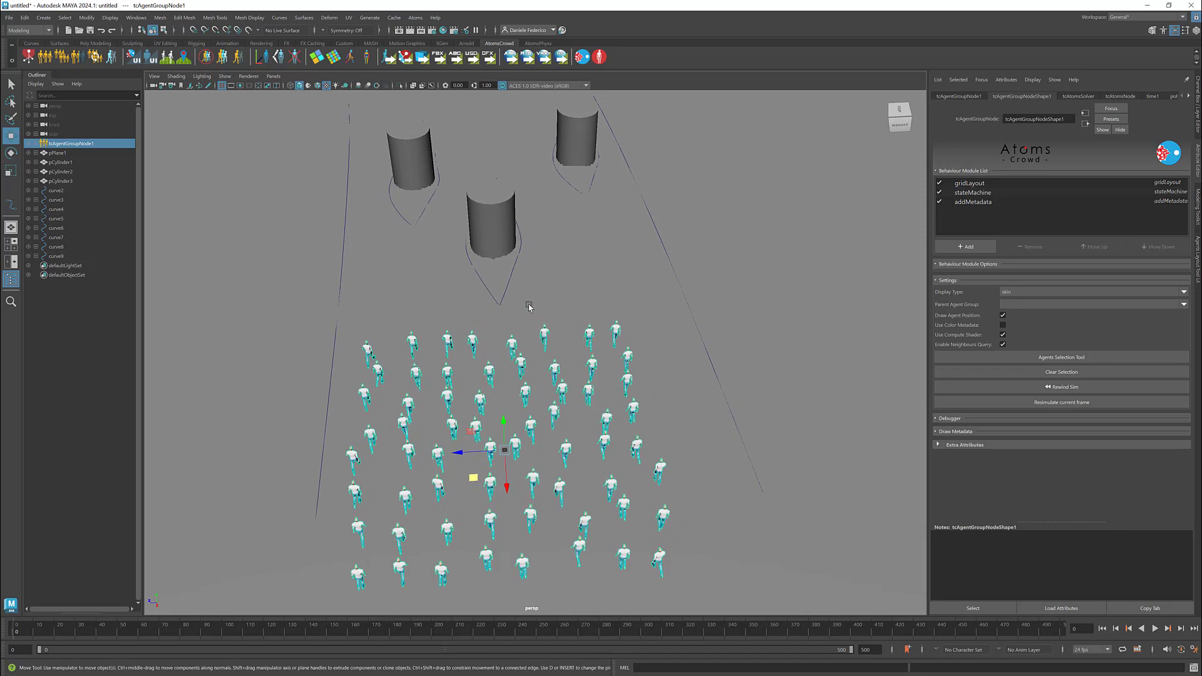
{"action": "left_click", "coordinate": [60, 198]}
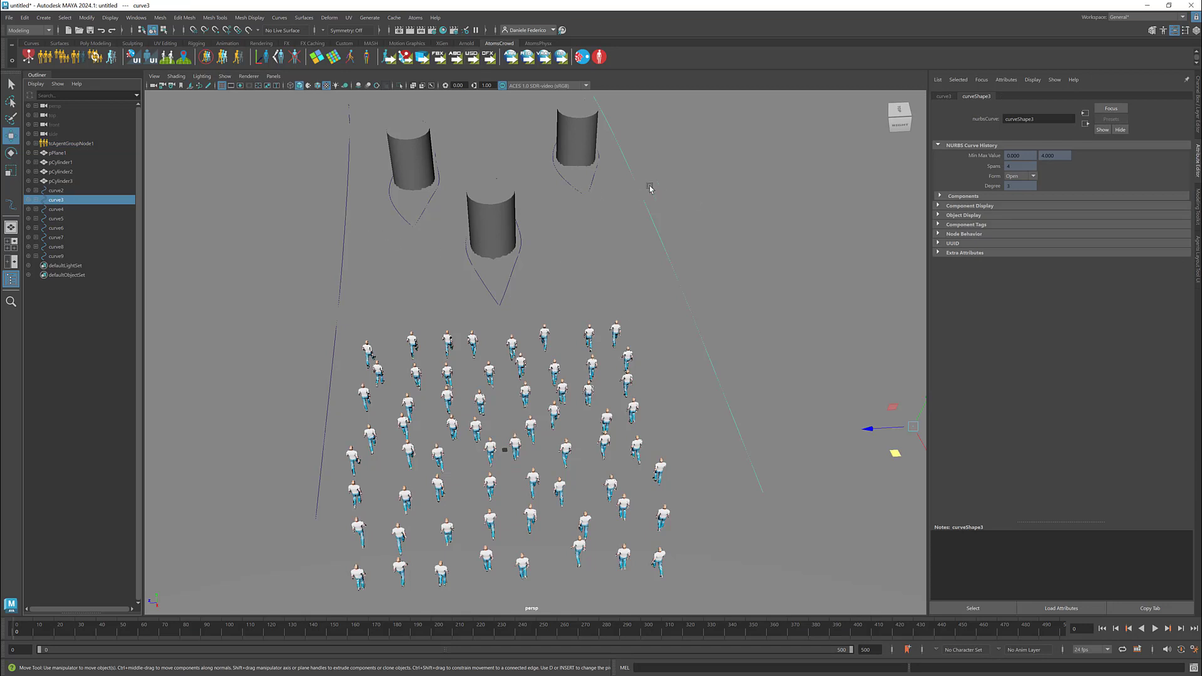
{"action": "middle_click_drag", "start_coordinate": [650, 187], "coordinate": [665, 227], "text": "alt"}
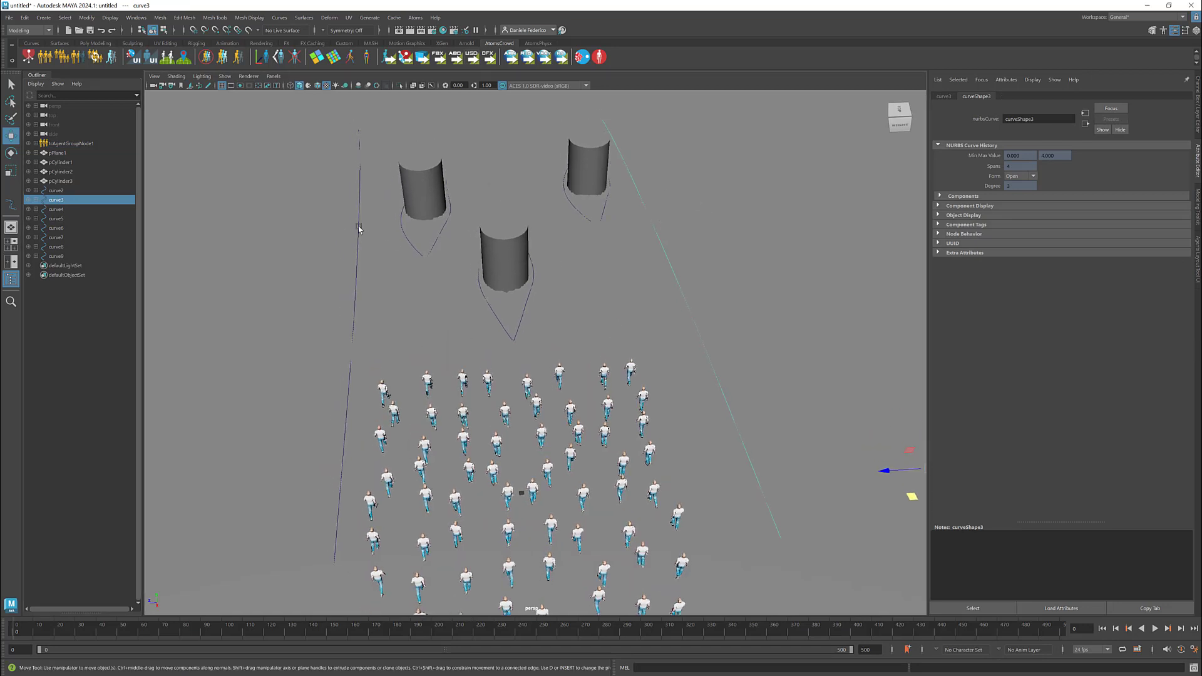
{"action": "left_click", "coordinate": [72, 218]}
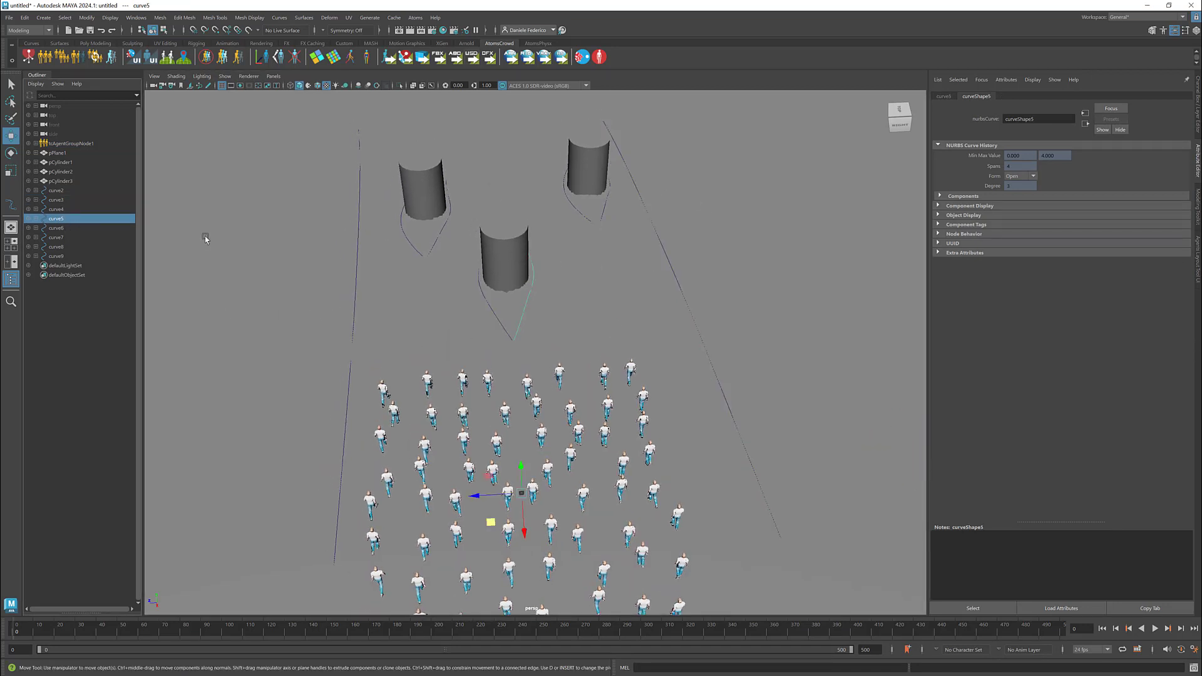
{"action": "middle_click_drag", "start_coordinate": [584, 361], "coordinate": [586, 335], "text": "alt"}
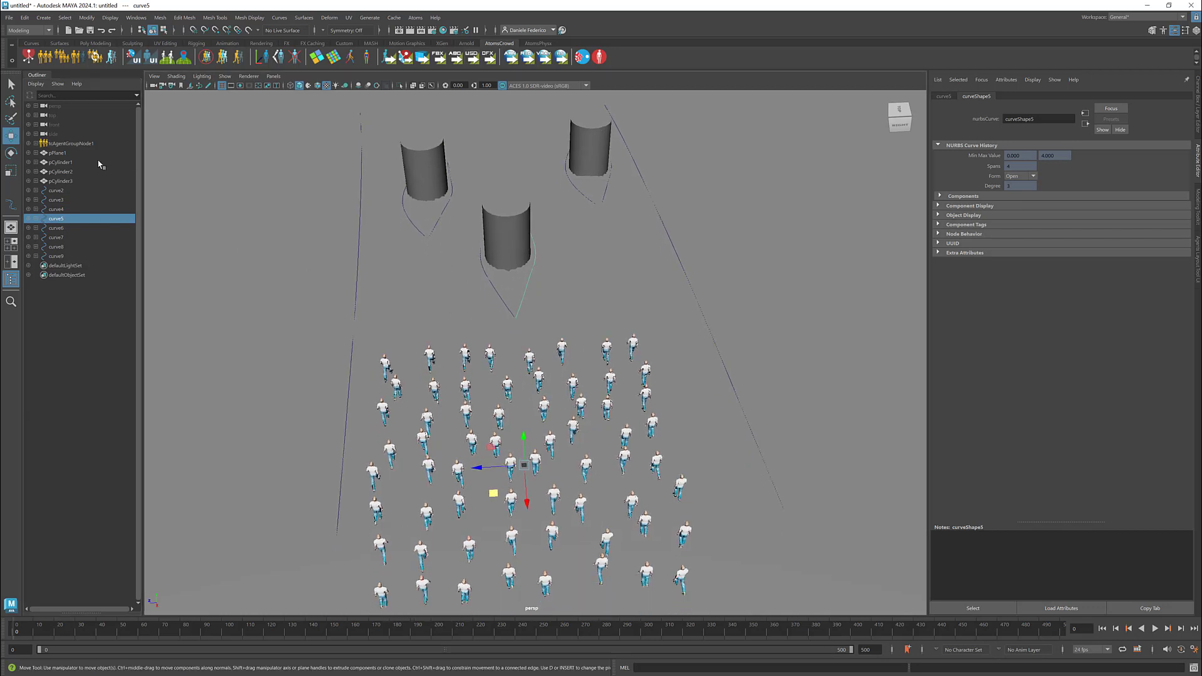
- Add a curveField module to tcAgentGroupNode1 and show its options
{"action": "left_click", "coordinate": [88, 145]}
{"action": "left_click", "coordinate": [973, 246]}
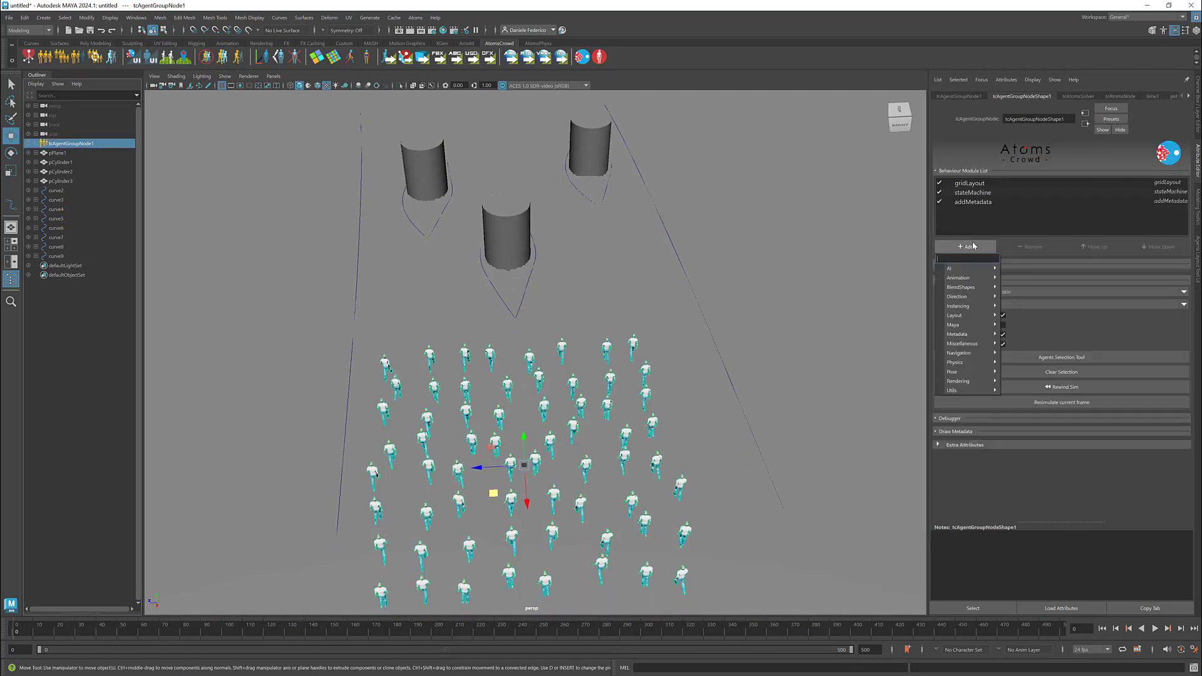
{"action": "type", "text": "curve"}
{"action": "key", "text": "Return"}
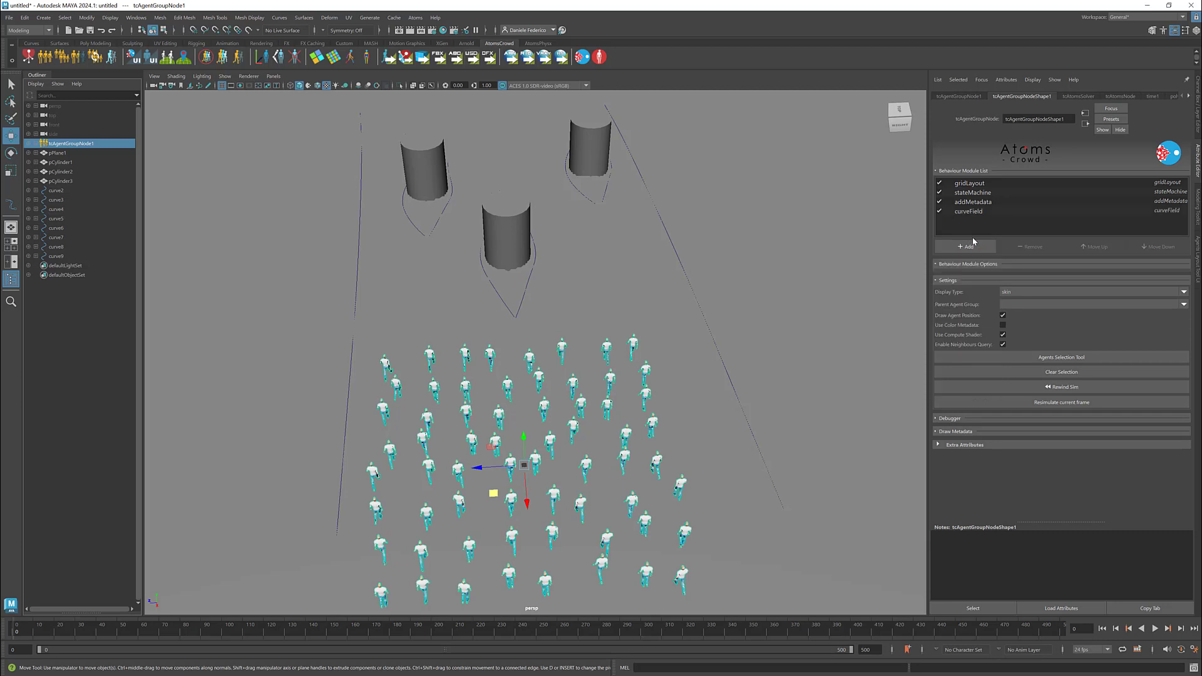
{"action": "left_click", "coordinate": [974, 212]}
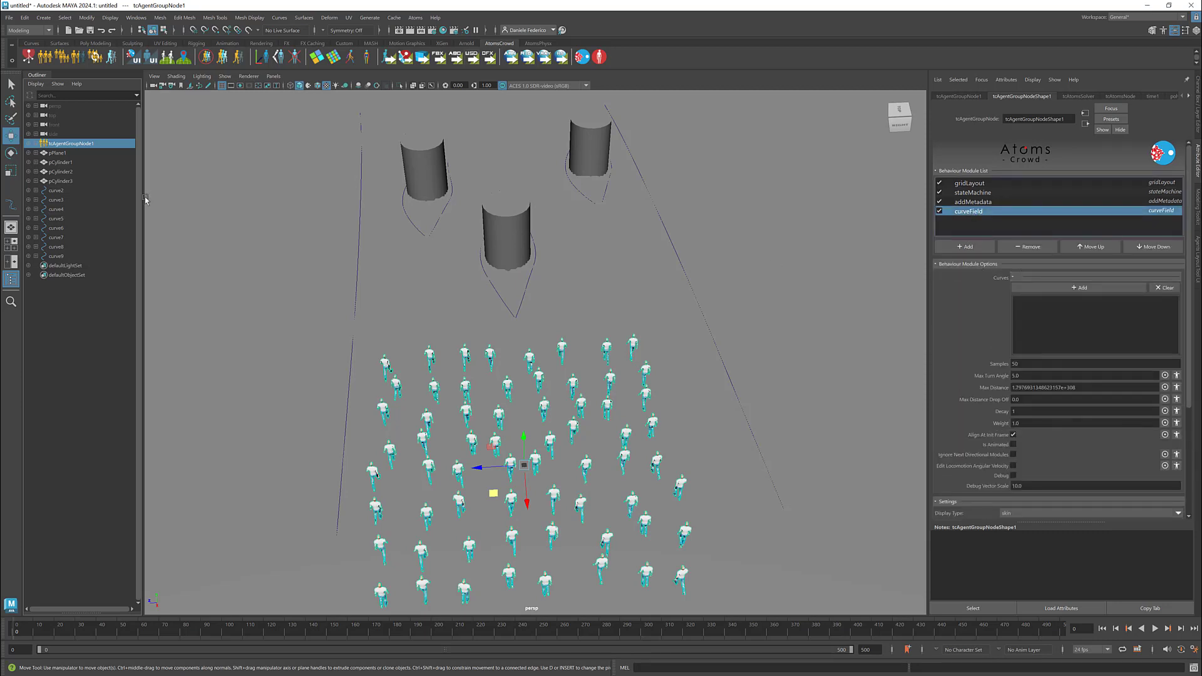
- Assign curve2 and curve3 to the curveField module's Curves list and identify these side curves in the scene
{"action": "middle_click_drag", "start_coordinate": [56, 191], "coordinate": [1029, 310]}
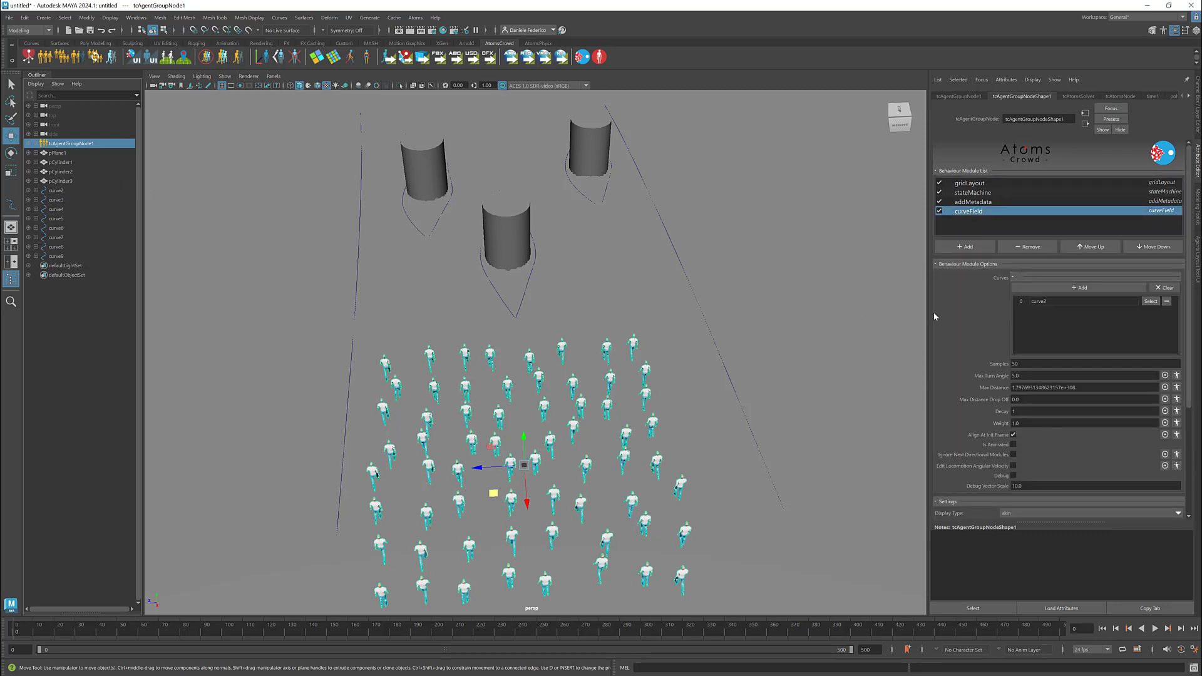
{"action": "middle_click_drag", "start_coordinate": [54, 202], "coordinate": [1048, 331]}
{"action": "left_click", "coordinate": [53, 191]}
{"action": "left_click", "coordinate": [54, 201]}
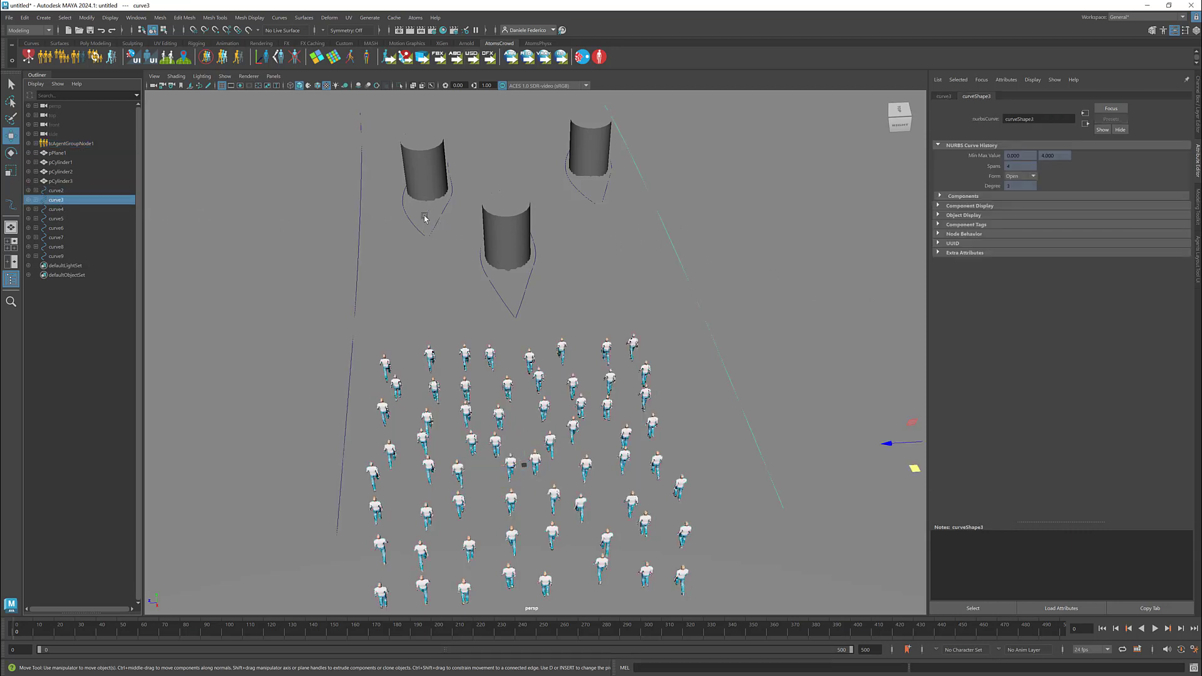
- Reselect the agent group, play the simulation with the first curveField module, and rewind it
{"action": "left_click", "coordinate": [79, 144]}
{"action": "key", "text": "alt+v"}
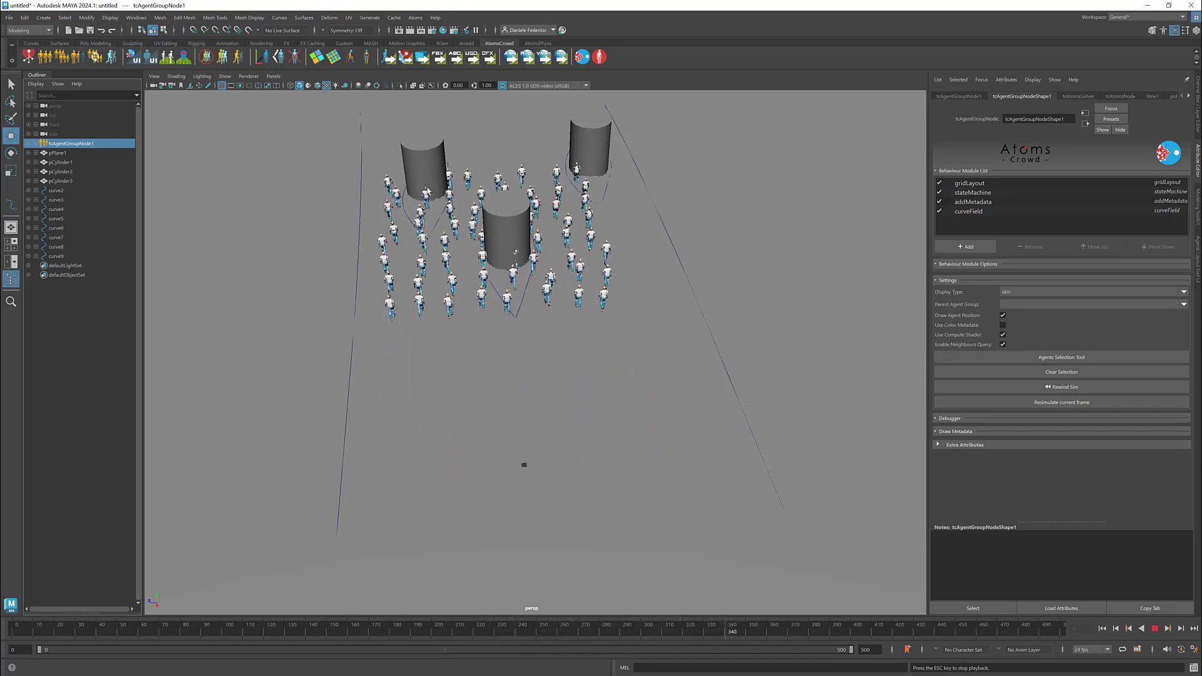
{"action": "left_click", "coordinate": [1154, 629]}
{"action": "left_click", "coordinate": [1102, 628]}
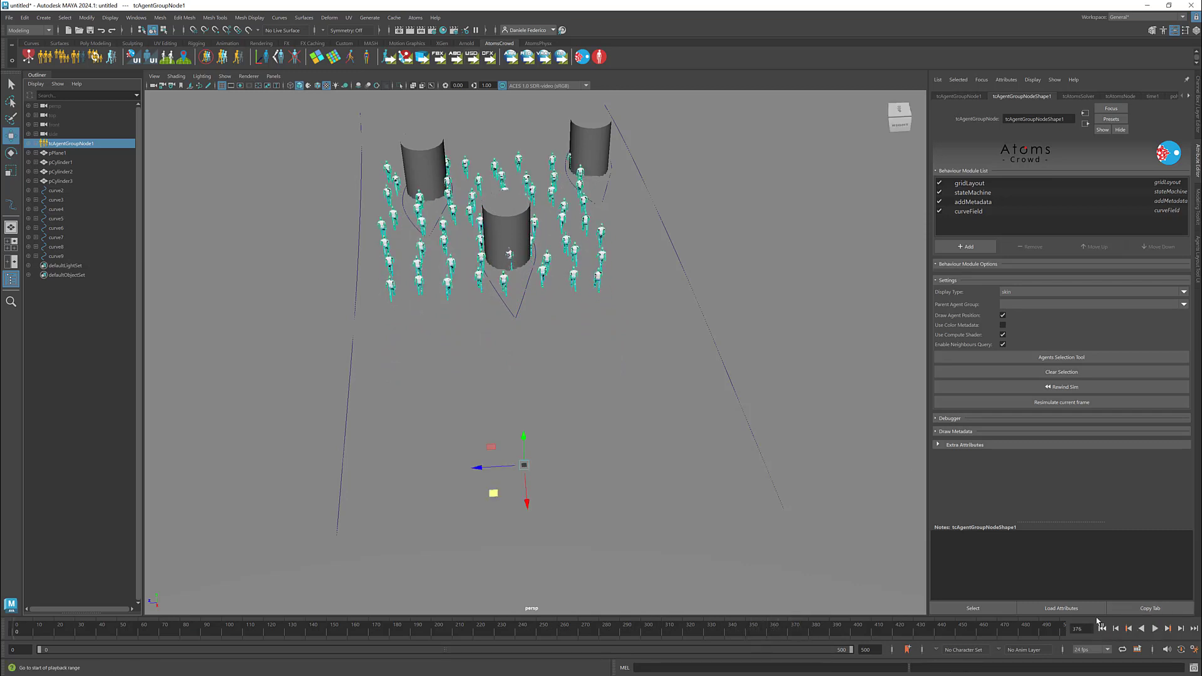
- Add a second curveField module to the agent group and assign curve4 and curve5 to its Curves list
{"action": "left_click", "coordinate": [975, 248]}
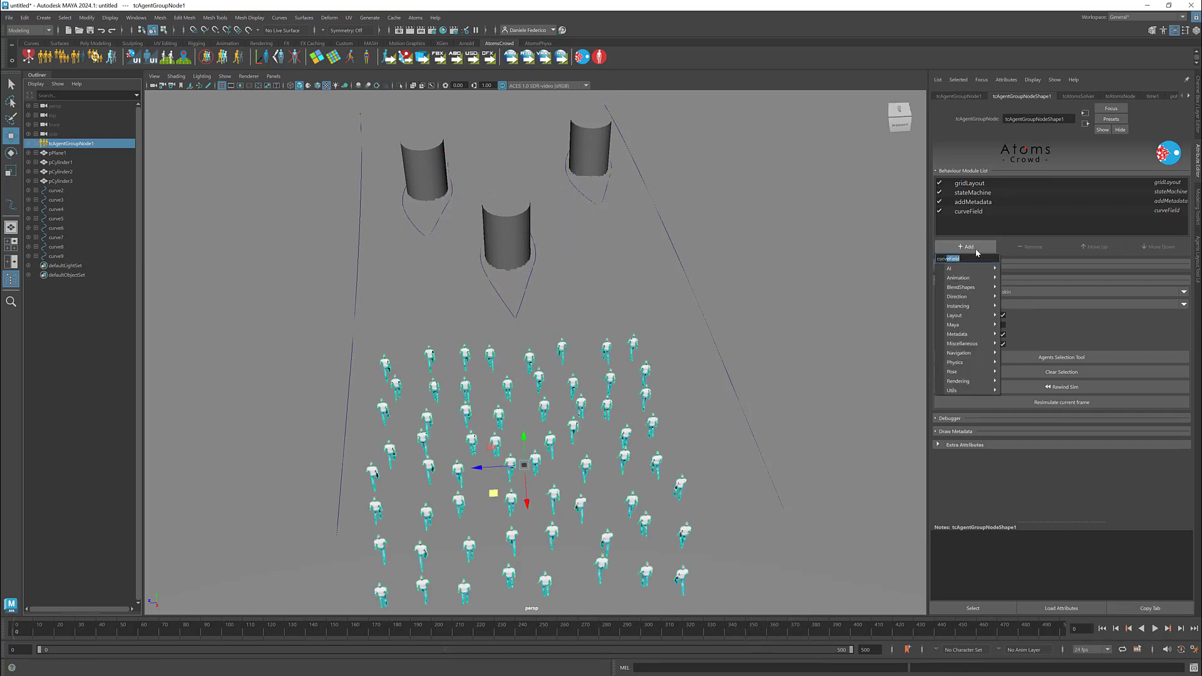
{"action": "type", "text": "curv"}
{"action": "key", "text": "Return"}
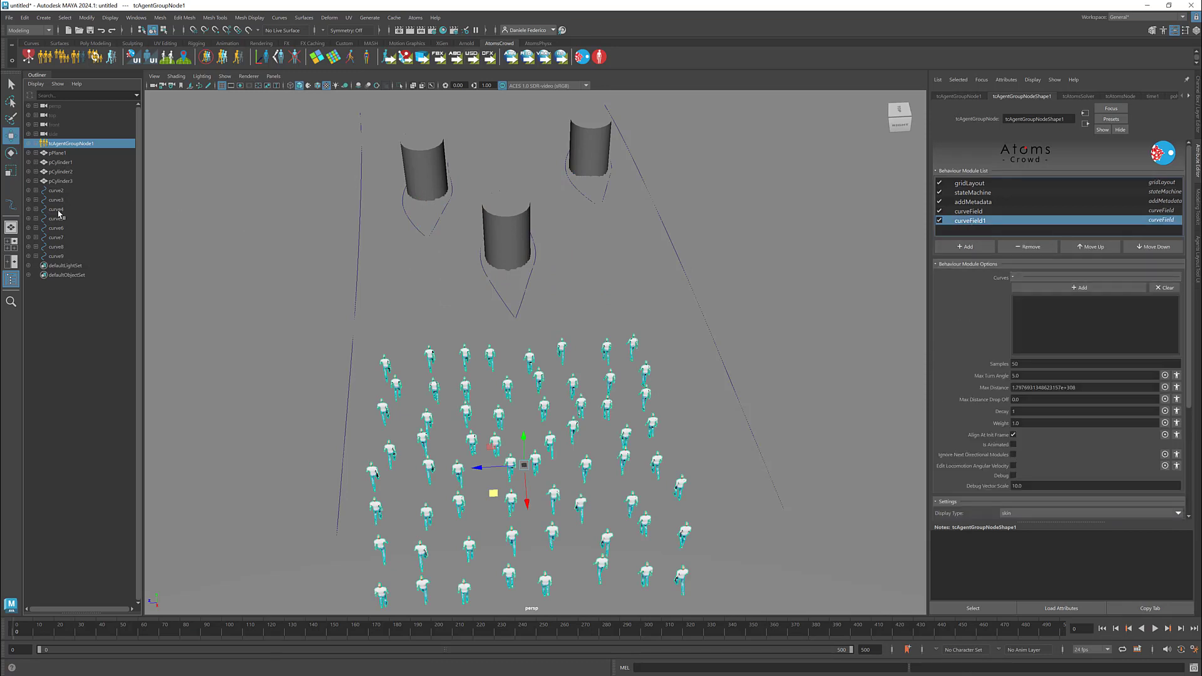
{"action": "left_click_drag", "start_coordinate": [59, 213], "coordinate": [1033, 342]}
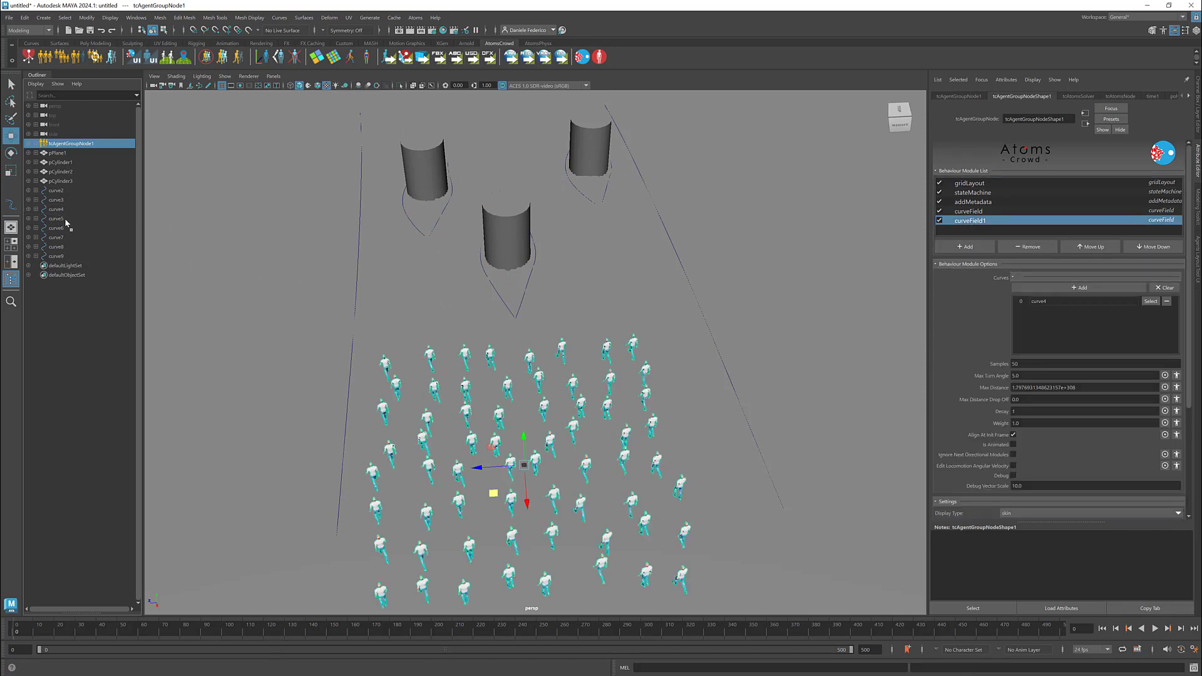
{"action": "left_click_drag", "start_coordinate": [66, 222], "coordinate": [1067, 323]}
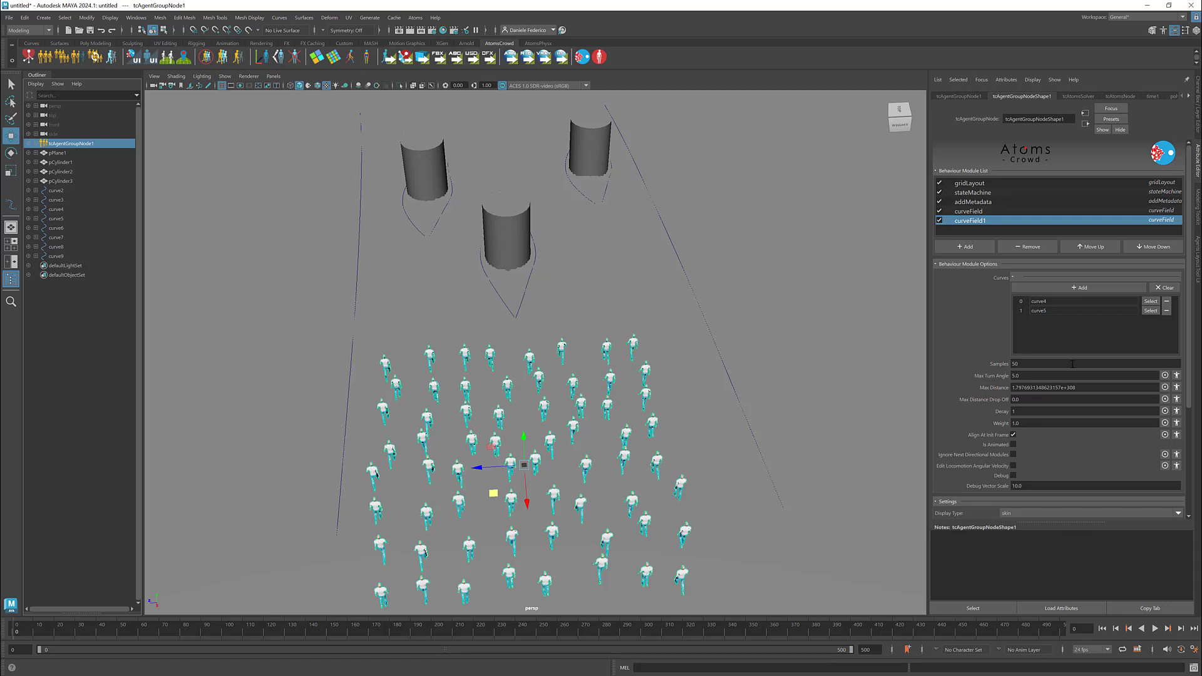
- Compare the options of the first and second curveField modules, including Max Turn Angle
{"action": "left_click", "coordinate": [1025, 377]}
{"action": "left_click", "coordinate": [978, 213]}
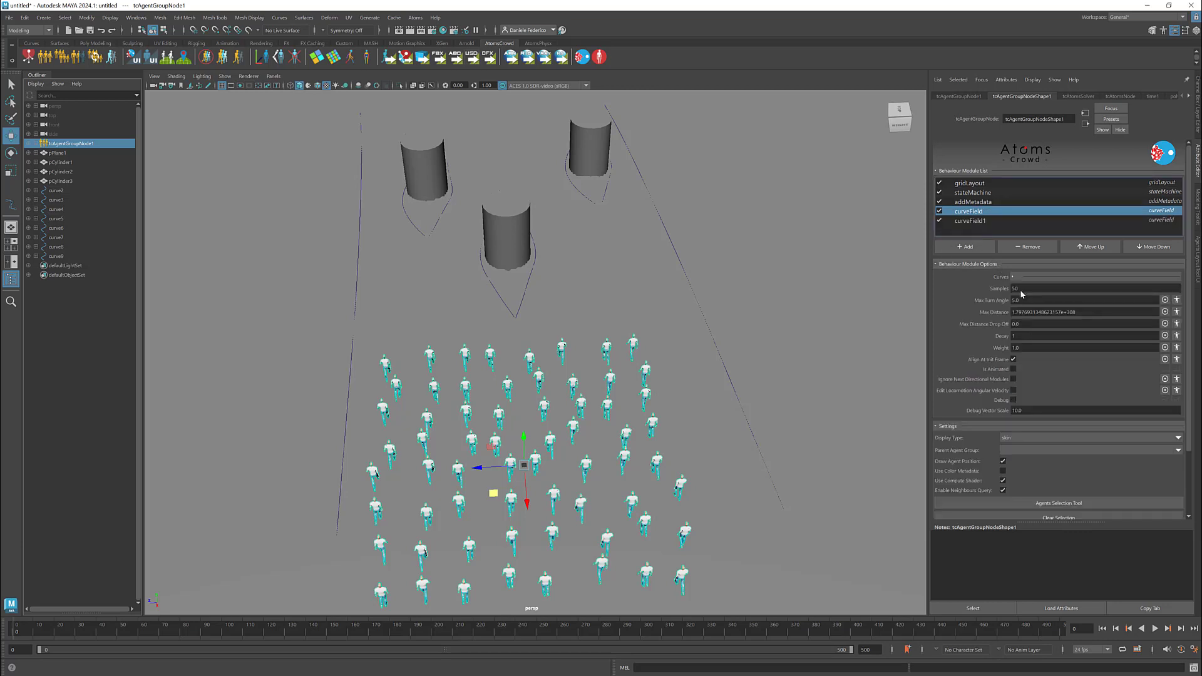
{"action": "left_click", "coordinate": [979, 221]}
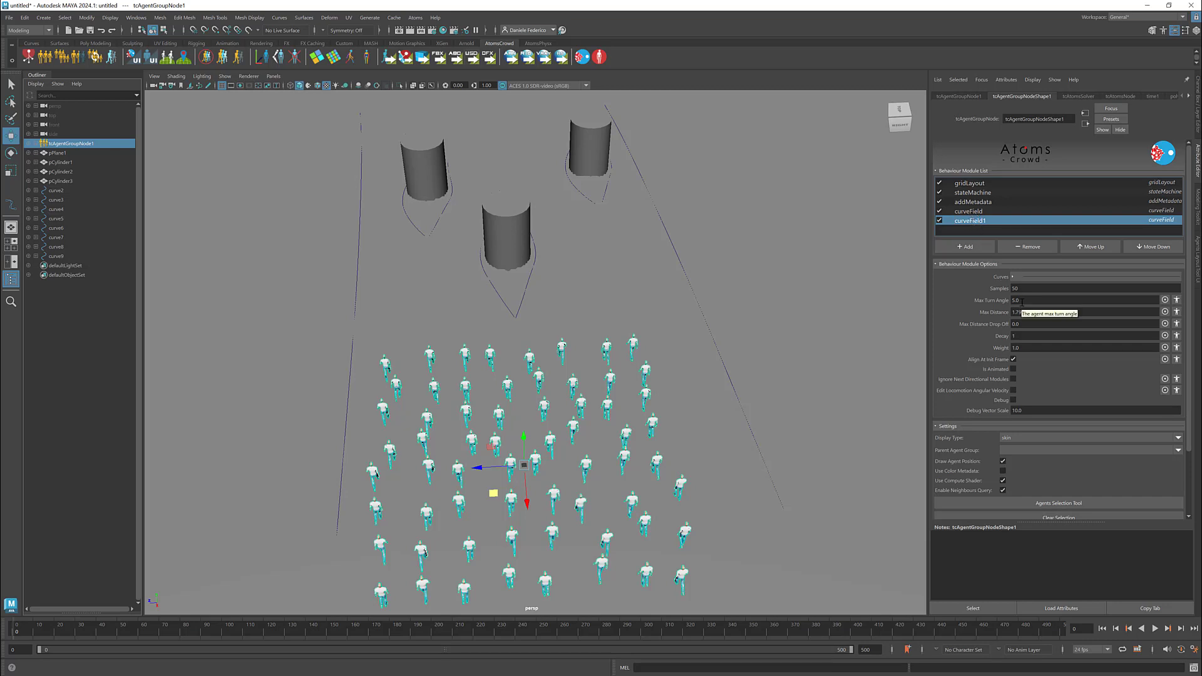
{"action": "left_click", "coordinate": [974, 214]}
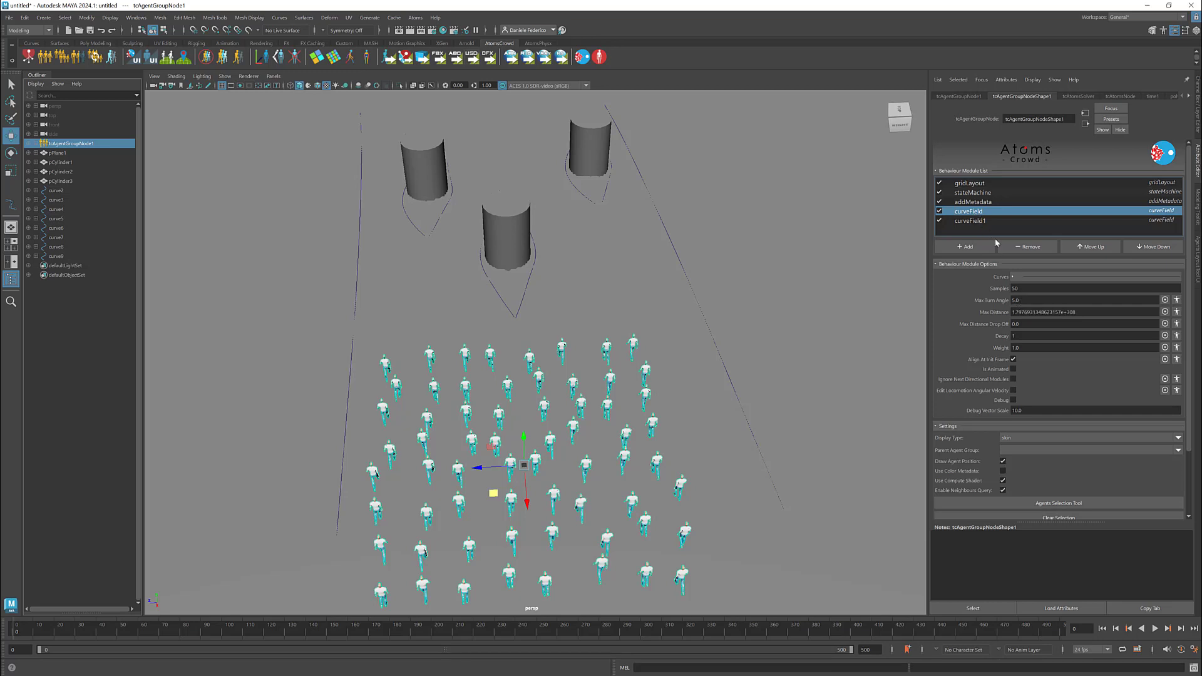
- Set the second curveField module's Max Turn Angle to 10, Max Distance to 300 and Max Distance Drop Off to 50
{"action": "left_click", "coordinate": [989, 220]}
{"action": "left_click", "coordinate": [1025, 300]}
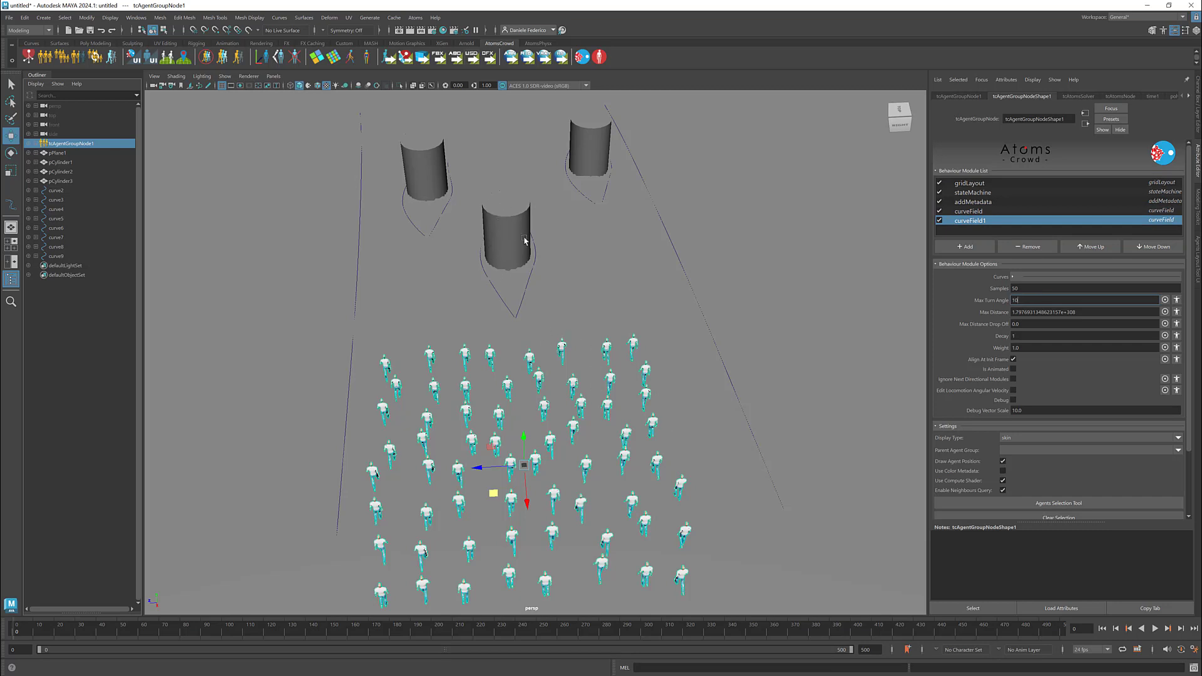
{"action": "triple_click", "coordinate": [1029, 312]}
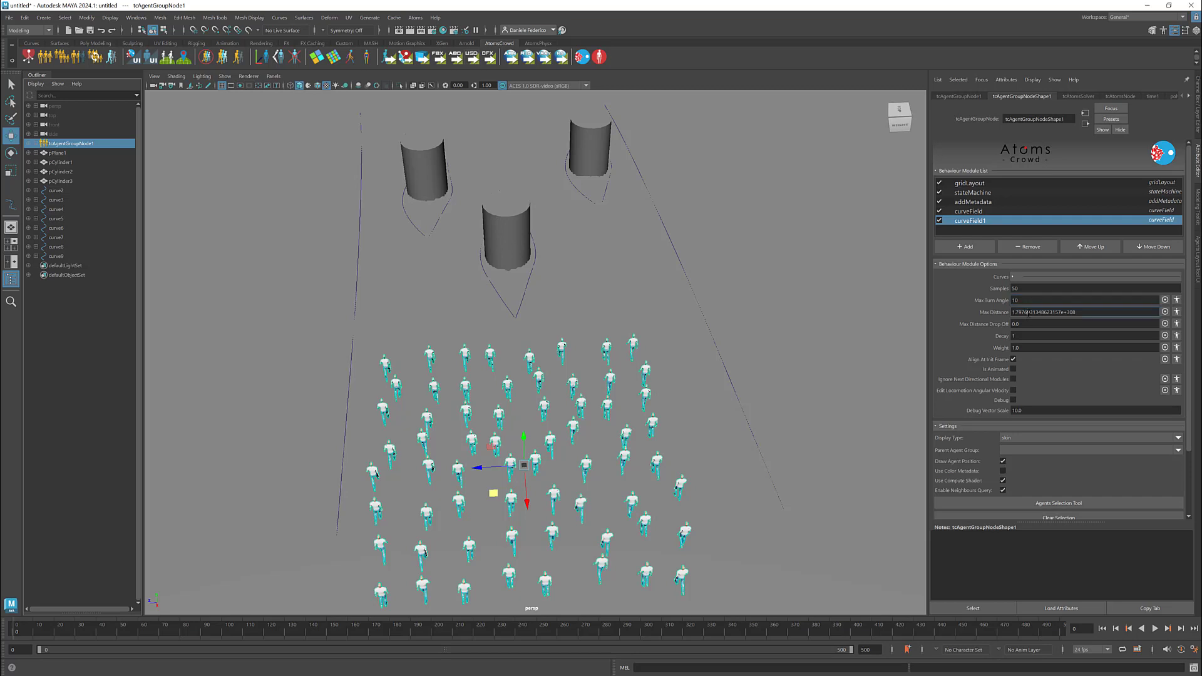
{"action": "type", "text": "300"}
{"action": "left_click", "coordinate": [1027, 324]}
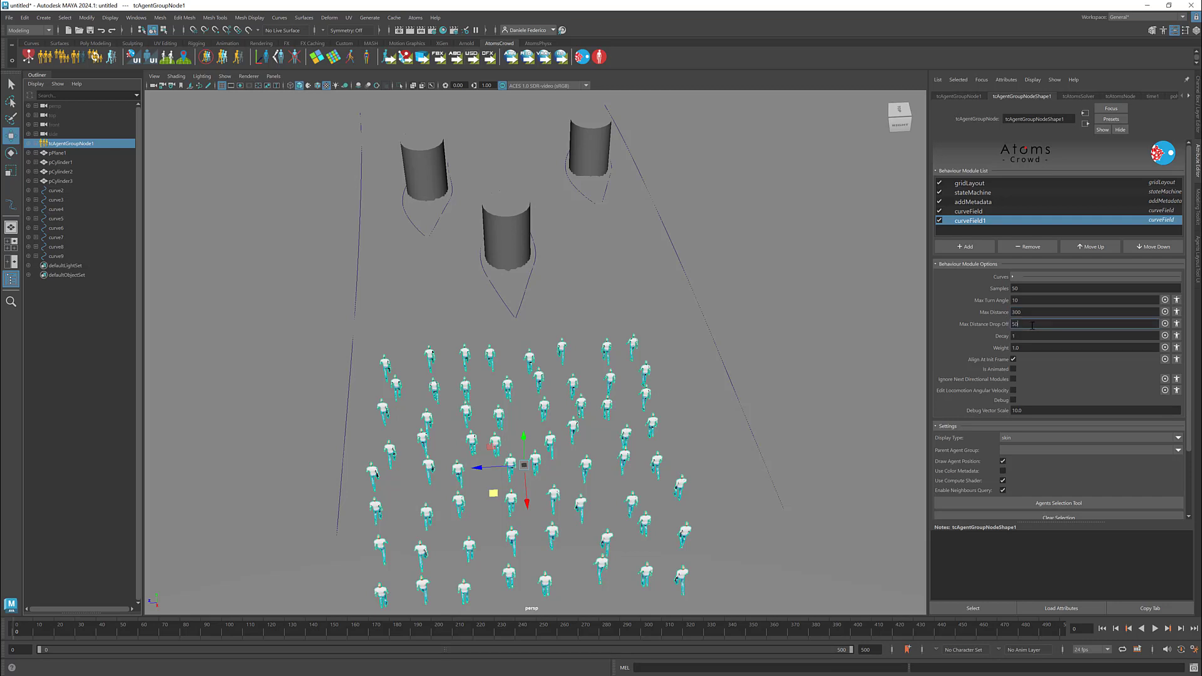
{"action": "left_click", "coordinate": [1031, 336]}
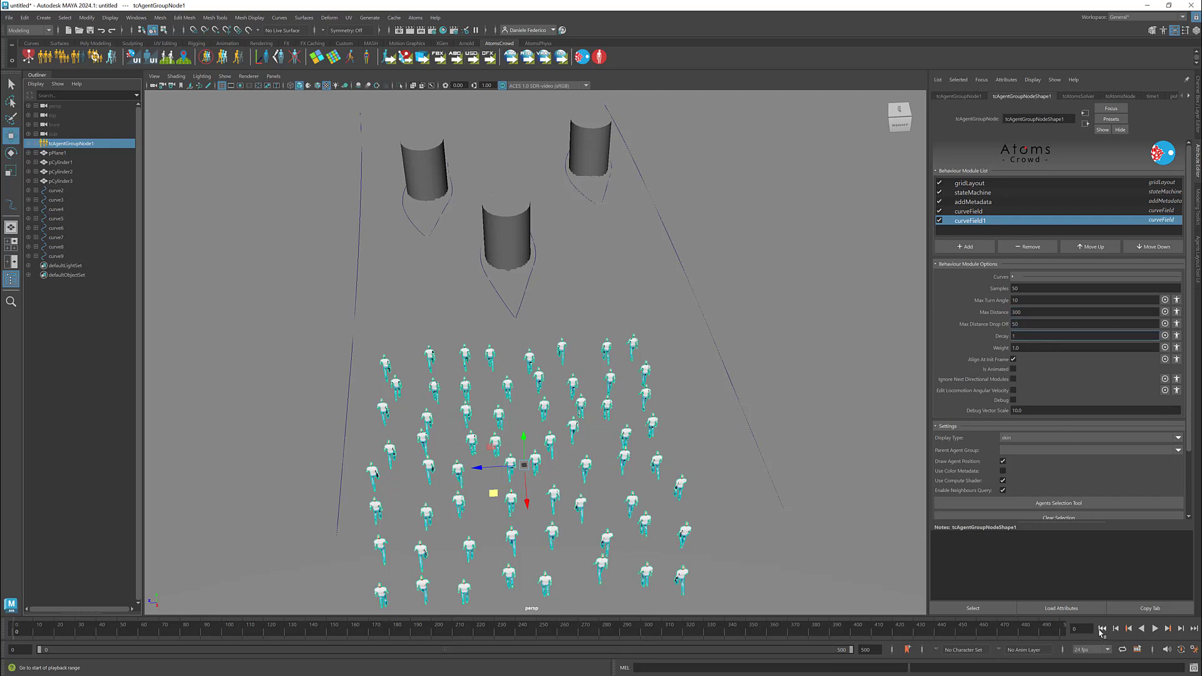
- Play the simulation with the second curveField module's new settings, examine the agents around the middle cylinder, and rewind it
{"action": "left_click", "coordinate": [1155, 627]}
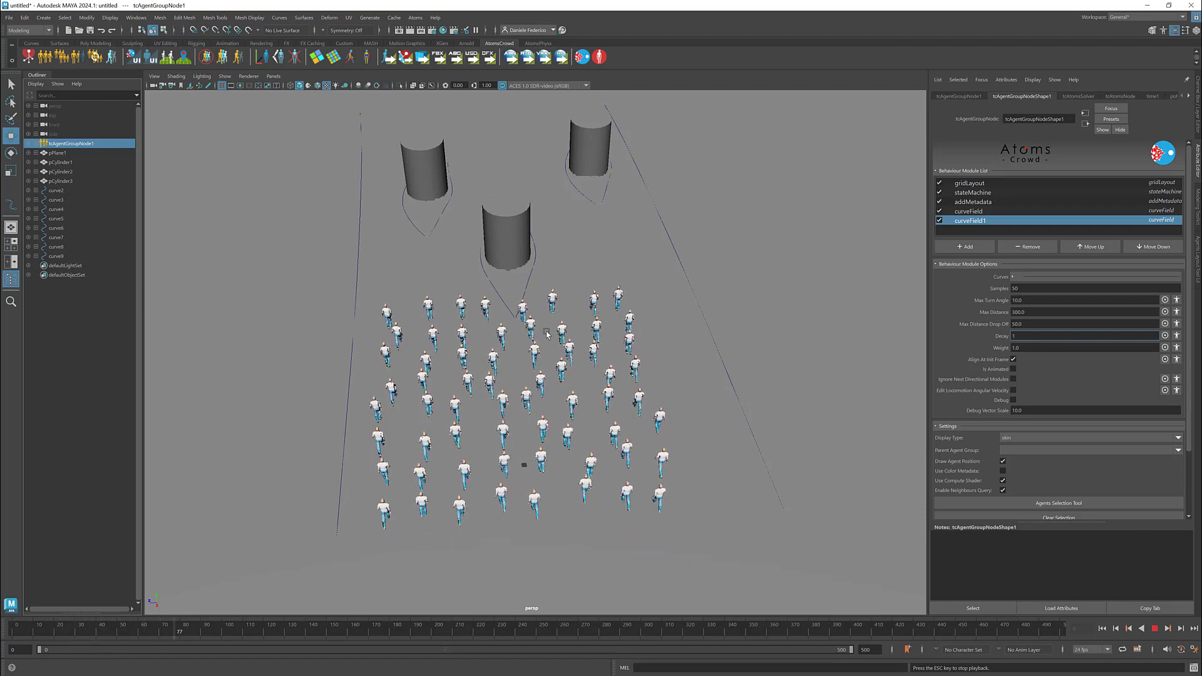
{"action": "scroll", "coordinate": [504, 308], "scroll_direction": "up", "scroll_amount": 1}
{"action": "middle_click_drag", "start_coordinate": [504, 308], "coordinate": [492, 322], "text": "alt"}
{"action": "scroll", "coordinate": [492, 322], "scroll_direction": "up", "scroll_amount": 3}
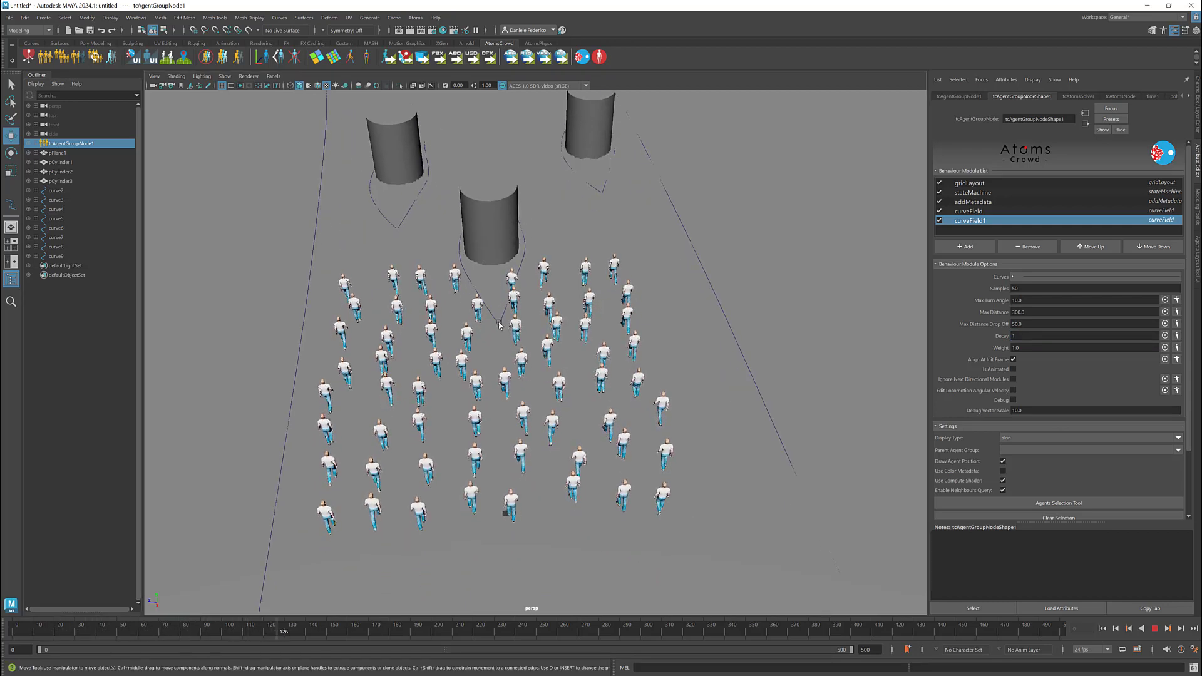
{"action": "scroll", "coordinate": [492, 322], "scroll_direction": "up", "scroll_amount": 3}
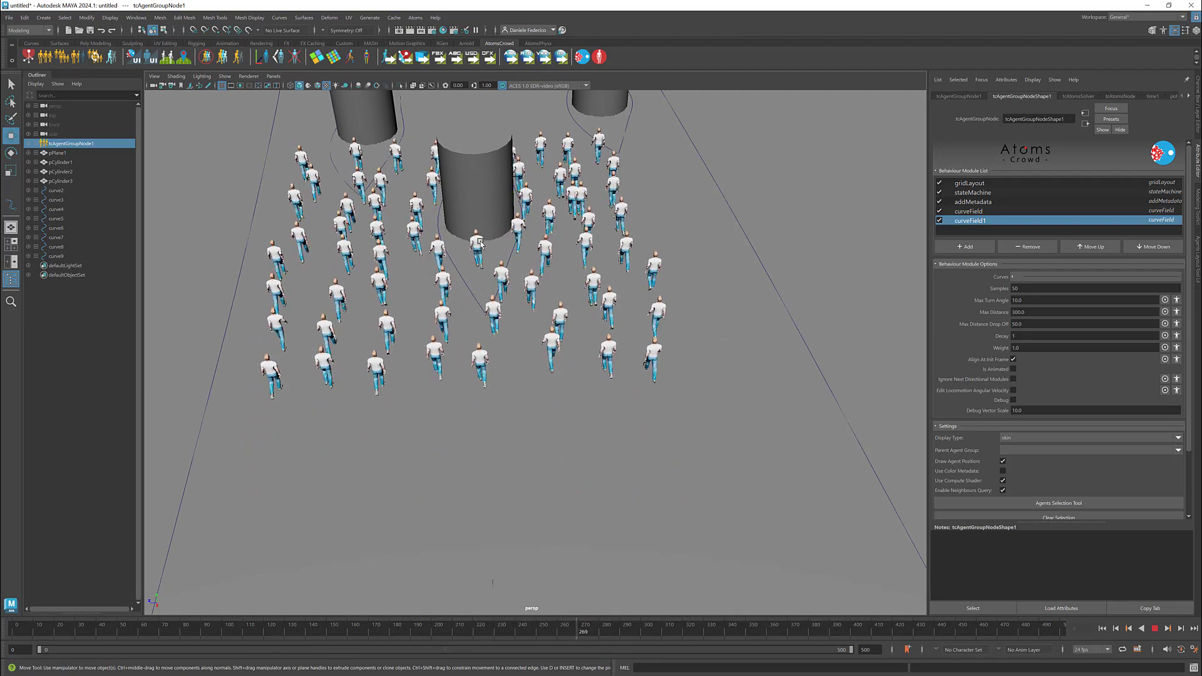
{"action": "scroll", "coordinate": [495, 254], "scroll_direction": "down", "scroll_amount": 1}
{"action": "middle_click_drag", "start_coordinate": [512, 256], "coordinate": [515, 294], "text": "alt"}
{"action": "left_click_drag", "start_coordinate": [515, 294], "coordinate": [527, 296], "text": "alt"}
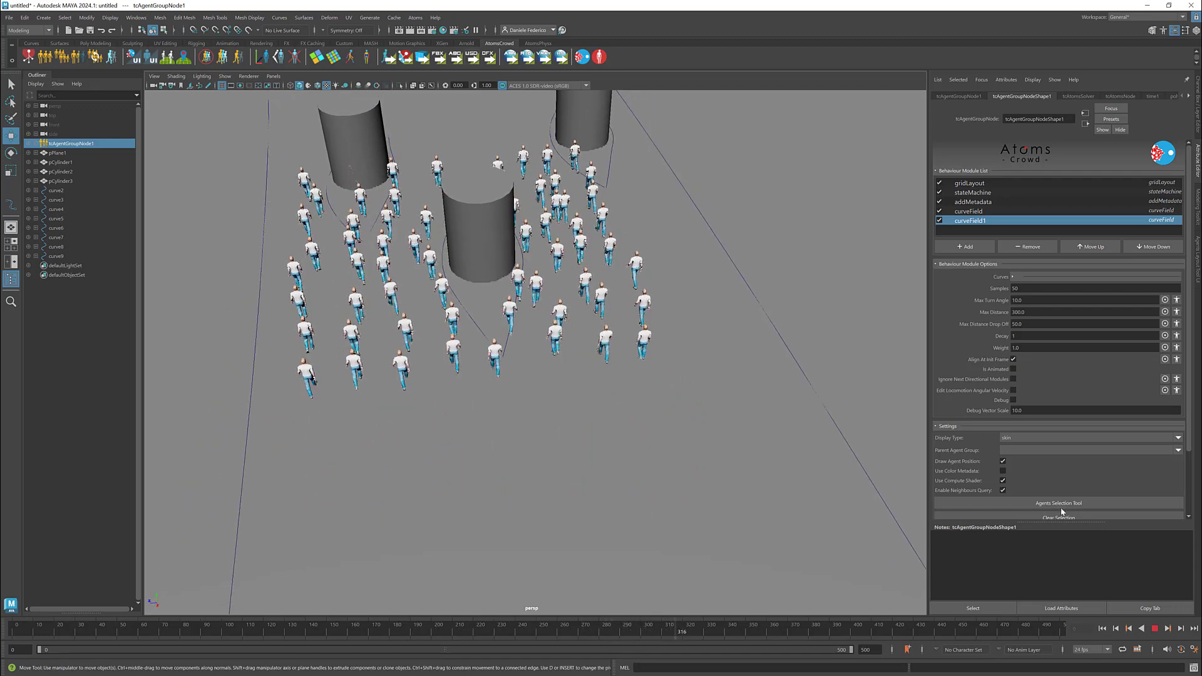
{"action": "left_click", "coordinate": [1153, 629]}
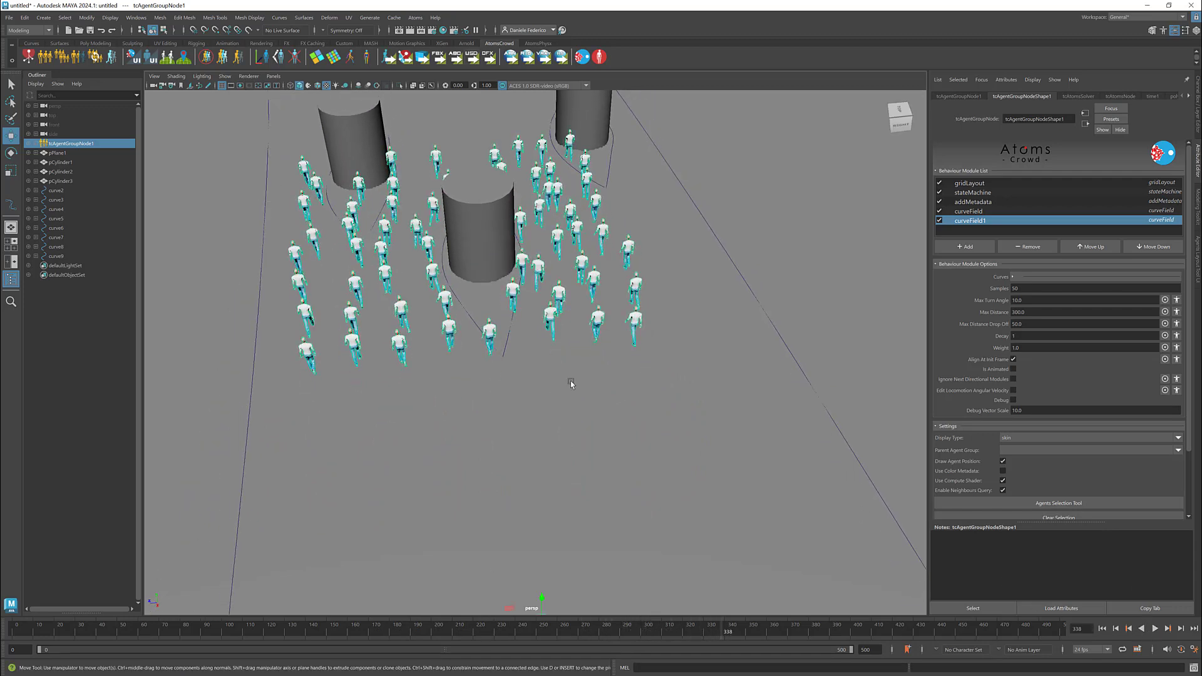
{"action": "left_click", "coordinate": [1101, 629]}
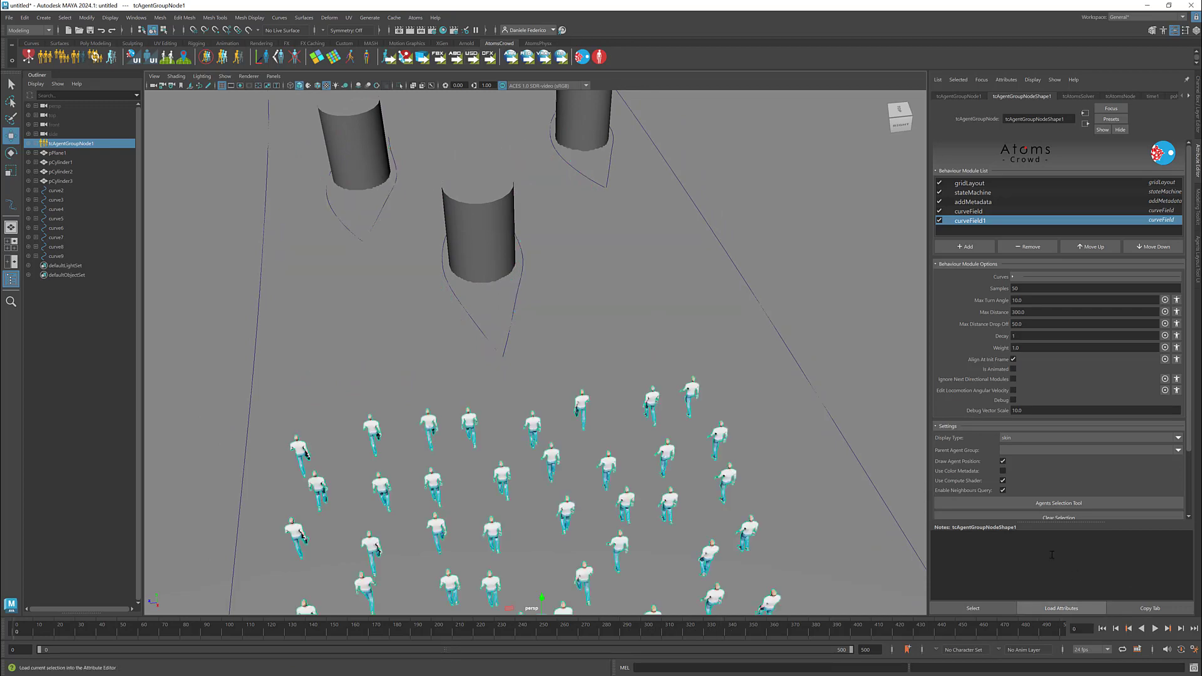
- Show curve4's control vertices and select the one at its front end, ahead of the middle cylinder
{"action": "right_click_drag", "start_coordinate": [665, 341], "coordinate": [684, 338], "text": "alt"}
{"action": "middle_click_drag", "start_coordinate": [507, 303], "coordinate": [526, 285], "text": "alt"}
{"action": "left_click_drag", "start_coordinate": [526, 285], "coordinate": [515, 280], "text": "alt"}
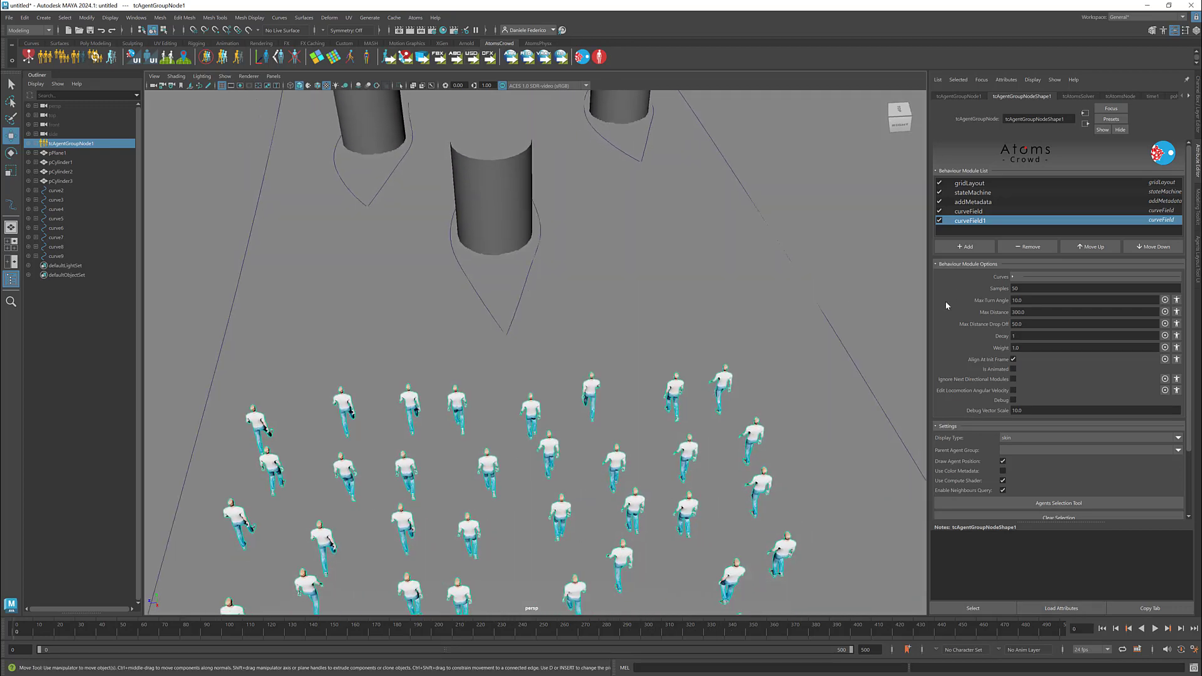
{"action": "scroll", "coordinate": [500, 310], "scroll_direction": "up", "scroll_amount": 3}
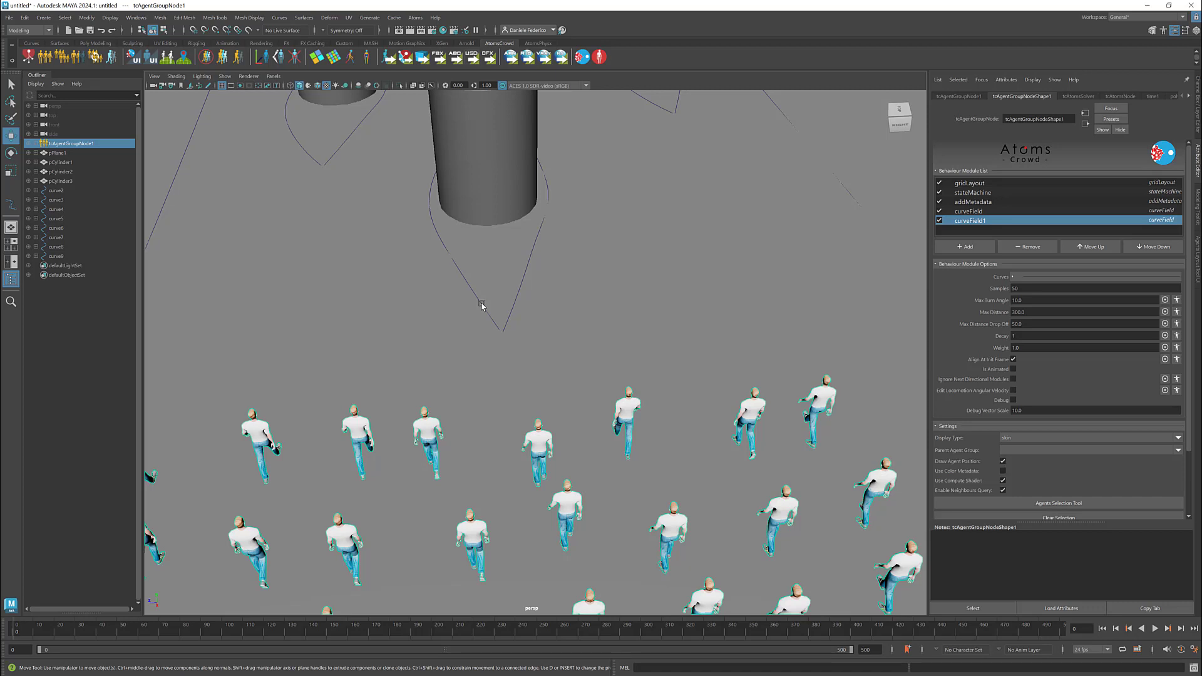
{"action": "left_click", "coordinate": [482, 305]}
{"action": "right_click_drag", "start_coordinate": [482, 303], "coordinate": [502, 330]}
{"action": "left_click", "coordinate": [499, 330]}
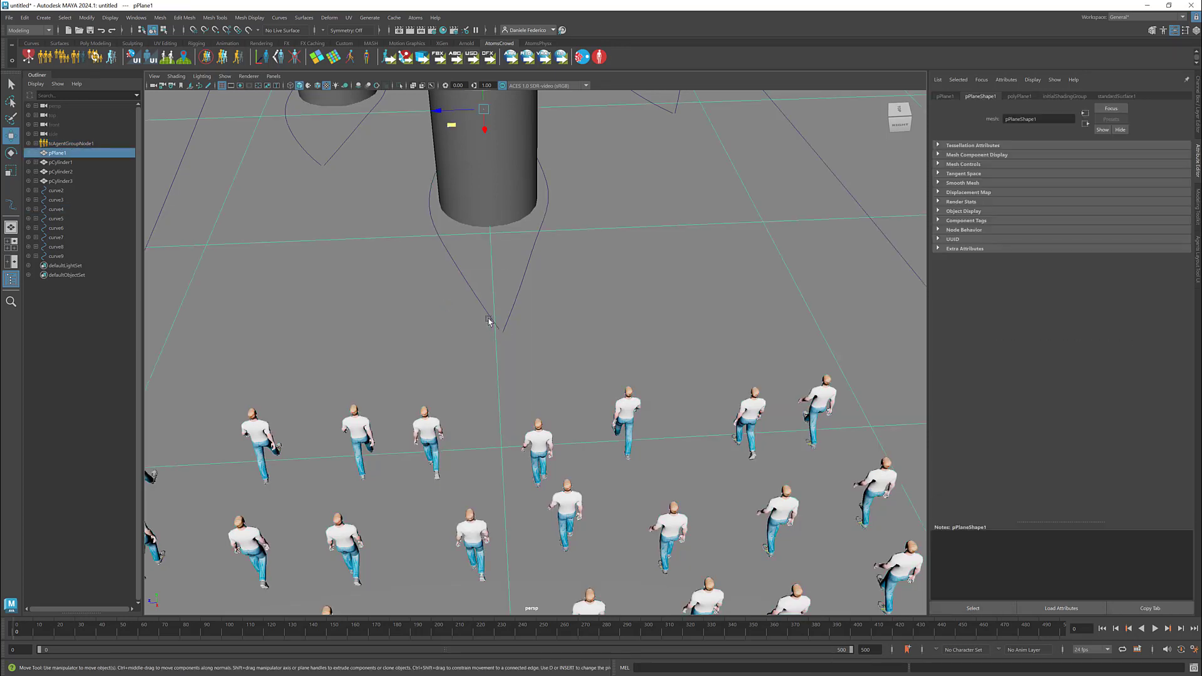
{"action": "key", "text": "ctrl+z"}
{"action": "left_click", "coordinate": [500, 331]}
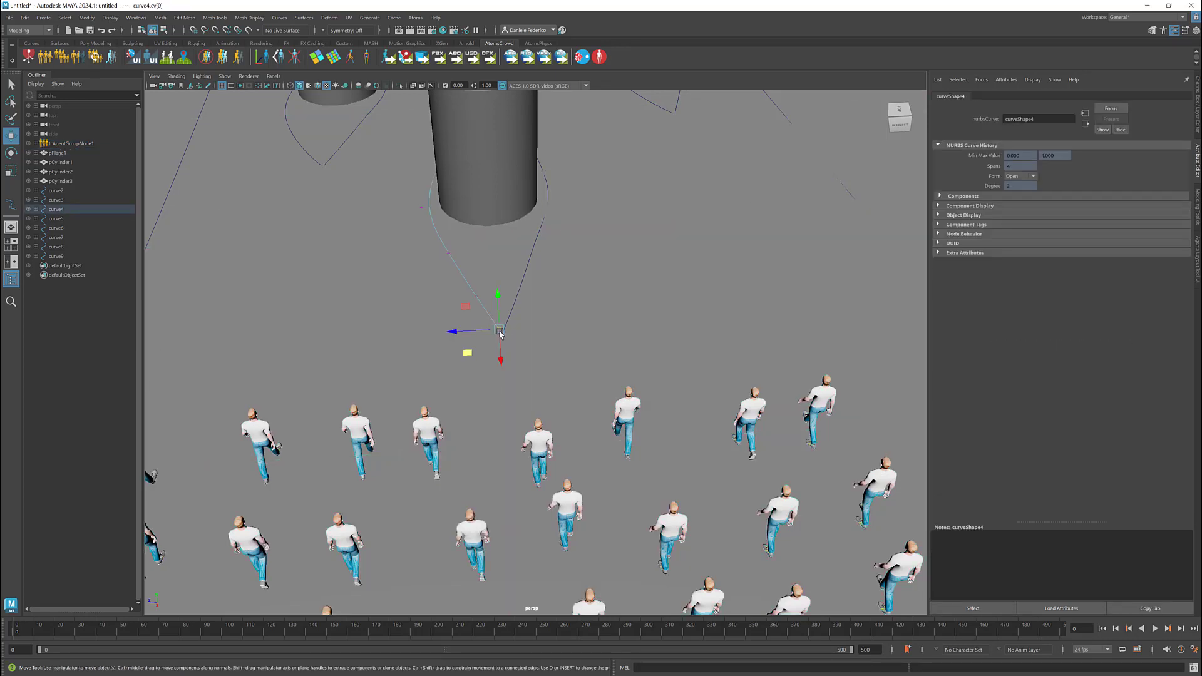
{"action": "scroll", "coordinate": [473, 356], "scroll_direction": "down", "scroll_amount": 10}
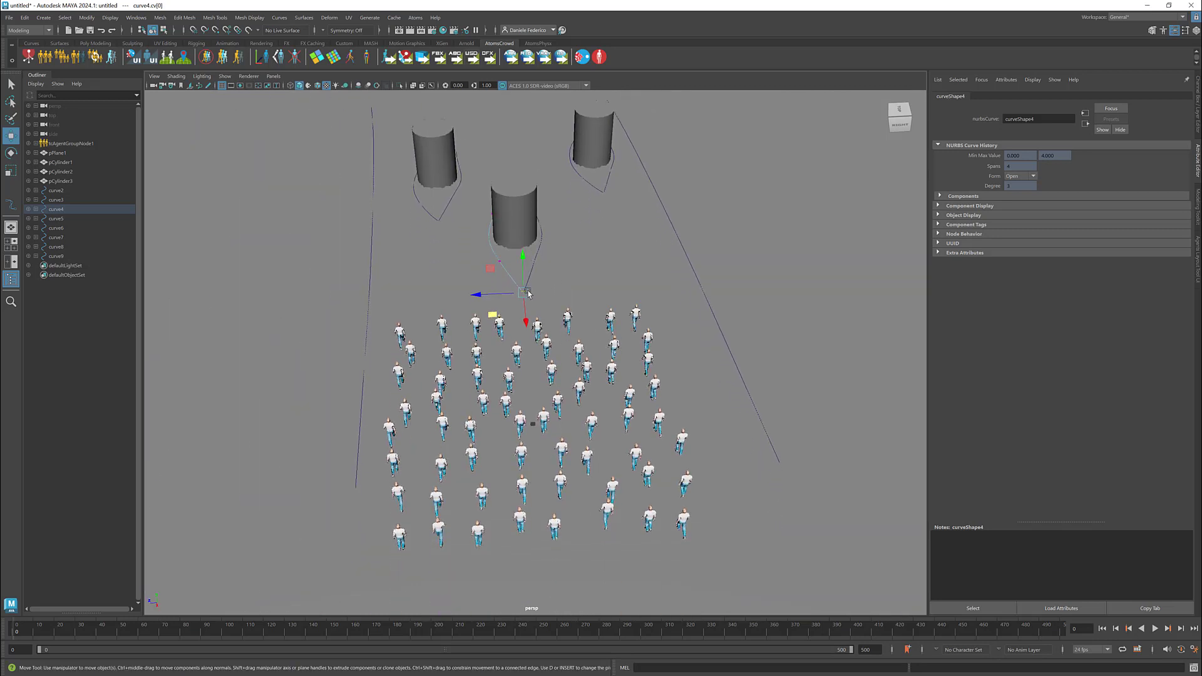
- Reselect tcAgentGroupNode1, play the simulation to watch the agents pass the middle cylinder, and rewind it
{"action": "left_click", "coordinate": [80, 145]}
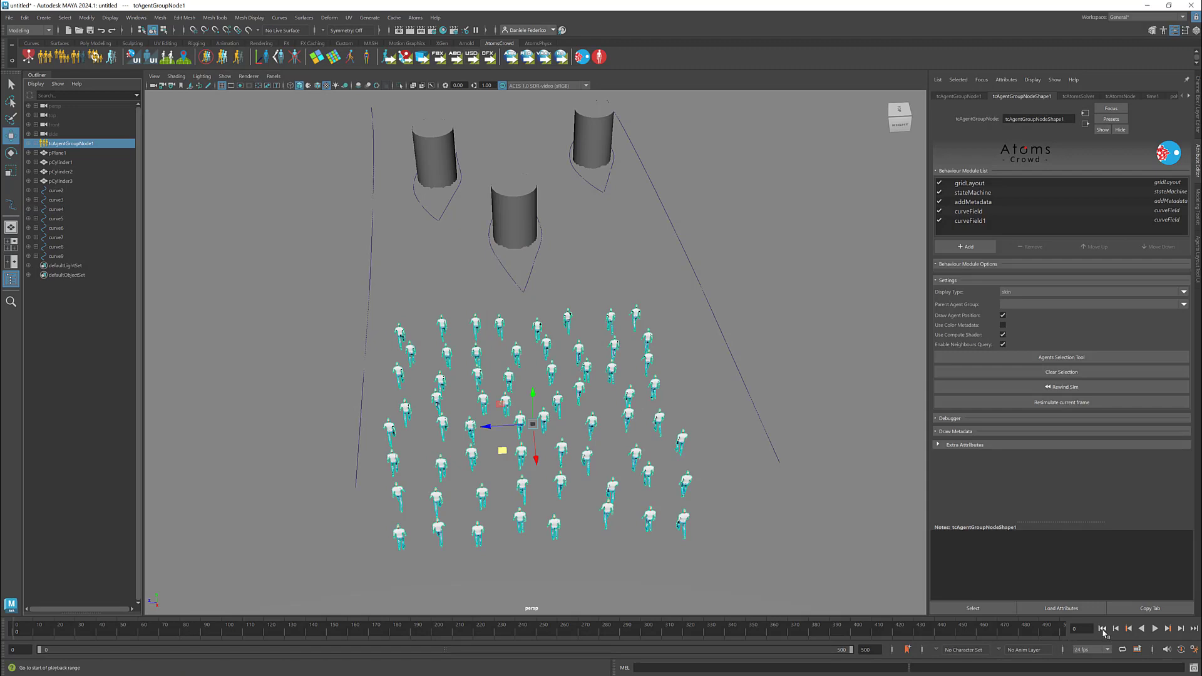
{"action": "left_click", "coordinate": [1154, 629]}
{"action": "scroll", "coordinate": [540, 380], "scroll_direction": "up", "scroll_amount": 5}
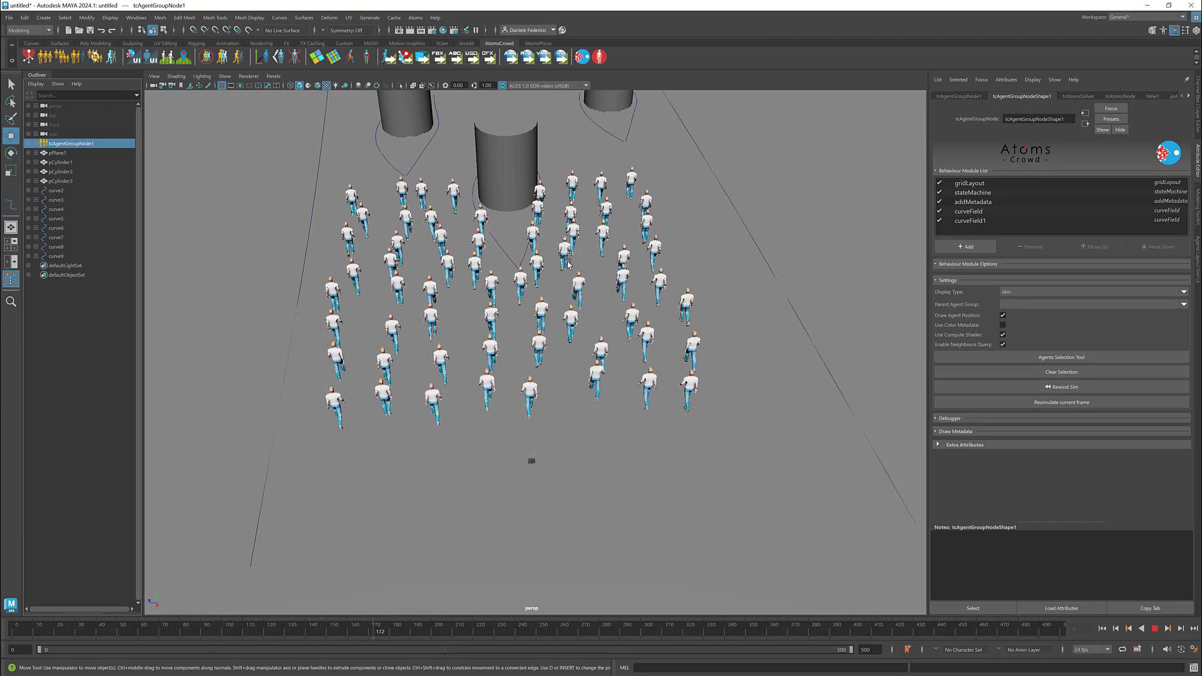
{"action": "left_click_drag", "start_coordinate": [559, 319], "coordinate": [566, 264], "text": "alt"}
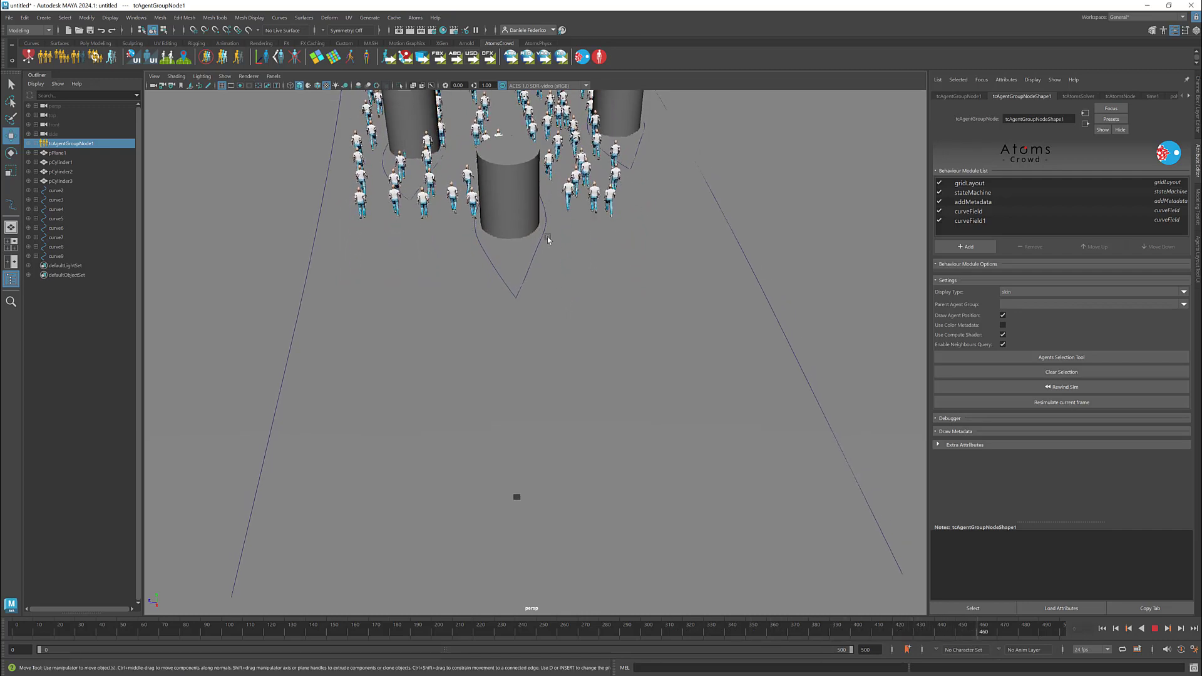
{"action": "left_click_drag", "start_coordinate": [519, 197], "coordinate": [547, 267], "text": "alt"}
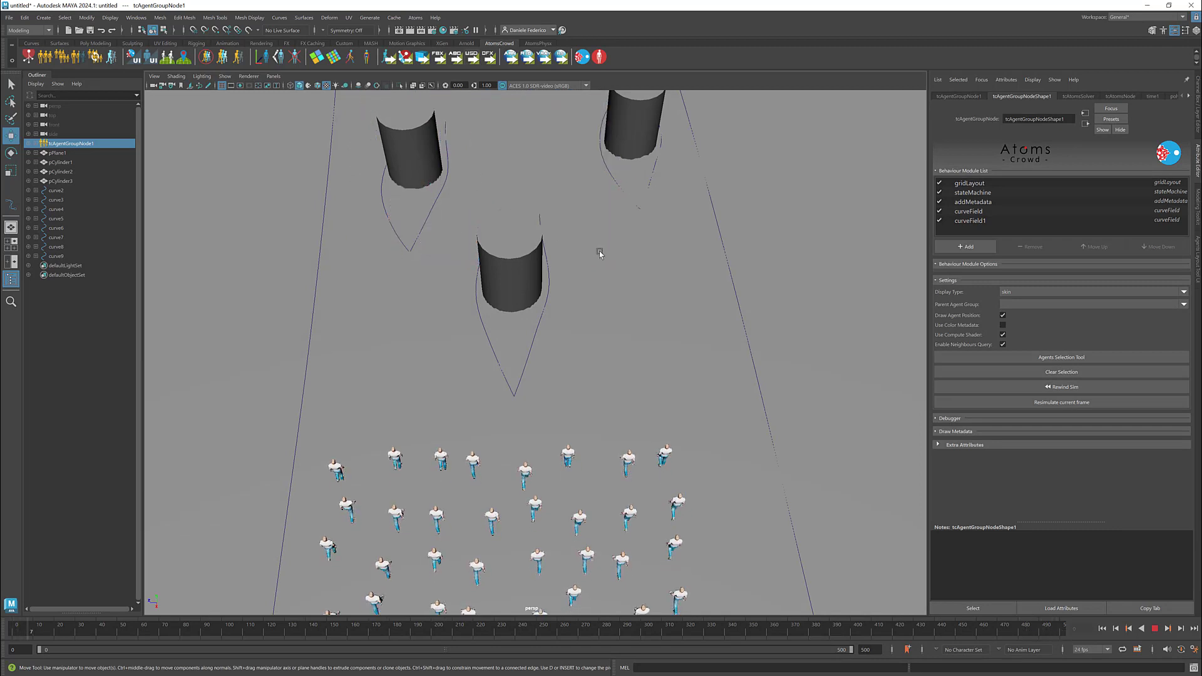
{"action": "left_click", "coordinate": [1154, 629]}
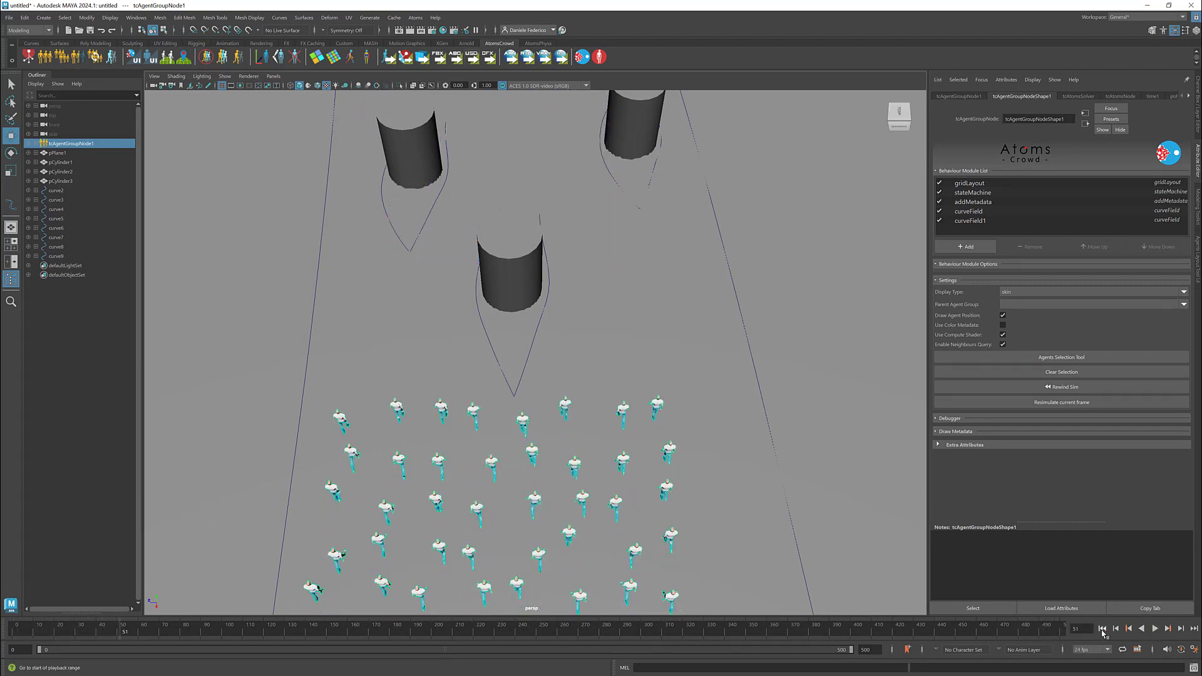
{"action": "left_click", "coordinate": [1102, 629]}
- Move the middle control vertex of curve5 slightly outward from the middle cylinder and return the curve to object mode
{"action": "left_click", "coordinate": [544, 302]}
{"action": "right_click_drag", "start_coordinate": [544, 303], "coordinate": [561, 297]}
{"action": "left_click", "coordinate": [555, 287]}
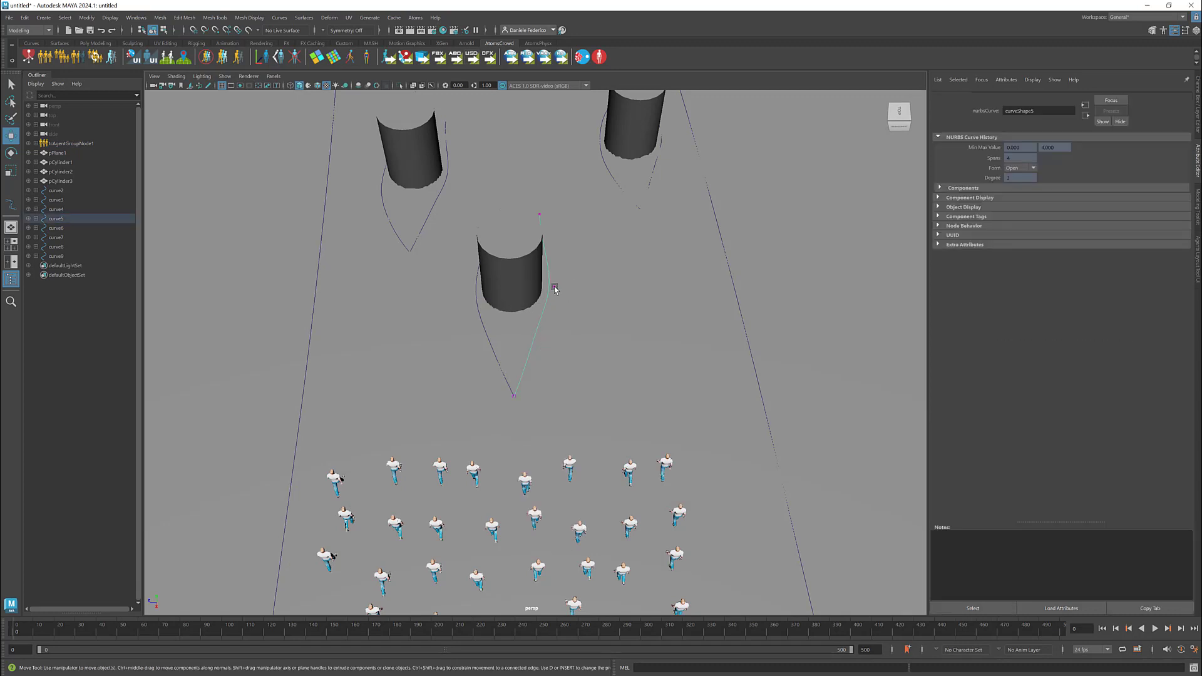
{"action": "left_click_drag", "start_coordinate": [527, 288], "coordinate": [539, 291]}
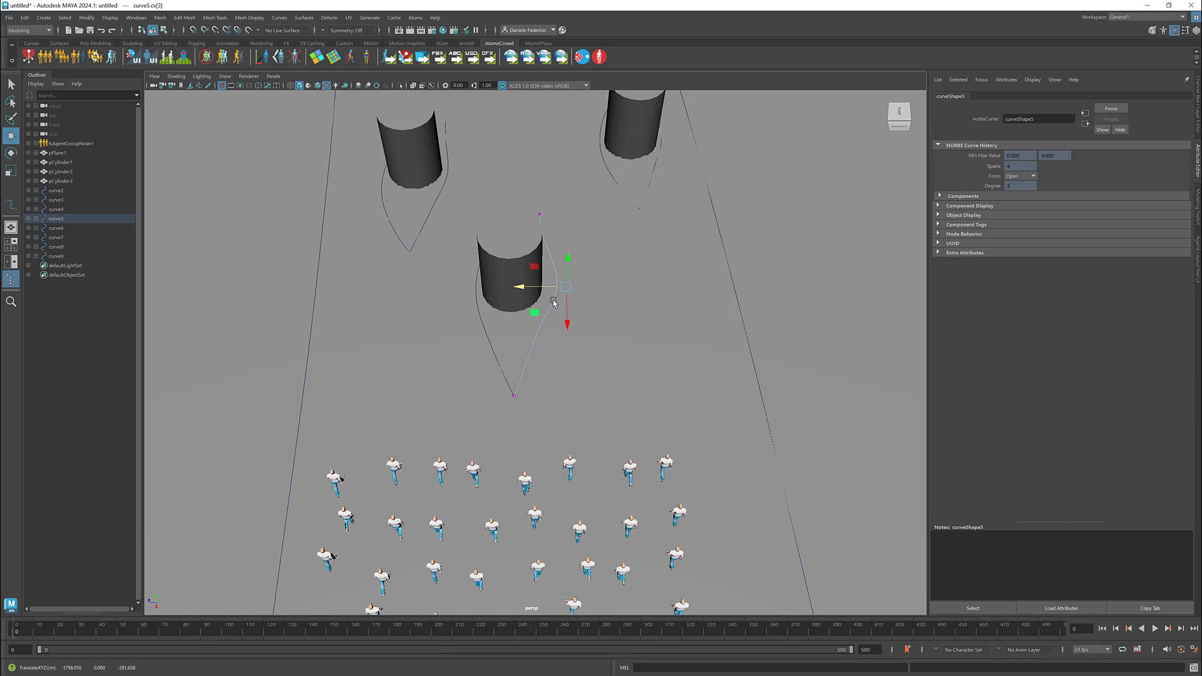
{"action": "right_click", "coordinate": [553, 303]}
{"action": "left_click", "coordinate": [569, 286]}
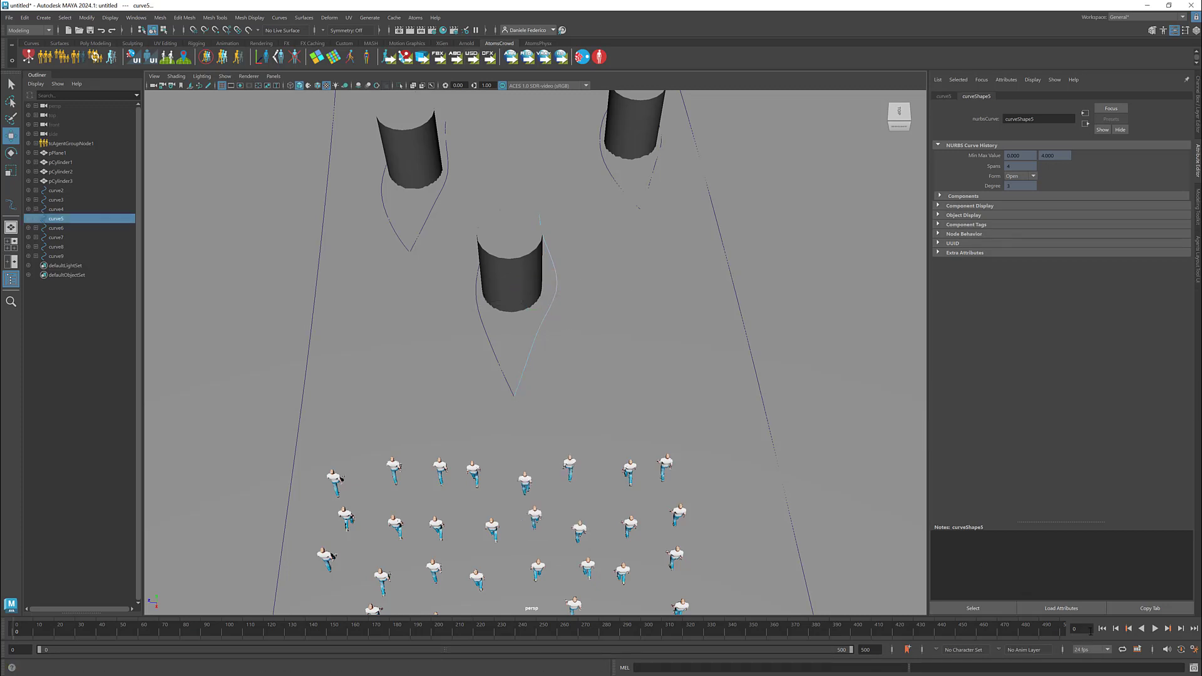
- Play the simulation with the reshaped curve5, examine the agents beside the middle cylinder, and rewind it
{"action": "left_click", "coordinate": [1155, 628]}
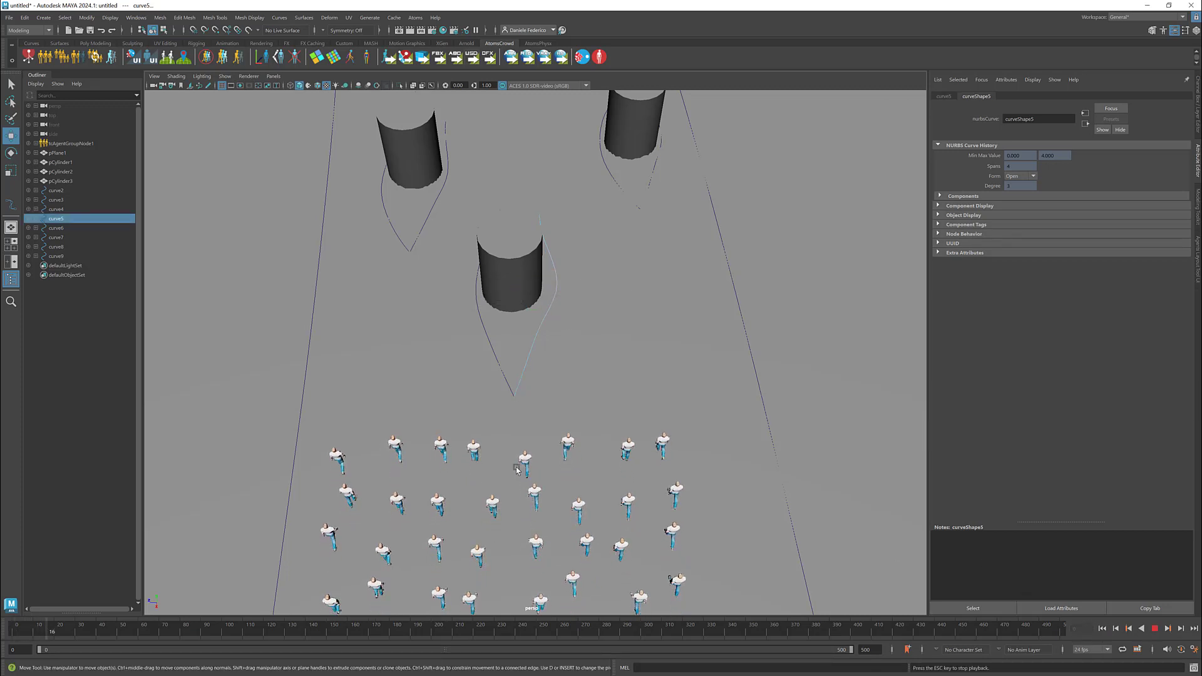
{"action": "scroll", "coordinate": [519, 419], "scroll_direction": "down", "scroll_amount": 2}
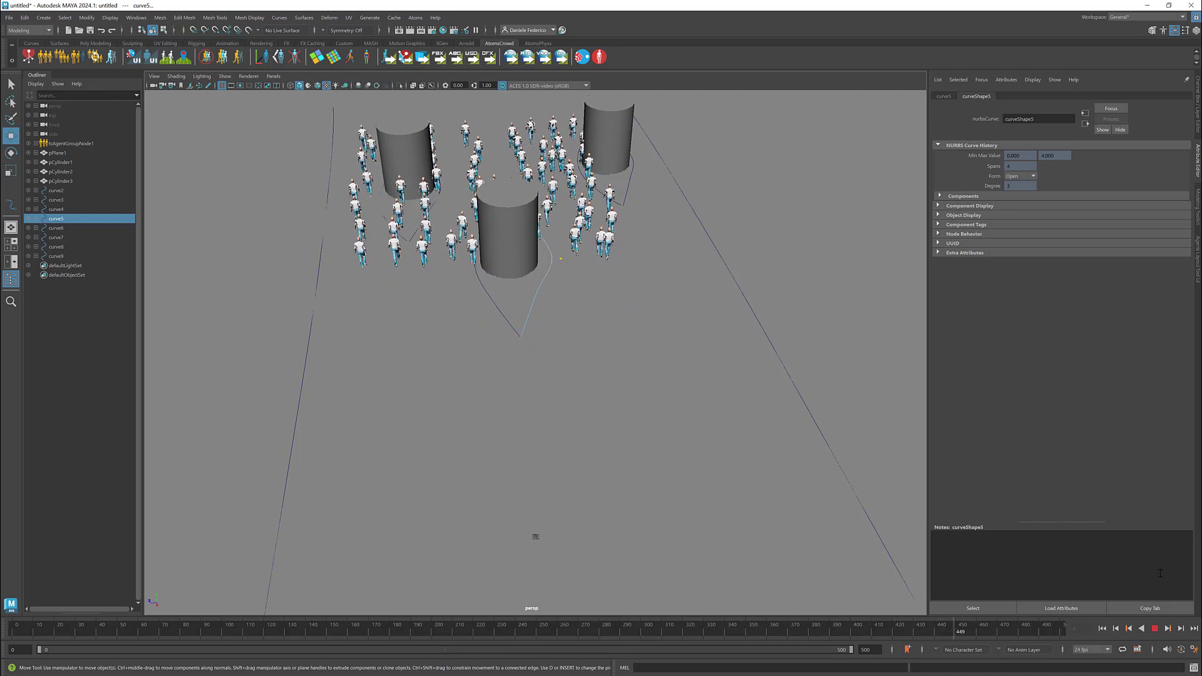
{"action": "left_click", "coordinate": [1155, 629]}
{"action": "left_click", "coordinate": [1103, 630]}
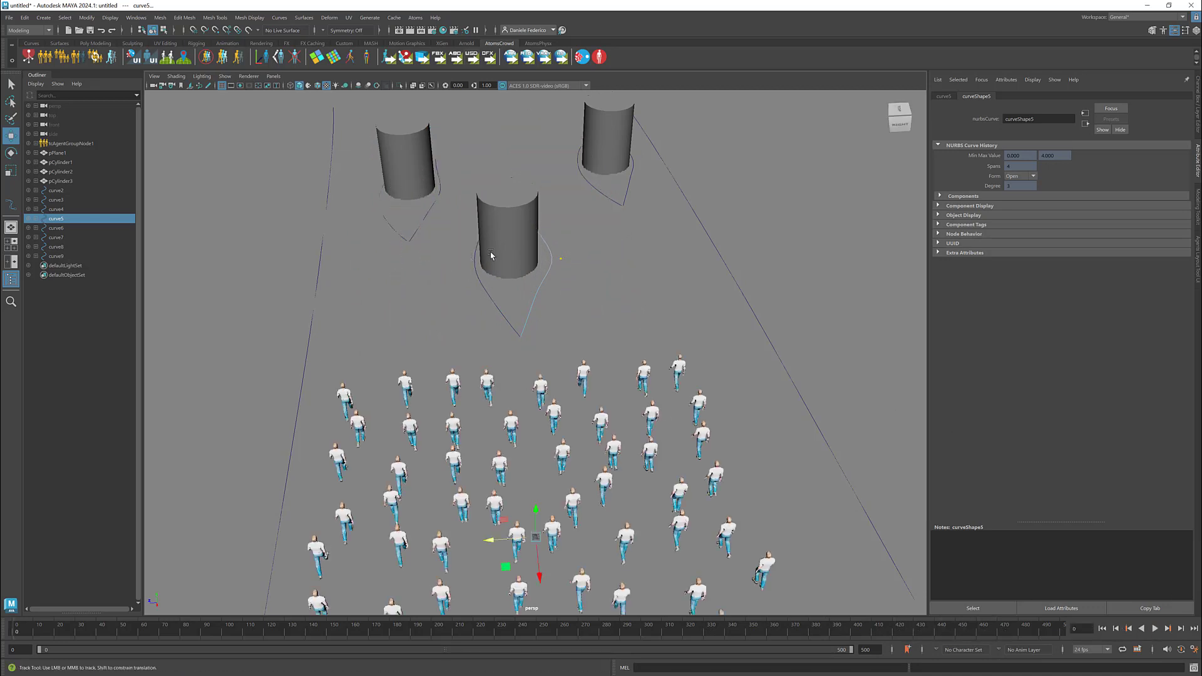
- Select tcAgentGroupNode1 and add a third curveField module to its behaviour modules
{"action": "middle_click_drag", "start_coordinate": [491, 254], "coordinate": [611, 301], "text": "alt"}
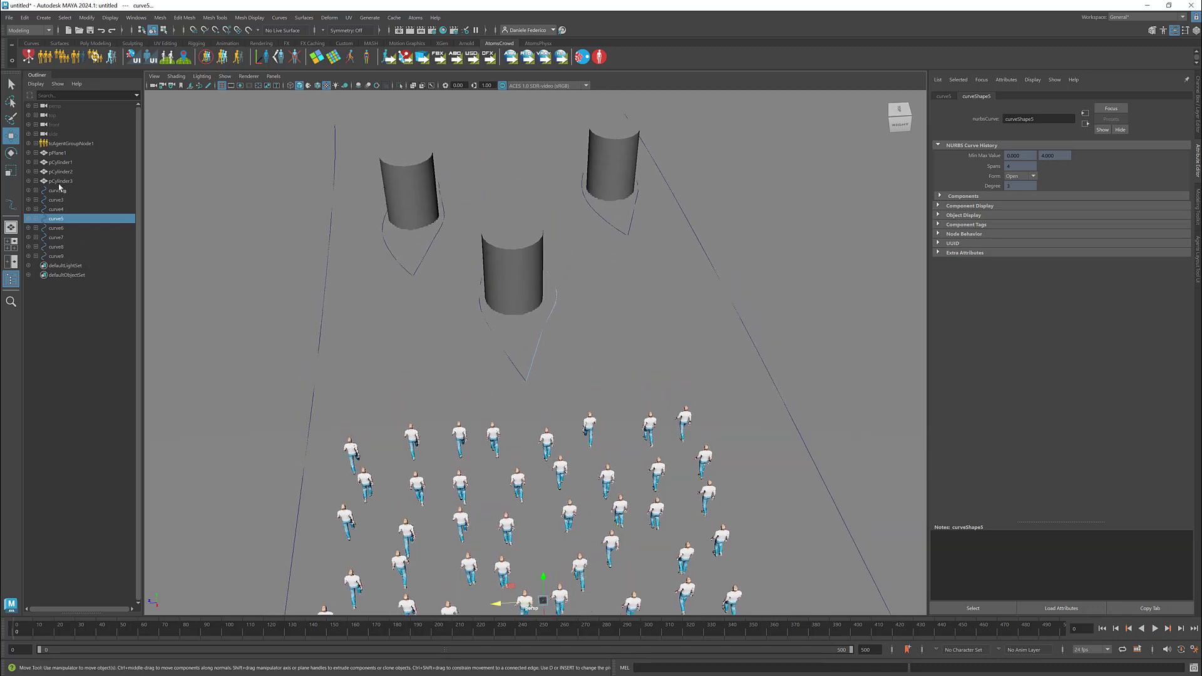
{"action": "left_click", "coordinate": [60, 144]}
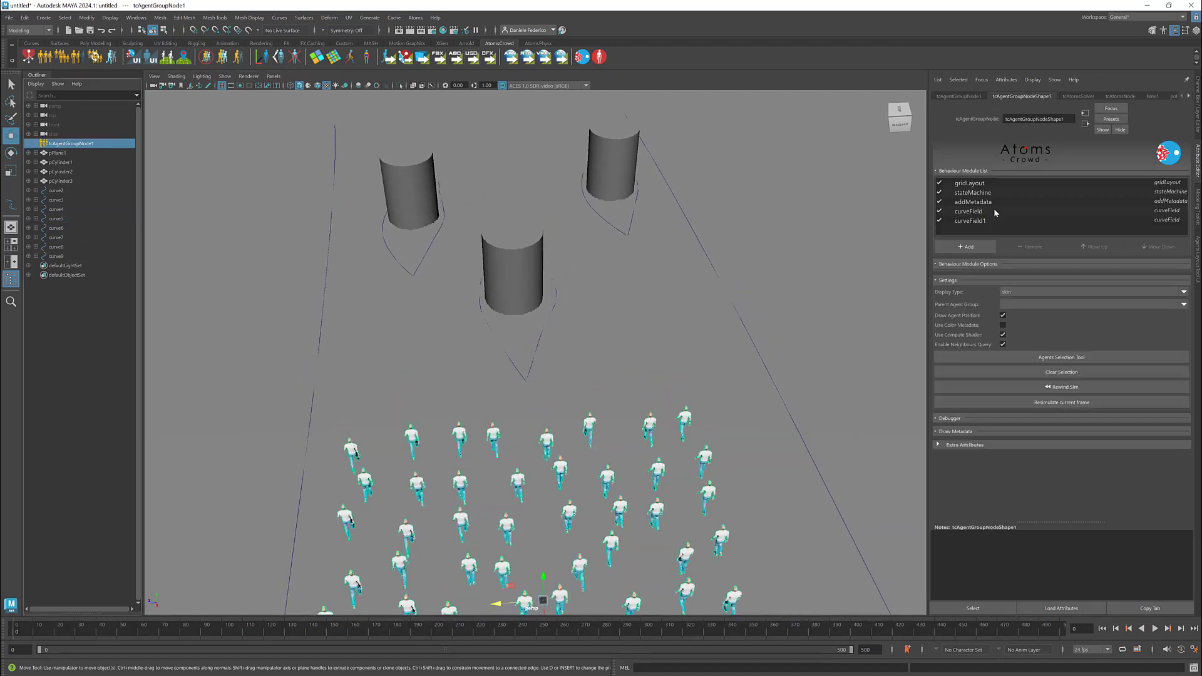
{"action": "left_click", "coordinate": [974, 246]}
{"action": "type", "text": "curveField"}
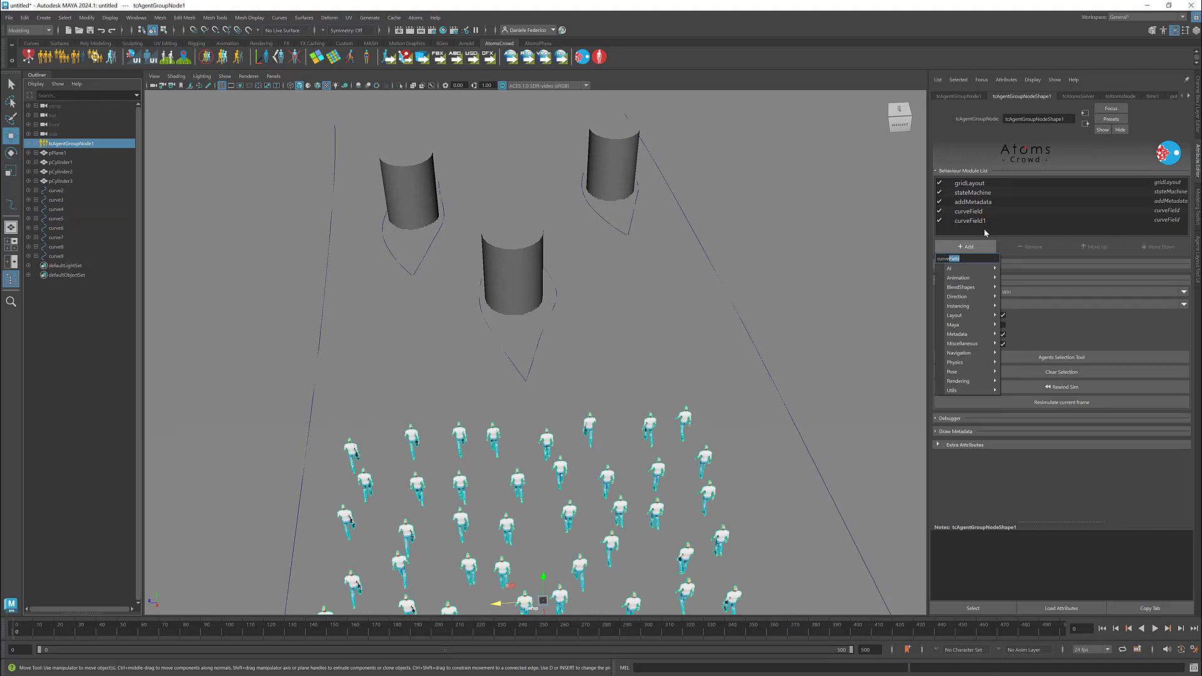
{"action": "key", "text": "Return"}
{"action": "left_click", "coordinate": [976, 246]}
{"action": "key", "text": "Return"}
{"action": "left_click", "coordinate": [977, 223]}
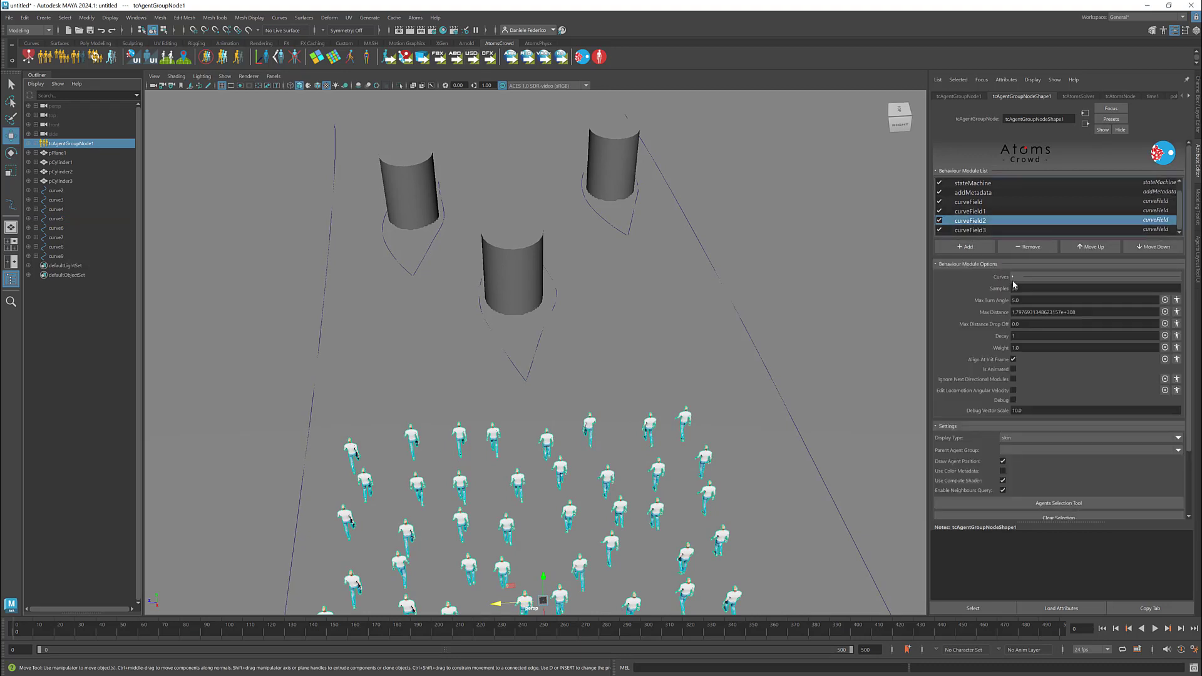
{"action": "left_click", "coordinate": [968, 232]}
{"action": "left_click", "coordinate": [1028, 250]}
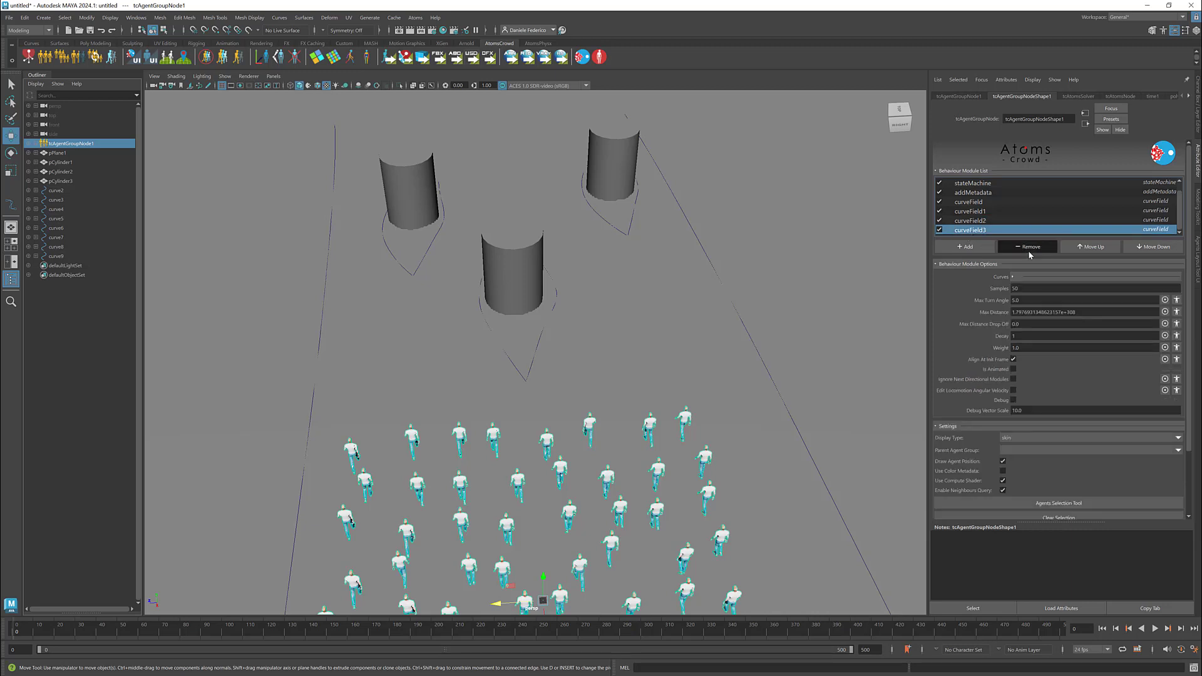
- Remove the surplus curveField3 module and assign curve6 and curve7 to the curveField2 module
{"action": "left_click", "coordinate": [975, 230]}
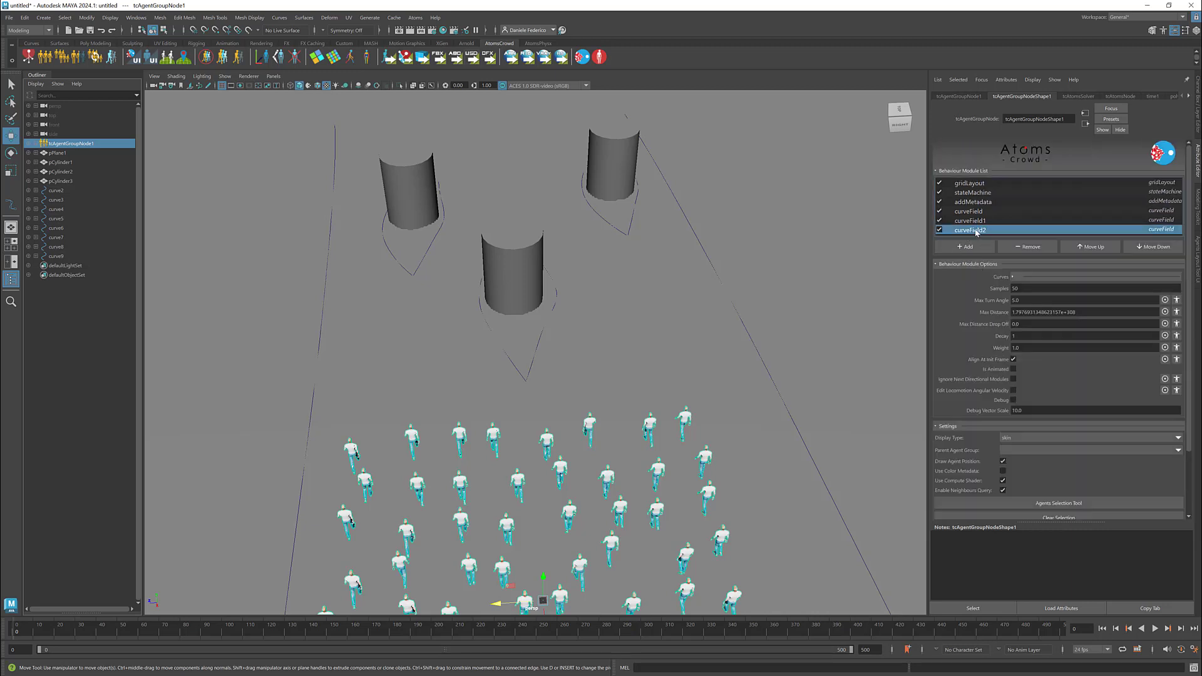
{"action": "left_click", "coordinate": [1012, 277]}
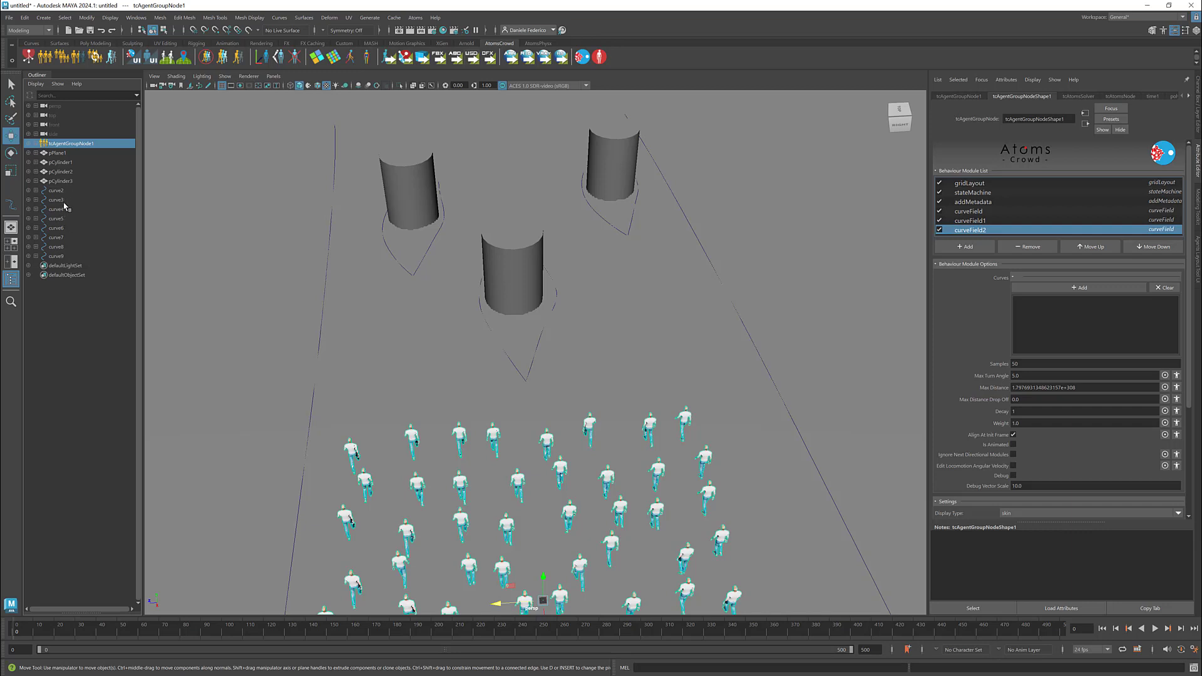
{"action": "left_click_drag", "start_coordinate": [1035, 308], "coordinate": [1036, 308]}
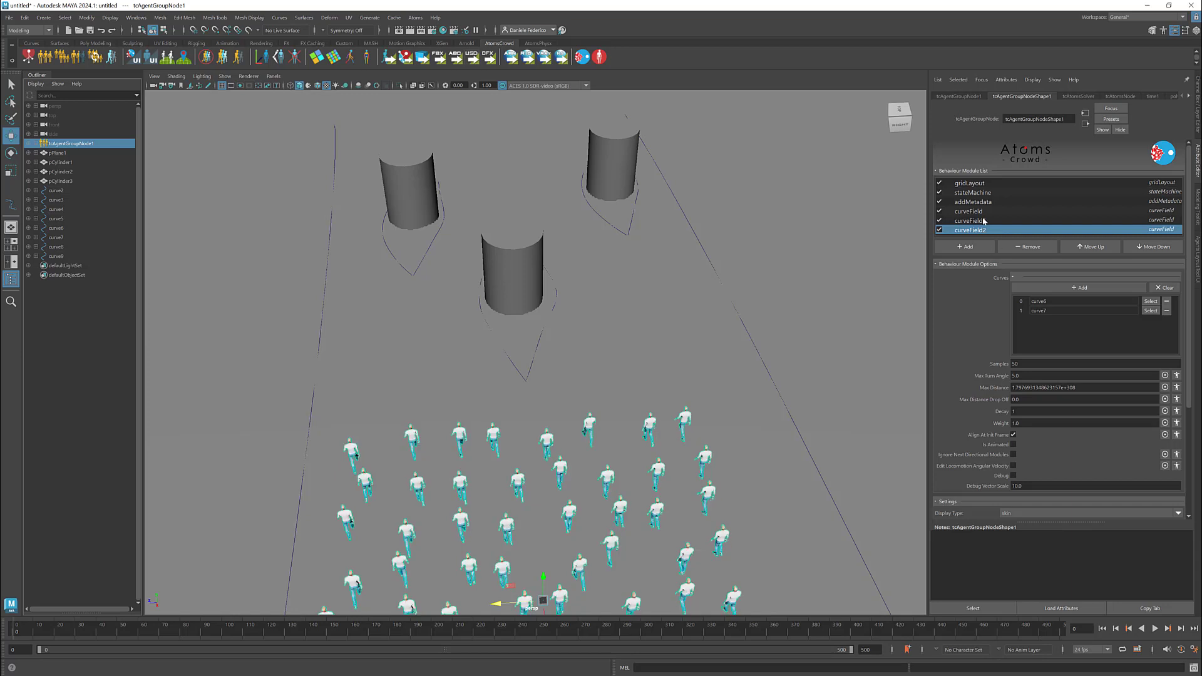
{"action": "key", "text": "Up"}
{"action": "key", "text": "Down"}
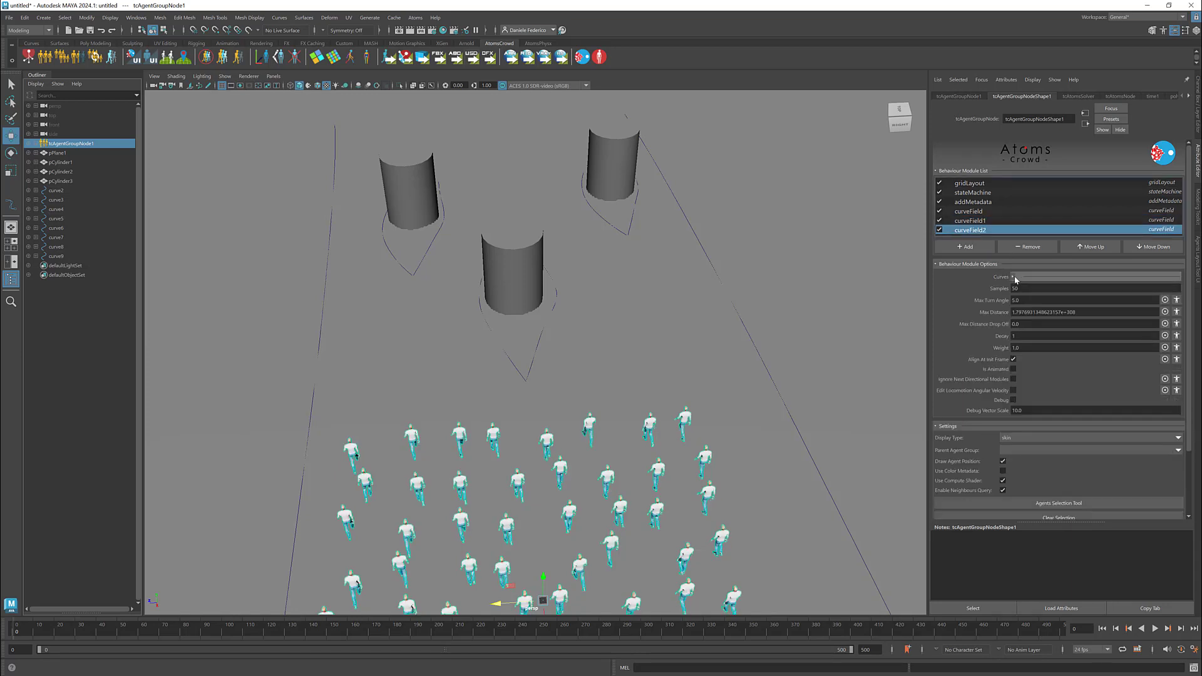
- Duplicate the curveField2 module in the agent group's behaviour modules
{"action": "right_click", "coordinate": [975, 232]}
{"action": "left_click", "coordinate": [990, 233]}
{"action": "scroll", "coordinate": [1024, 220], "scroll_direction": "down", "scroll_amount": 1}
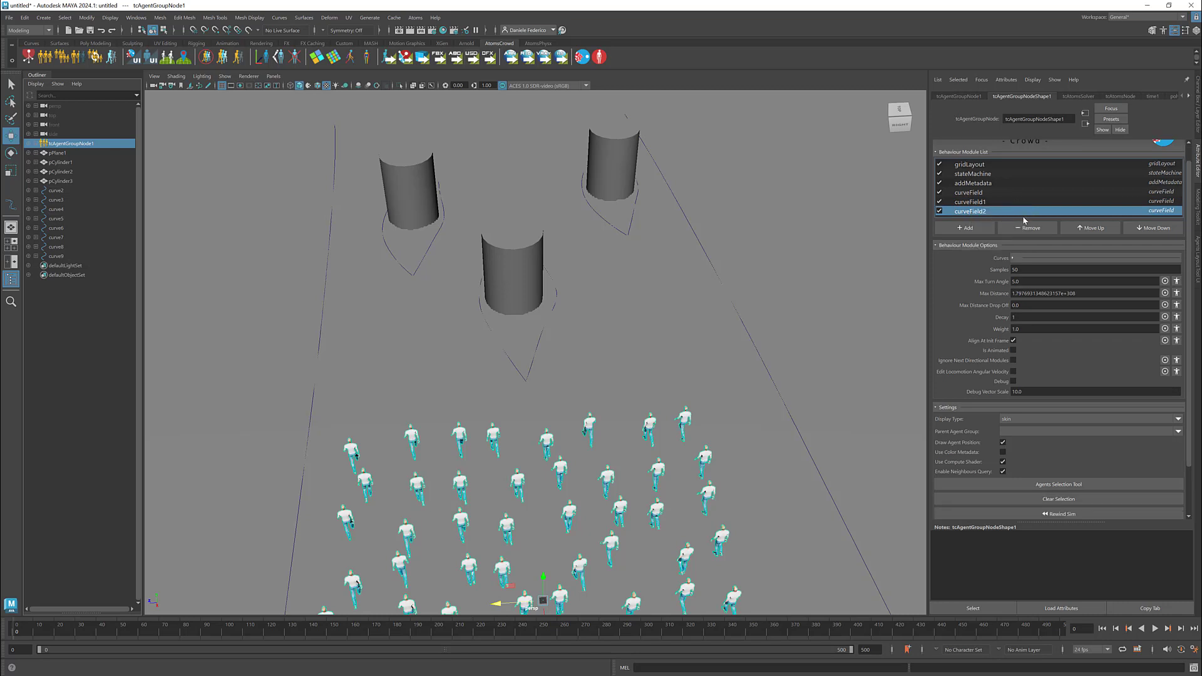
{"action": "left_click", "coordinate": [1042, 221]}
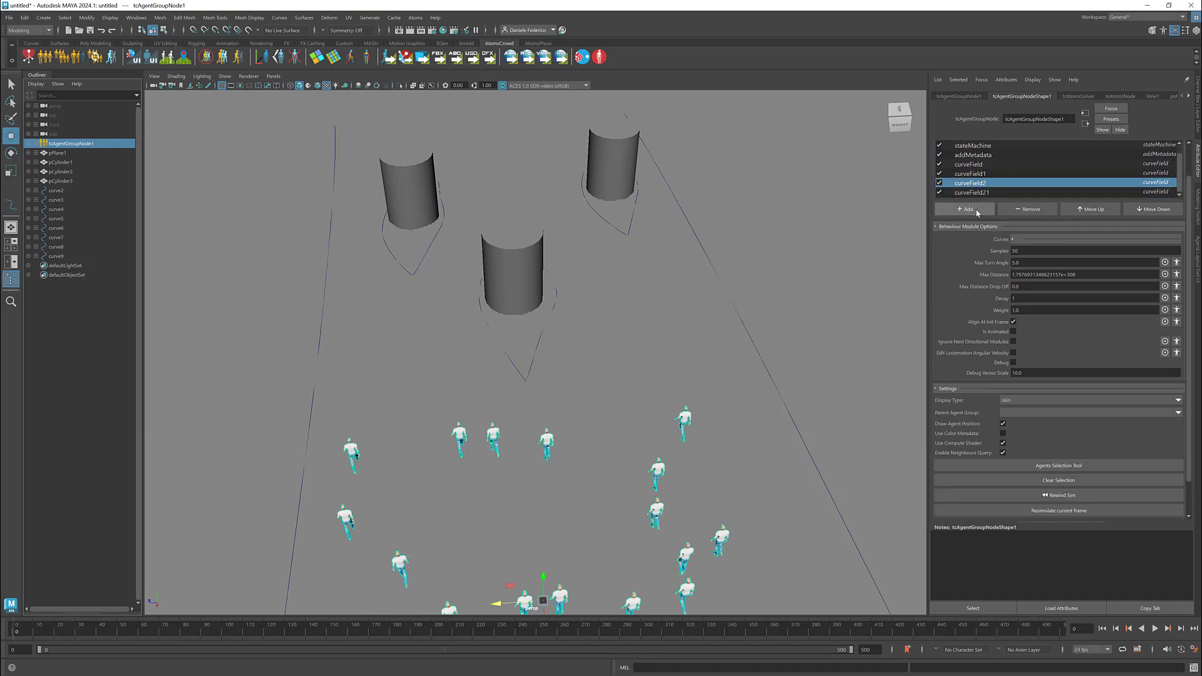
- Clear the copied curves from the duplicated curveField21 module and assign curve8 to it
{"action": "left_click", "coordinate": [1013, 240]}
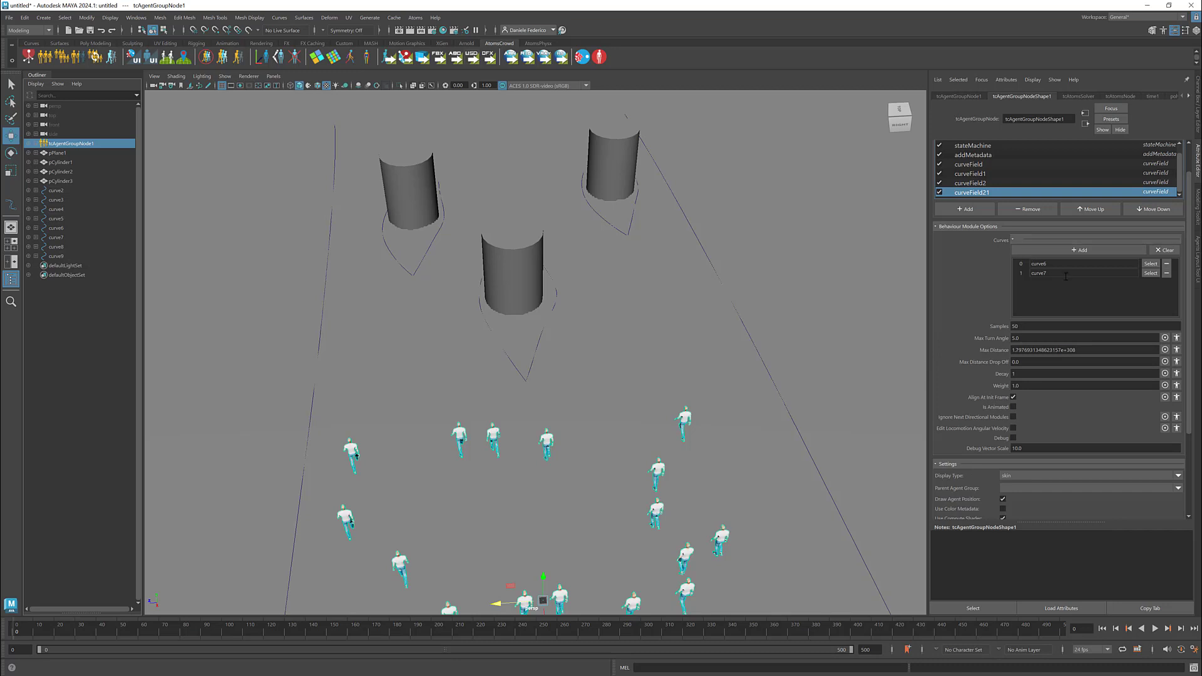
{"action": "left_click", "coordinate": [1164, 265]}
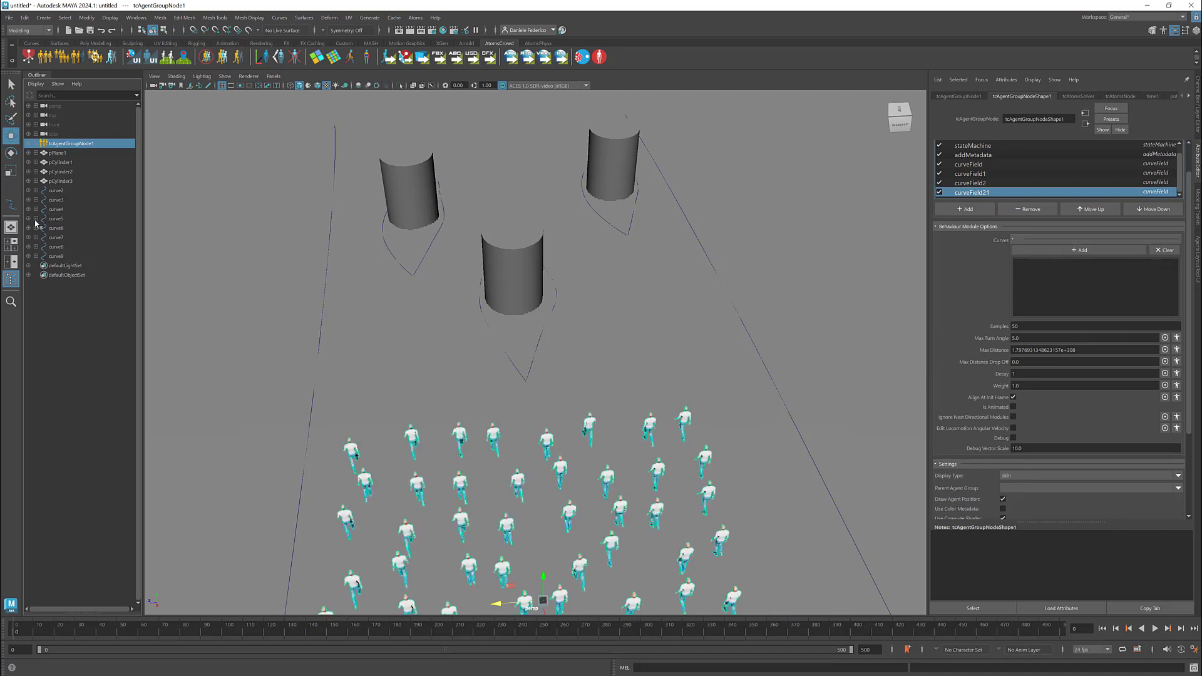
{"action": "left_click", "coordinate": [56, 247]}
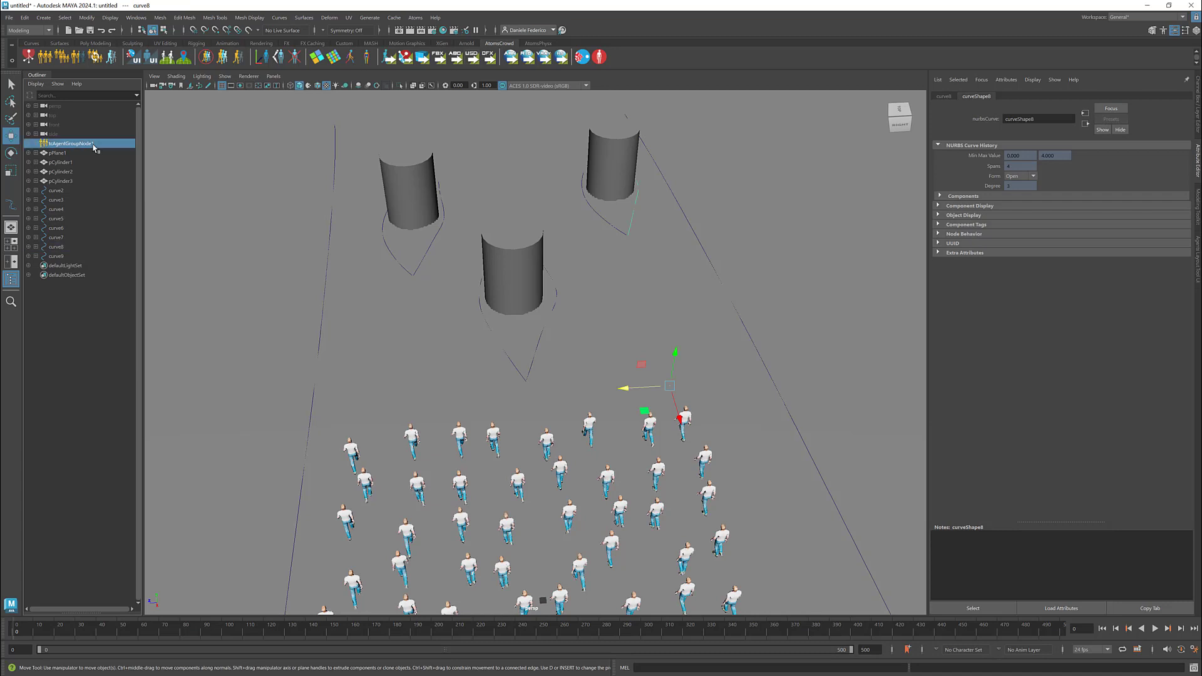
{"action": "left_click", "coordinate": [978, 231]}
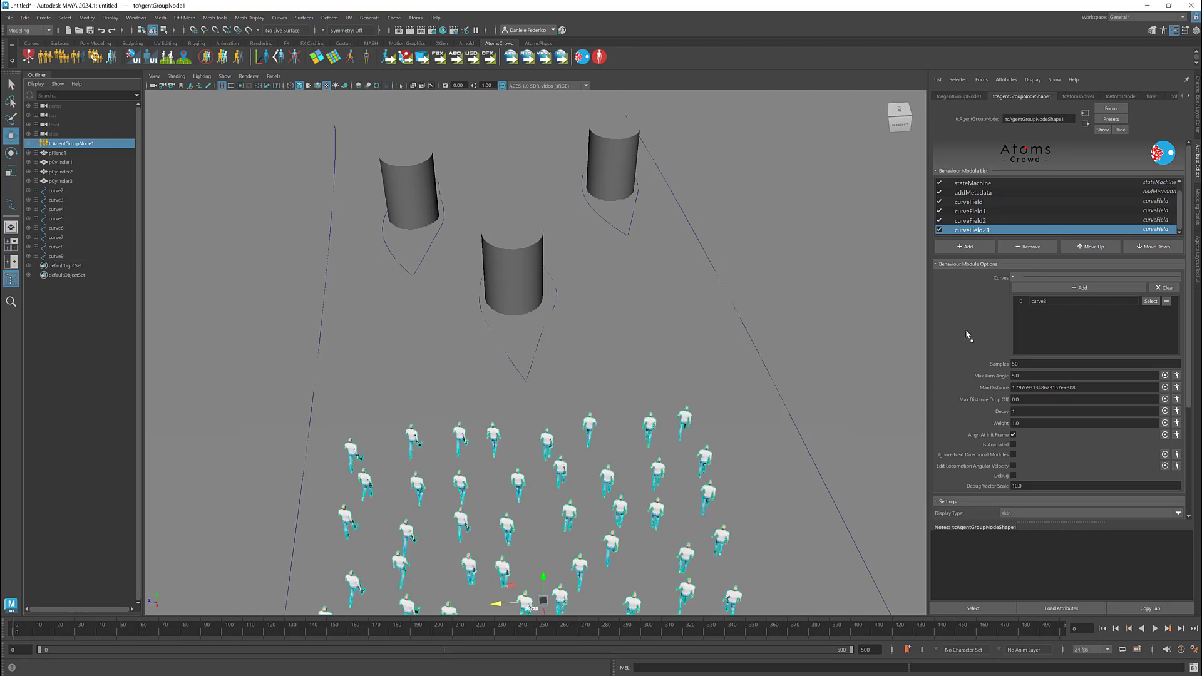
- Set Max Turn Angle to 10, Max Distance to 300 and Max Distance Drop Off to 50 on curveField2 and curveField21
{"action": "left_click", "coordinate": [980, 221]}
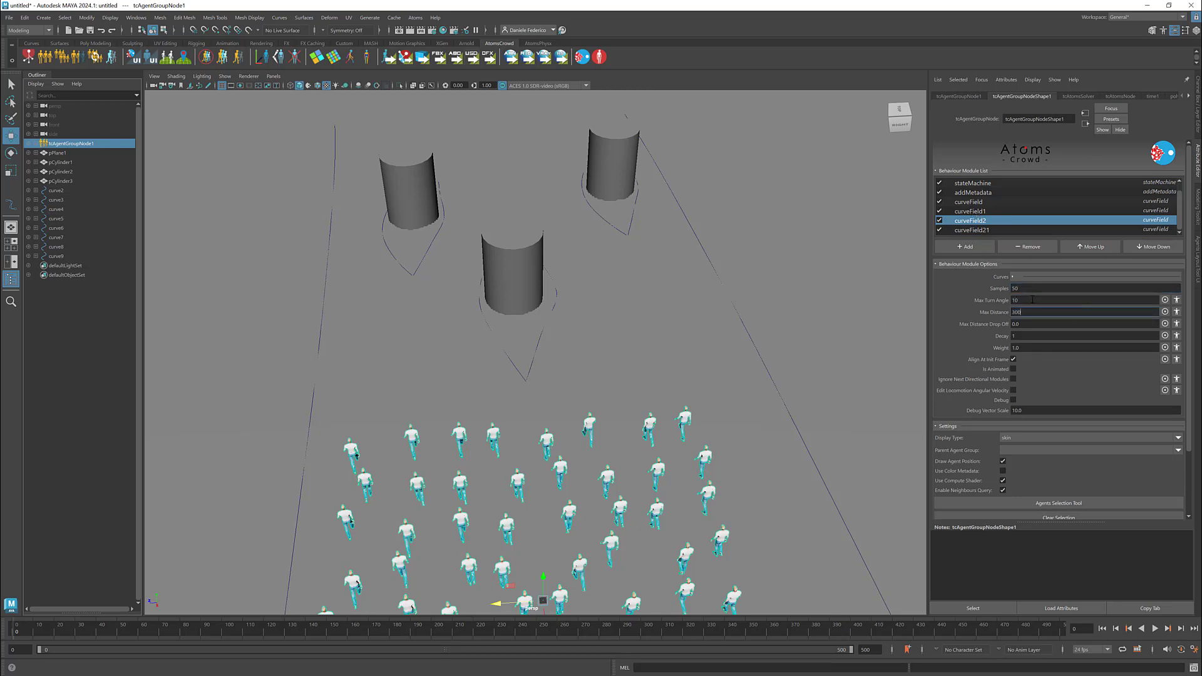
{"action": "left_click", "coordinate": [982, 212]}
{"action": "left_click", "coordinate": [982, 221]}
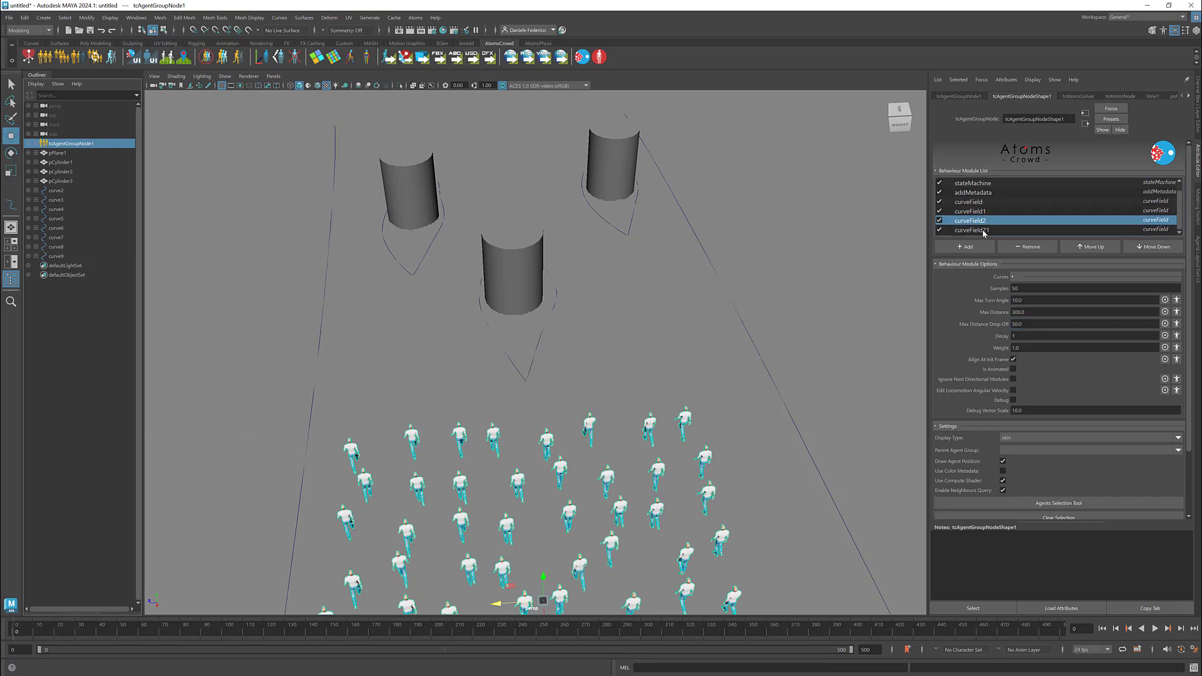
{"action": "left_click", "coordinate": [984, 231]}
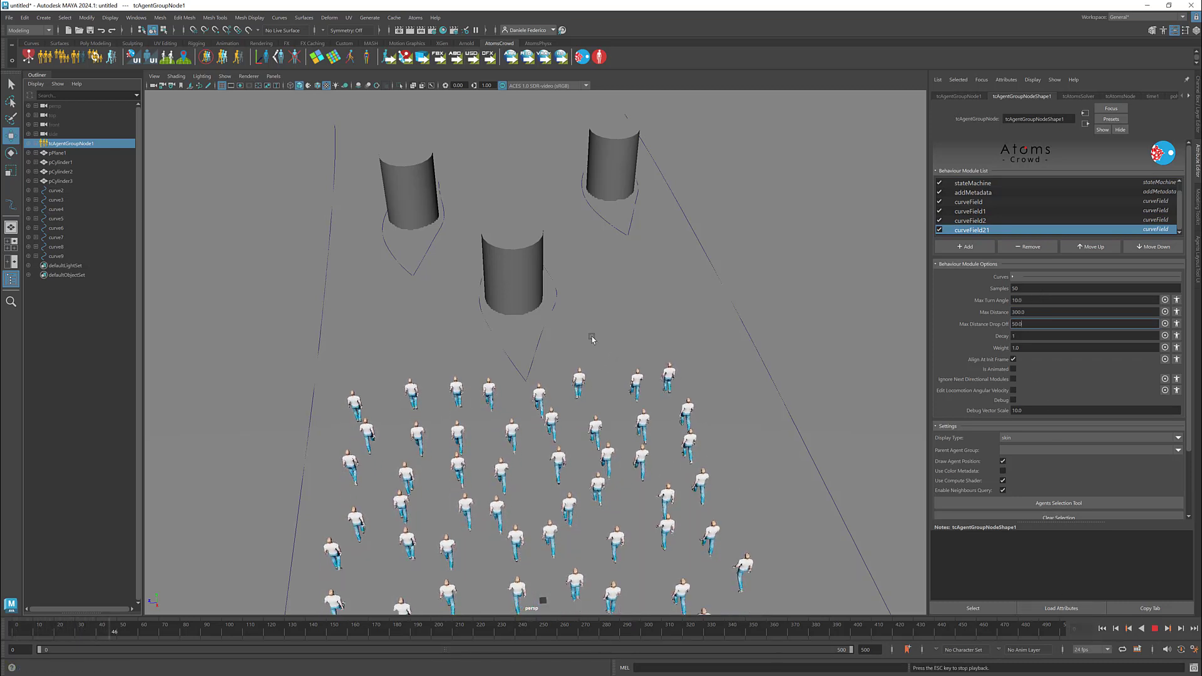
- Play the simulation, examine how the agents pass between the three cylinders, and rewind it
{"action": "mouse_move", "coordinate": [592, 338]}
{"action": "left_mouse_down", "text": "alt"}
{"action": "mouse_move", "coordinate": [614, 346]}
{"action": "mouse_move", "coordinate": [596, 354]}
{"action": "left_mouse_up", "text": "alt"}
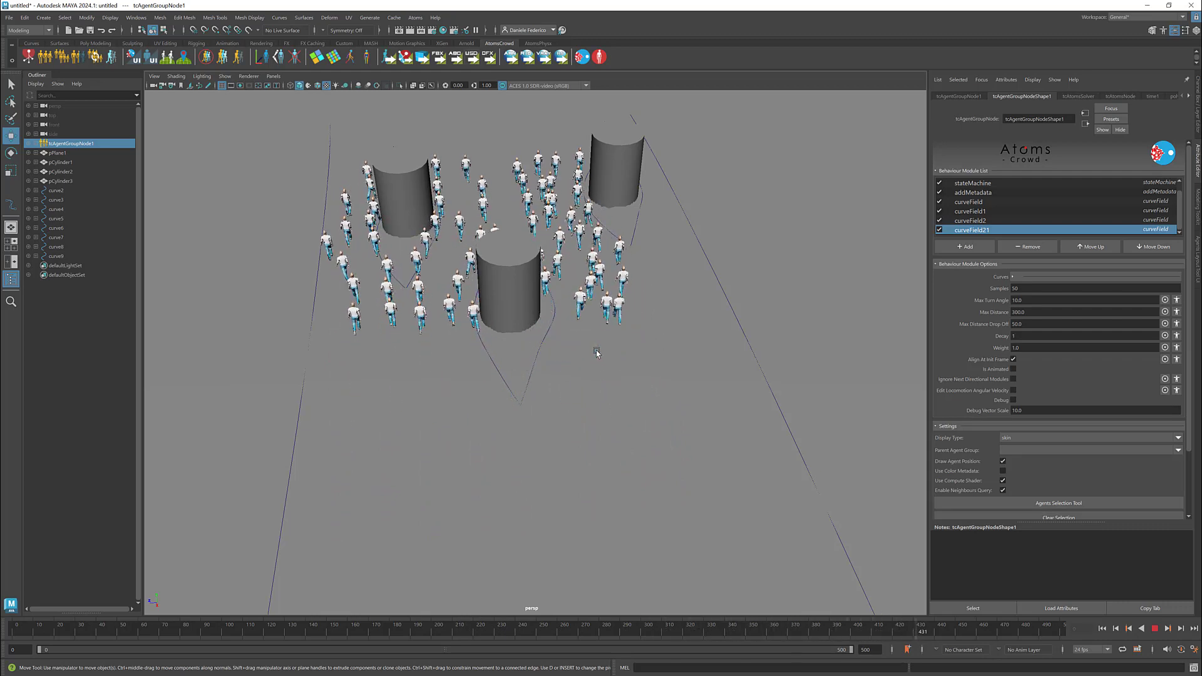
{"action": "left_click", "coordinate": [1153, 628]}
{"action": "scroll", "coordinate": [560, 241], "scroll_direction": "up", "scroll_amount": 10}
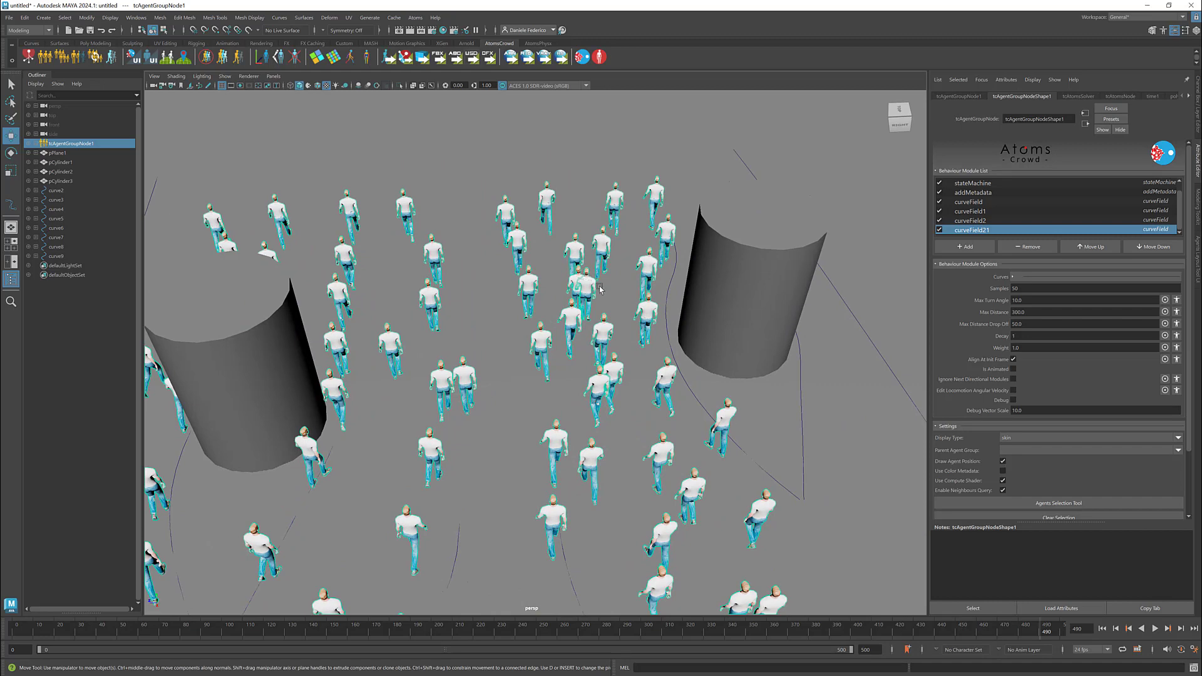
{"action": "scroll", "coordinate": [599, 289], "scroll_direction": "down", "scroll_amount": 6}
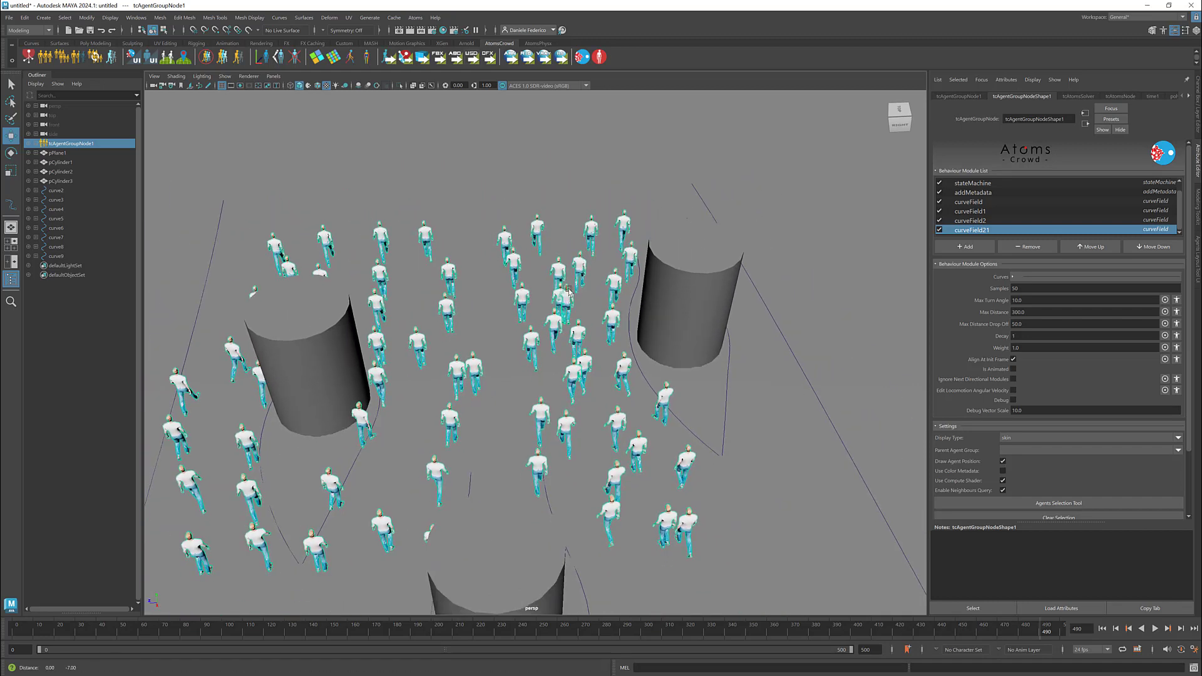
{"action": "scroll", "coordinate": [543, 270], "scroll_direction": "down", "scroll_amount": 2}
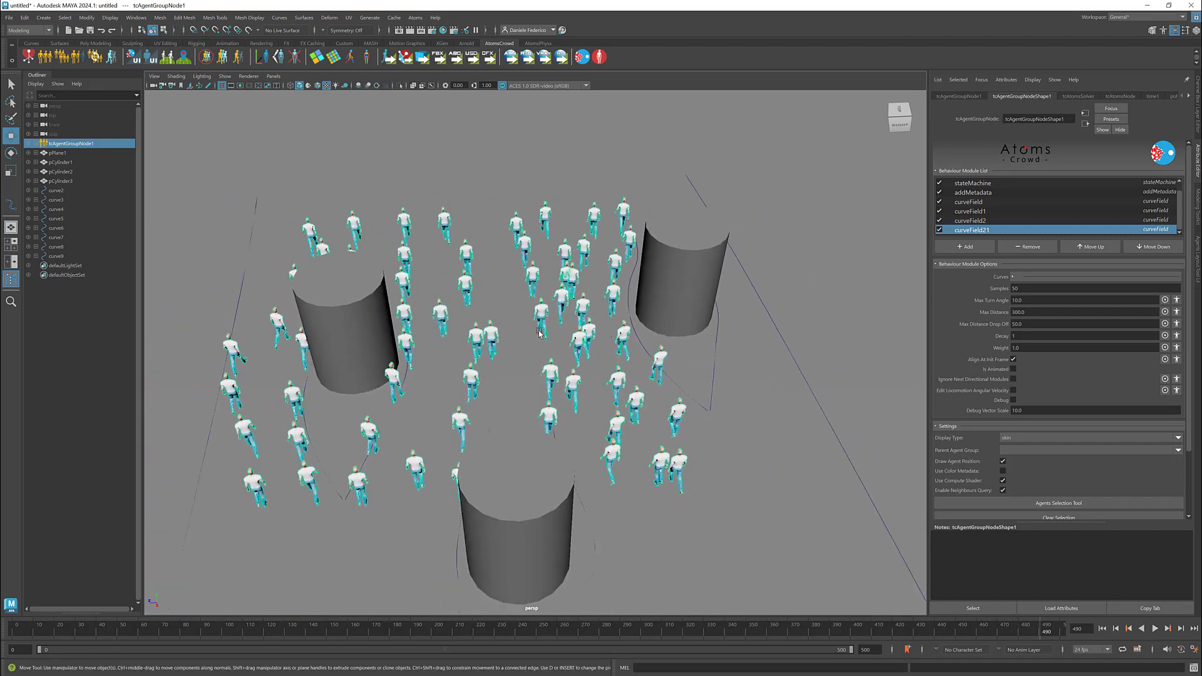
{"action": "scroll", "coordinate": [539, 334], "scroll_direction": "down", "scroll_amount": 2}
{"action": "middle_click_drag", "start_coordinate": [595, 314], "coordinate": [596, 282], "text": "alt"}
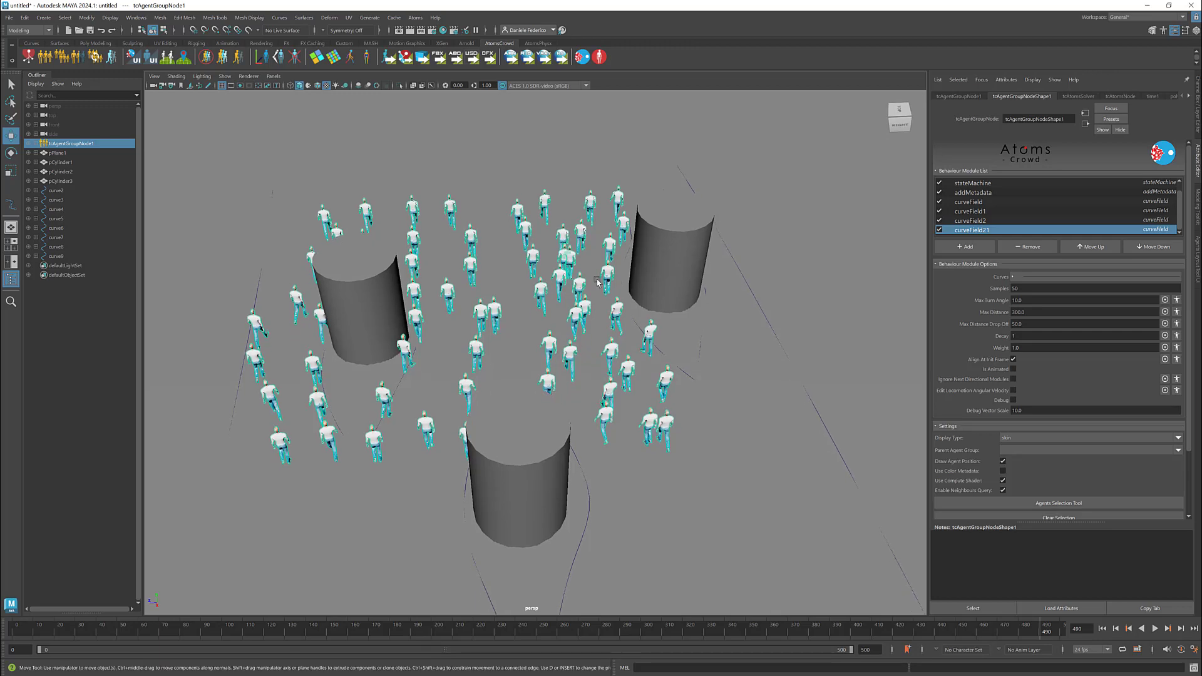
{"action": "left_click", "coordinate": [1103, 630]}
- Replay the simulation, stop it while the agents pass the cylinders, and inspect the overlapping agents up close
{"action": "scroll", "coordinate": [626, 455], "scroll_direction": "down", "scroll_amount": 3}
{"action": "middle_click_drag", "start_coordinate": [551, 413], "coordinate": [560, 280], "text": "alt"}
{"action": "middle_click_drag", "start_coordinate": [676, 513], "coordinate": [666, 387], "text": "alt"}
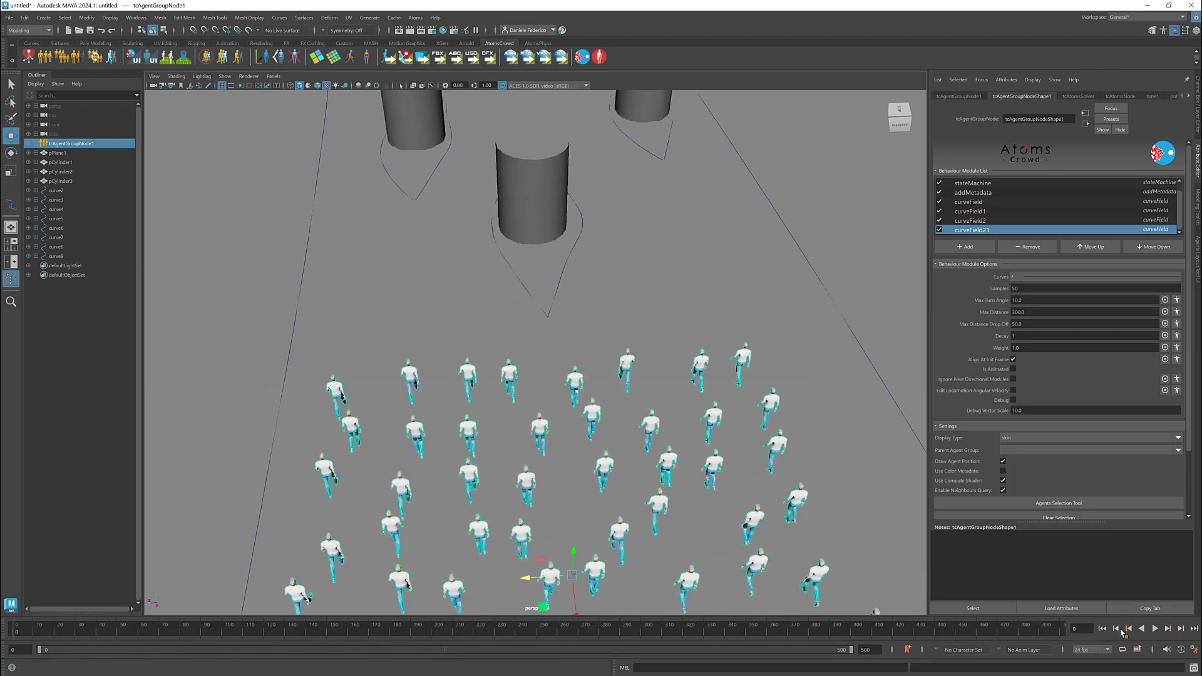
{"action": "left_click", "coordinate": [1155, 628]}
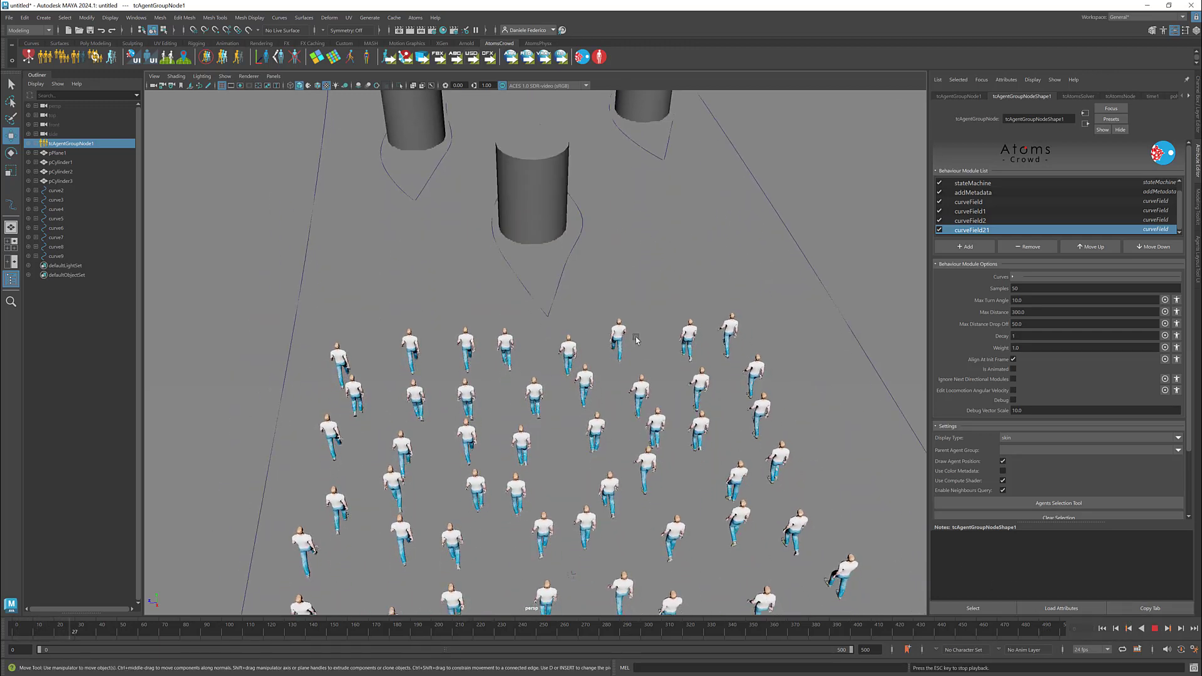
{"action": "middle_click_drag", "start_coordinate": [605, 252], "coordinate": [606, 376], "text": "alt"}
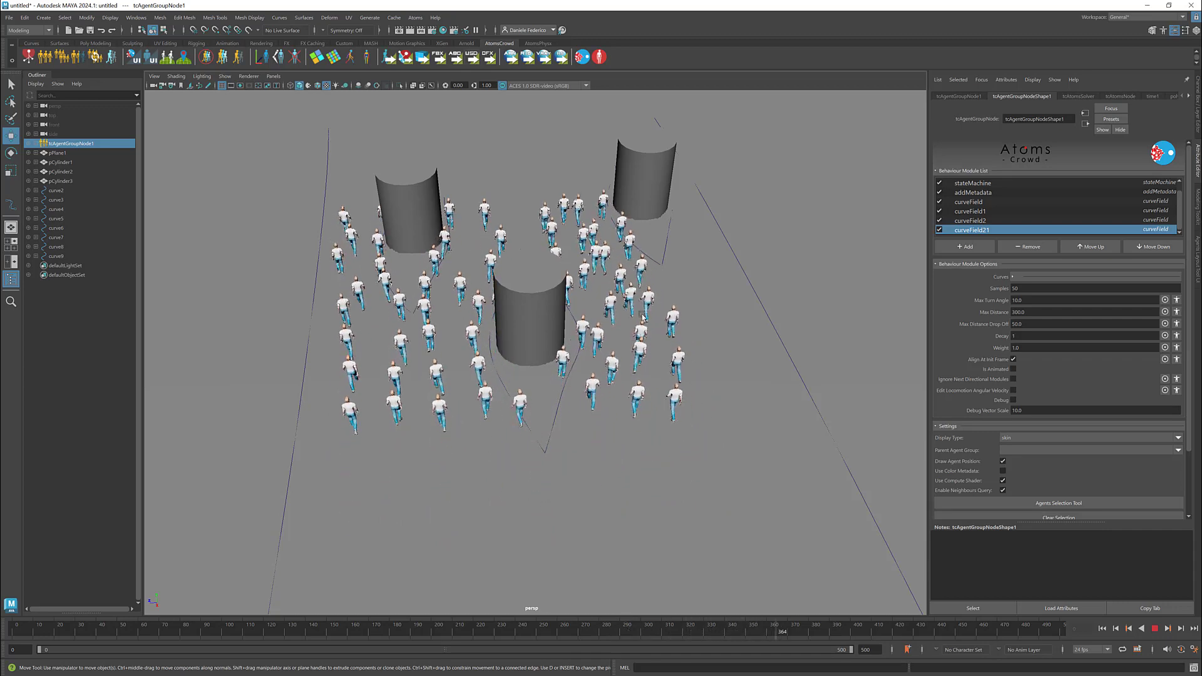
{"action": "left_click", "coordinate": [1154, 629]}
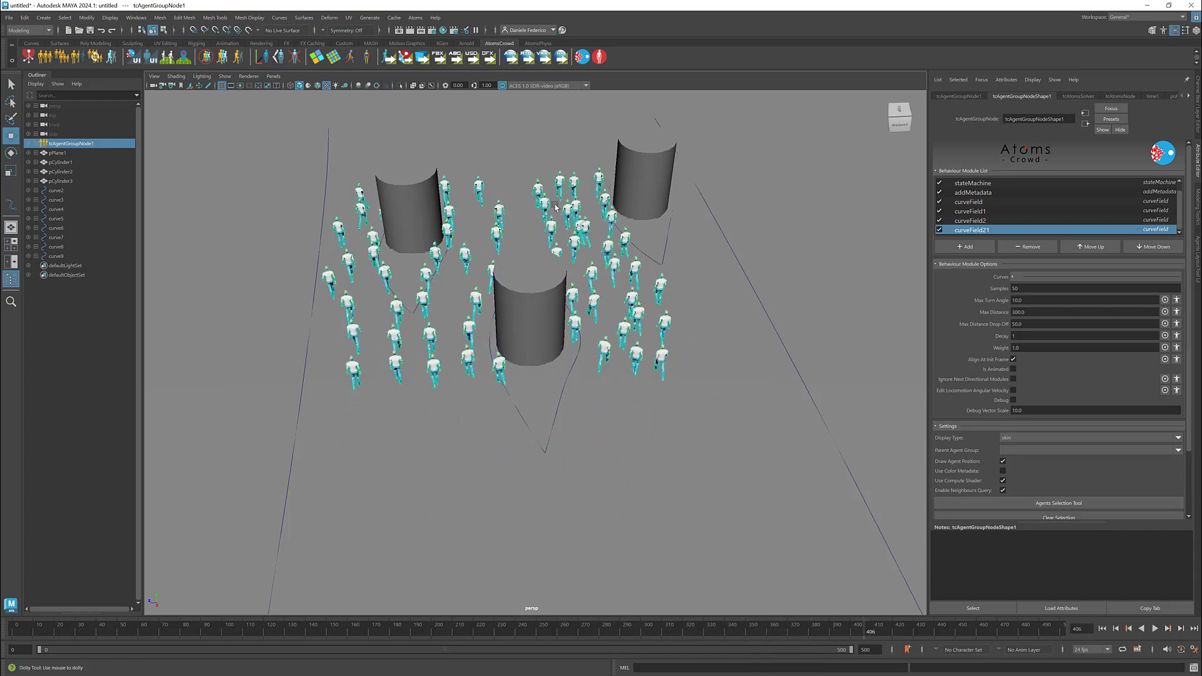
{"action": "scroll", "coordinate": [629, 213], "scroll_direction": "up", "scroll_amount": 3}
{"action": "middle_click_drag", "start_coordinate": [629, 213], "coordinate": [573, 297], "text": "alt"}
{"action": "scroll", "coordinate": [538, 276], "scroll_direction": "up", "scroll_amount": 4}
{"action": "middle_click_drag", "start_coordinate": [510, 247], "coordinate": [512, 294], "text": "alt"}
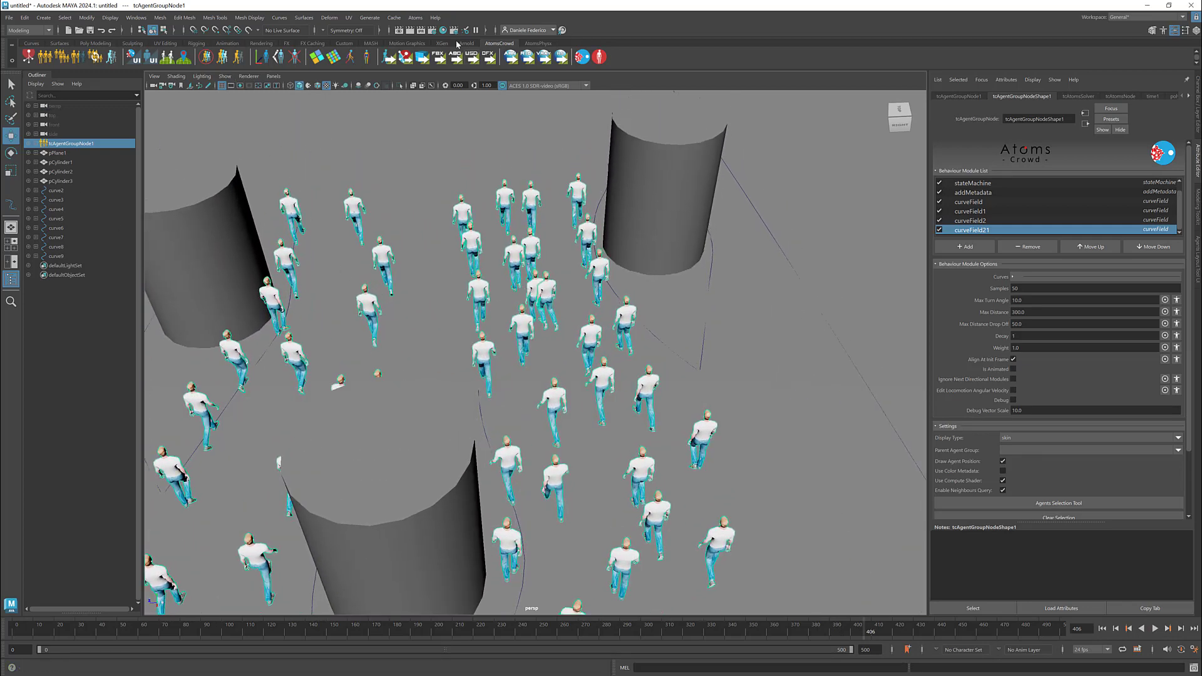
- Open the Agents Layout Tool and select one of the two overlapping agents between the cylinders
{"action": "left_click", "coordinate": [415, 17]}
{"action": "mouse_move", "coordinate": [438, 74]}
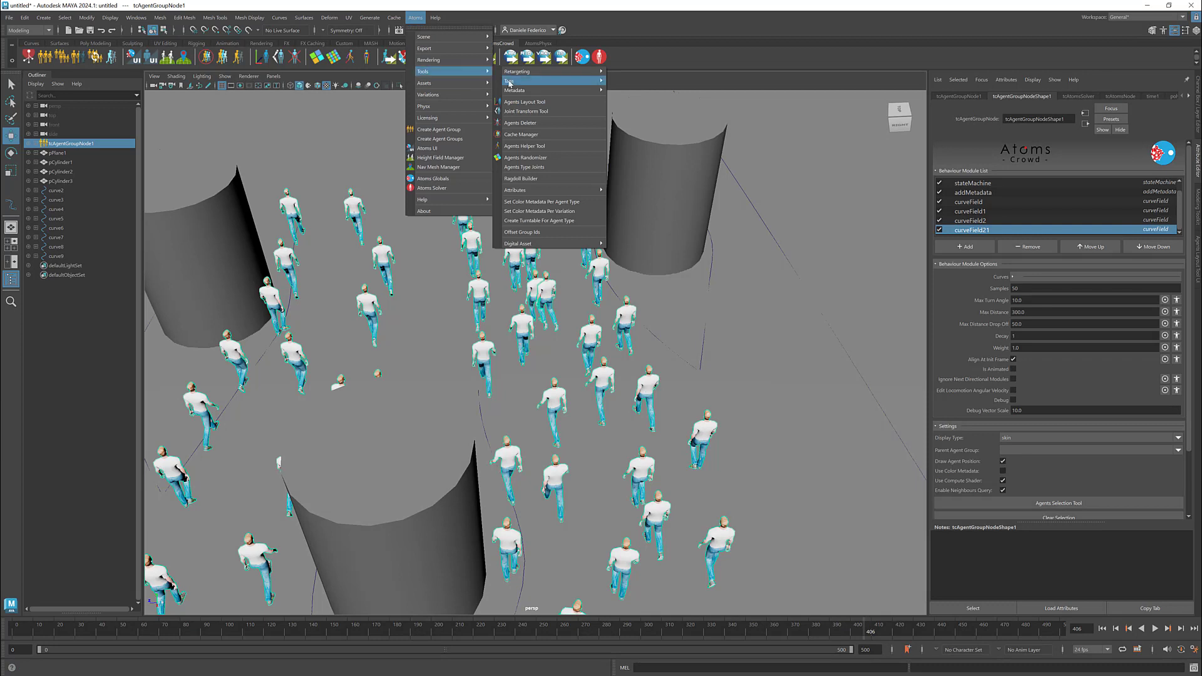
{"action": "left_click", "coordinate": [524, 102]}
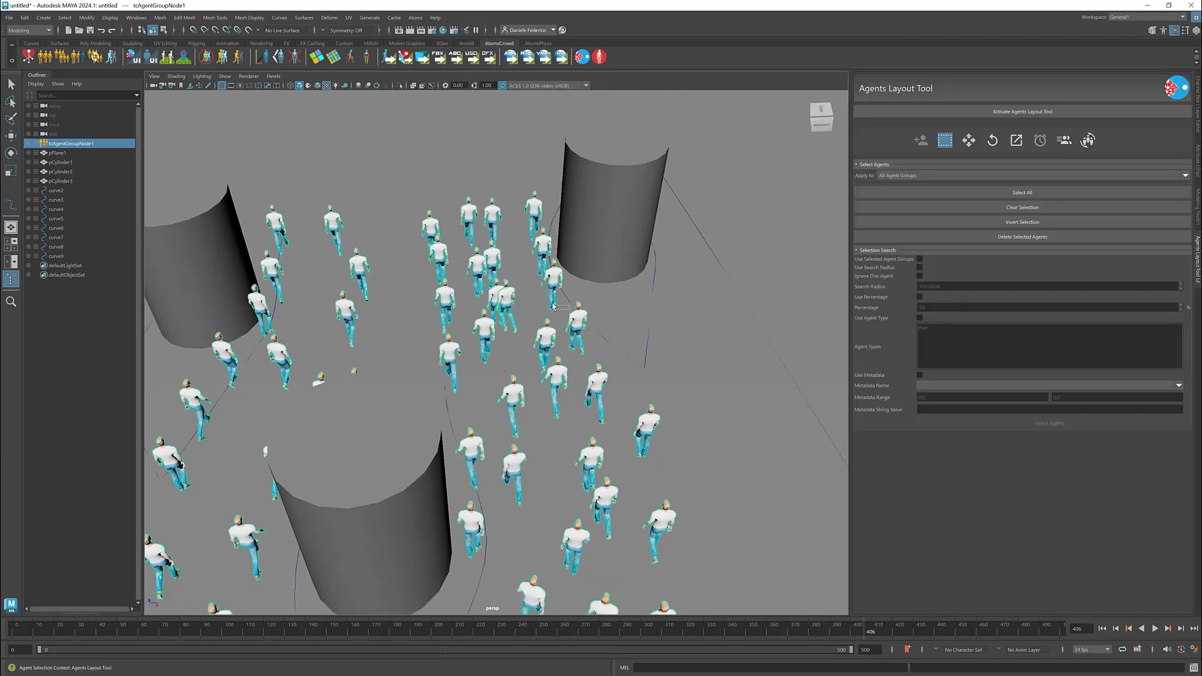
{"action": "left_click", "coordinate": [504, 302]}
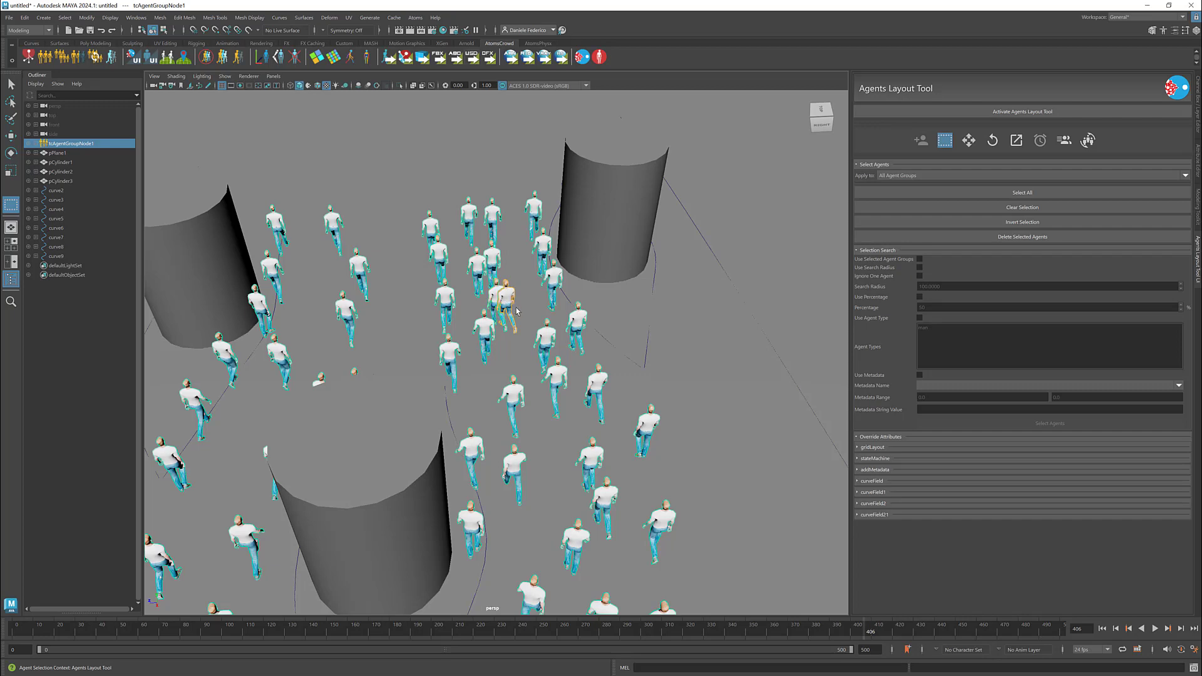
- Return to the first frame and move the selected agent slightly sideways away from its neighbour using the move mode of the layout tool
{"action": "left_click", "coordinate": [1102, 629]}
{"action": "right_click_drag", "start_coordinate": [666, 502], "coordinate": [486, 446], "text": "alt"}
{"action": "middle_click_drag", "start_coordinate": [544, 520], "coordinate": [534, 386], "text": "alt"}
{"action": "right_click_drag", "start_coordinate": [534, 386], "coordinate": [509, 400], "text": "alt"}
{"action": "middle_click_drag", "start_coordinate": [510, 401], "coordinate": [508, 355], "text": "alt"}
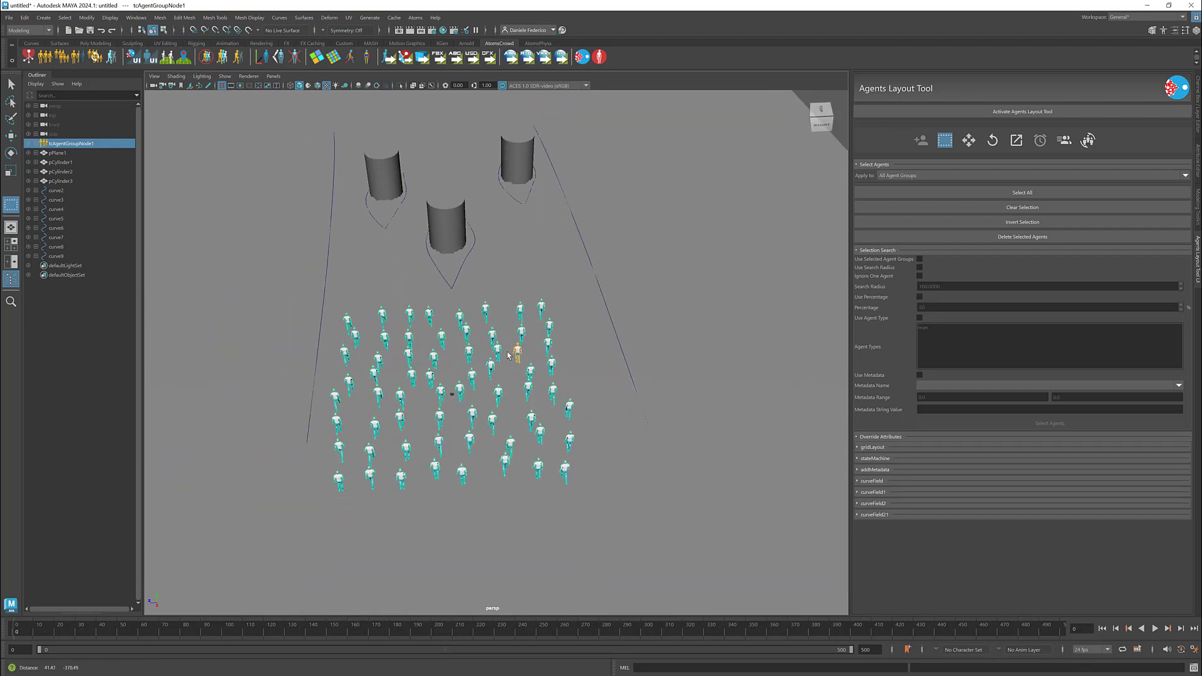
{"action": "right_click_drag", "start_coordinate": [508, 355], "coordinate": [695, 285], "text": "alt"}
{"action": "left_click", "coordinate": [968, 141]}
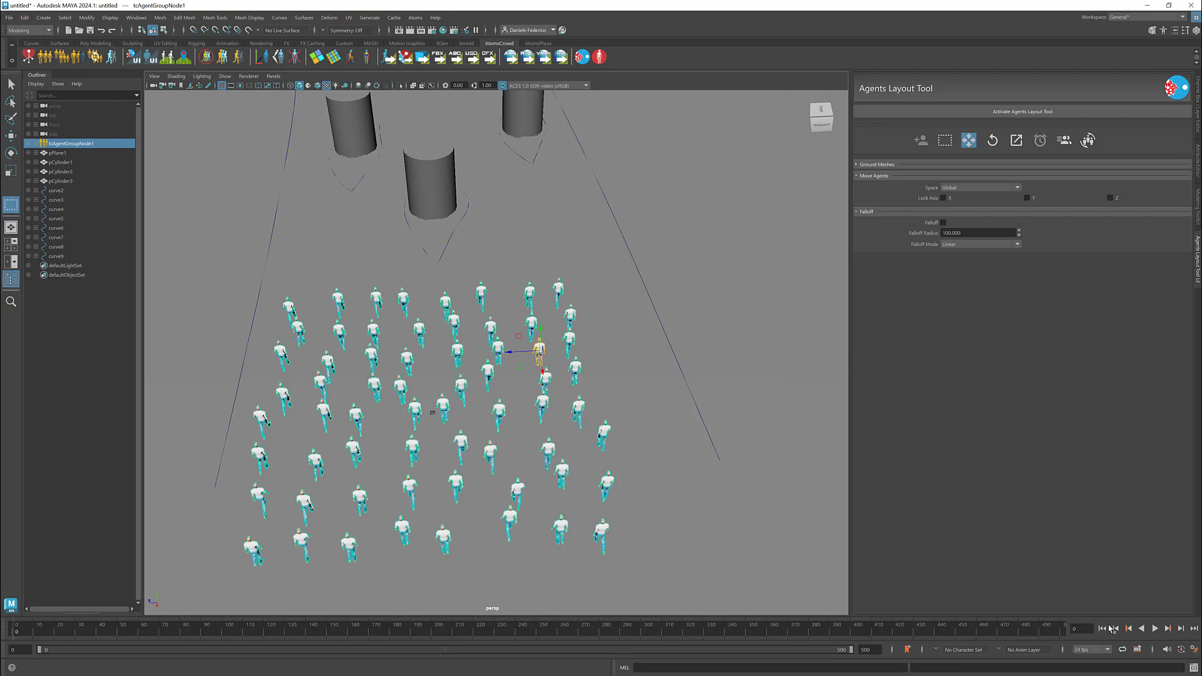
- Play the simulation with the repositioned agent, follow the crowd past the cylinders, and stop and rewind it
{"action": "middle_click_drag", "start_coordinate": [490, 273], "coordinate": [515, 320], "text": "alt"}
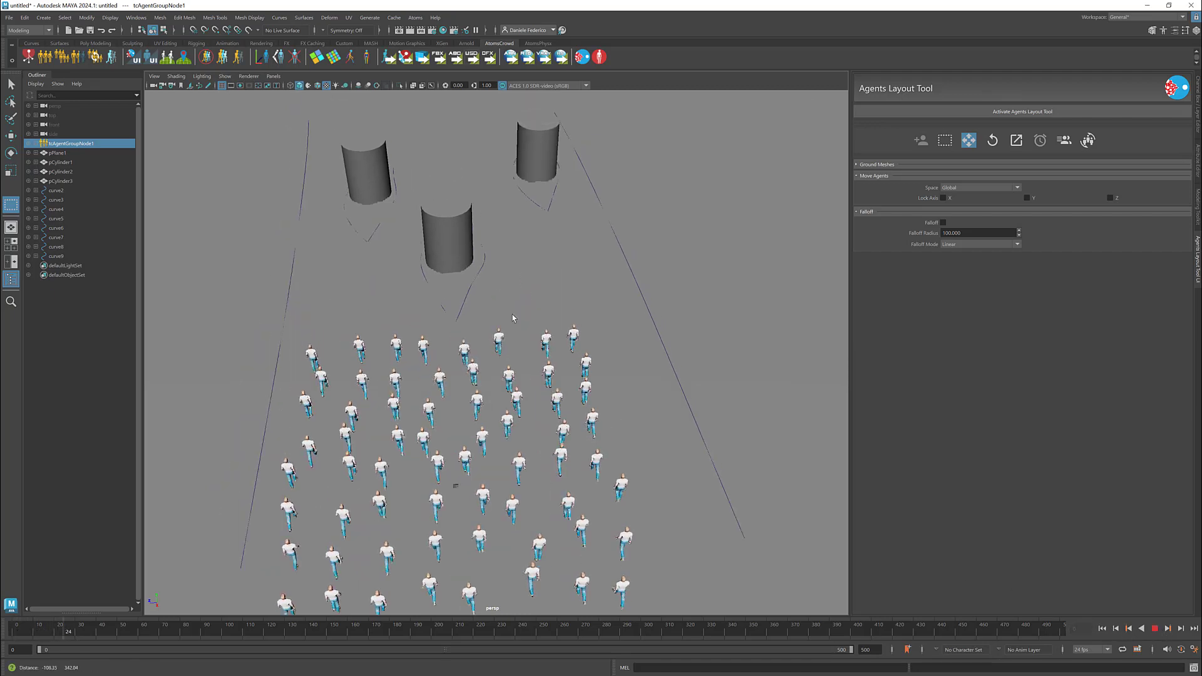
{"action": "right_click_drag", "start_coordinate": [516, 321], "coordinate": [556, 326], "text": "alt"}
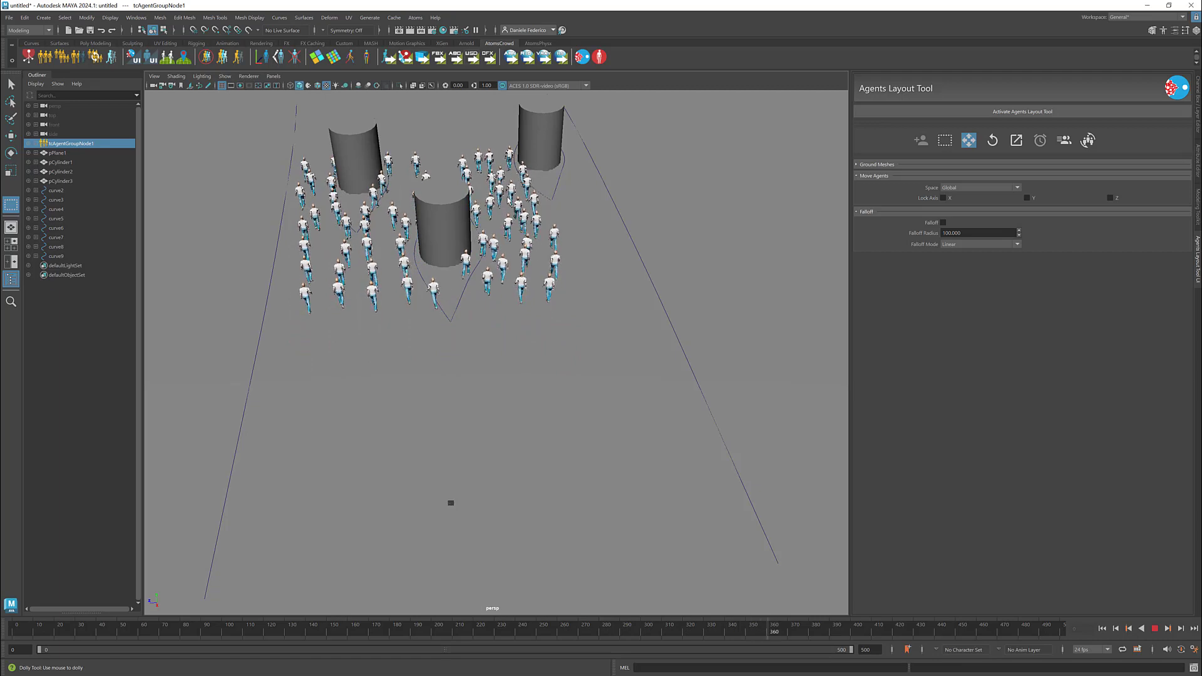
{"action": "middle_click_drag", "start_coordinate": [499, 219], "coordinate": [505, 283], "text": "alt"}
{"action": "right_click_drag", "start_coordinate": [504, 283], "coordinate": [559, 256], "text": "alt"}
{"action": "middle_click_drag", "start_coordinate": [559, 256], "coordinate": [558, 316], "text": "alt"}
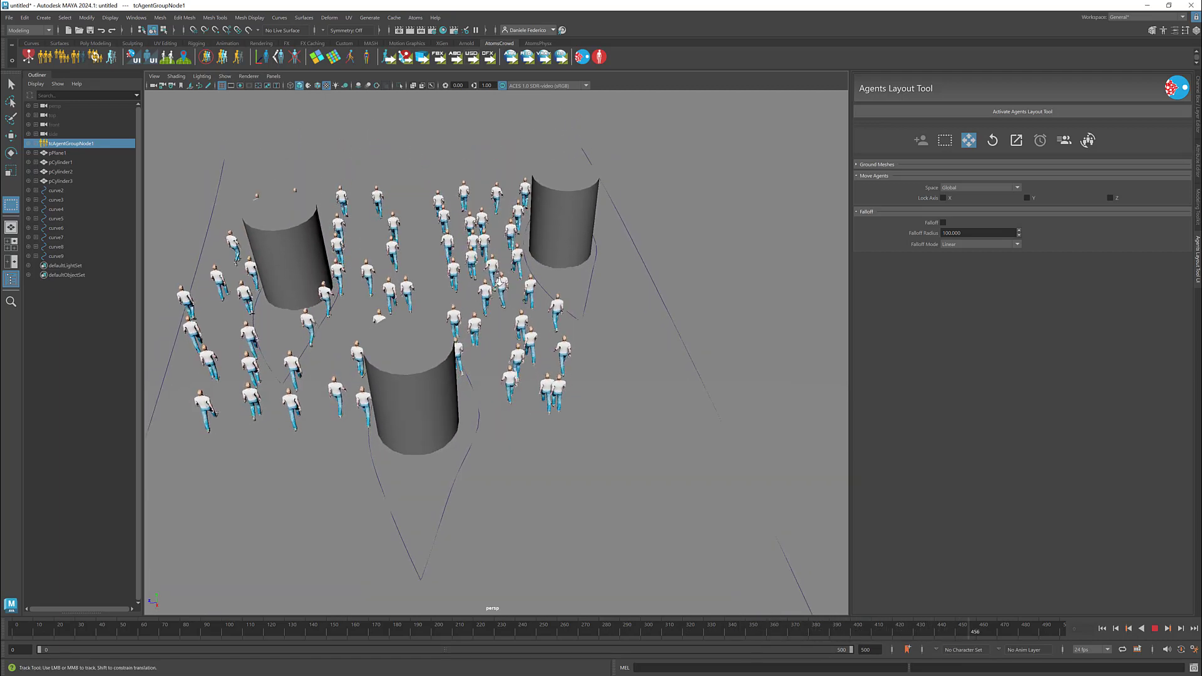
{"action": "right_click_drag", "start_coordinate": [558, 316], "coordinate": [571, 314], "text": "alt"}
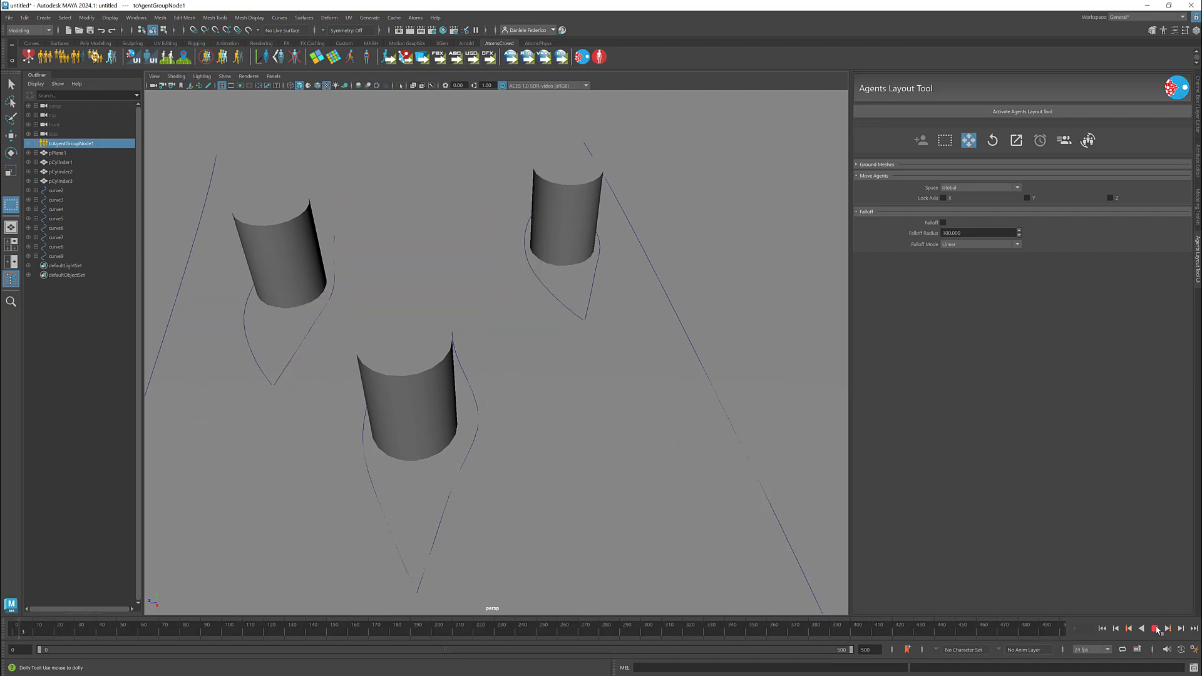
{"action": "middle_click_drag", "start_coordinate": [509, 401], "coordinate": [550, 318], "text": "alt"}
{"action": "right_click_drag", "start_coordinate": [549, 318], "coordinate": [495, 315], "text": "alt"}
{"action": "middle_click_drag", "start_coordinate": [494, 314], "coordinate": [508, 271], "text": "alt"}
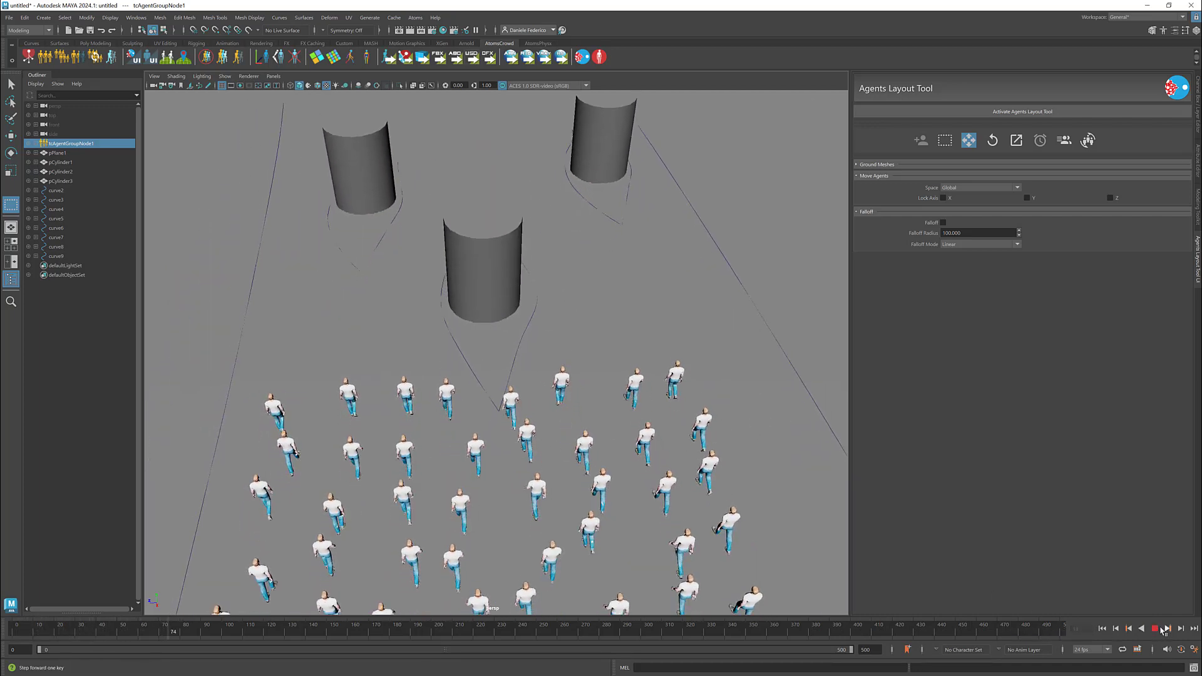
{"action": "left_click", "coordinate": [1156, 629]}
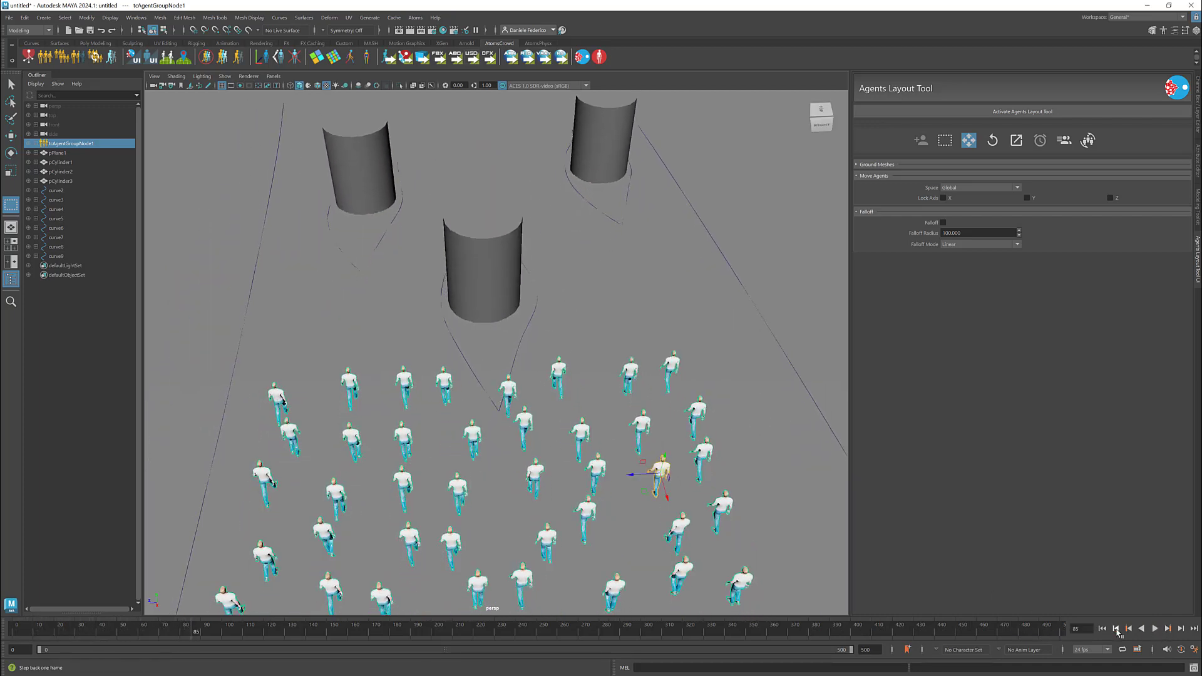
{"action": "left_click", "coordinate": [1102, 628]}
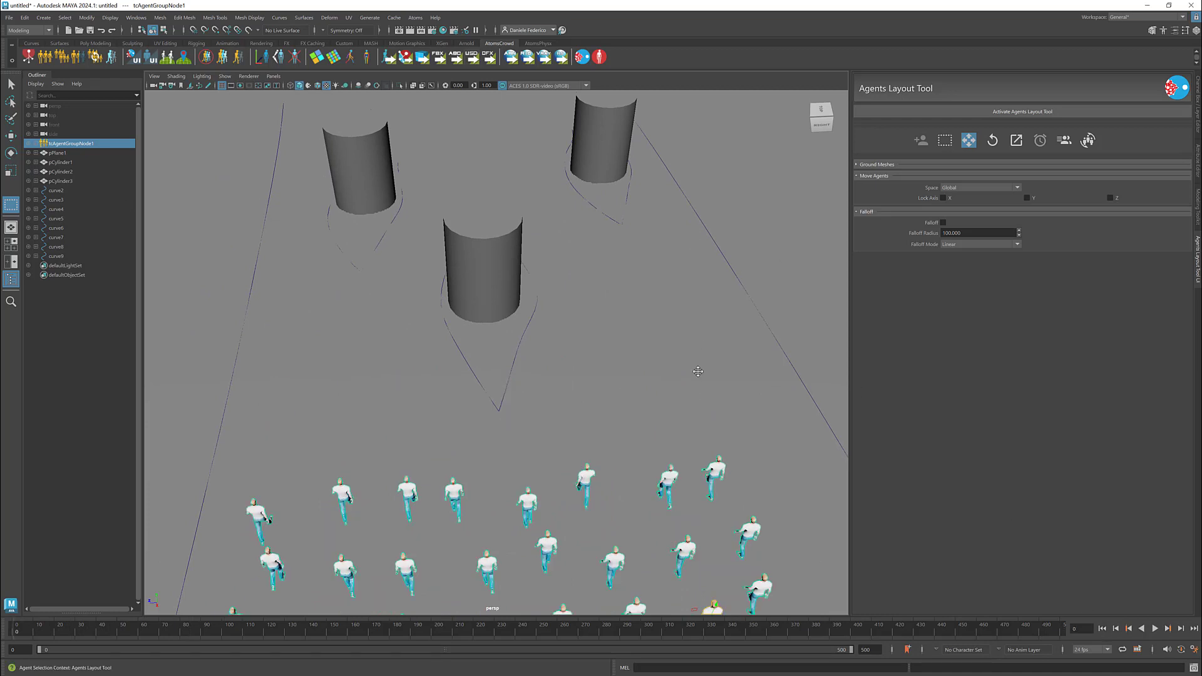
- Remove the offset module from the agent group's behaviour module list to discard the agent's manual reposition
{"action": "right_click_drag", "start_coordinate": [698, 372], "coordinate": [662, 395], "text": "alt"}
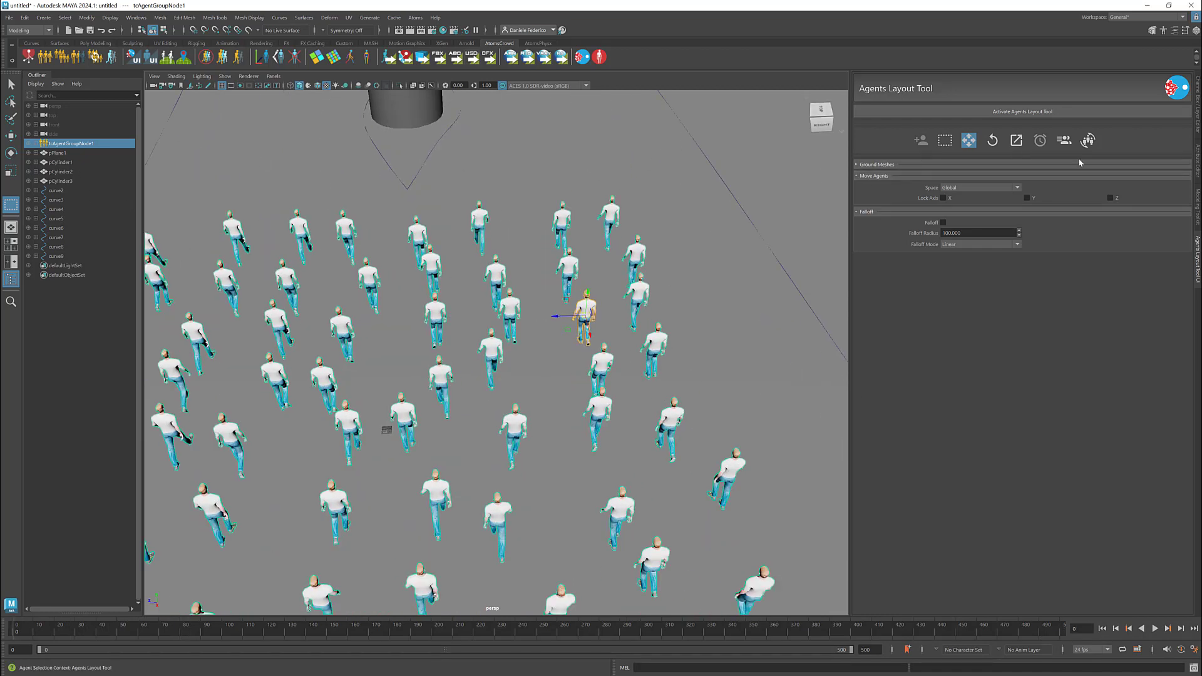
{"action": "left_click", "coordinate": [1197, 153]}
{"action": "scroll", "coordinate": [1050, 230], "scroll_direction": "down", "scroll_amount": 1}
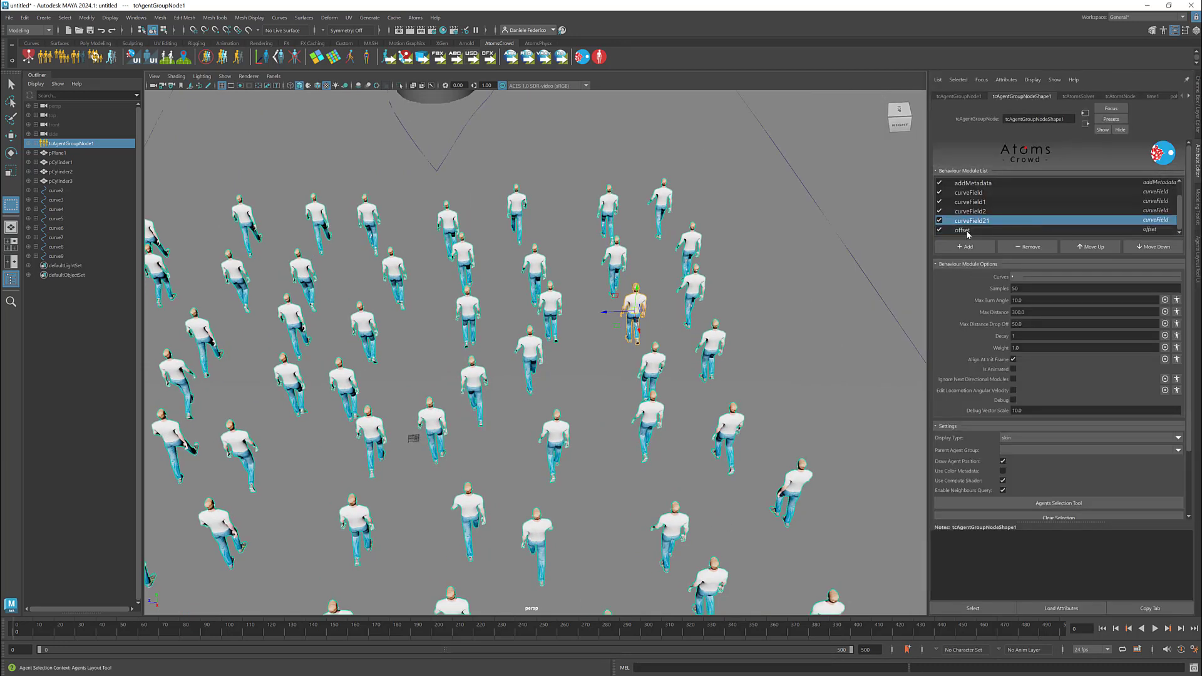
{"action": "scroll", "coordinate": [971, 191], "scroll_direction": "up", "scroll_amount": 2}
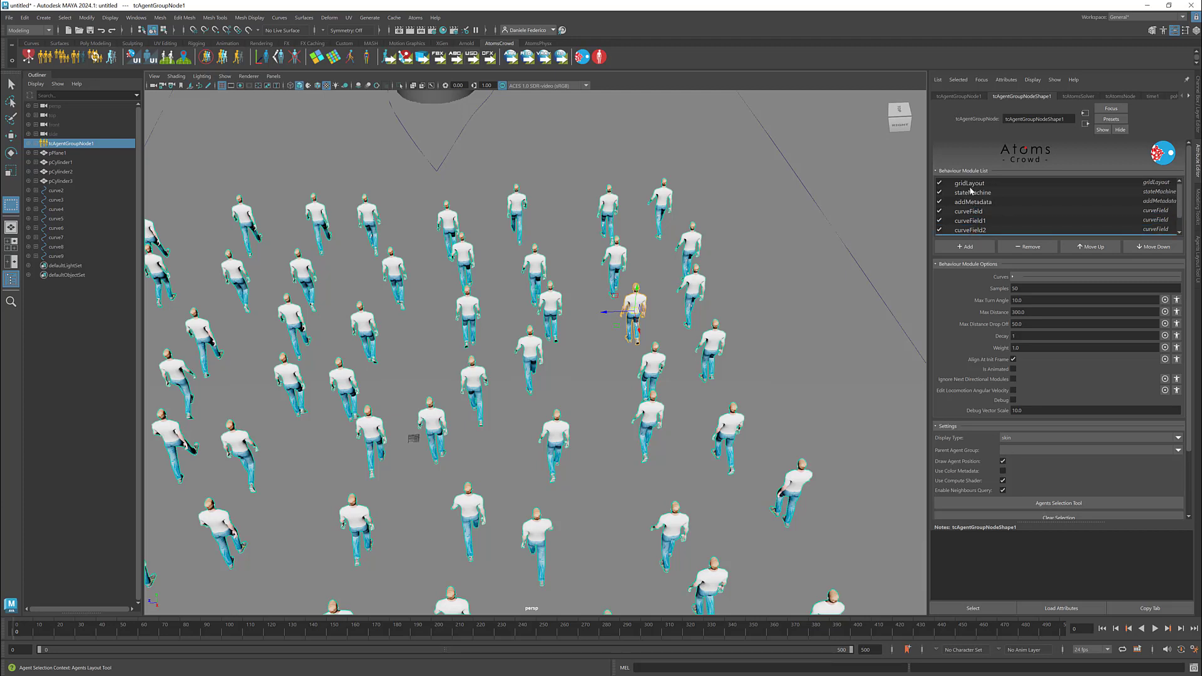
{"action": "scroll", "coordinate": [964, 213], "scroll_direction": "down", "scroll_amount": 2}
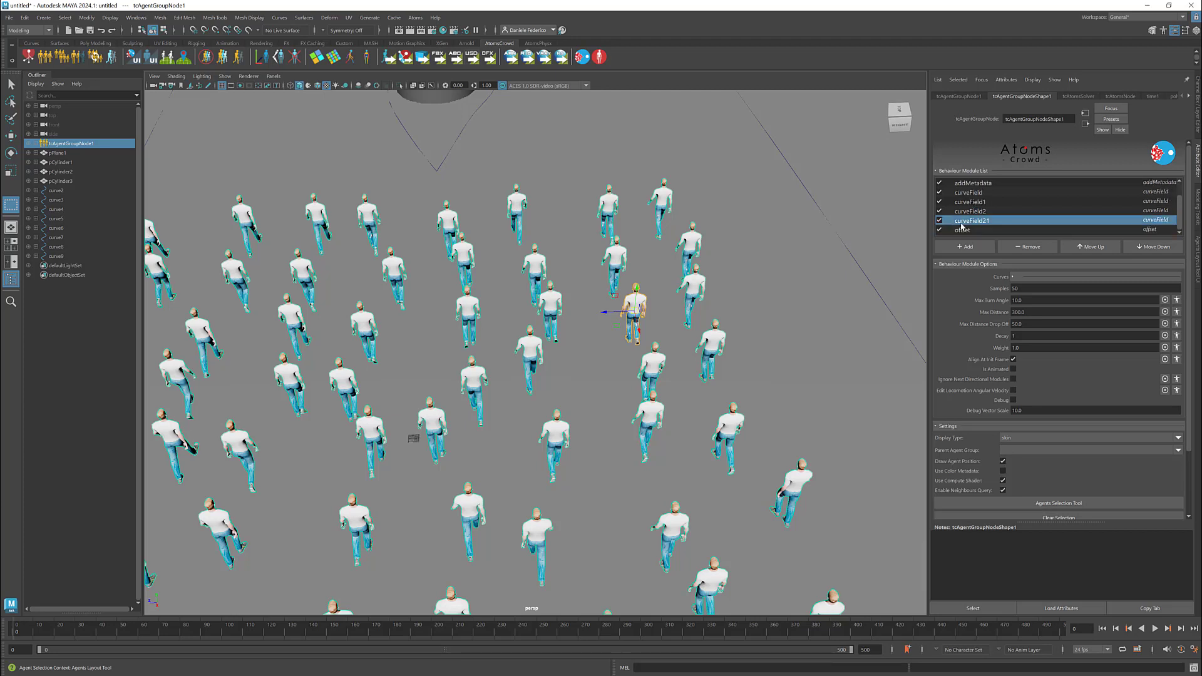
{"action": "left_click", "coordinate": [1029, 246]}
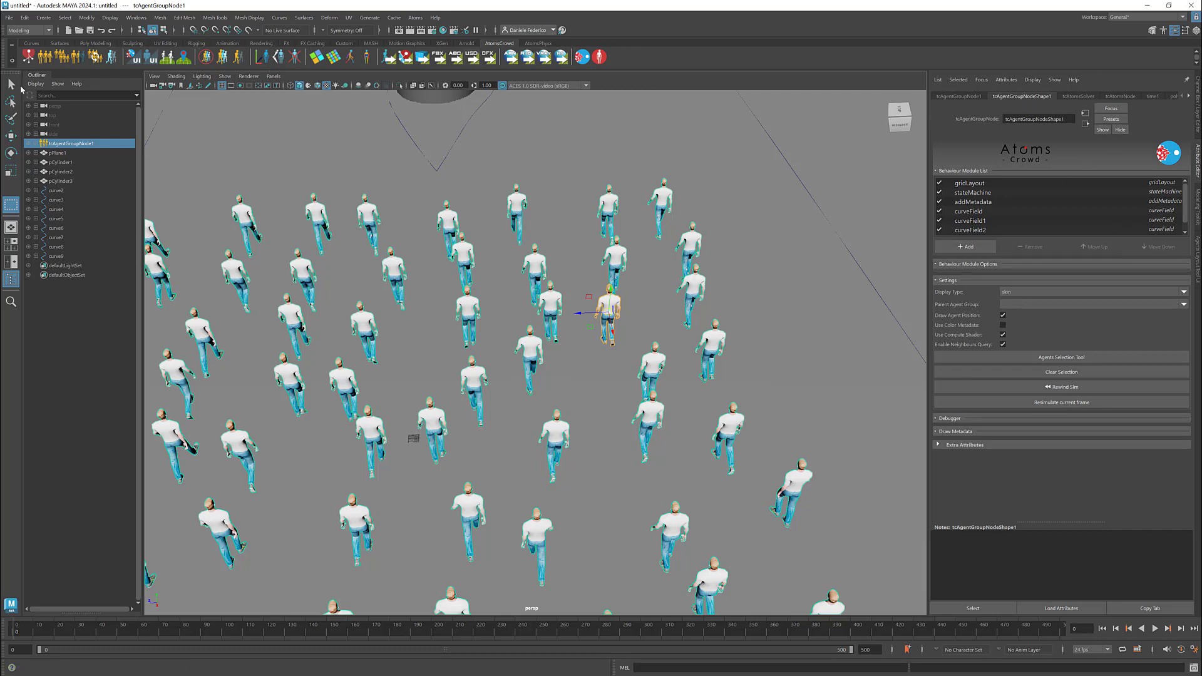
- Delete the selected overlapping agent with the Agents Layout Tool and return to the agent group's behaviour module list
{"action": "left_click", "coordinate": [1197, 243]}
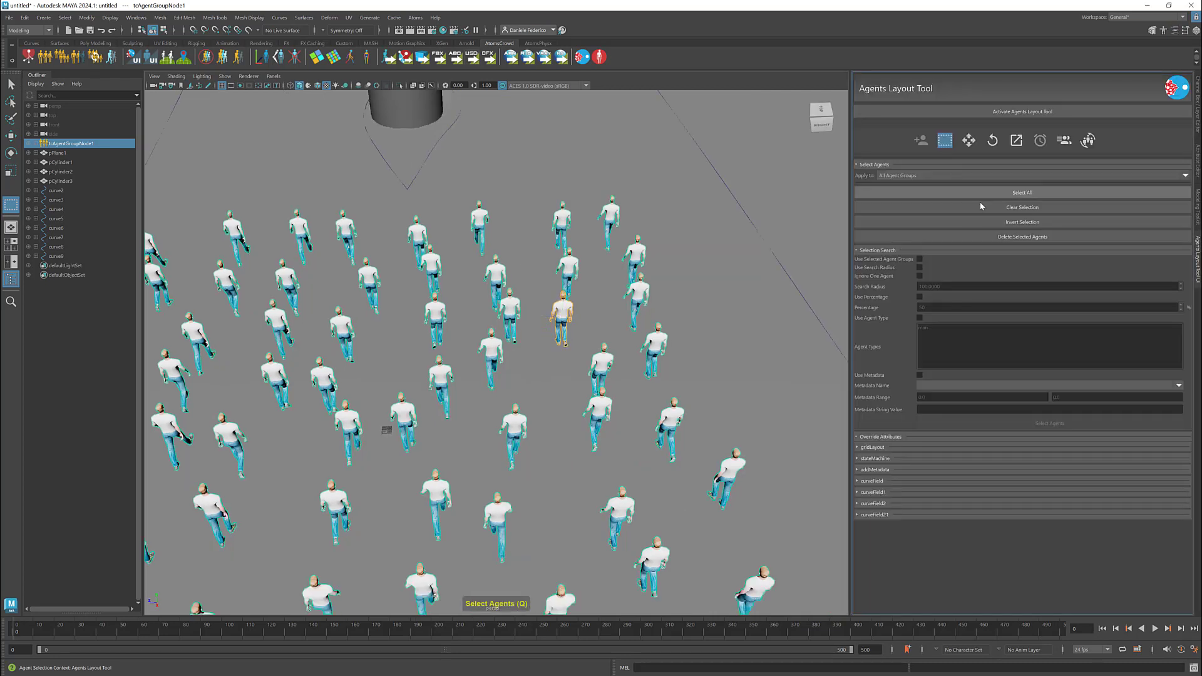
{"action": "left_click", "coordinate": [1019, 238]}
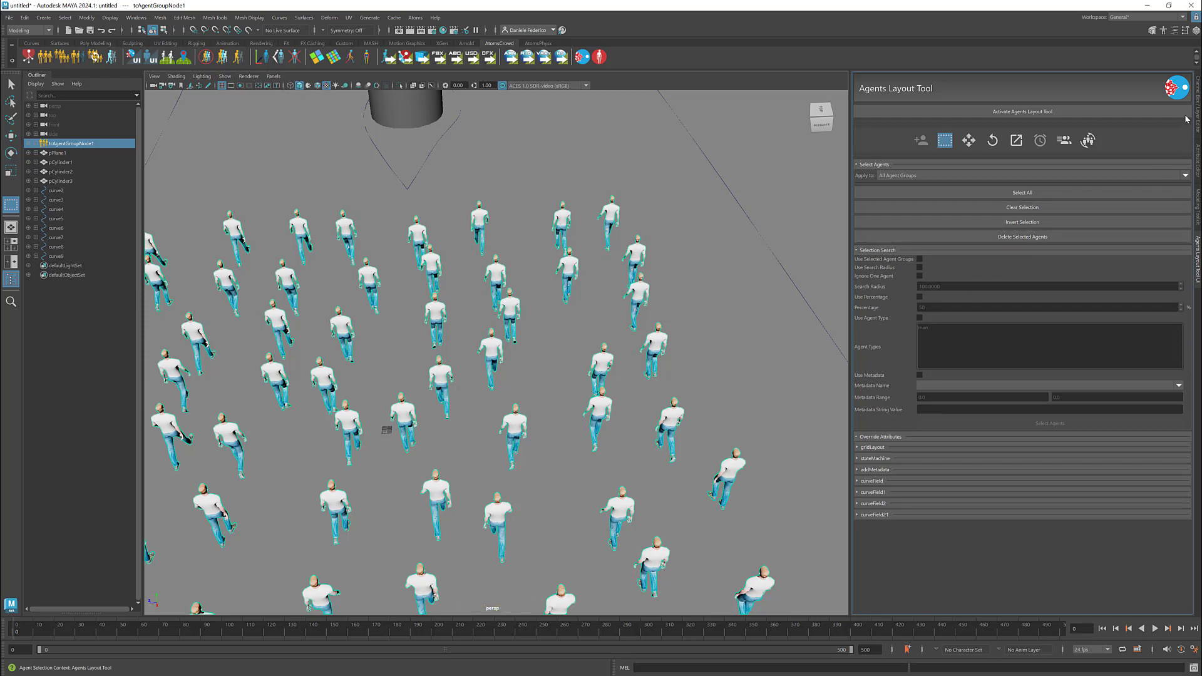
{"action": "left_click", "coordinate": [1198, 150]}
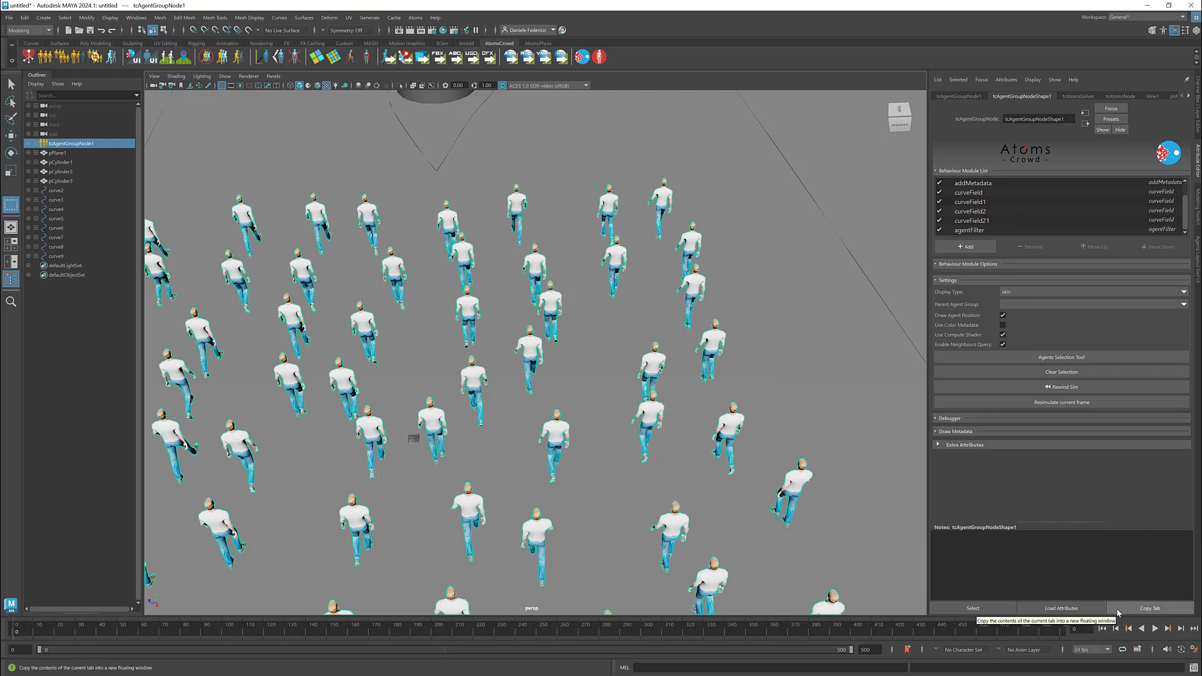
- Play the simulation without the deleted agent and follow the crowd as it approaches and passes the cylinders
{"action": "right_click_drag", "start_coordinate": [550, 308], "coordinate": [408, 369], "text": "alt"}
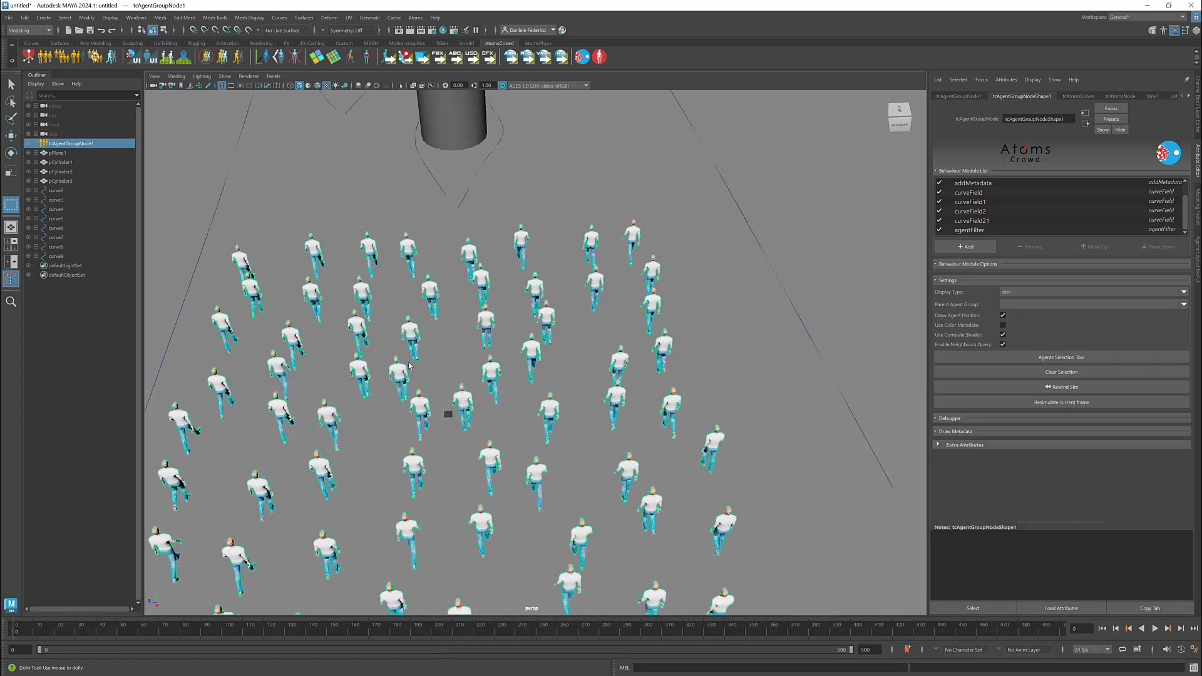
{"action": "middle_click_drag", "start_coordinate": [442, 362], "coordinate": [464, 358], "text": "alt"}
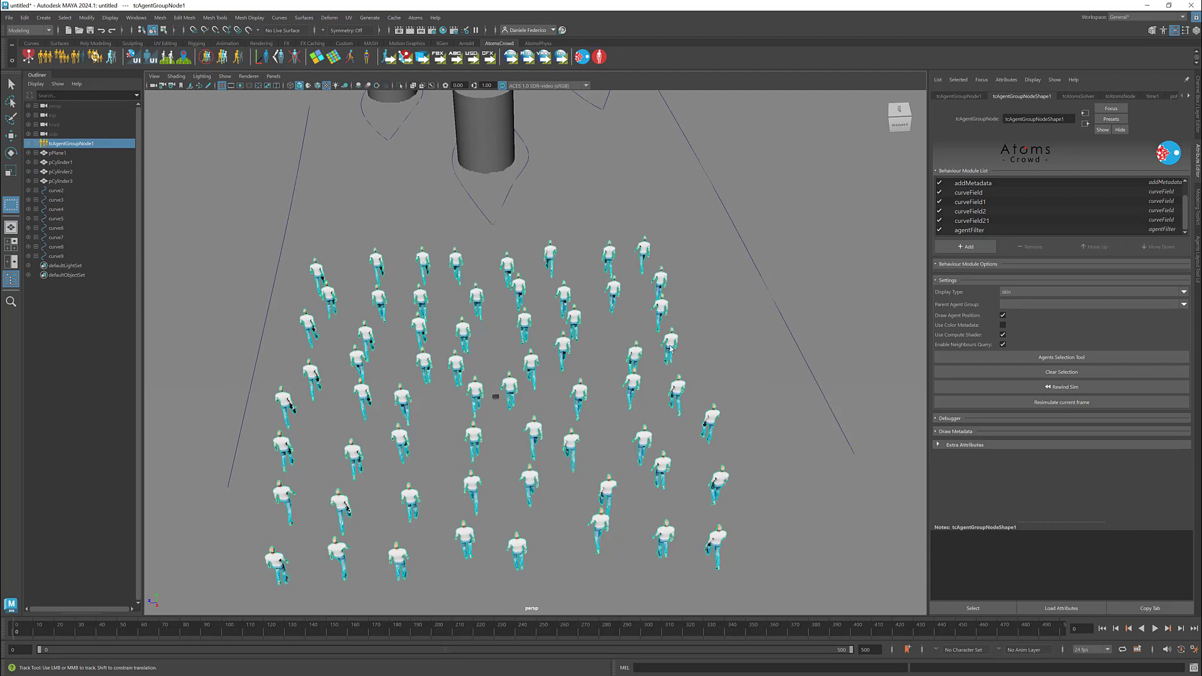
{"action": "left_click", "coordinate": [1156, 631]}
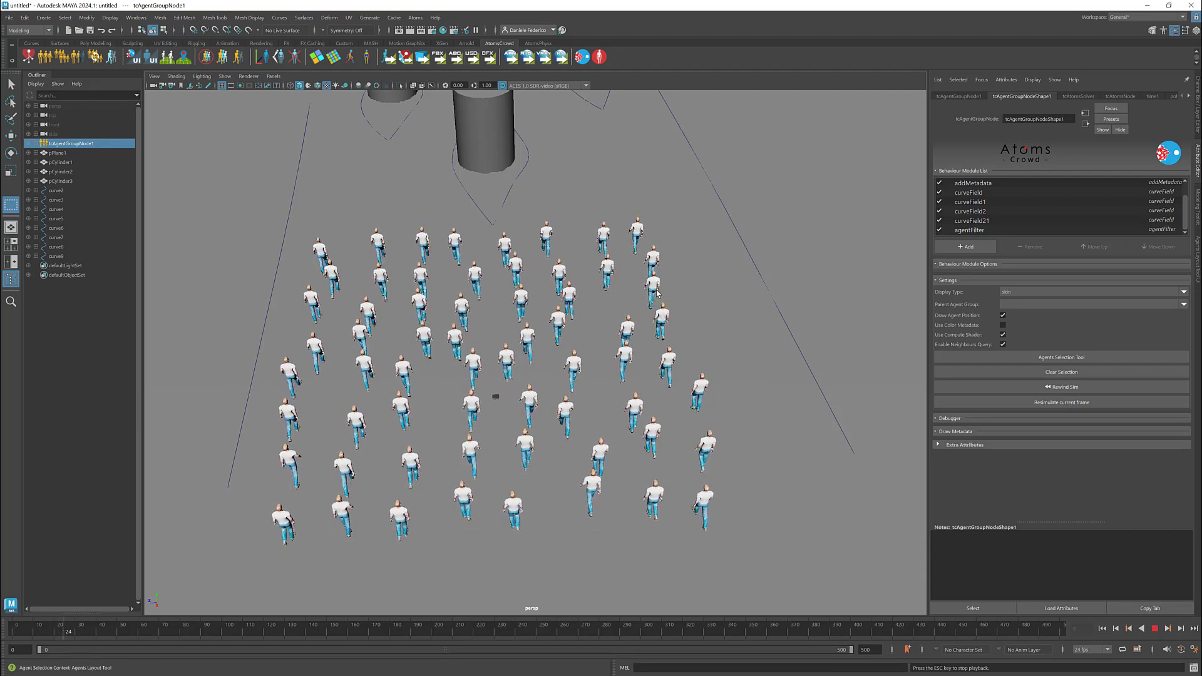
{"action": "right_click_drag", "start_coordinate": [609, 285], "coordinate": [506, 406], "text": "alt"}
{"action": "middle_click_drag", "start_coordinate": [506, 406], "coordinate": [507, 432], "text": "alt"}
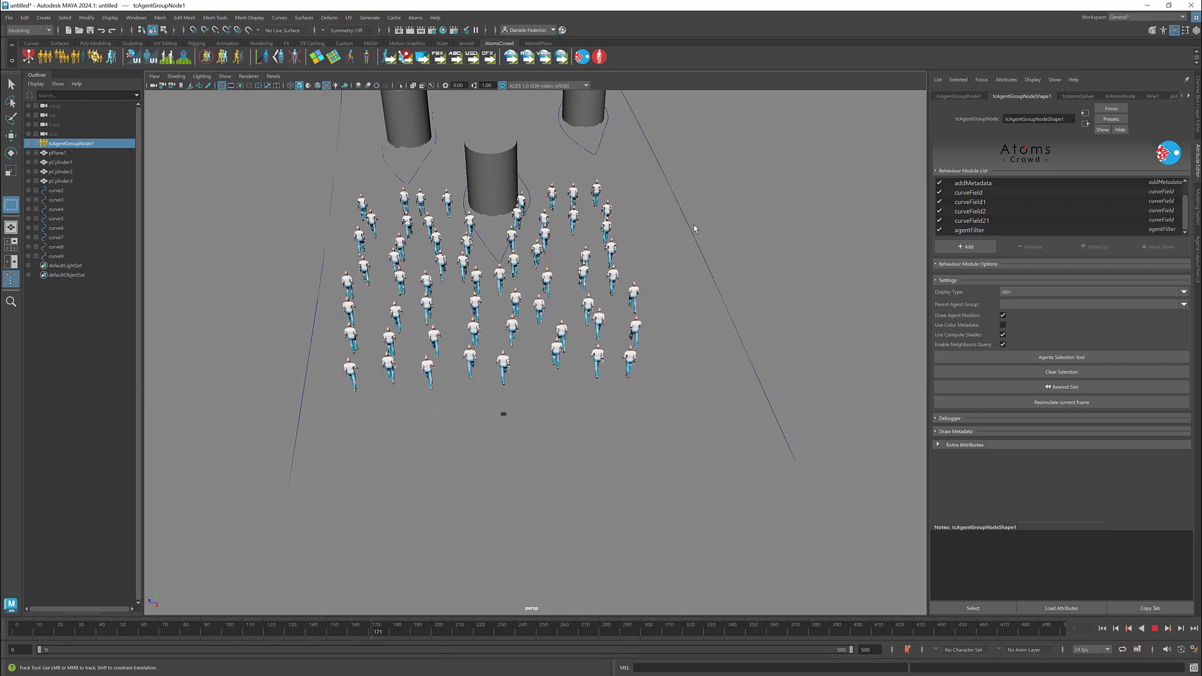
{"action": "middle_click_drag", "start_coordinate": [594, 167], "coordinate": [606, 254], "text": "alt"}
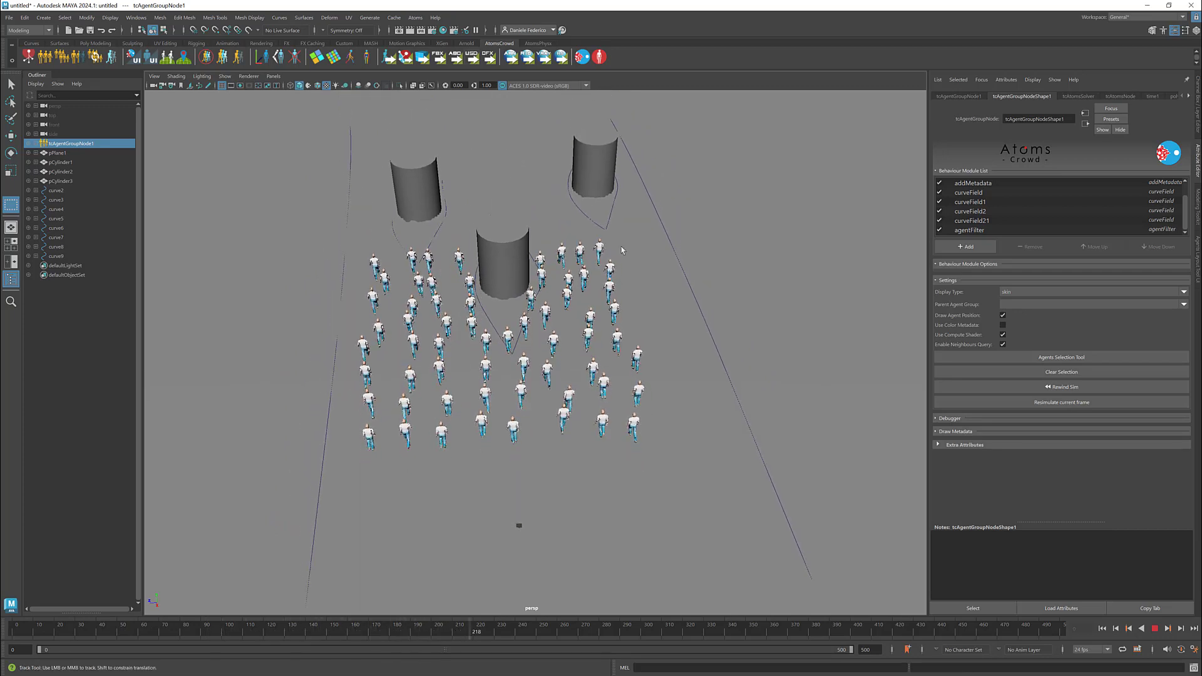